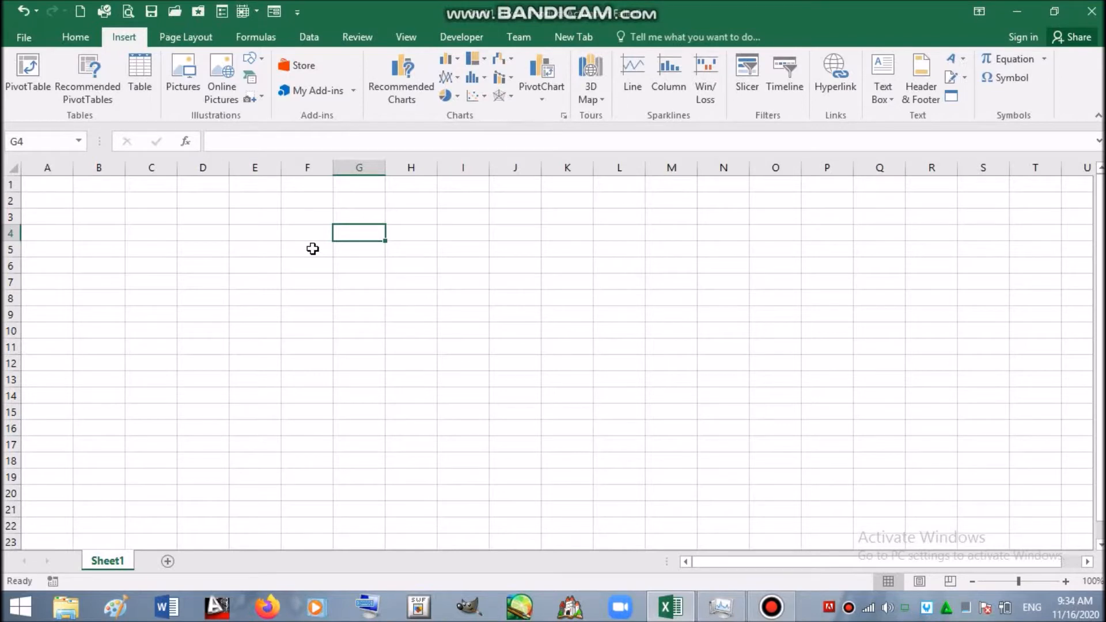
- Enter the title 'TABLE DATA WARGA RT......' in cell A1
{"action": "left_click", "coordinate": [40, 182]}
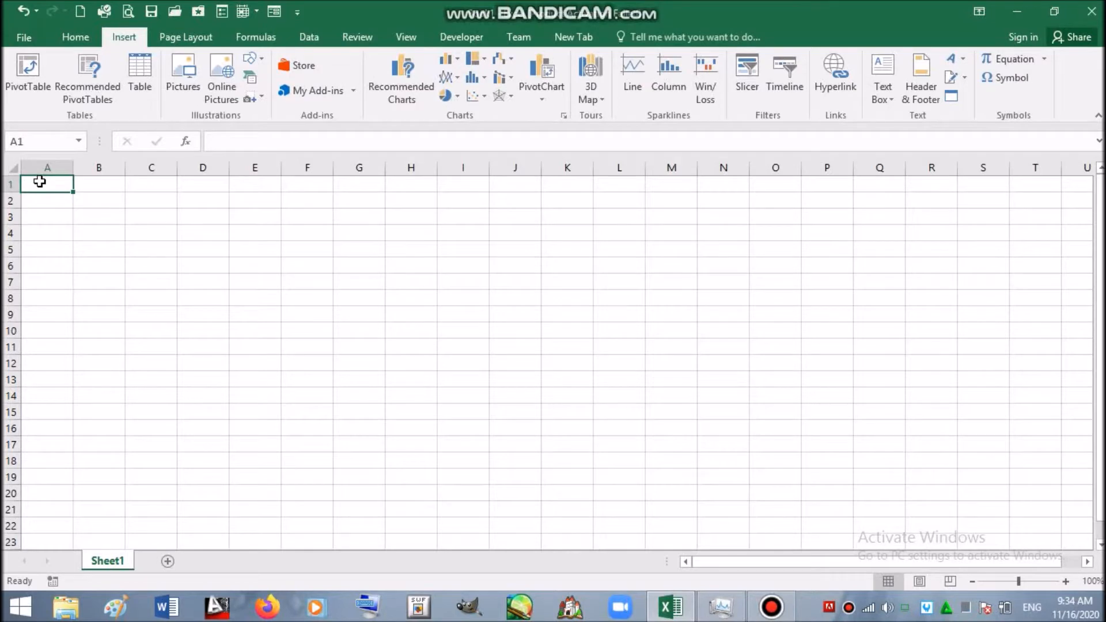
{"action": "type", "text": "TABLE DATA WARGA RT......"}
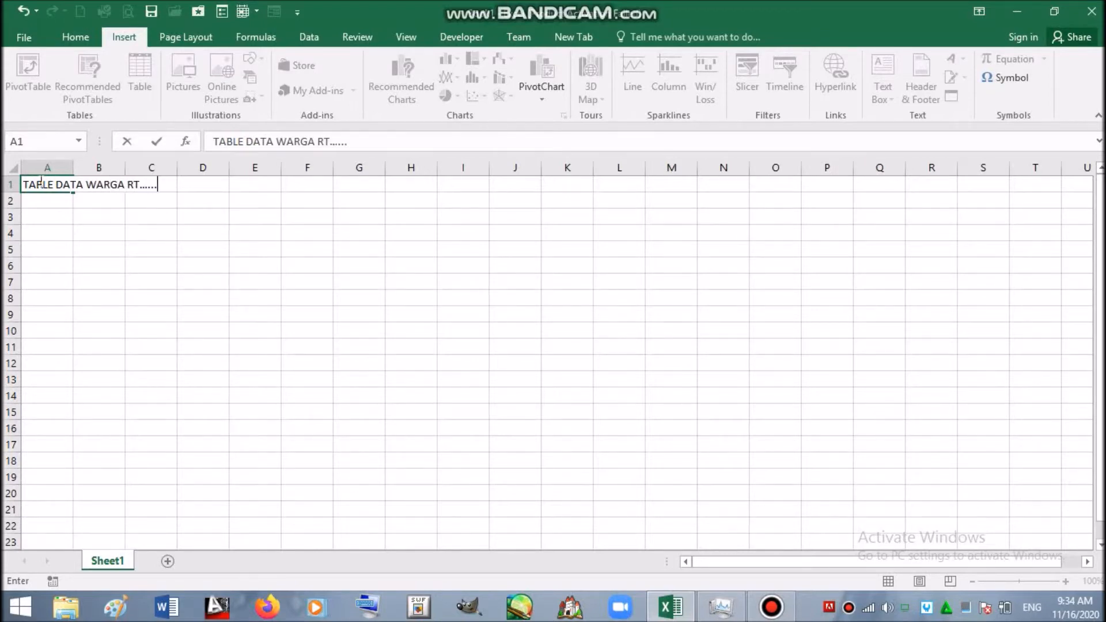
{"action": "left_click", "coordinate": [59, 202]}
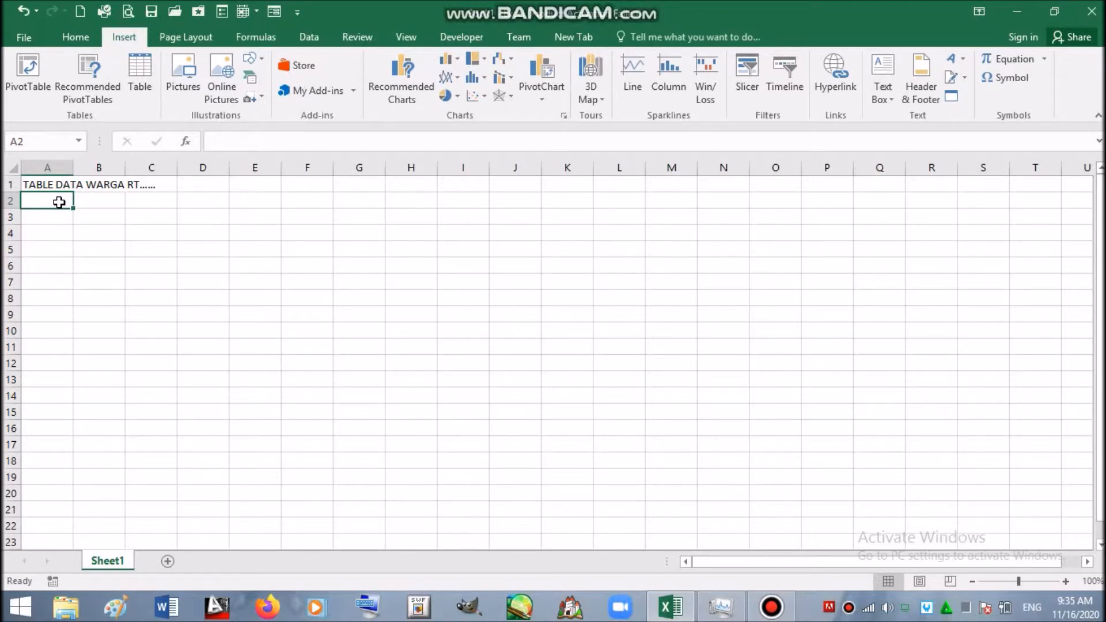
- Enter headings NO., NAMA and NO. KTP in A2, B2 and C2
{"action": "type", "text": "NO."}
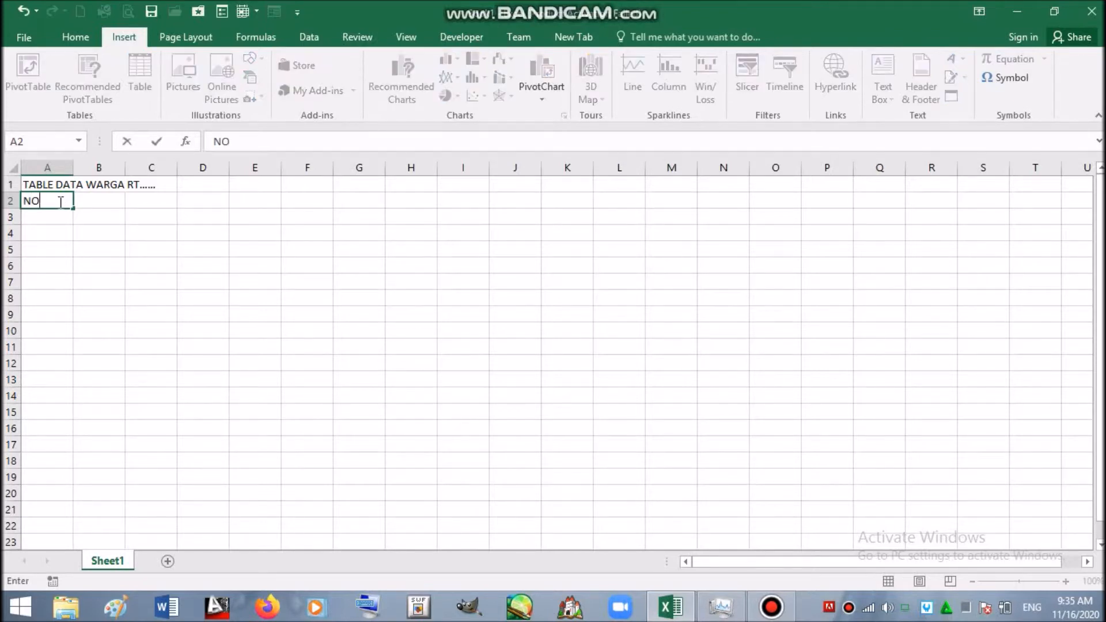
{"action": "left_click", "coordinate": [116, 200]}
{"action": "type", "text": "NAMA"}
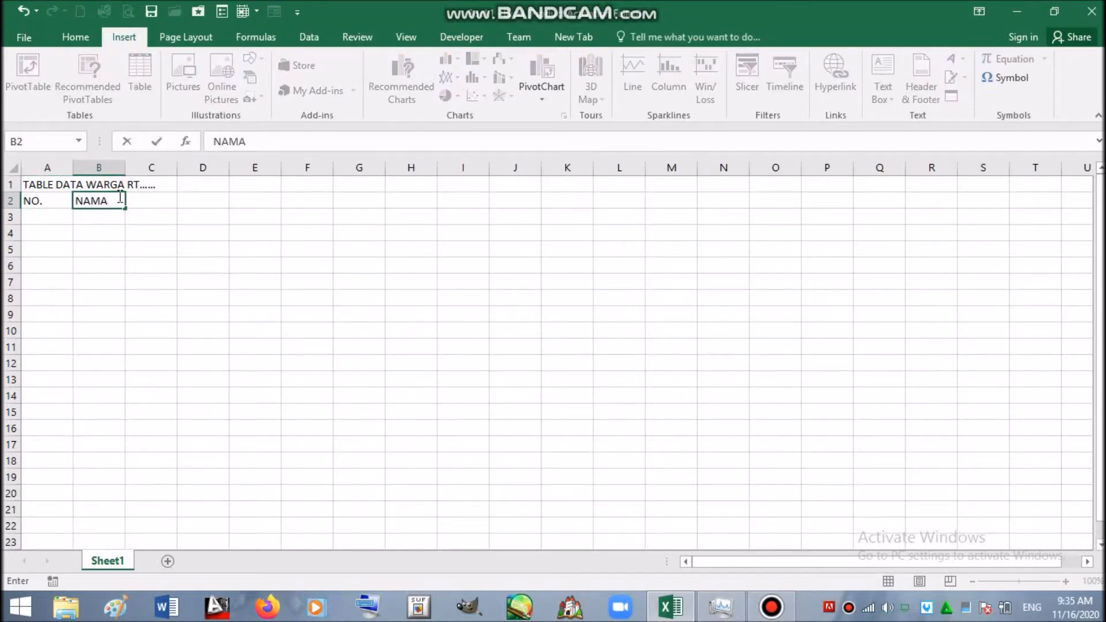
{"action": "left_click", "coordinate": [163, 201]}
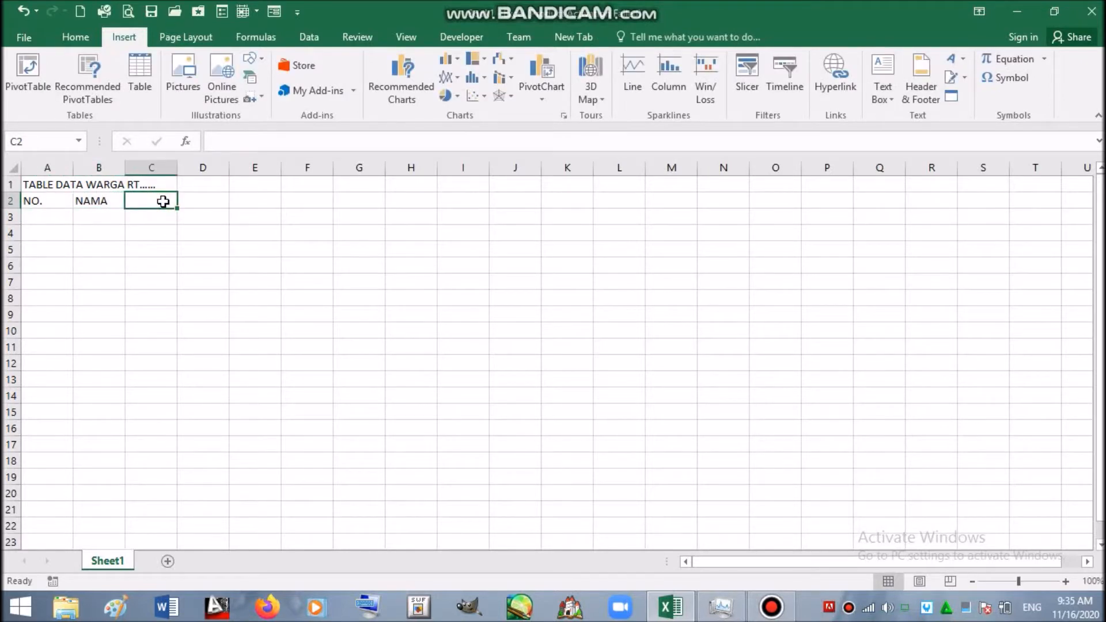
{"action": "type", "text": "NO. KTP"}
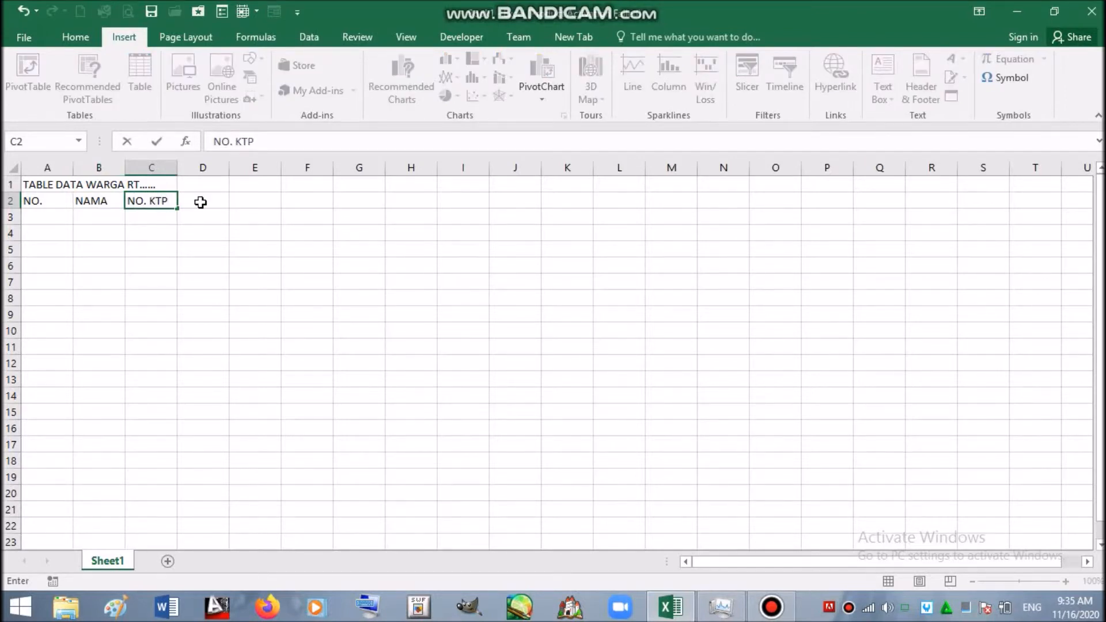
{"action": "left_click", "coordinate": [200, 202]}
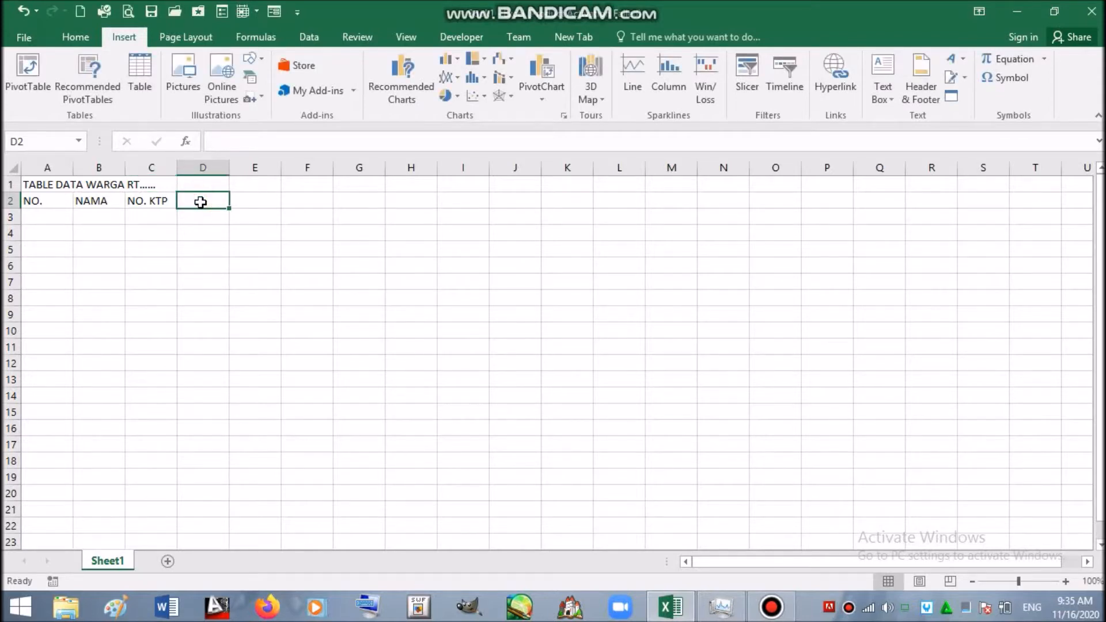
- Add TEMPAT LAHIR in D2, widen column D, add TGL LAHIR in E2, and start STATUS PERKAWINAN in F2
{"action": "type", "text": "TE"}
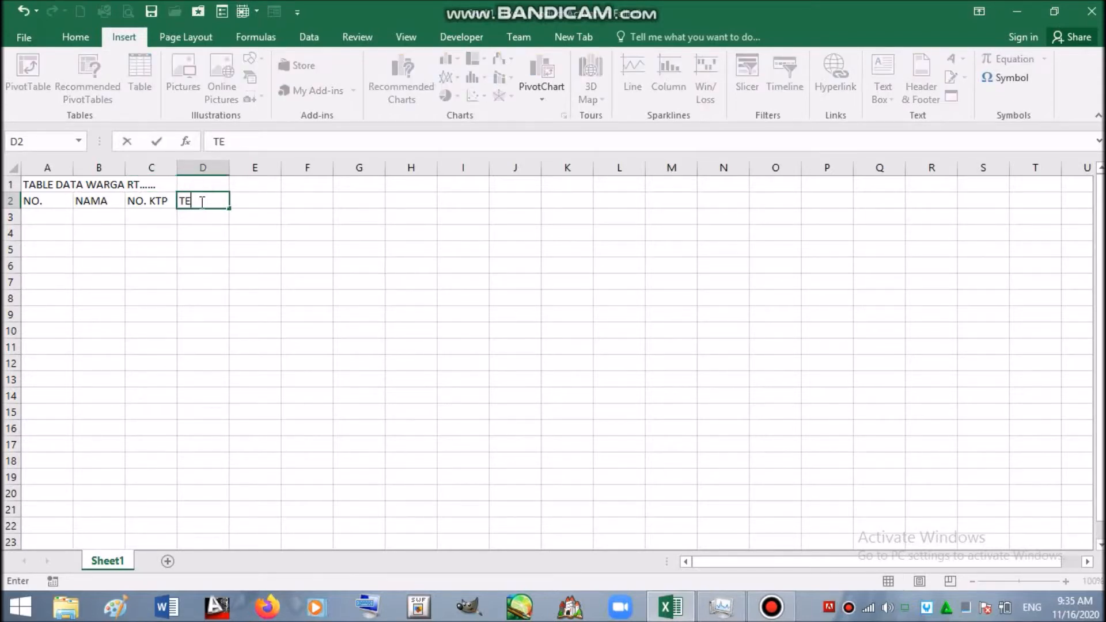
{"action": "type", "text": "MPAT LAHIR"}
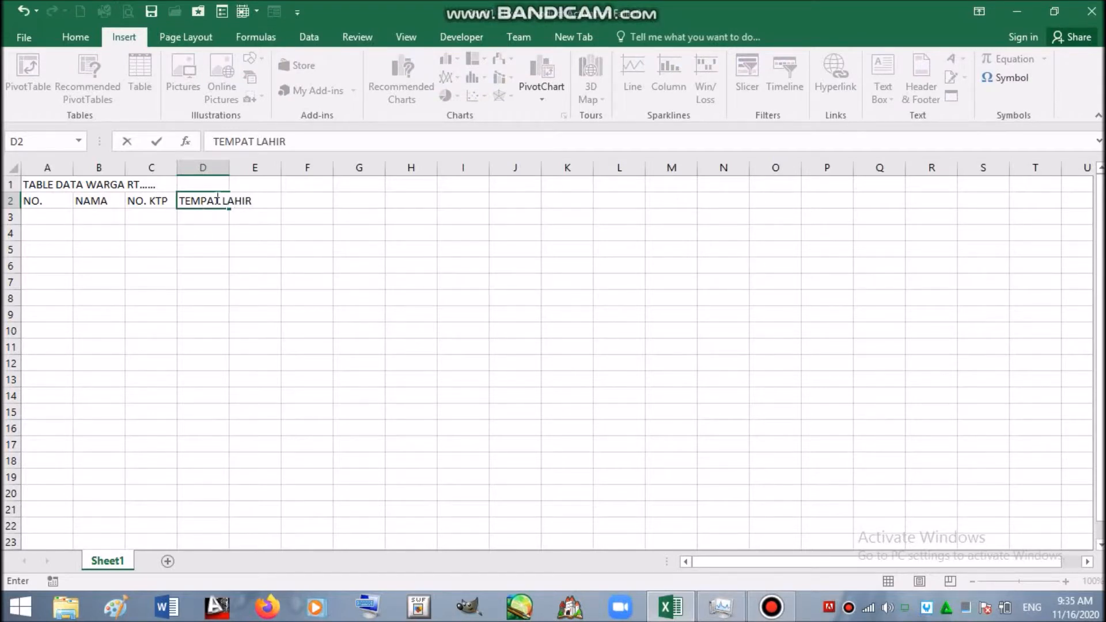
{"action": "left_click", "coordinate": [266, 218]}
{"action": "left_click_drag", "start_coordinate": [224, 167], "coordinate": [263, 165]}
{"action": "left_click", "coordinate": [293, 197]}
{"action": "type", "text": "TG"}
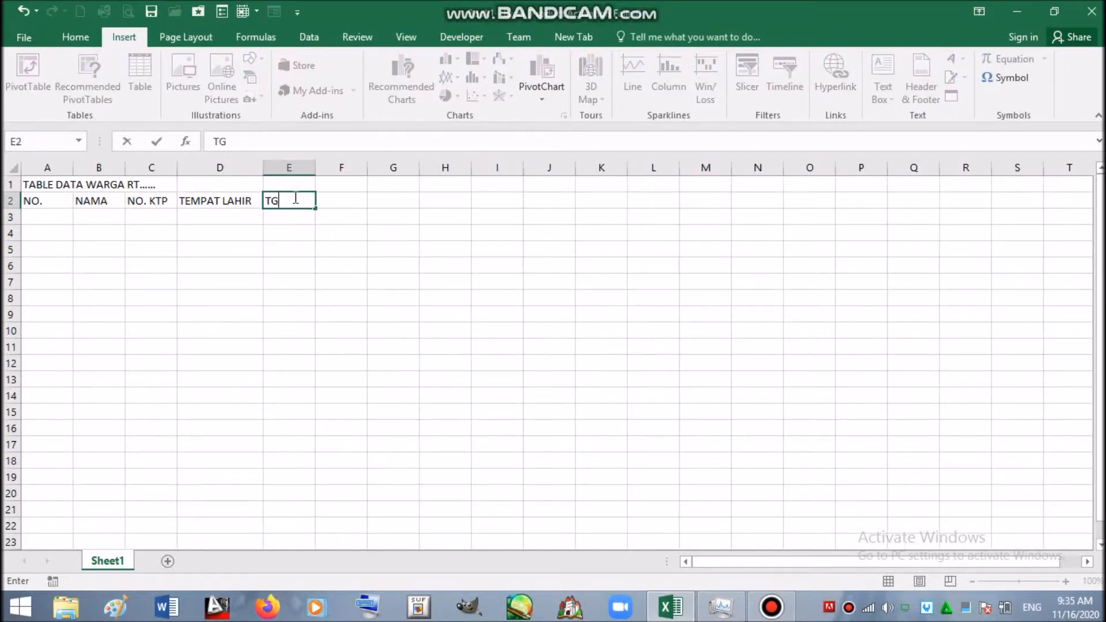
{"action": "type", "text": "L LAHIR"}
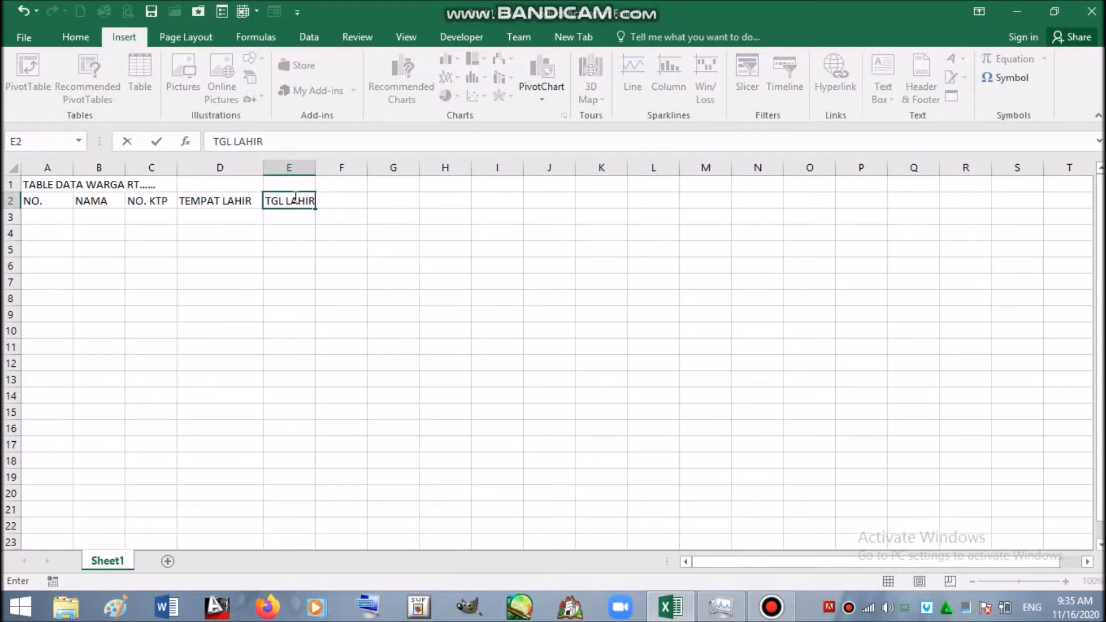
{"action": "left_click", "coordinate": [337, 184]}
{"action": "left_click", "coordinate": [334, 198]}
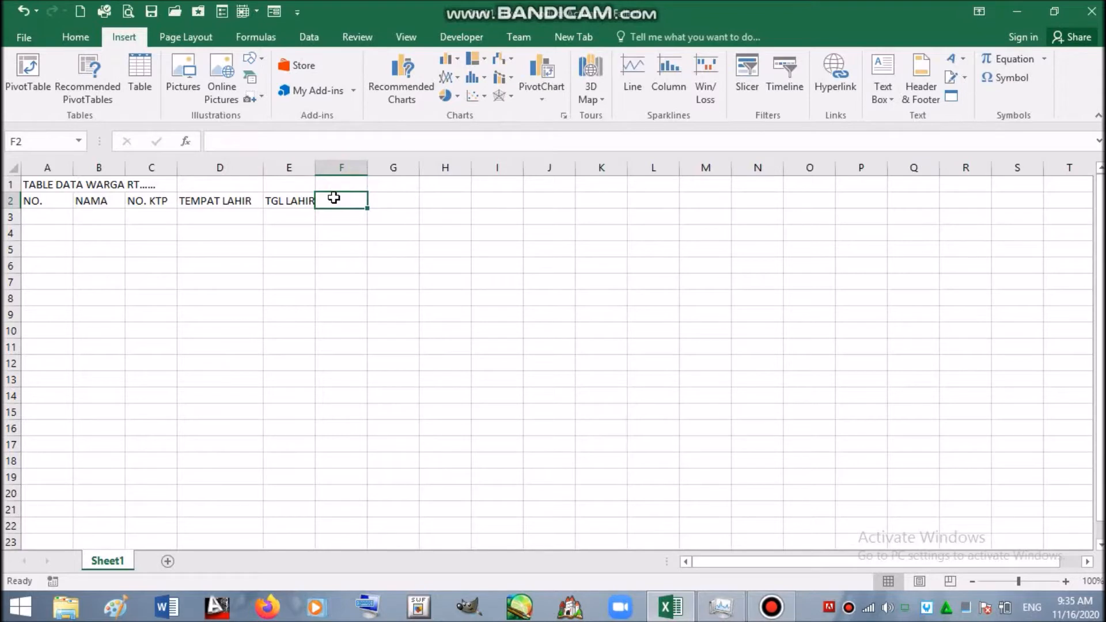
{"action": "type", "text": "STAT"}
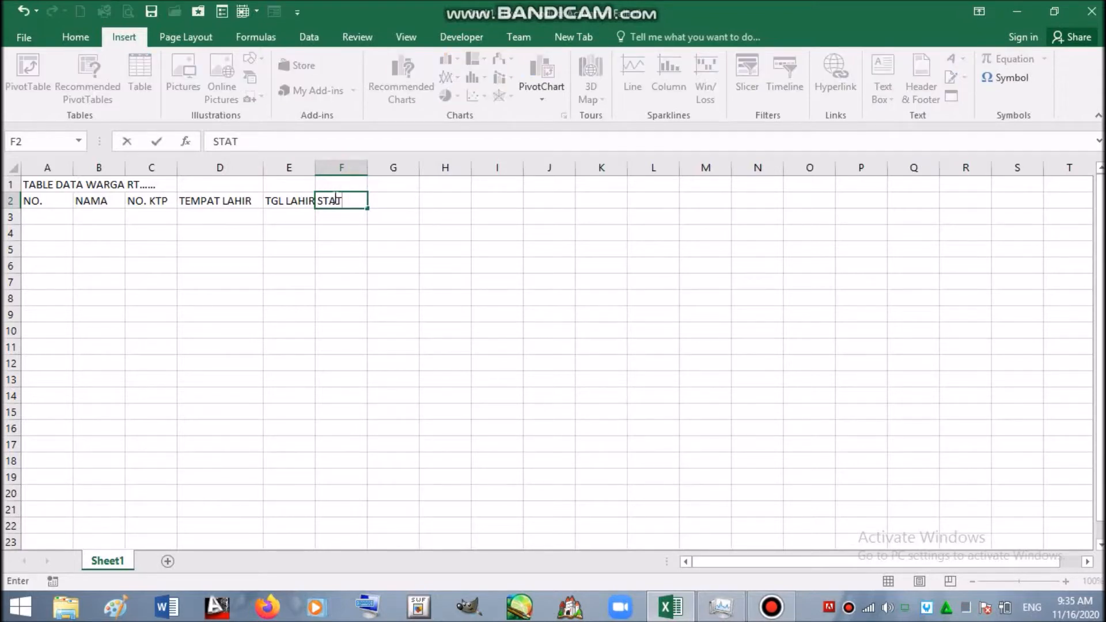
{"action": "type", "text": "US PERKAWINN"}
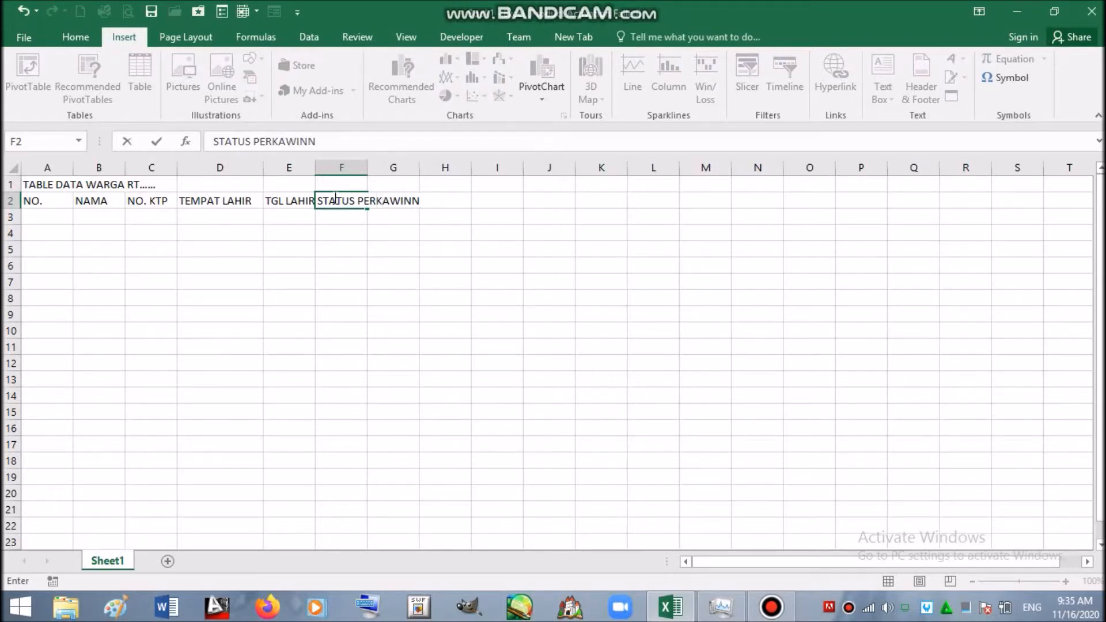
{"action": "key", "text": "BackSpace"}
- Finish STATUS PERKAWINAN in F2, add JENIS KELAMIN in G2, and widen columns F and G
{"action": "type", "text": "AN"}
{"action": "left_click", "coordinate": [384, 236]}
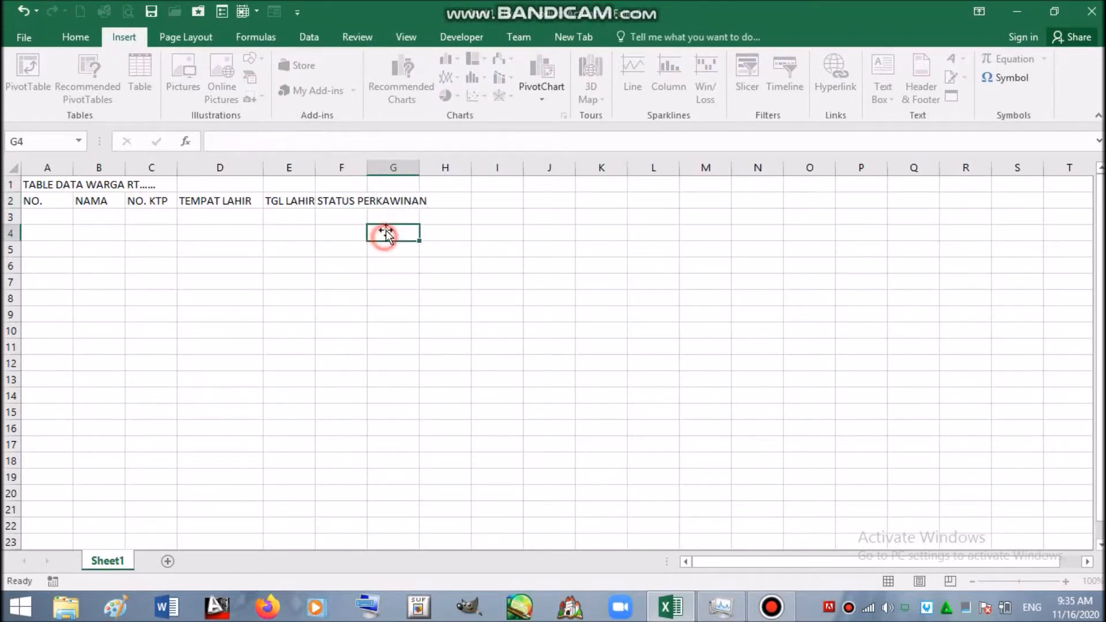
{"action": "left_click_drag", "start_coordinate": [367, 167], "coordinate": [430, 164]}
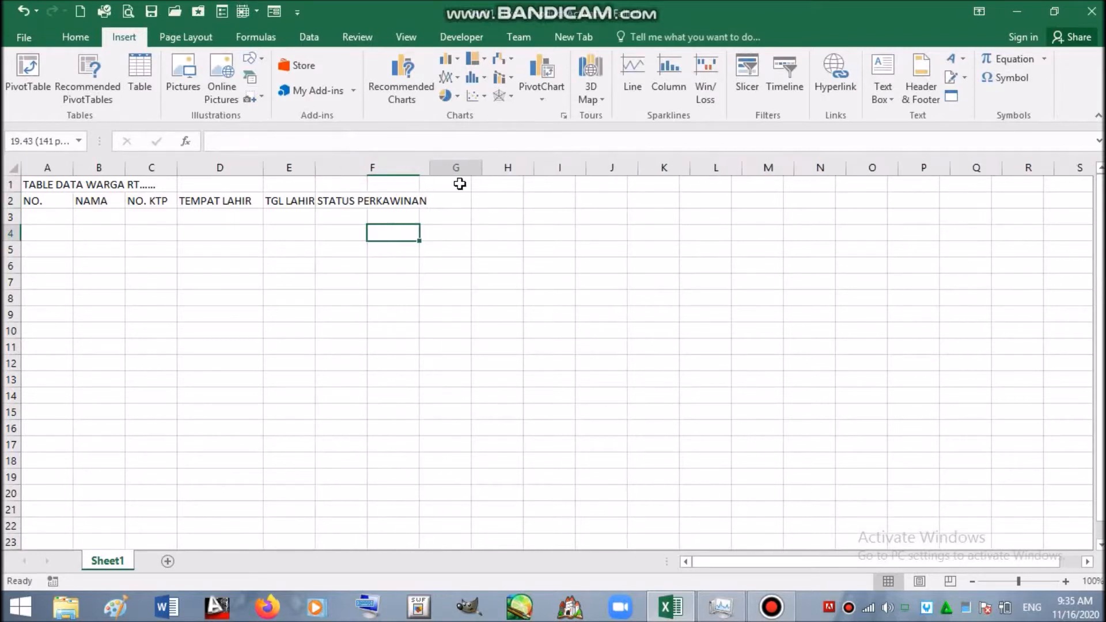
{"action": "left_click", "coordinate": [466, 201]}
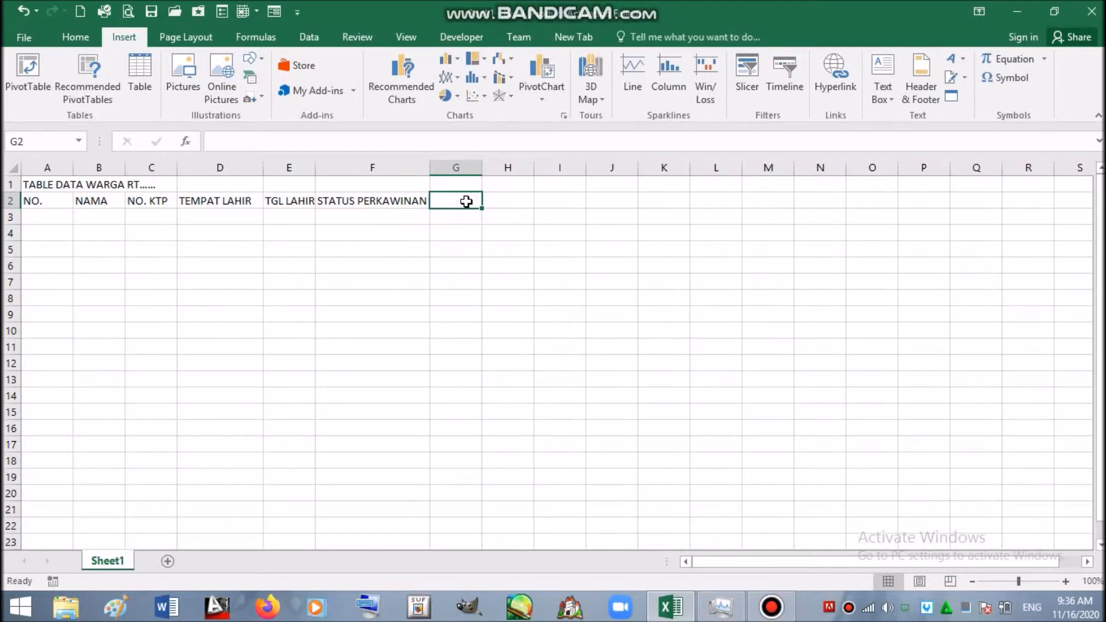
{"action": "type", "text": "JENI"}
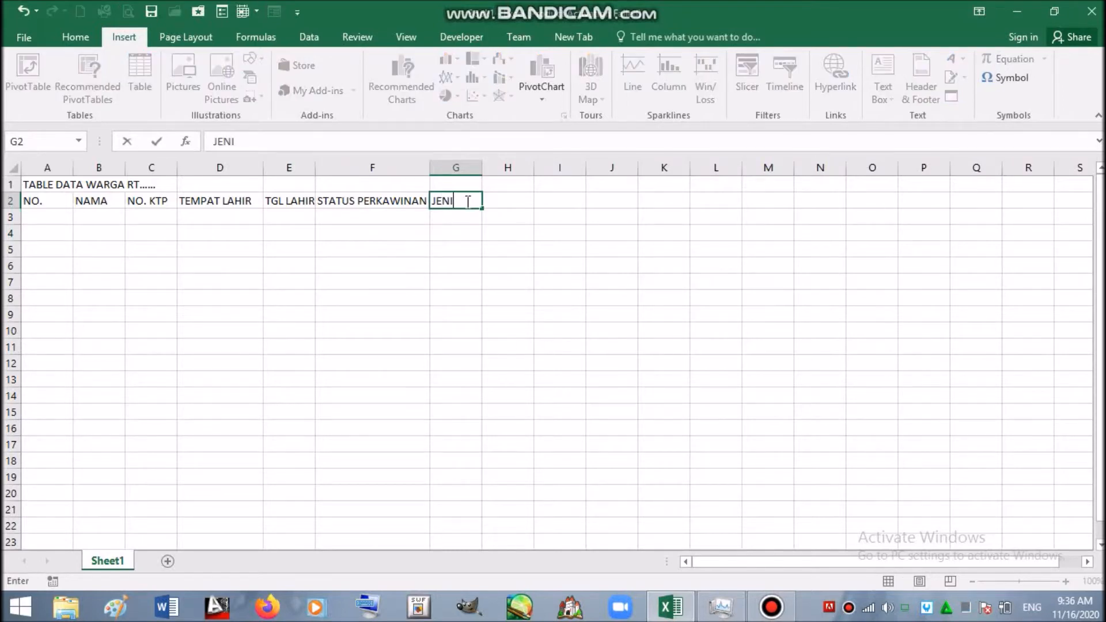
{"action": "type", "text": "S KELAMIN"}
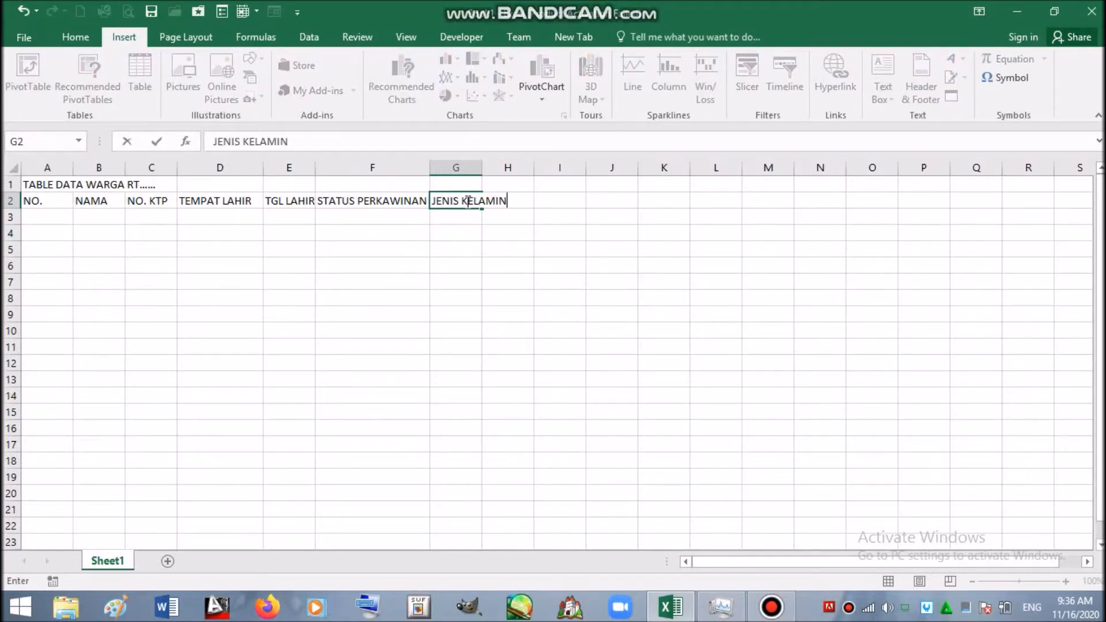
{"action": "left_click", "coordinate": [530, 195]}
{"action": "left_click", "coordinate": [547, 200]}
{"action": "left_click", "coordinate": [526, 200]}
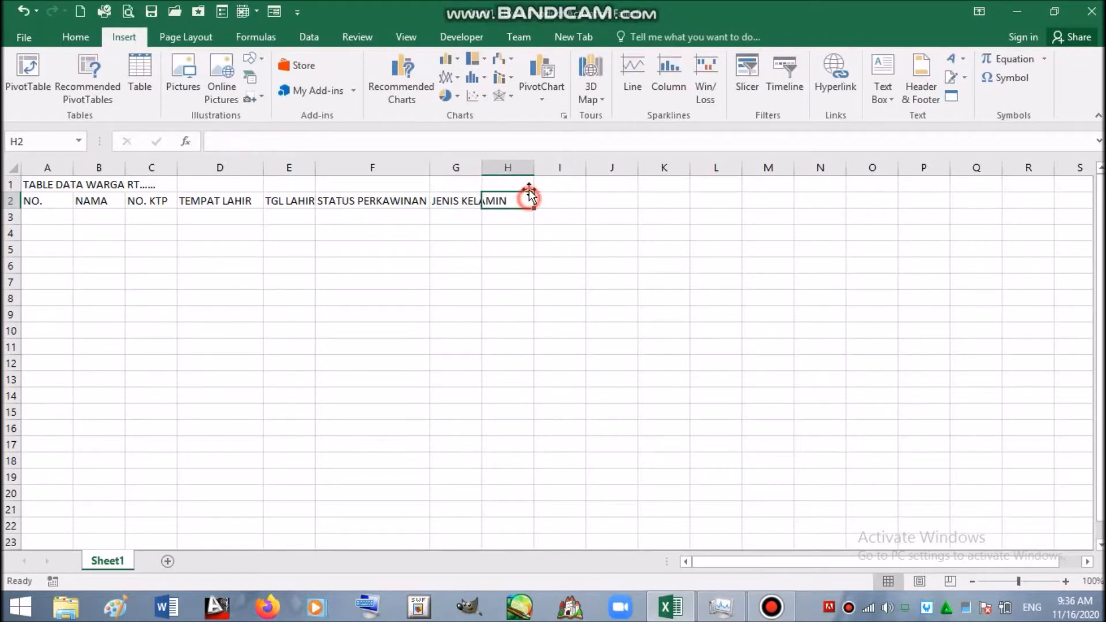
{"action": "left_click_drag", "start_coordinate": [481, 169], "coordinate": [514, 174]}
- Add AGAMA in H2 and KEBANGSAAN in I2, widening column I to fit
{"action": "left_click", "coordinate": [559, 200]}
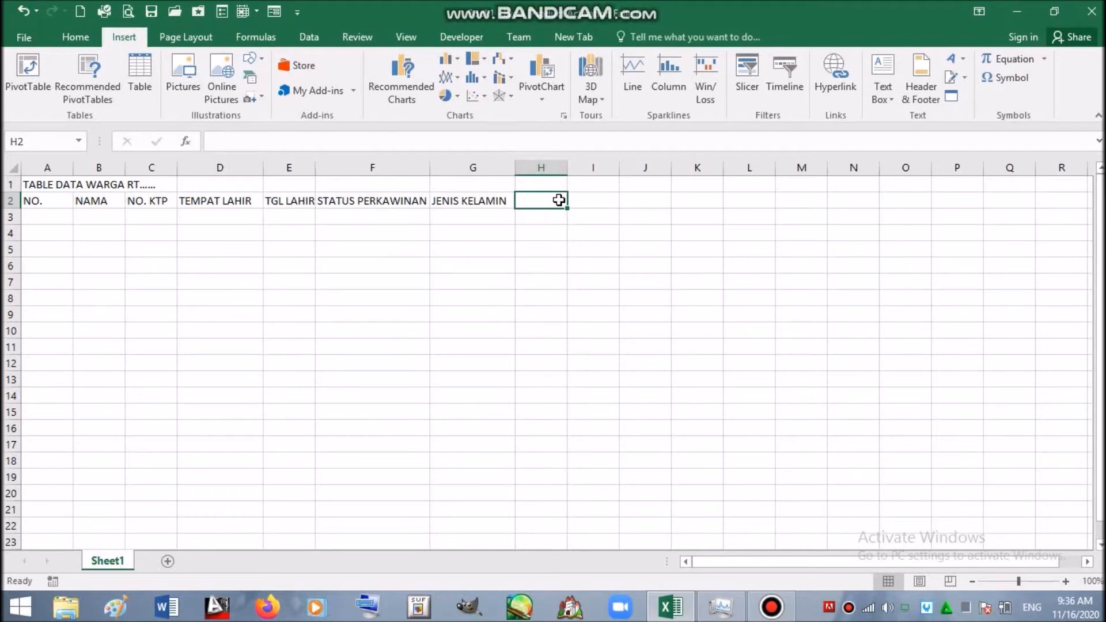
{"action": "type", "text": "AGAMA"}
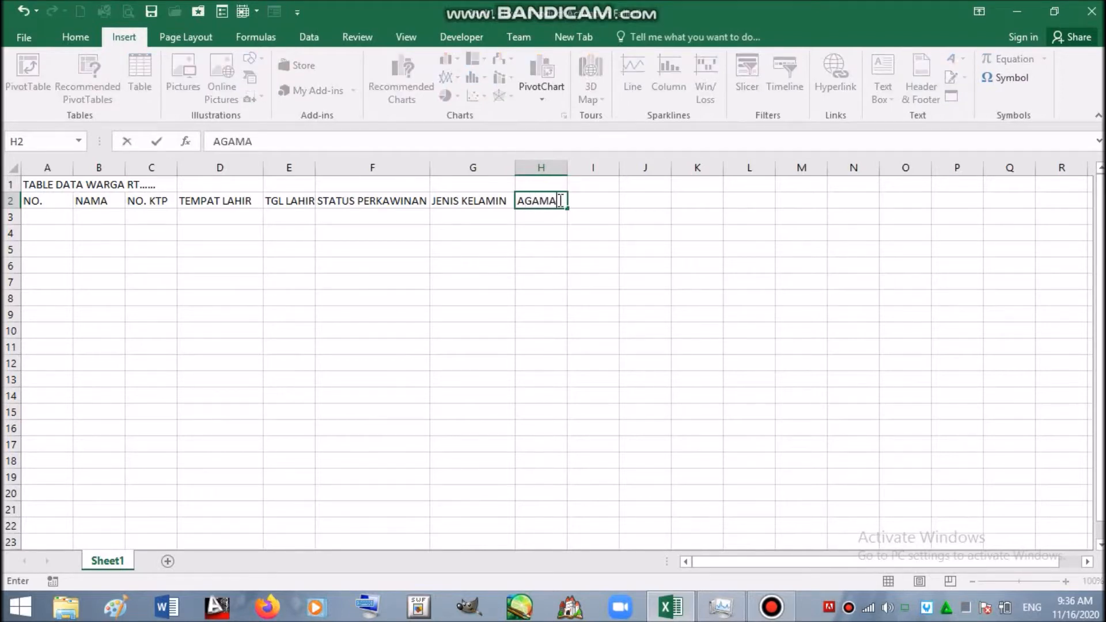
{"action": "left_click", "coordinate": [582, 202]}
{"action": "type", "text": "K"}
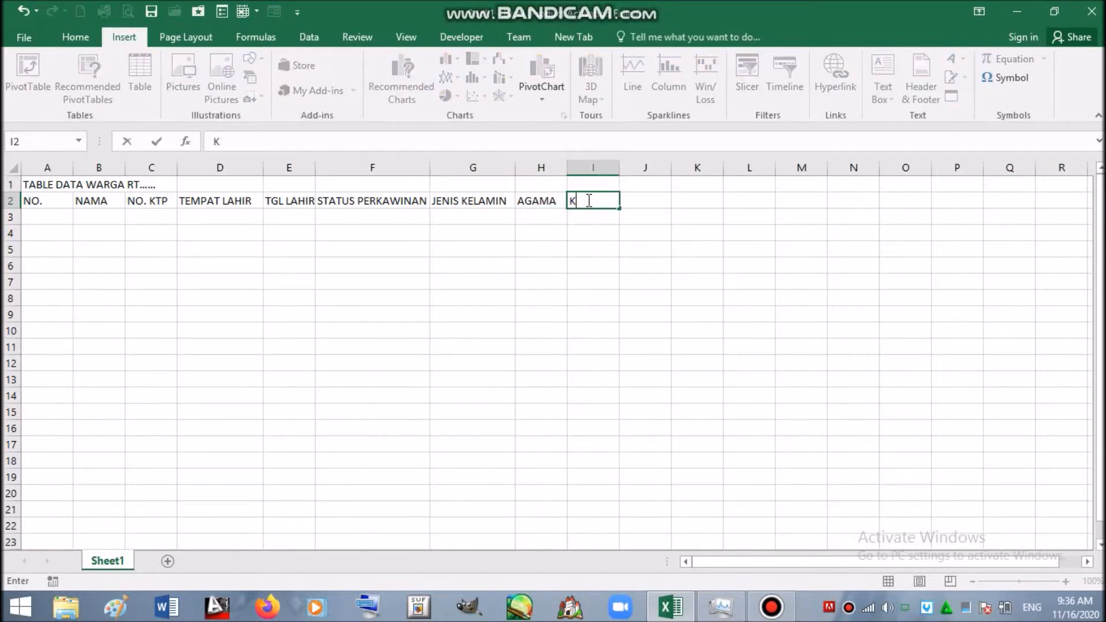
{"action": "type", "text": "EBANGSAAN"}
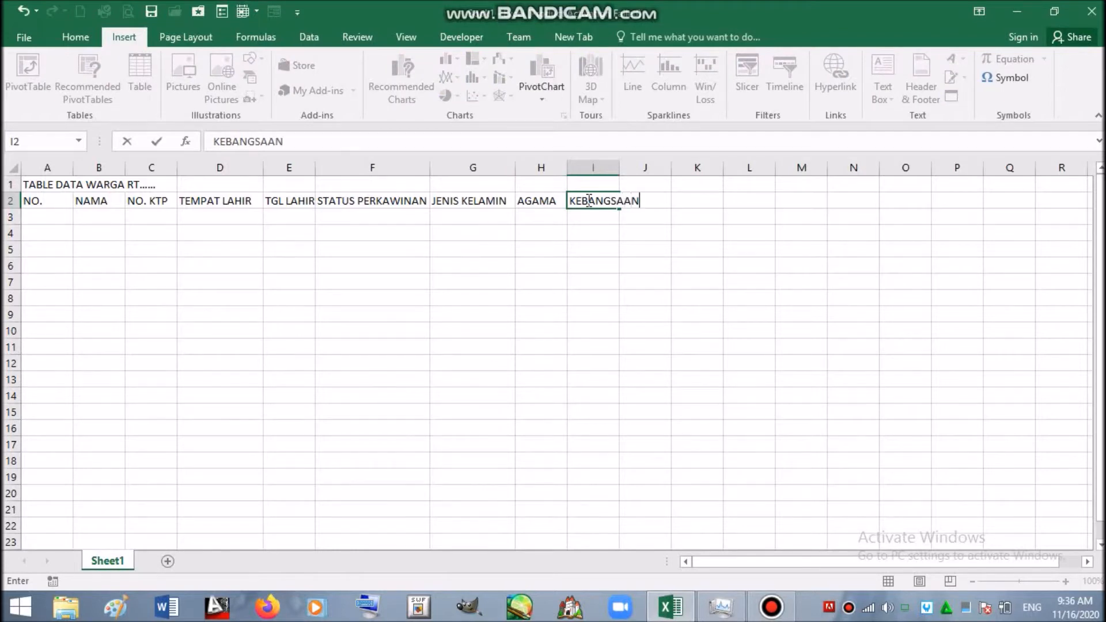
{"action": "left_click", "coordinate": [679, 200]}
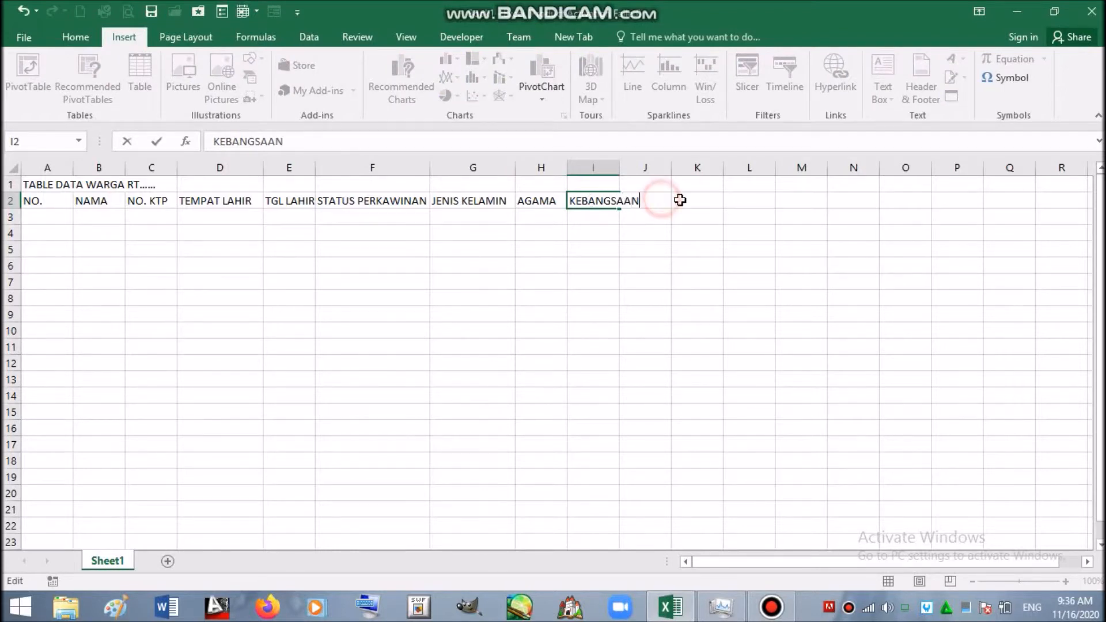
{"action": "left_click_drag", "start_coordinate": [620, 167], "coordinate": [647, 167]}
- Add PEKERJAAN in J2 with column J widened, then NO. KK and ALAMAT in K2 and L2
{"action": "left_click", "coordinate": [679, 199]}
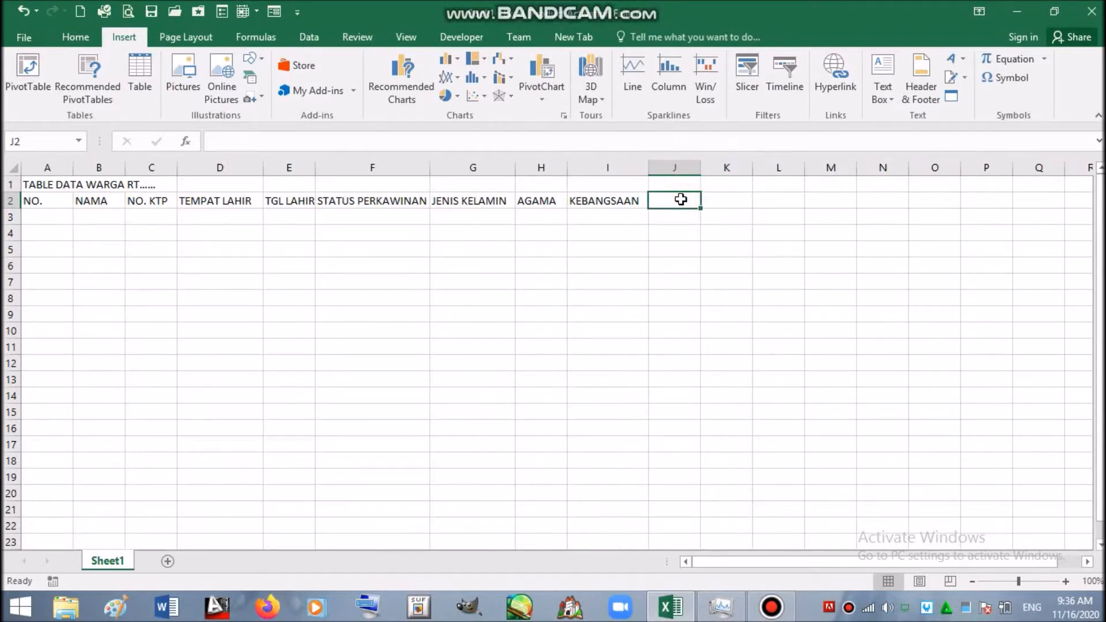
{"action": "type", "text": "PEKE"}
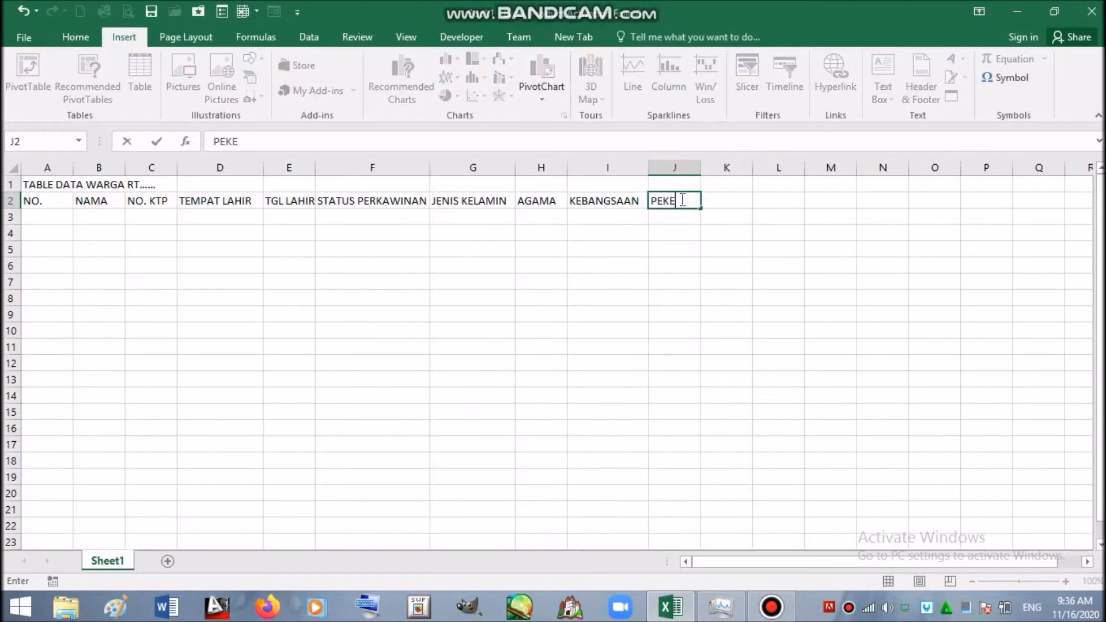
{"action": "type", "text": "RJAAN"}
{"action": "left_click", "coordinate": [761, 201]}
{"action": "left_click_drag", "start_coordinate": [701, 175], "coordinate": [731, 175]}
{"action": "left_click", "coordinate": [748, 198]}
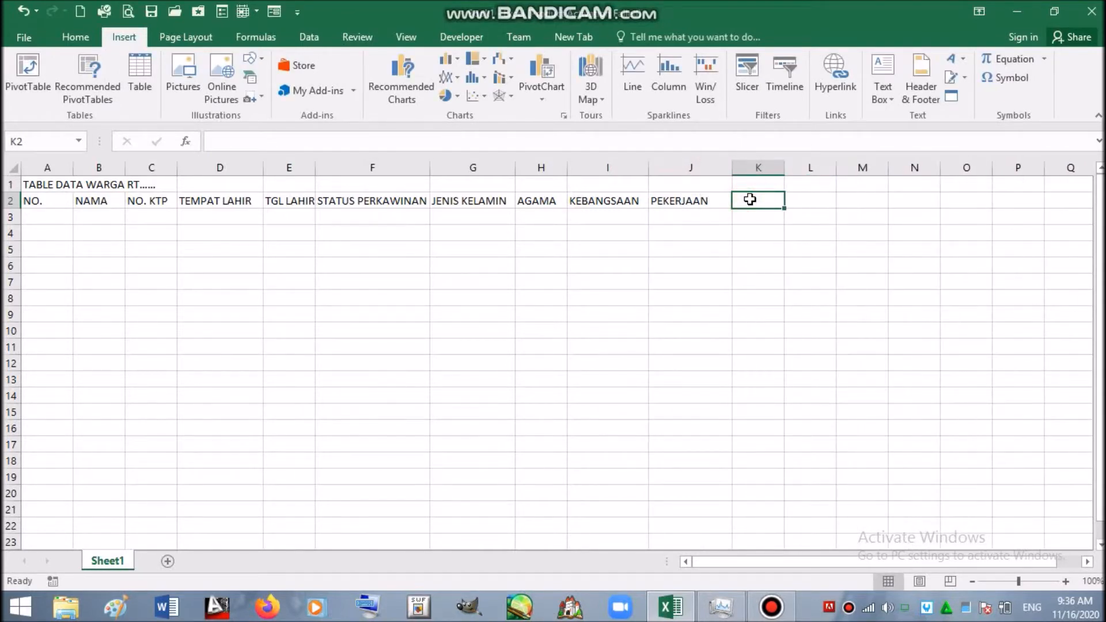
{"action": "type", "text": "NO. KK"}
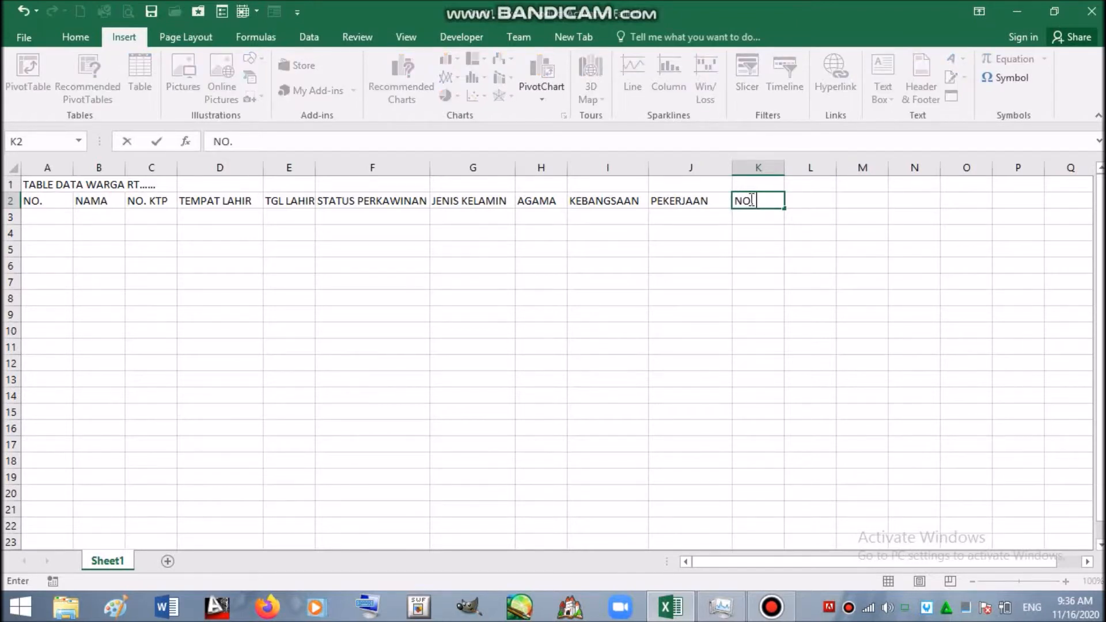
{"action": "left_click", "coordinate": [805, 198]}
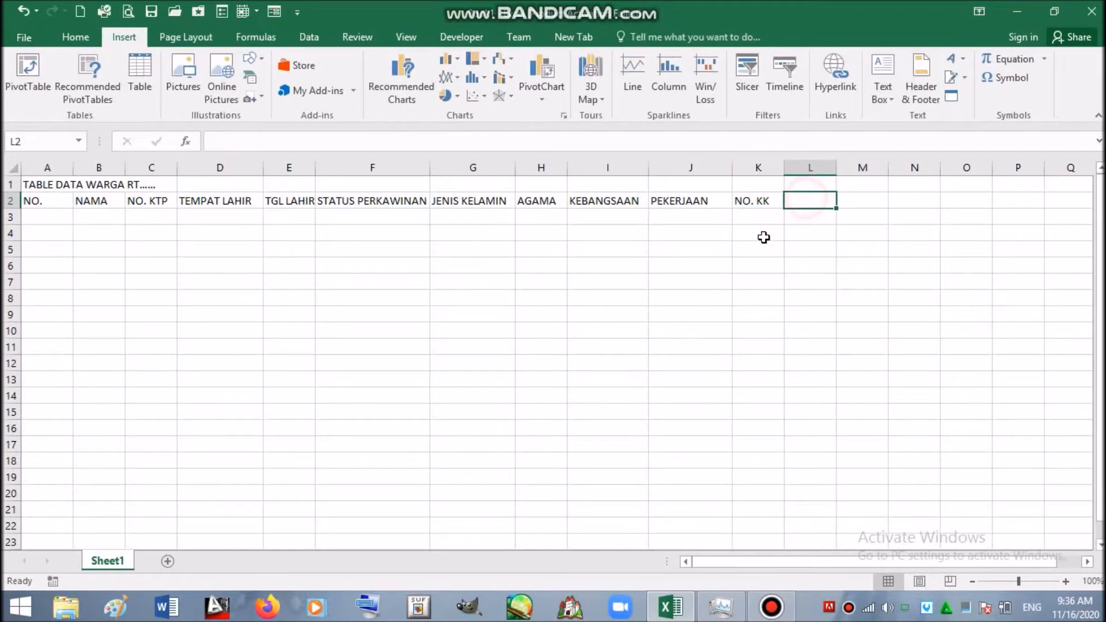
{"action": "type", "text": "ALAMAT"}
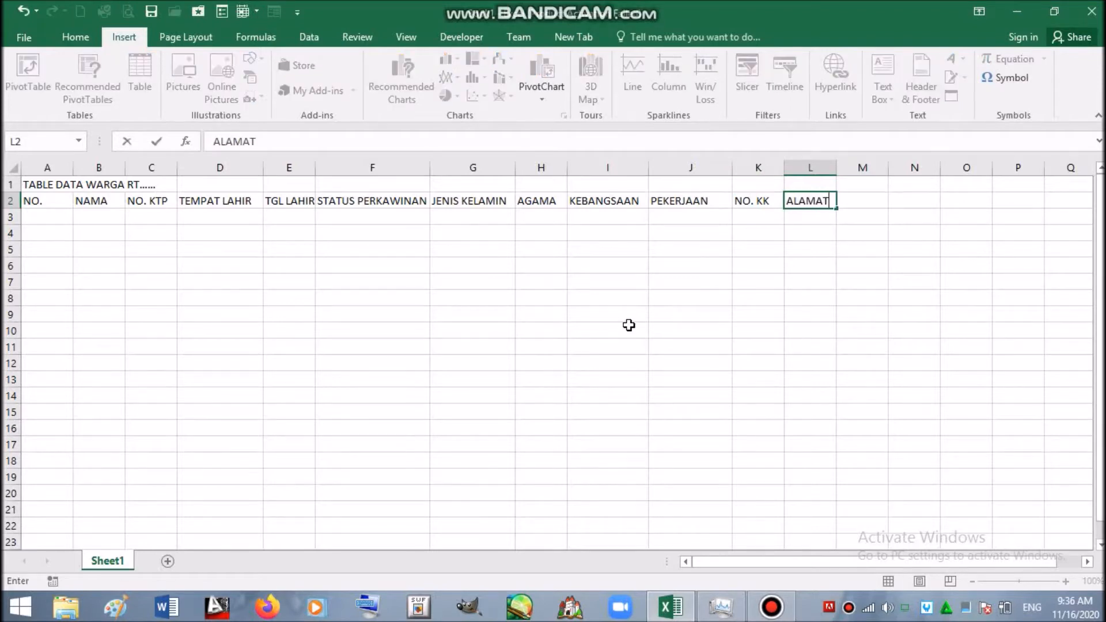
{"action": "key", "text": "Return"}
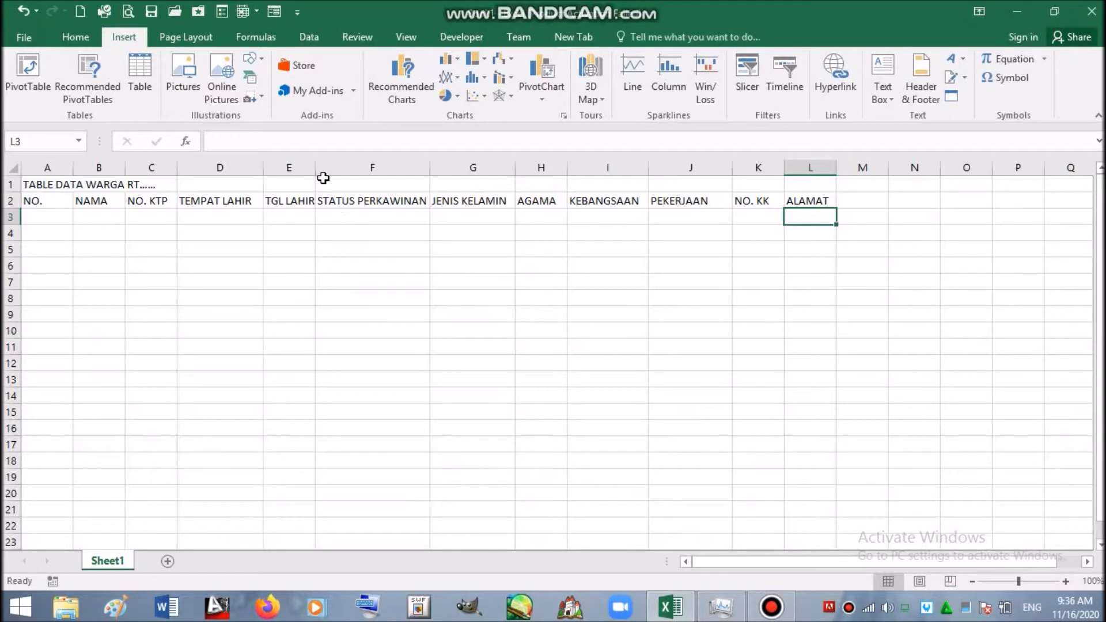
- Insert a blank column before STATUS PERKAWINAN and give it the heading UMUR in F2
{"action": "left_click_drag", "start_coordinate": [316, 172], "coordinate": [329, 172]}
{"action": "right_click", "coordinate": [360, 170]}
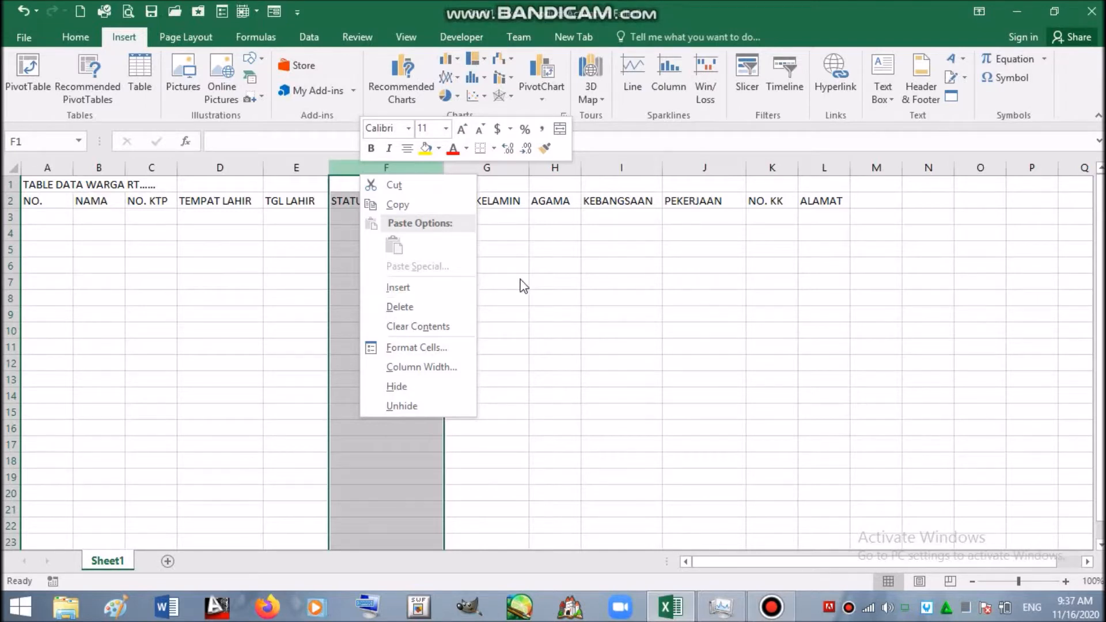
{"action": "key", "text": "Escape"}
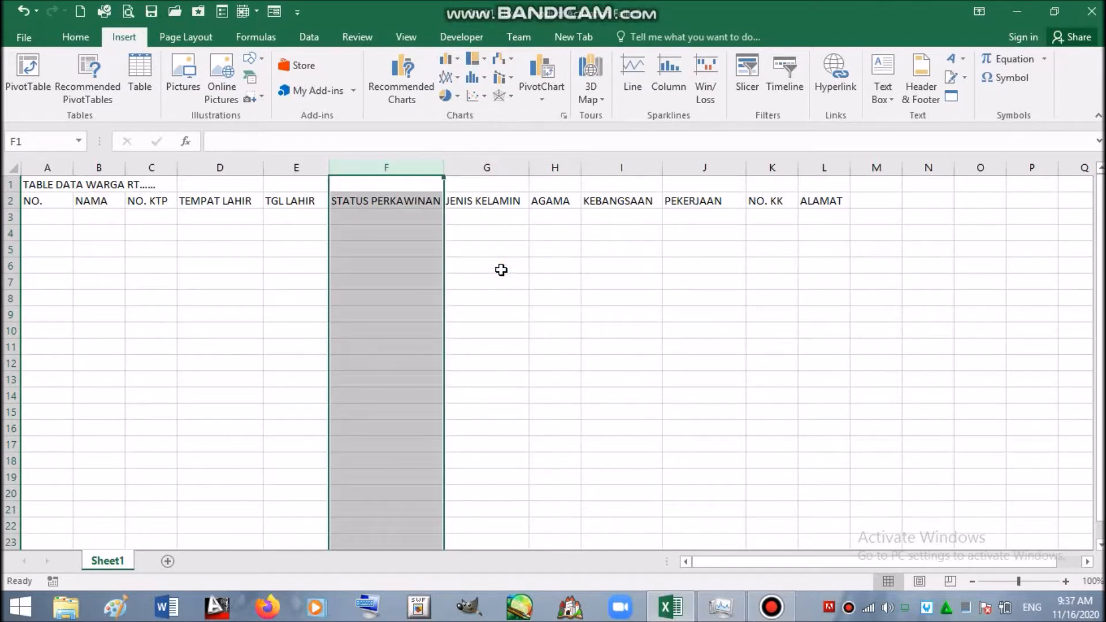
{"action": "right_click", "coordinate": [396, 170]}
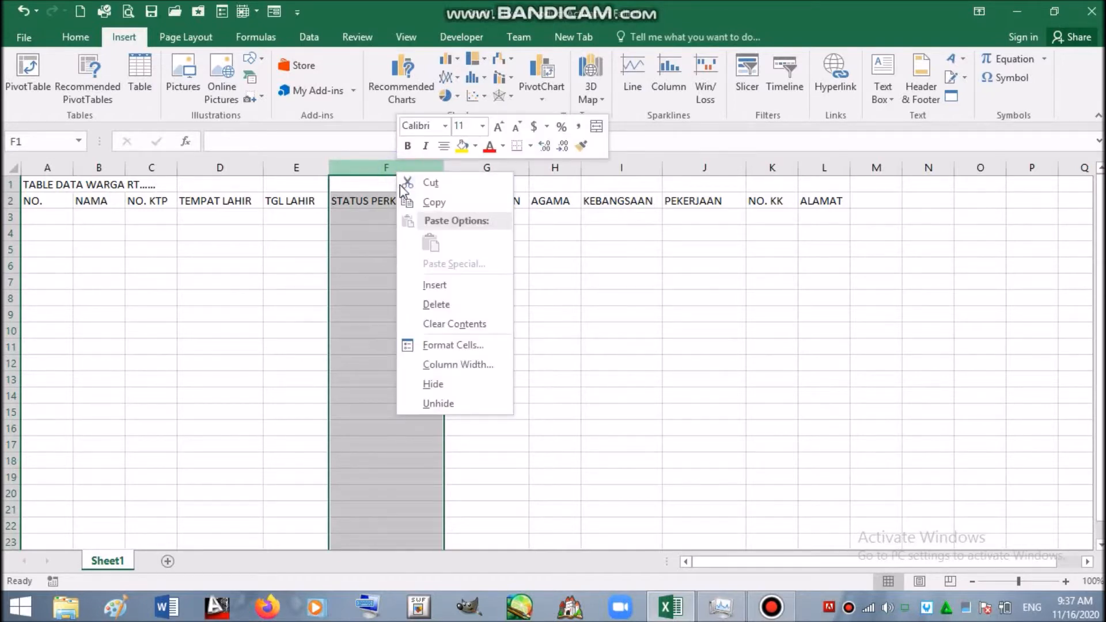
{"action": "left_click", "coordinate": [449, 284]}
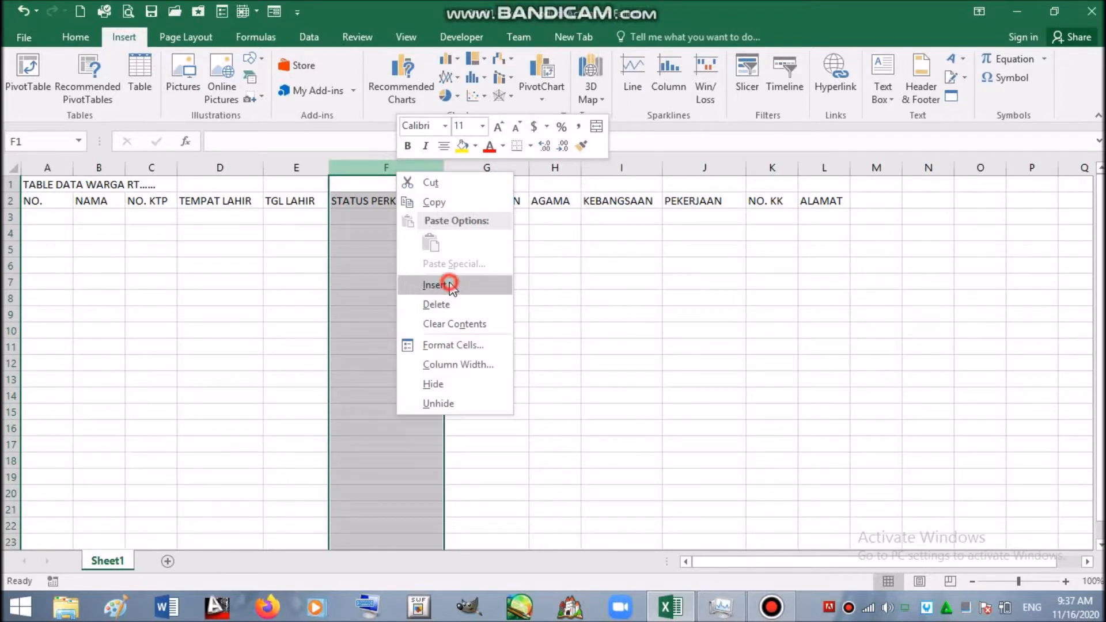
{"action": "left_click", "coordinate": [363, 203]}
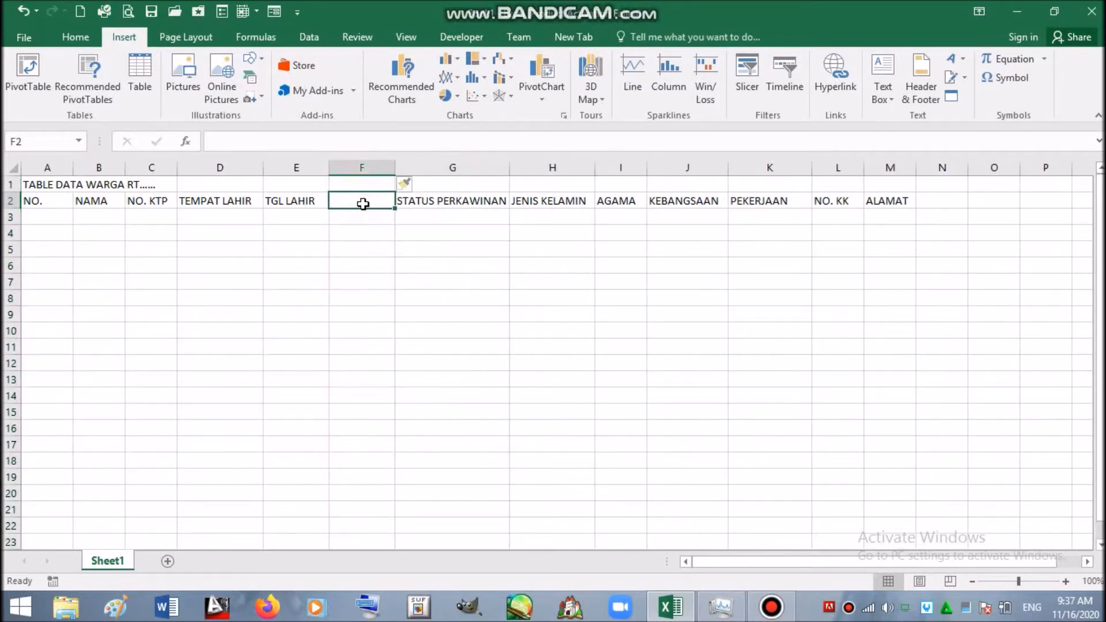
{"action": "type", "text": "UMUR"}
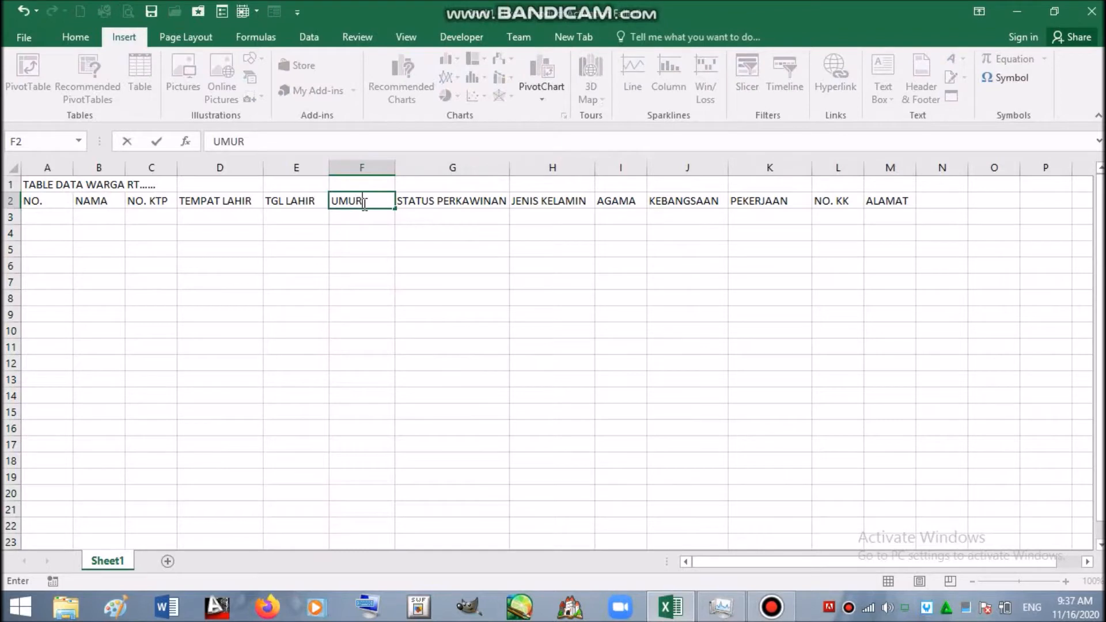
{"action": "key", "text": "Return"}
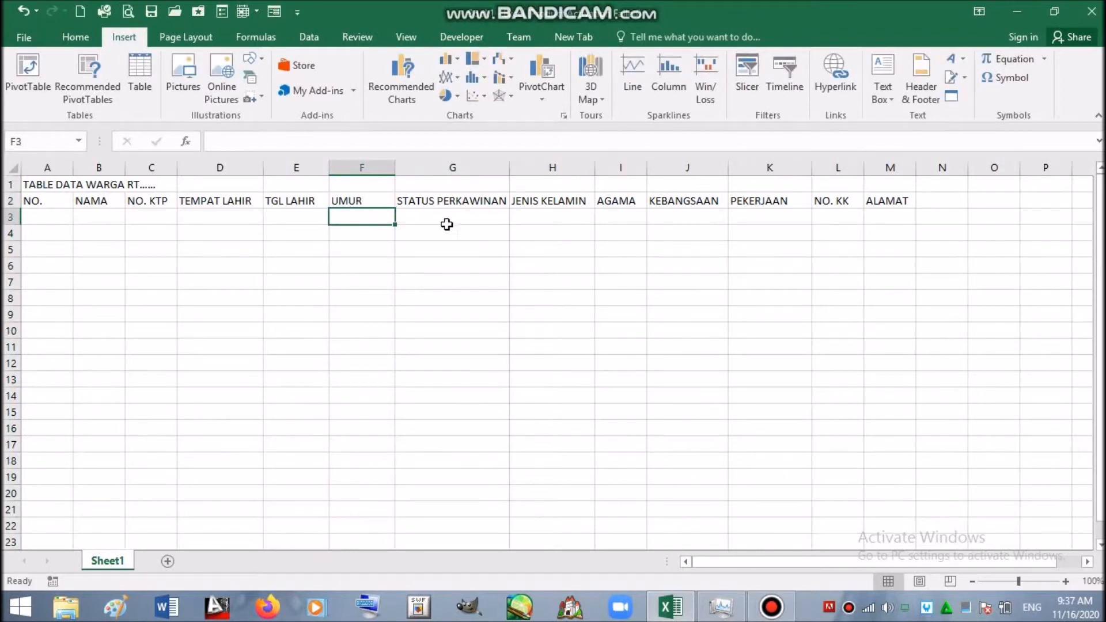
- Centre all row 2 headings A2:M2 in their cells
{"action": "left_click_drag", "start_coordinate": [35, 202], "coordinate": [910, 210]}
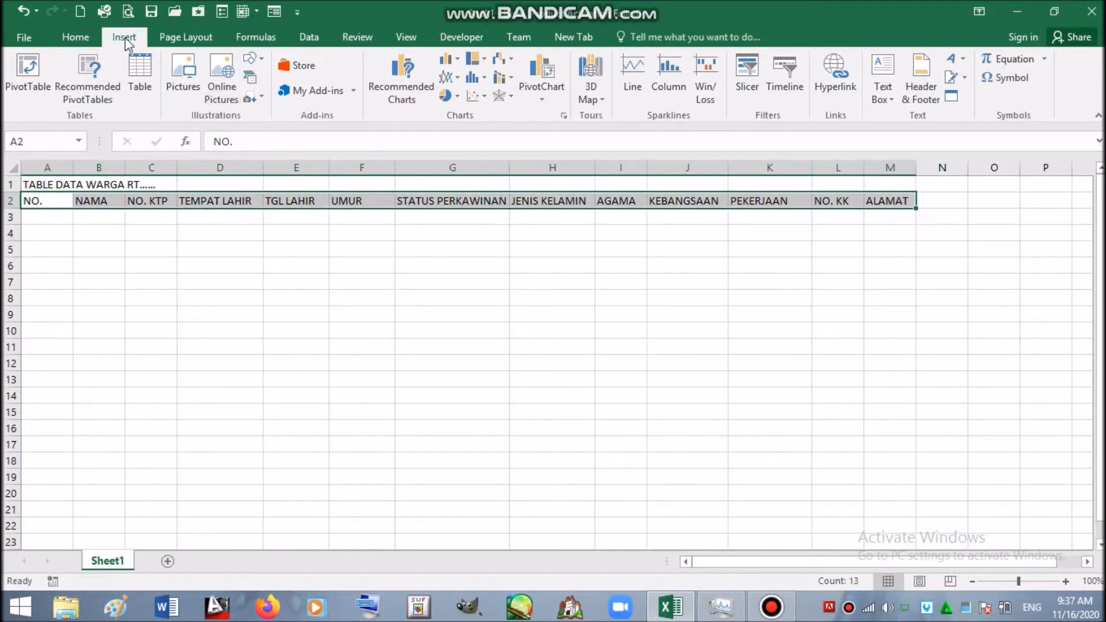
{"action": "left_click", "coordinate": [88, 38]}
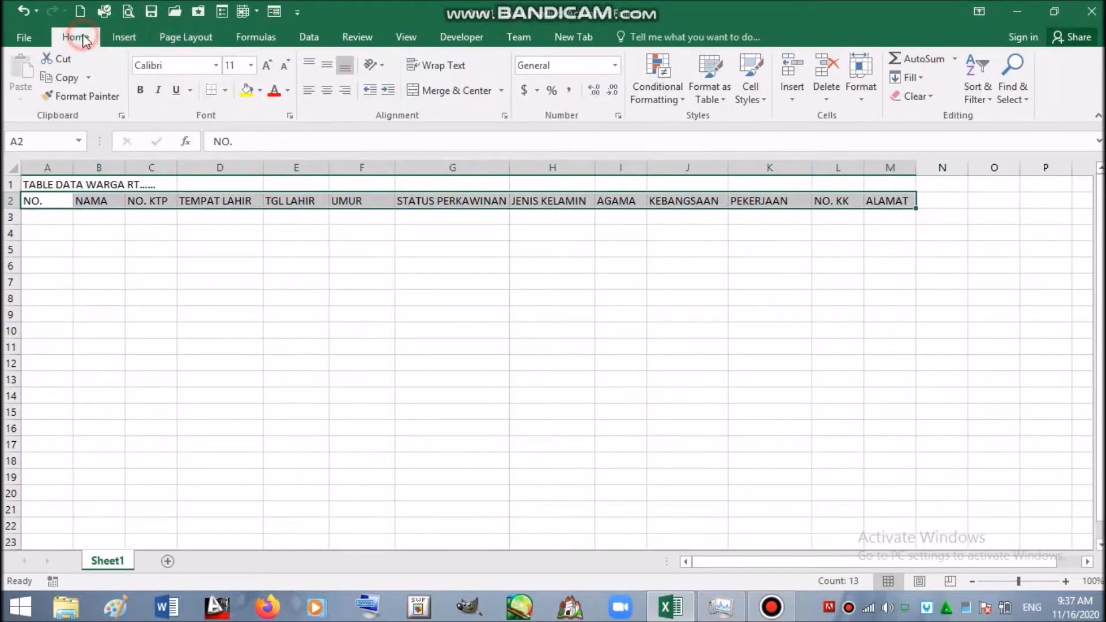
{"action": "left_click", "coordinate": [330, 65]}
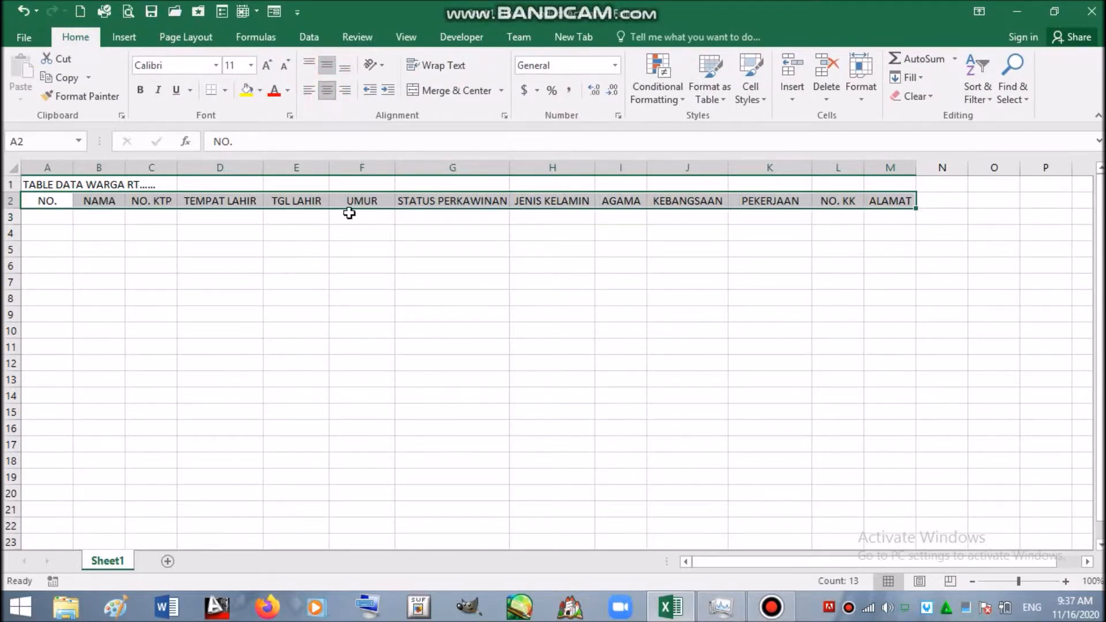
{"action": "left_click", "coordinate": [362, 248]}
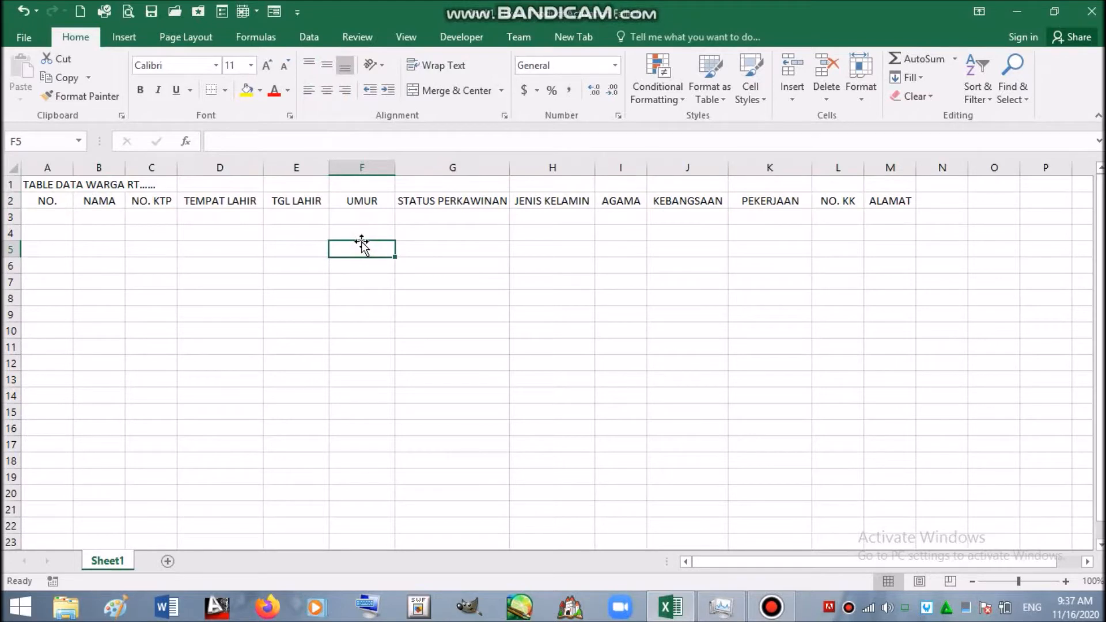
- Wrap STATUS PERKAWINAN and JENIS KELAMIN onto two lines, narrowing columns G and H
{"action": "left_click", "coordinate": [429, 203]}
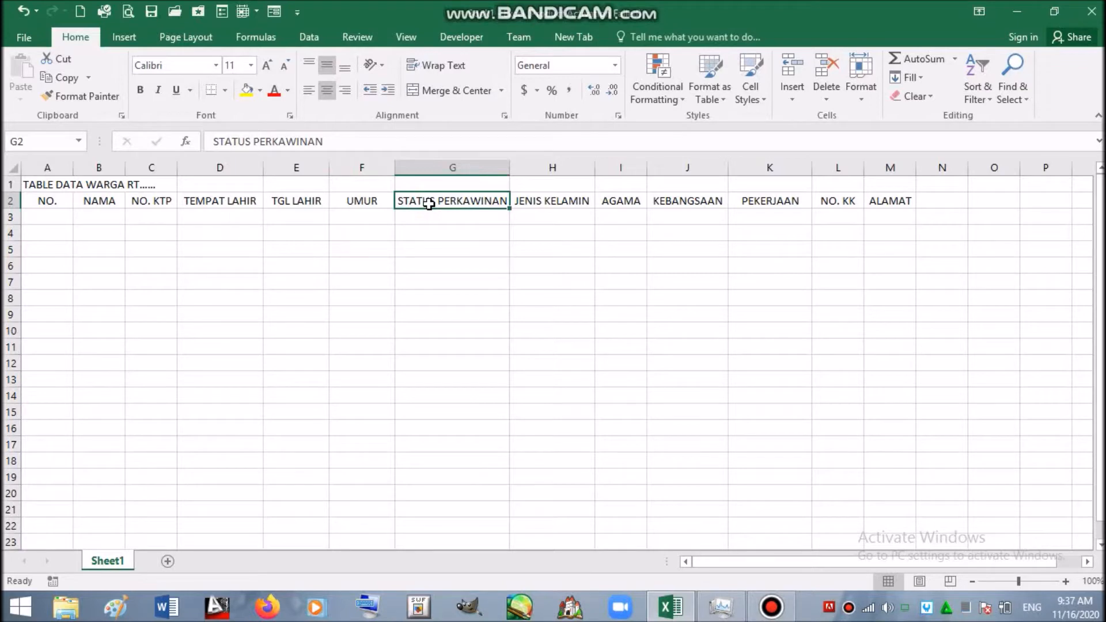
{"action": "left_click", "coordinate": [449, 65]}
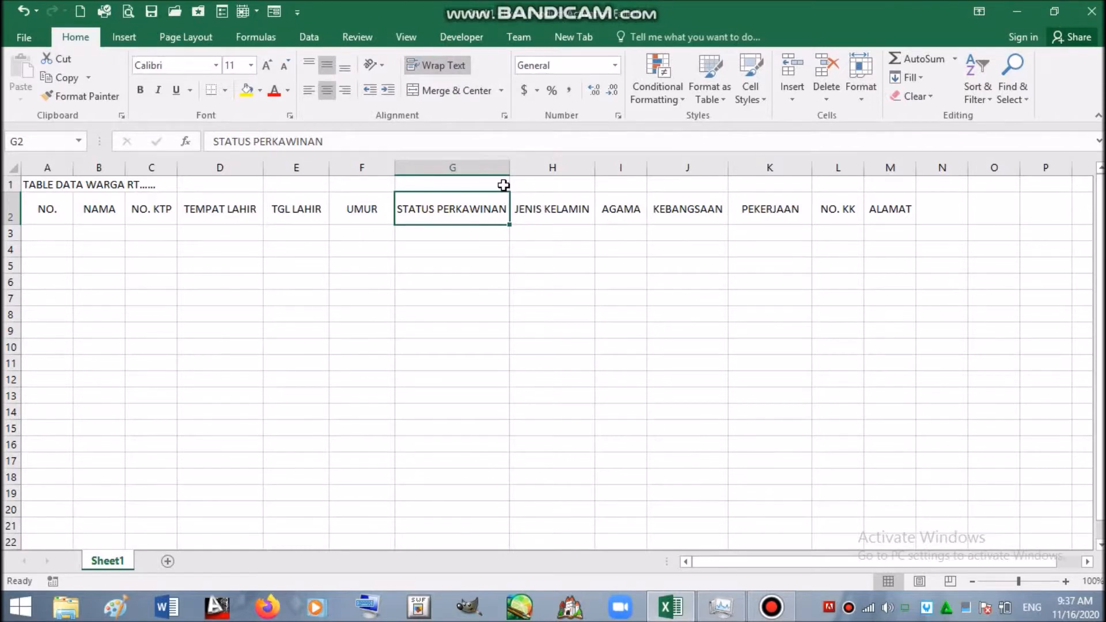
{"action": "left_click_drag", "start_coordinate": [509, 171], "coordinate": [490, 172]}
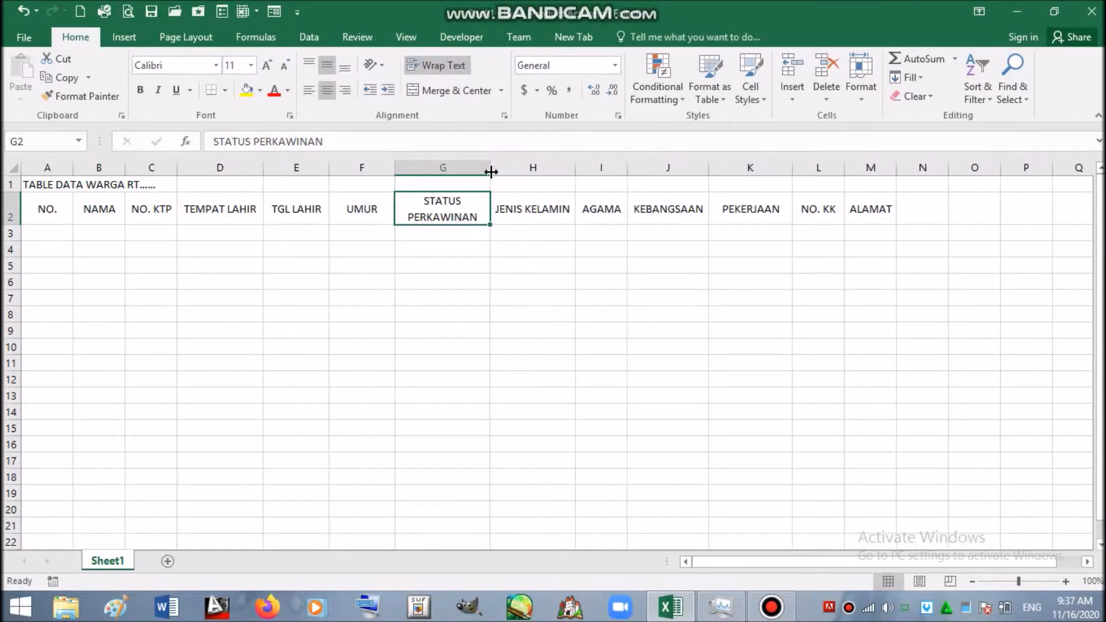
{"action": "left_click", "coordinate": [521, 212]}
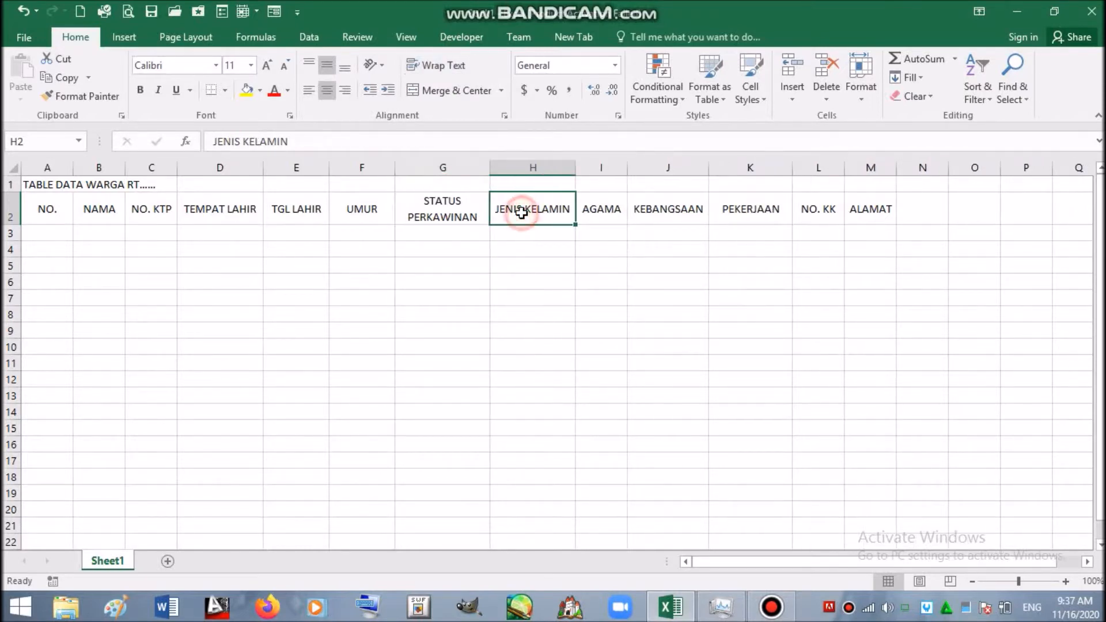
{"action": "left_click", "coordinate": [446, 68]}
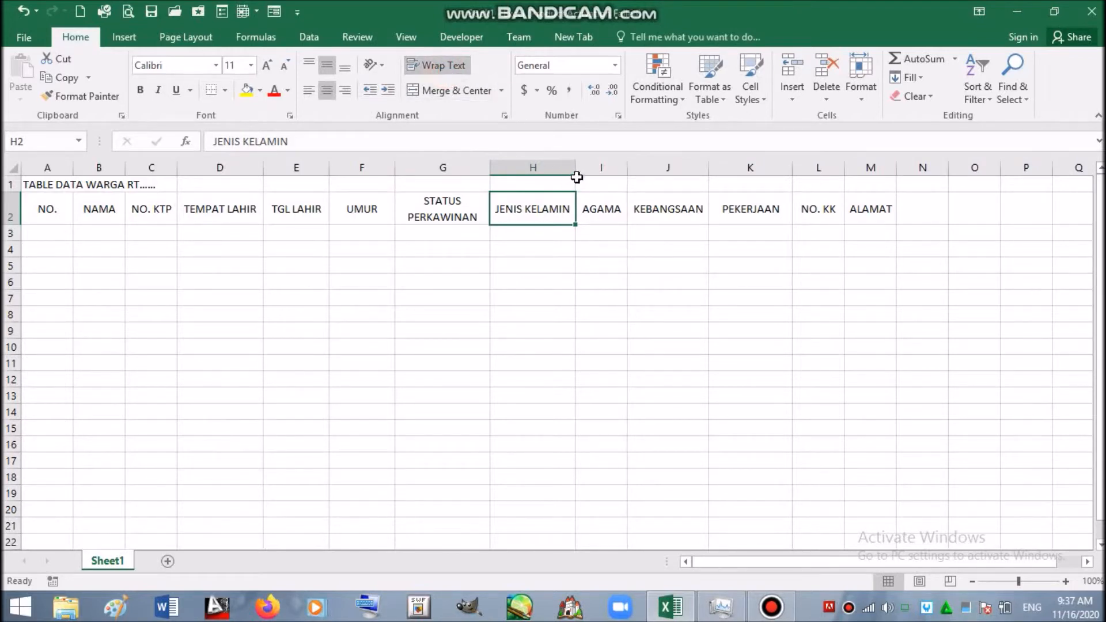
{"action": "left_click_drag", "start_coordinate": [576, 172], "coordinate": [555, 173]}
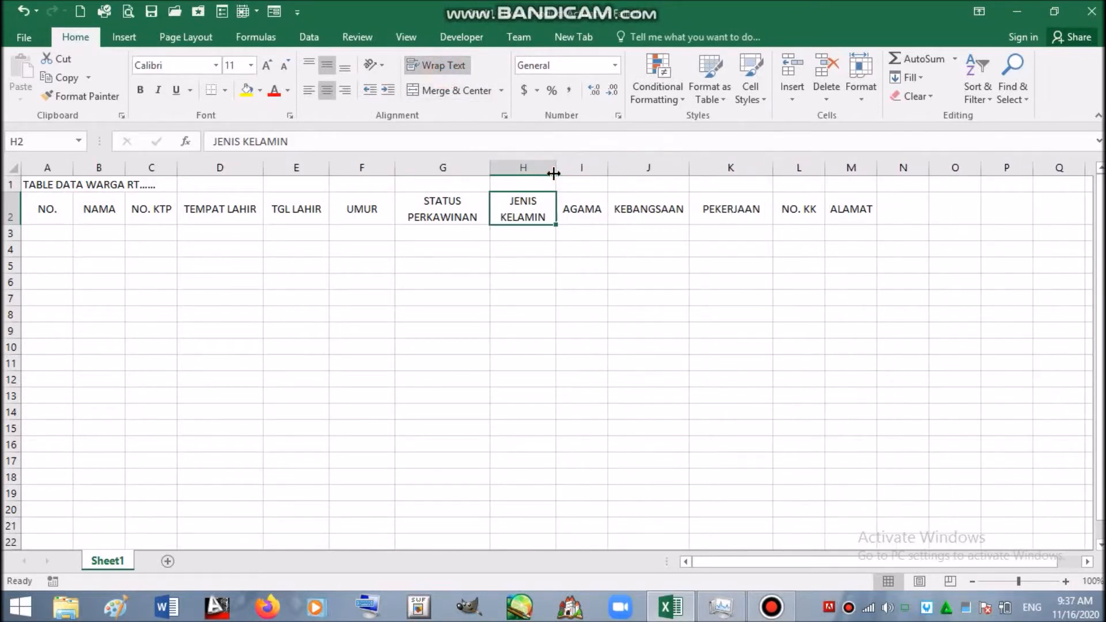
{"action": "left_click", "coordinate": [593, 263]}
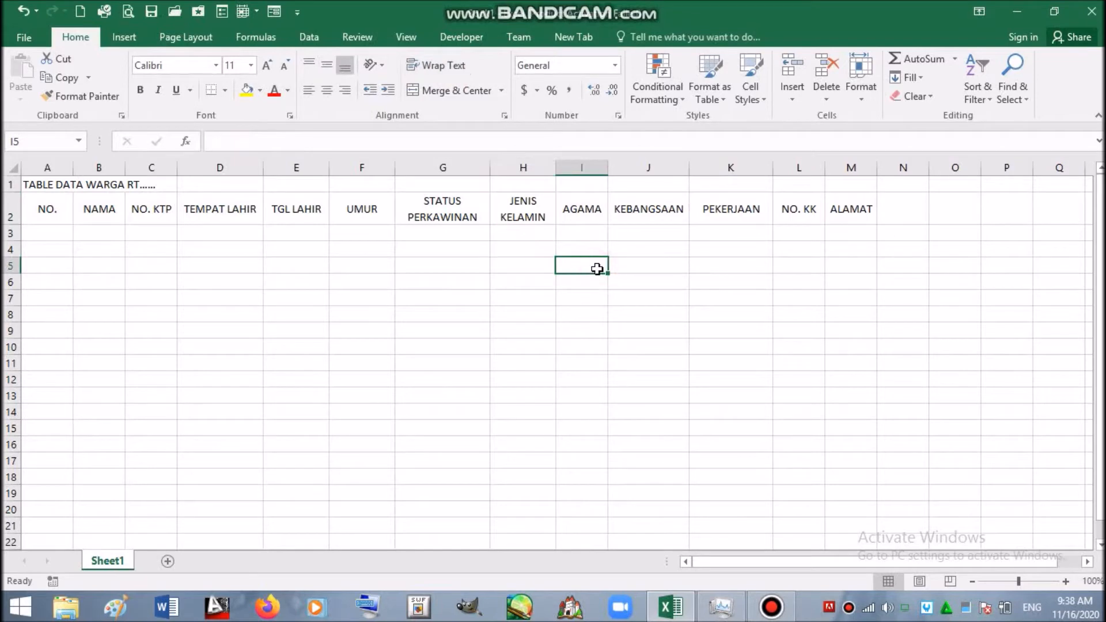
{"action": "left_click", "coordinate": [55, 210]}
{"action": "left_click_drag", "start_coordinate": [56, 210], "coordinate": [855, 213]}
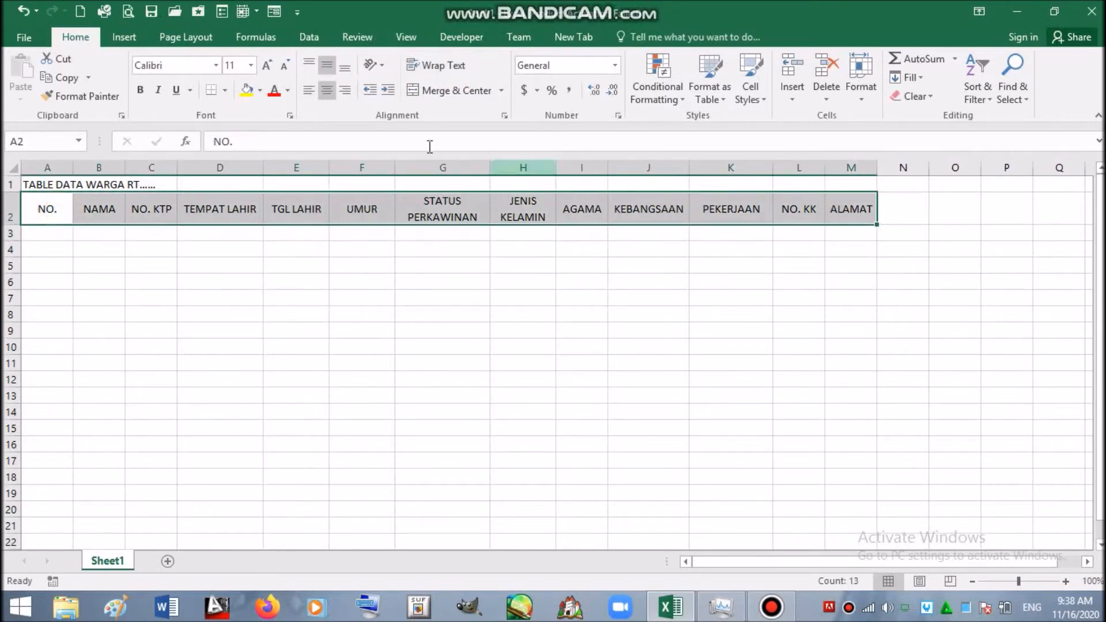
- Bold the row 2 headings and format A2:M4 as a table with headers
{"action": "left_click", "coordinate": [142, 90]}
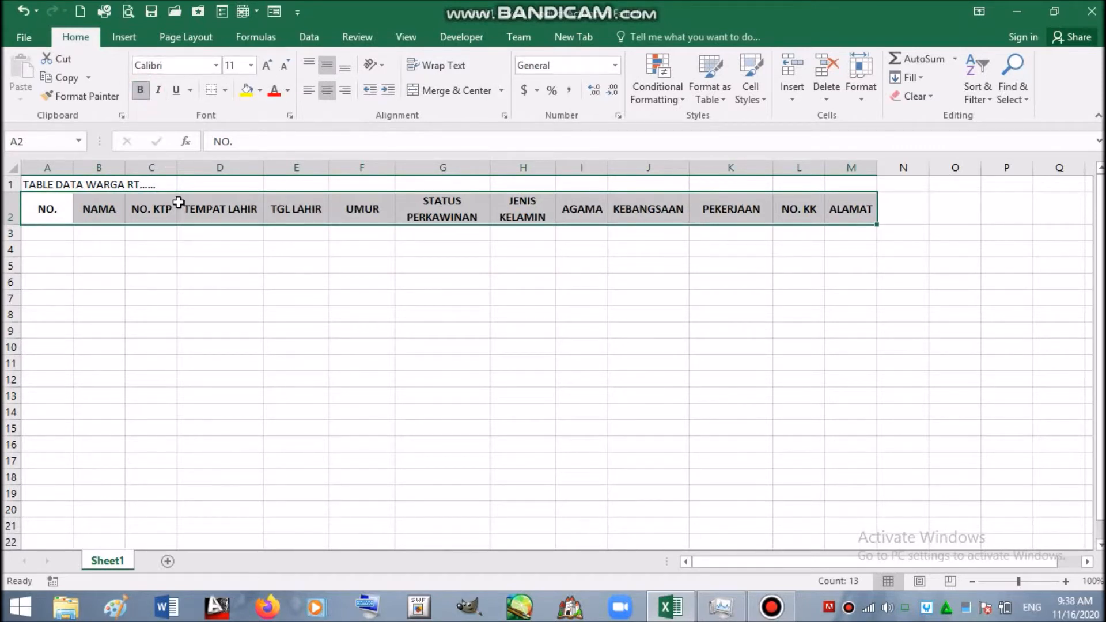
{"action": "left_click", "coordinate": [203, 264]}
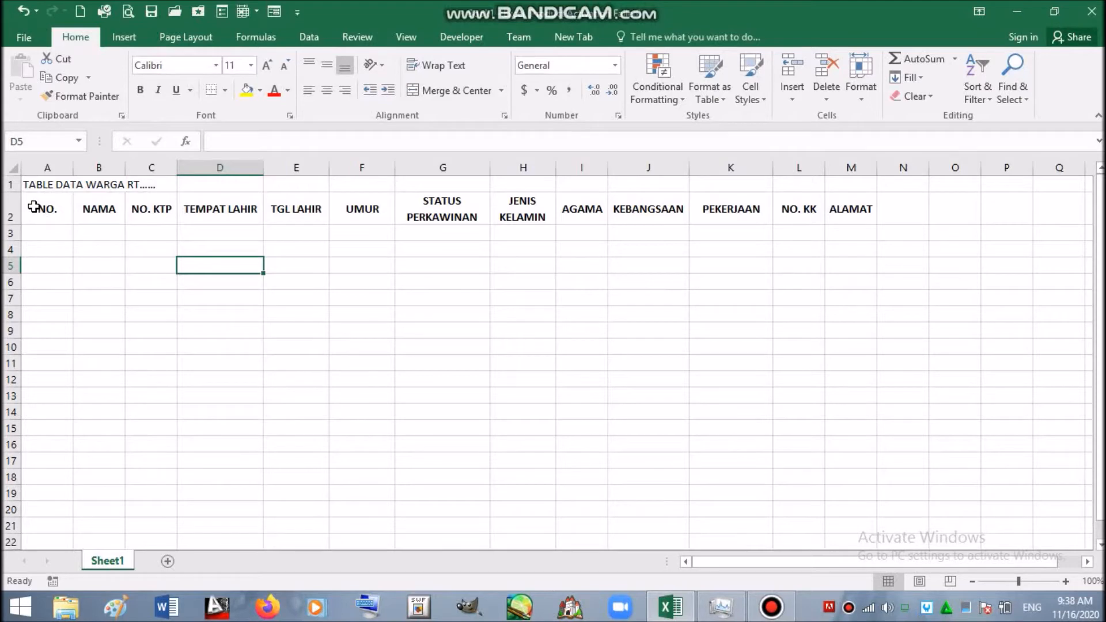
{"action": "left_click_drag", "start_coordinate": [33, 204], "coordinate": [41, 251]}
{"action": "left_click_drag", "start_coordinate": [185, 261], "coordinate": [852, 257]}
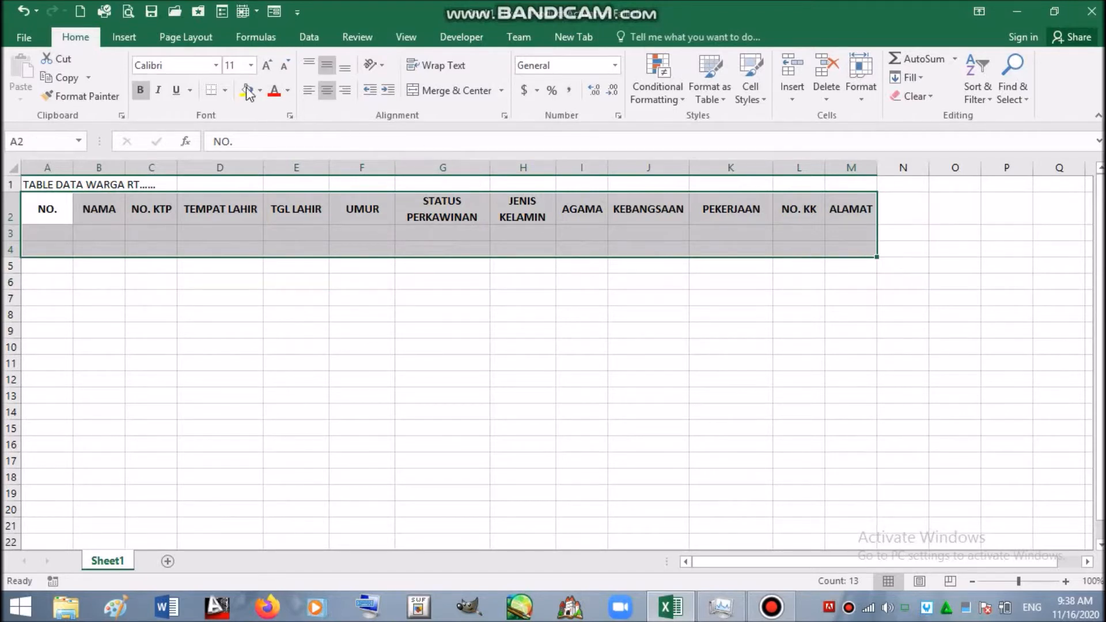
{"action": "left_click", "coordinate": [125, 38]}
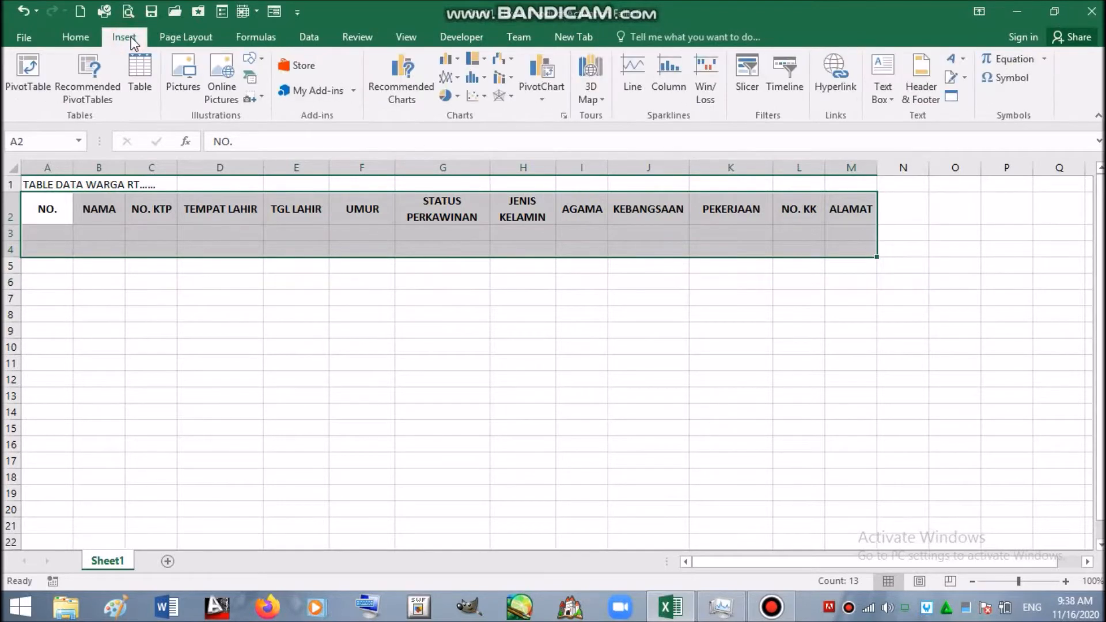
{"action": "left_click", "coordinate": [140, 72]}
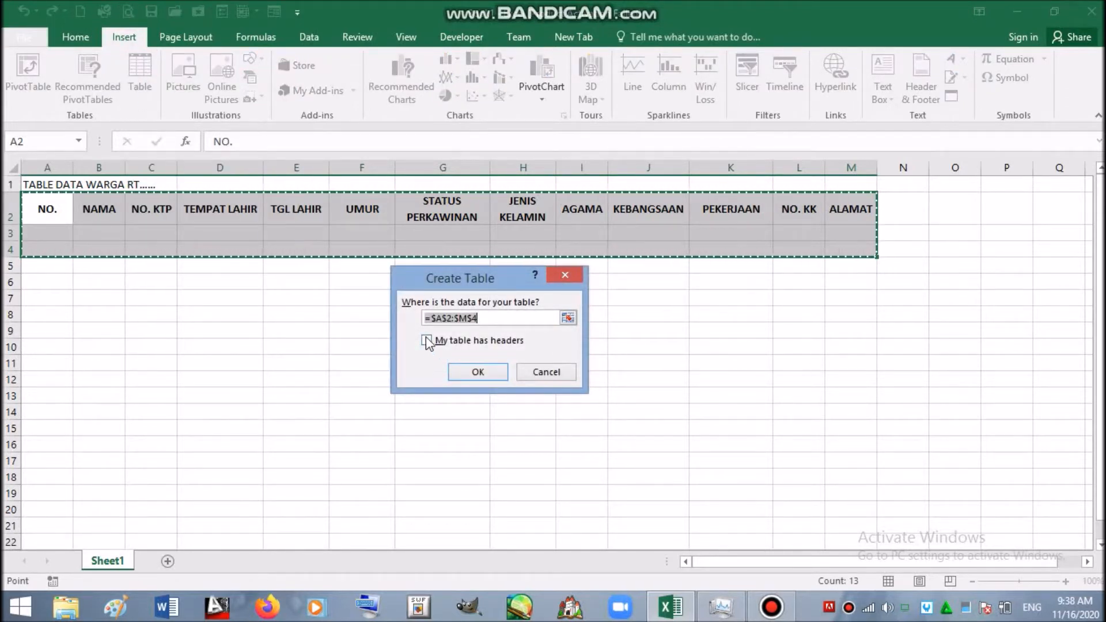
{"action": "left_click", "coordinate": [427, 340]}
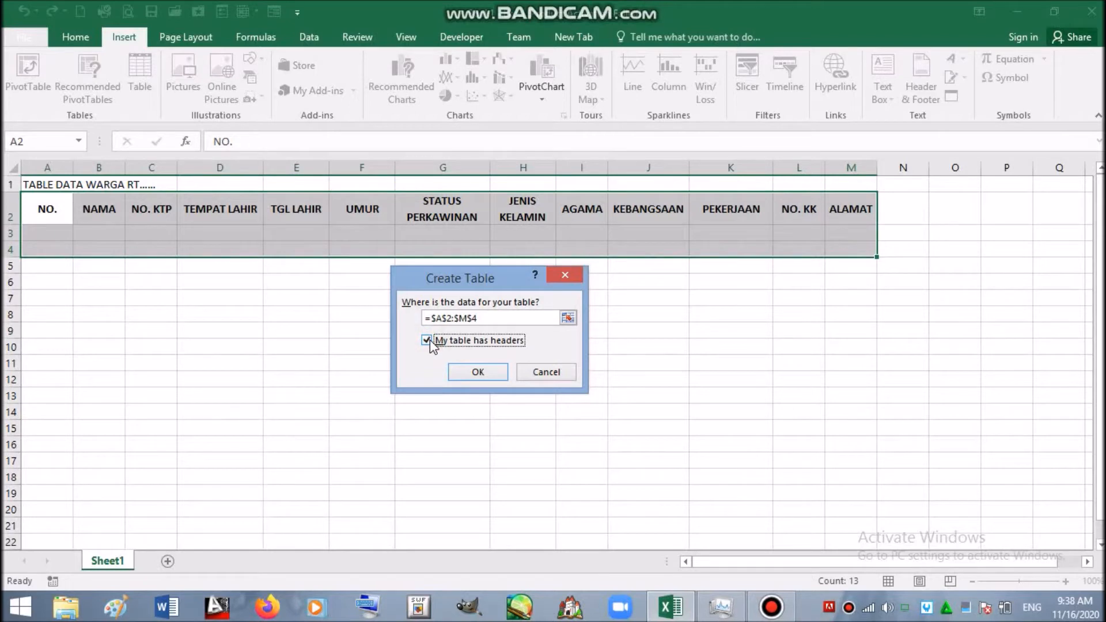
{"action": "left_click", "coordinate": [466, 371]}
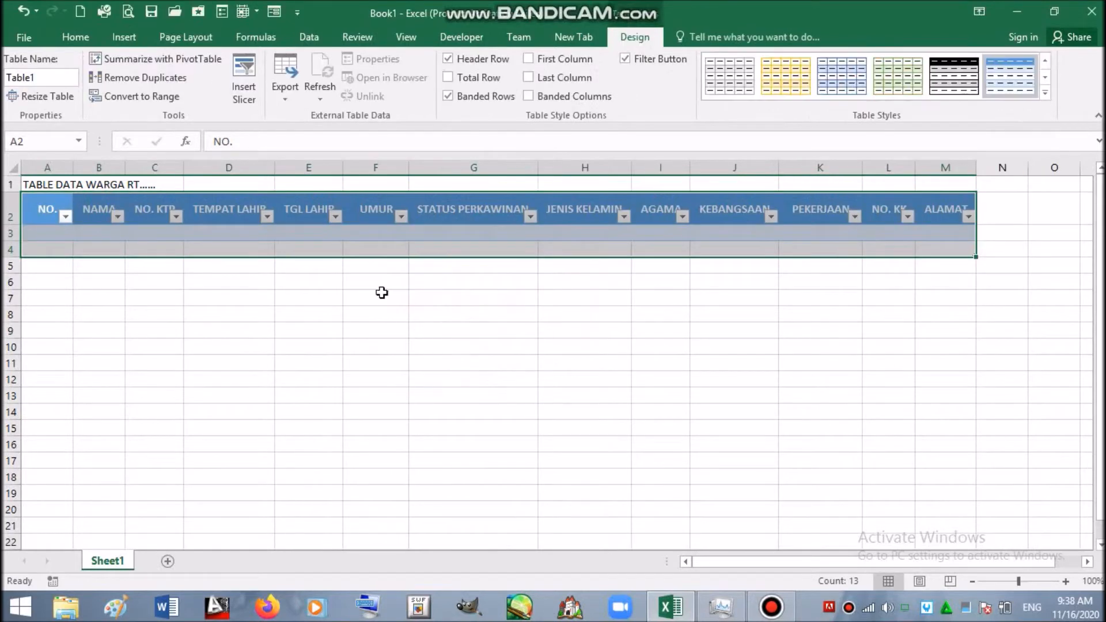
{"action": "left_click", "coordinate": [268, 311]}
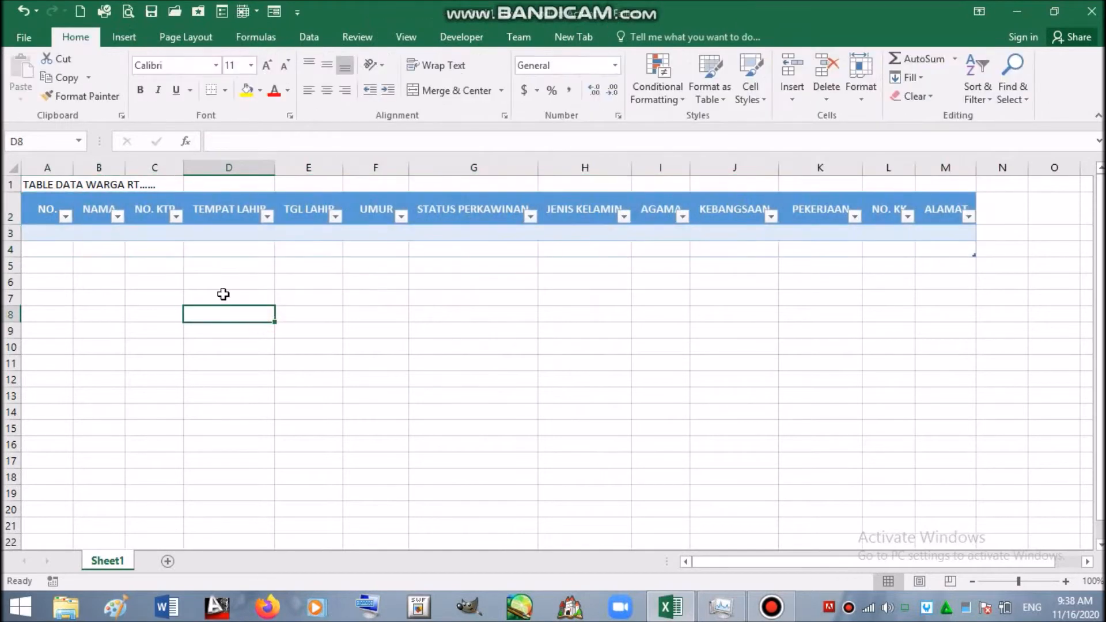
- Try several table styles and settle on the light blue bordered style for Table1
{"action": "left_click", "coordinate": [38, 204]}
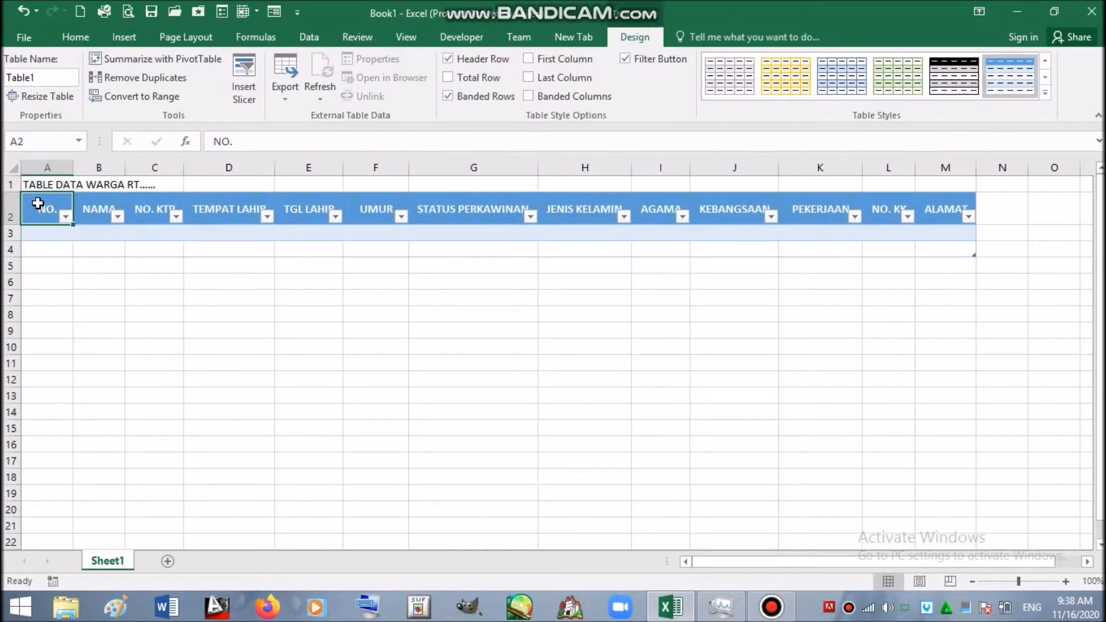
{"action": "left_click", "coordinate": [1045, 93]}
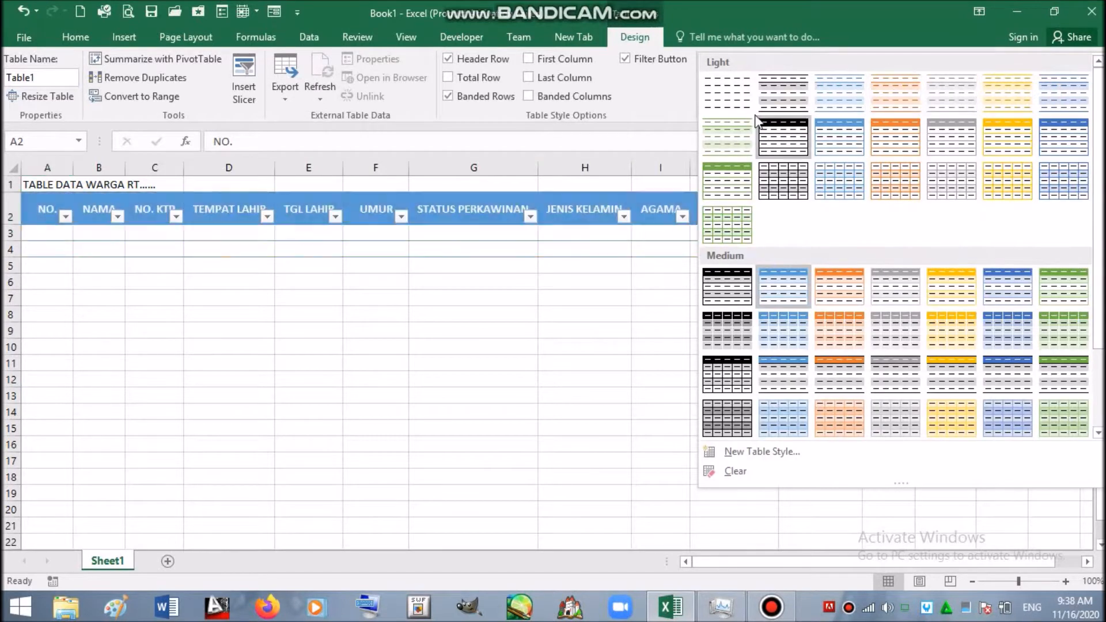
{"action": "left_click", "coordinate": [731, 97]}
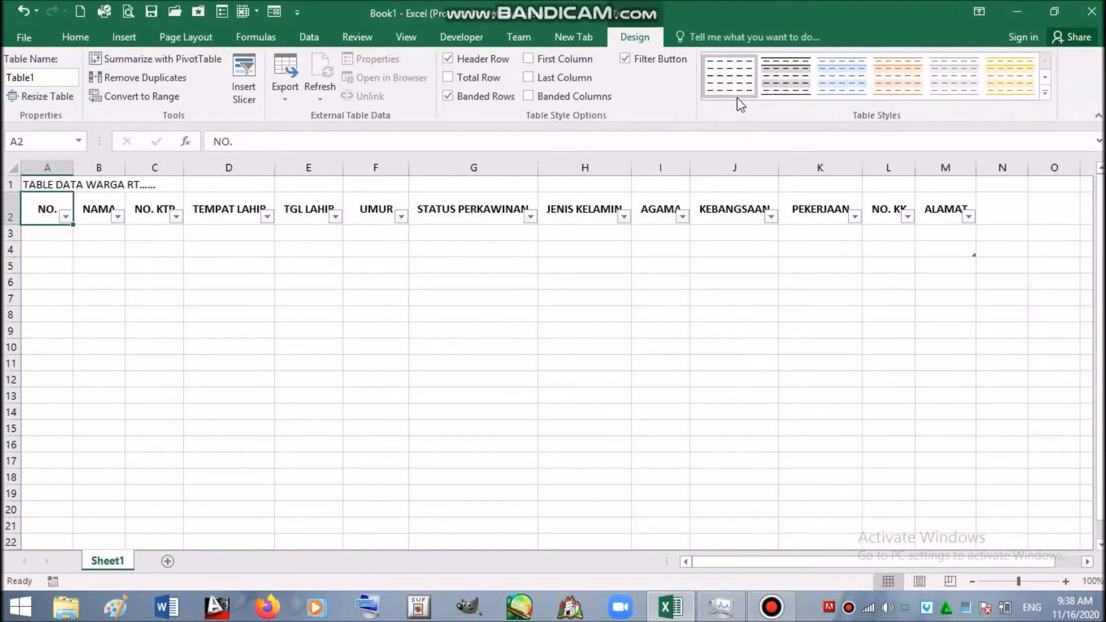
{"action": "left_click", "coordinate": [1045, 92]}
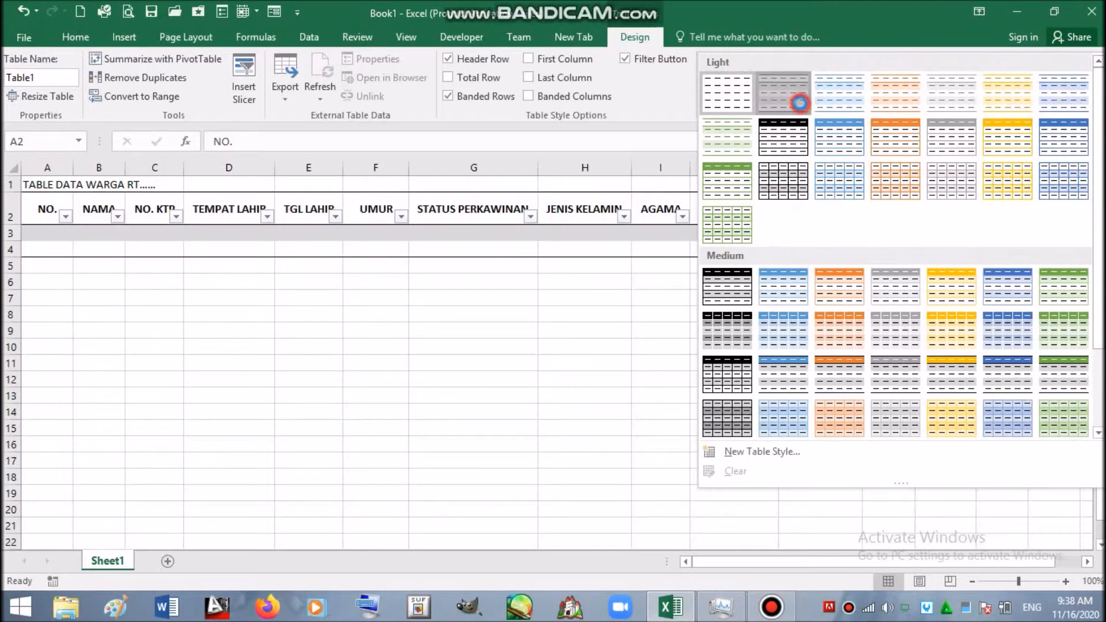
{"action": "left_click", "coordinate": [799, 102]}
{"action": "left_click", "coordinate": [1043, 92]}
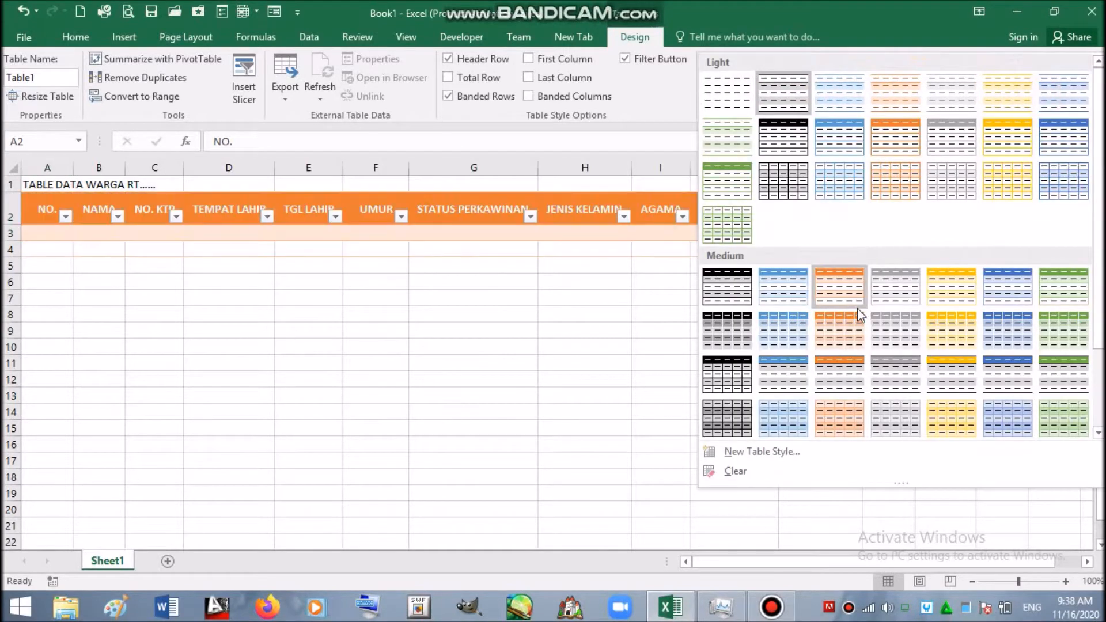
{"action": "left_click", "coordinate": [844, 300]}
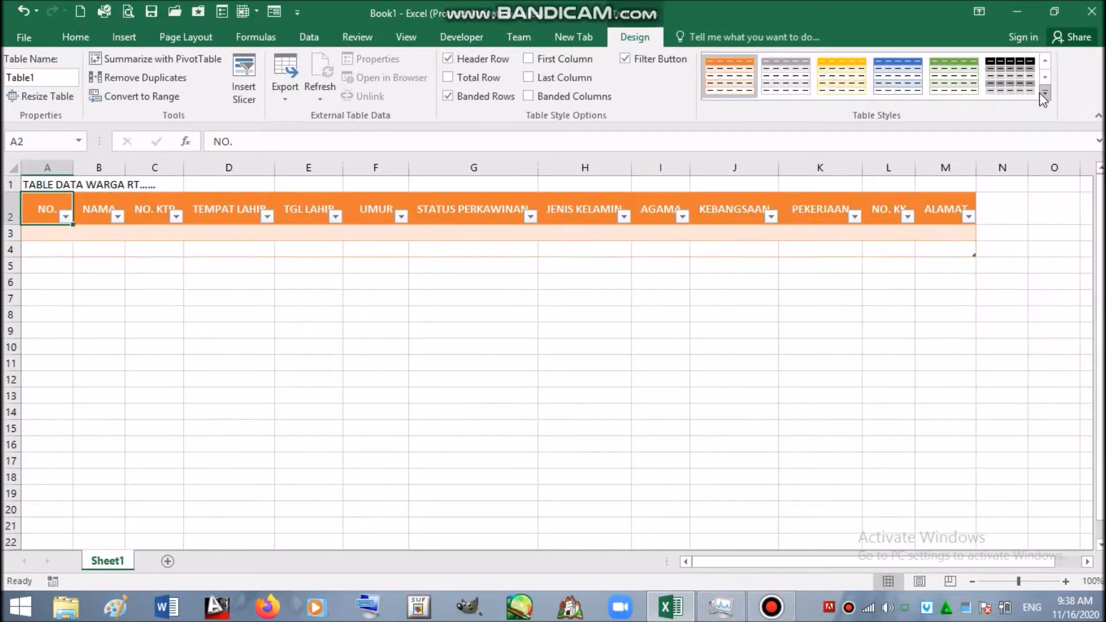
{"action": "left_click", "coordinate": [1043, 92]}
{"action": "left_click", "coordinate": [1058, 179]}
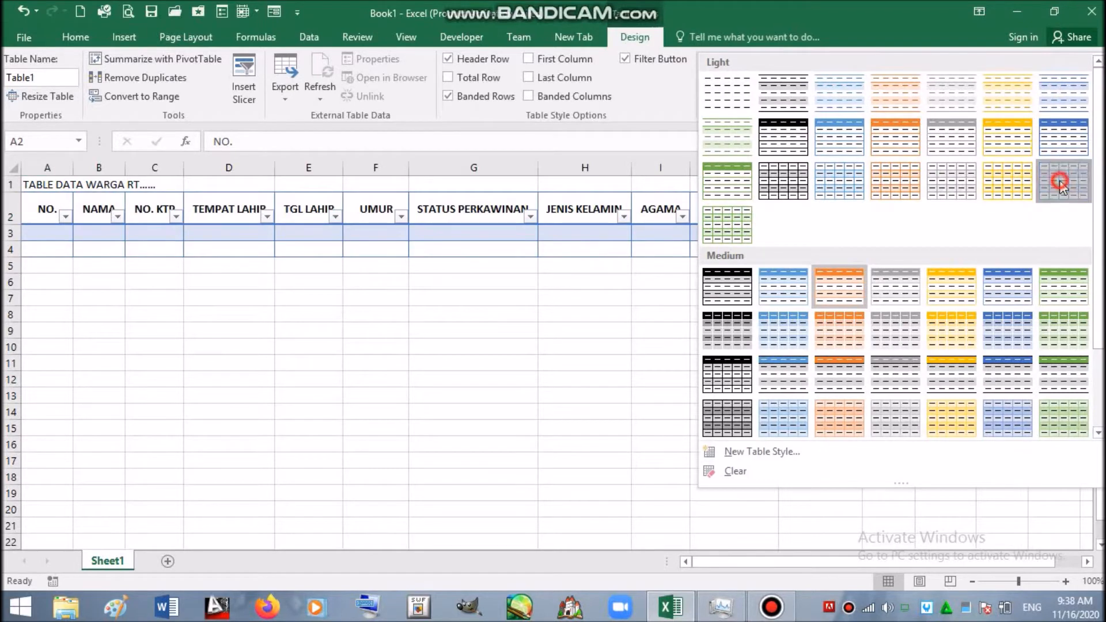
{"action": "left_click", "coordinate": [533, 348]}
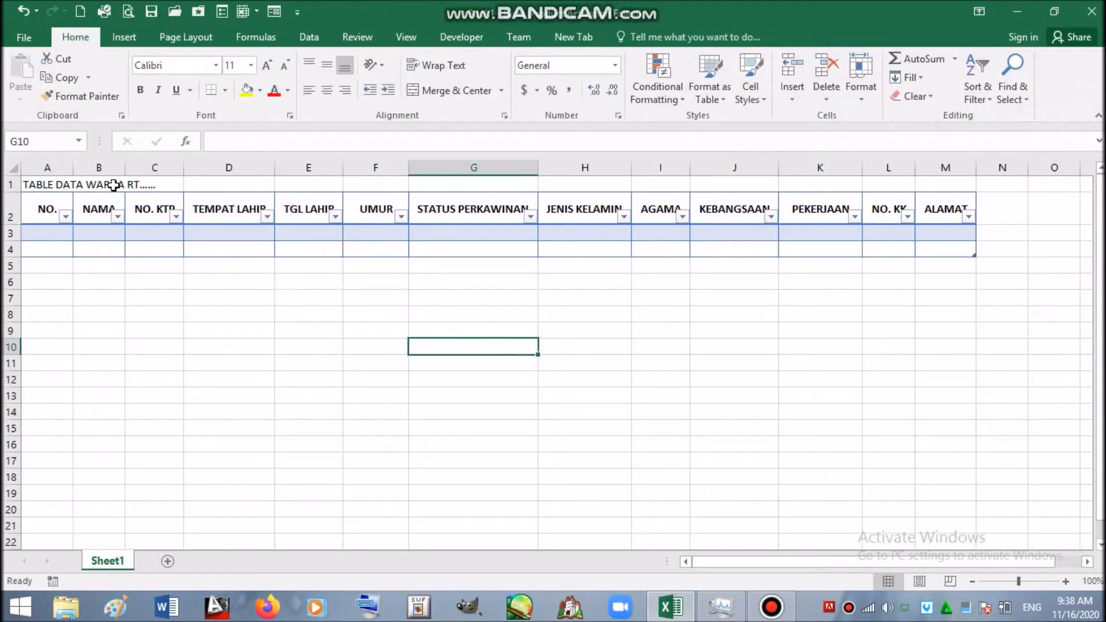
- Narrow column A to fit NO. and widen columns L and M for NO. KK and ALAMAT
{"action": "left_click_drag", "start_coordinate": [72, 169], "coordinate": [373, 166]}
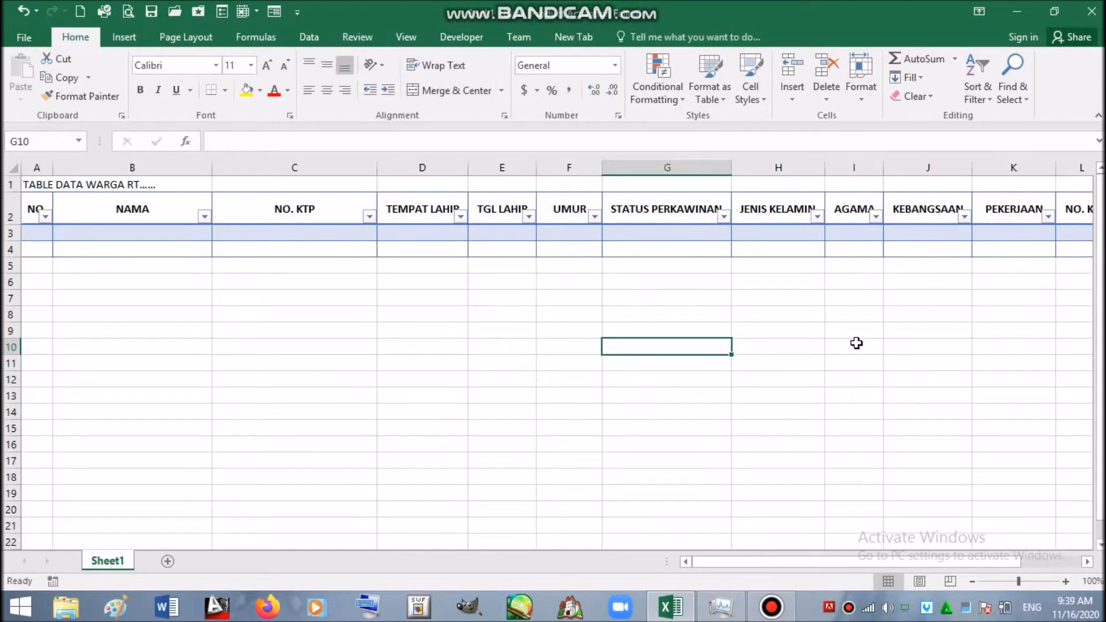
{"action": "left_click_drag", "start_coordinate": [969, 559], "coordinate": [1029, 563]}
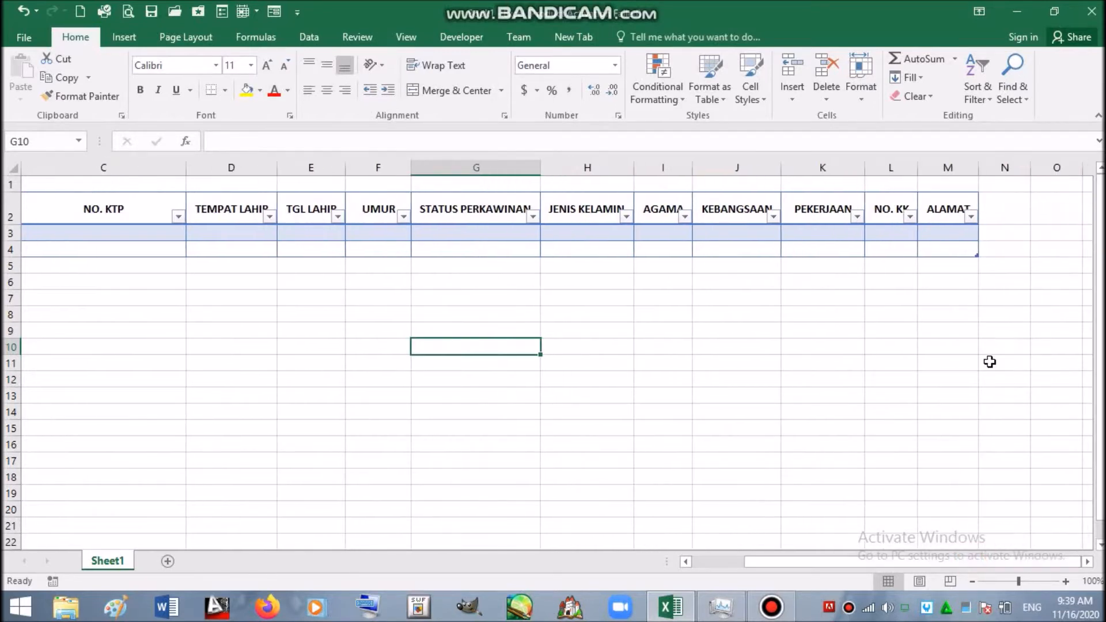
{"action": "left_click_drag", "start_coordinate": [918, 170], "coordinate": [1004, 187]}
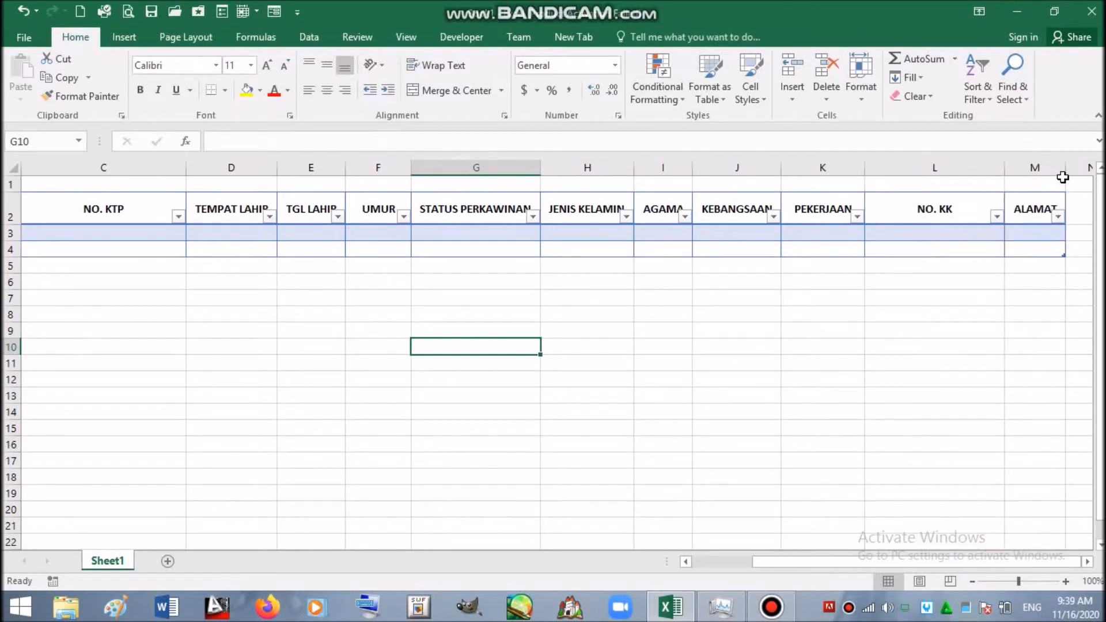
{"action": "left_click_drag", "start_coordinate": [1066, 168], "coordinate": [1098, 170]}
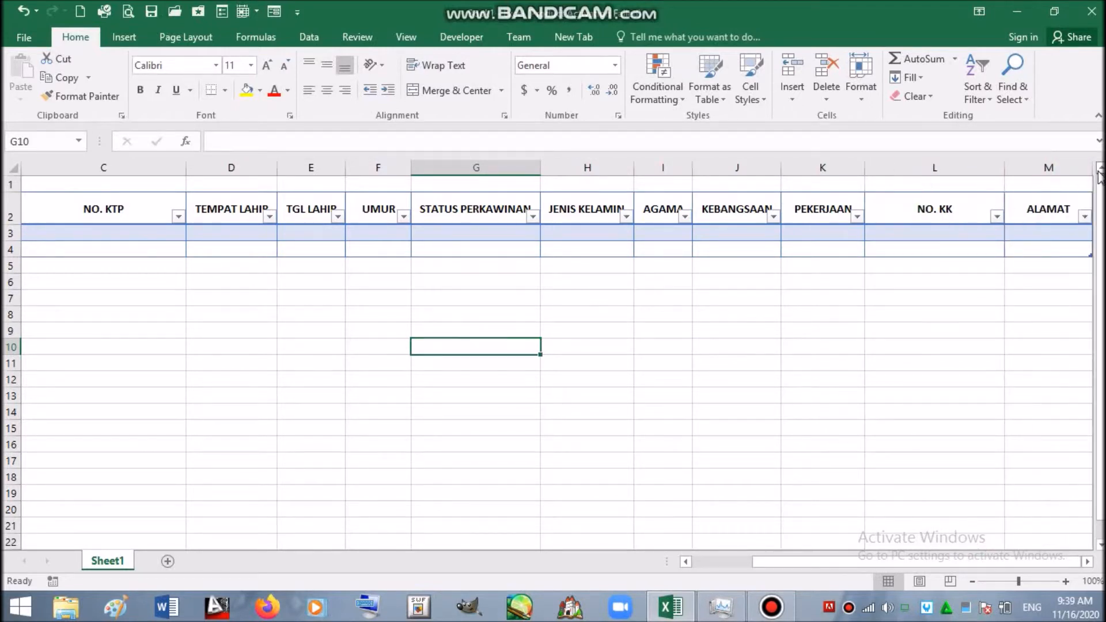
{"action": "left_click_drag", "start_coordinate": [889, 560], "coordinate": [806, 564]}
{"action": "left_click", "coordinate": [36, 232]}
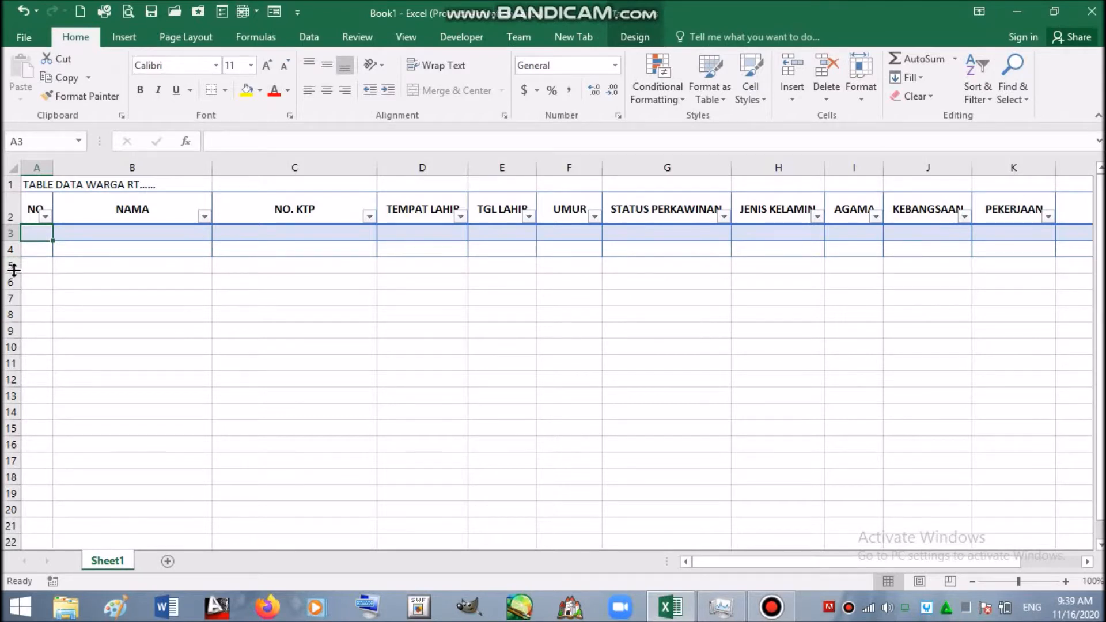
- Set the whole of column A to the Text number format
{"action": "left_click", "coordinate": [37, 167]}
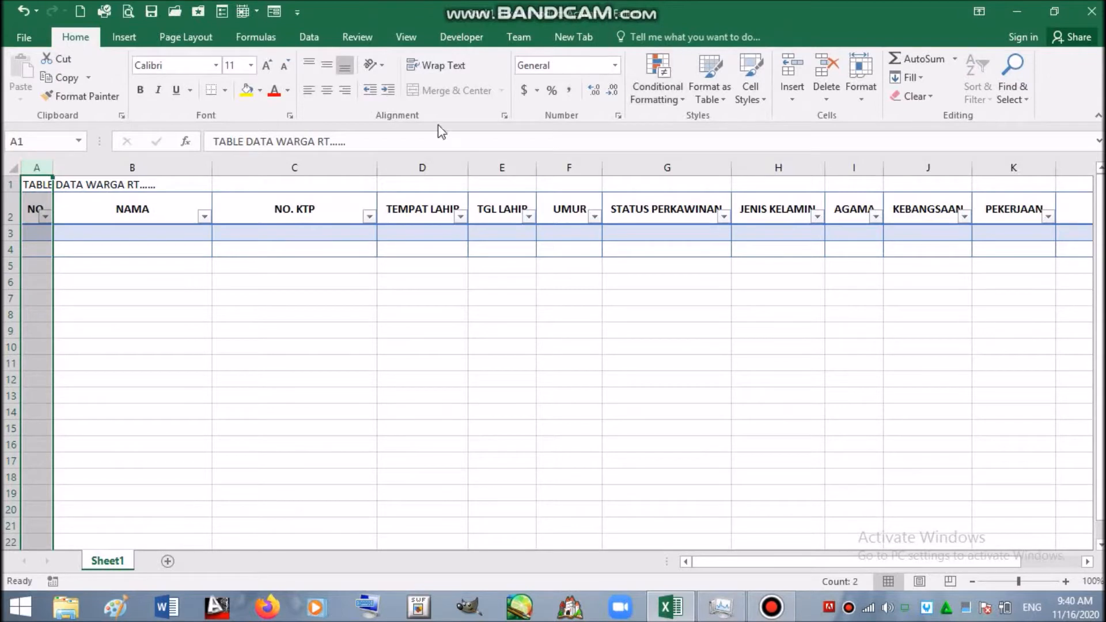
{"action": "left_click", "coordinate": [615, 65]}
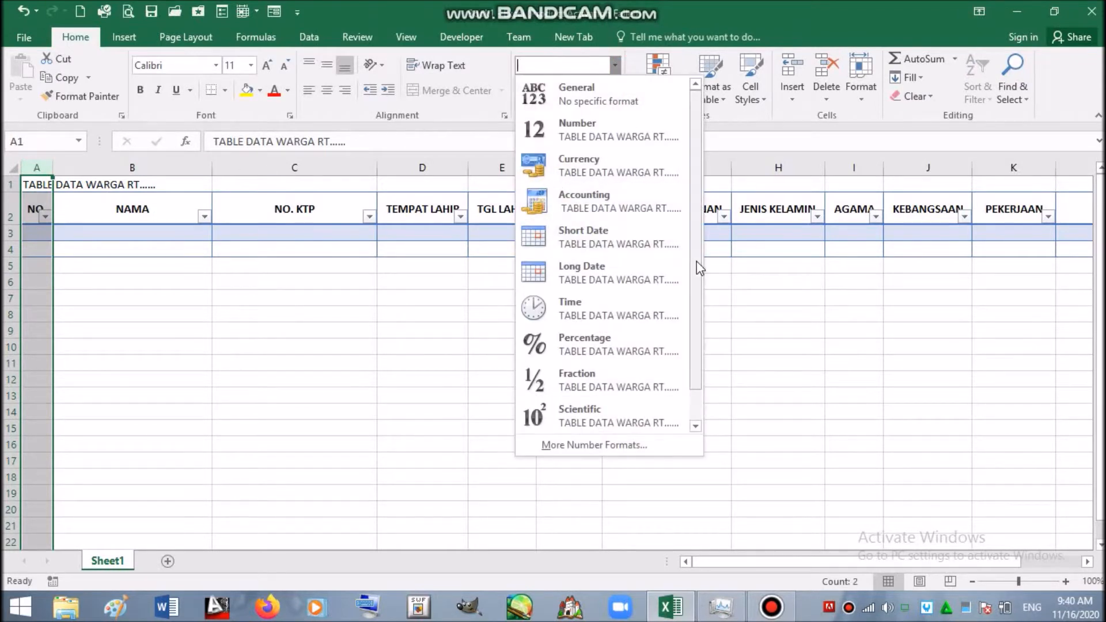
{"action": "scroll", "coordinate": [698, 268], "scroll_direction": "down", "scroll_amount": 1}
{"action": "left_click", "coordinate": [599, 415]}
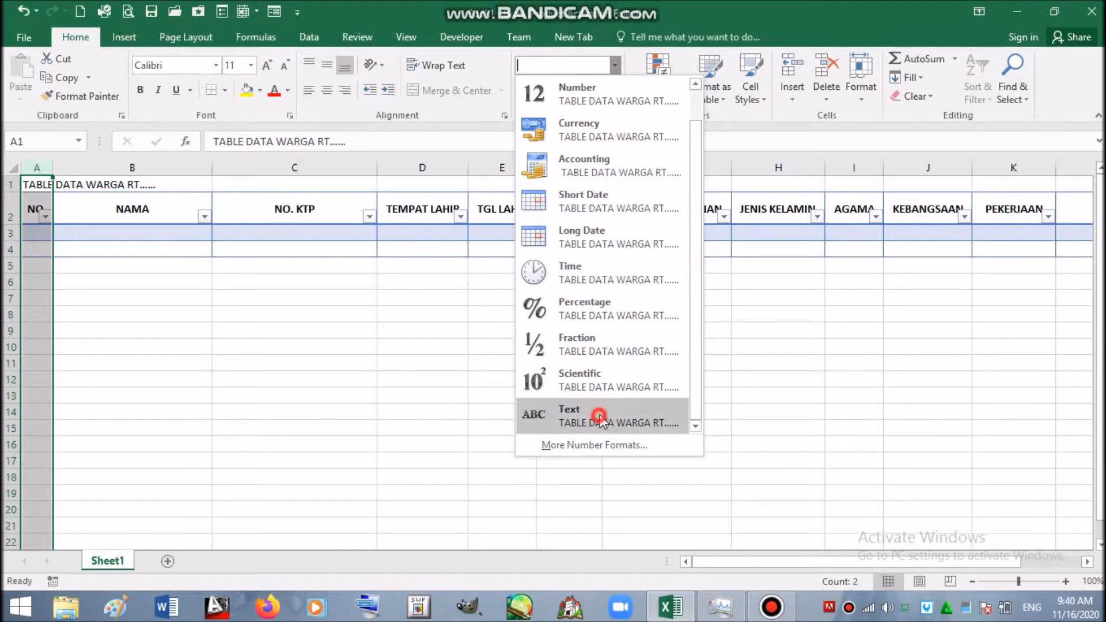
- Enter 01 in A3 and the first resident's name in B3
{"action": "left_click", "coordinate": [44, 235]}
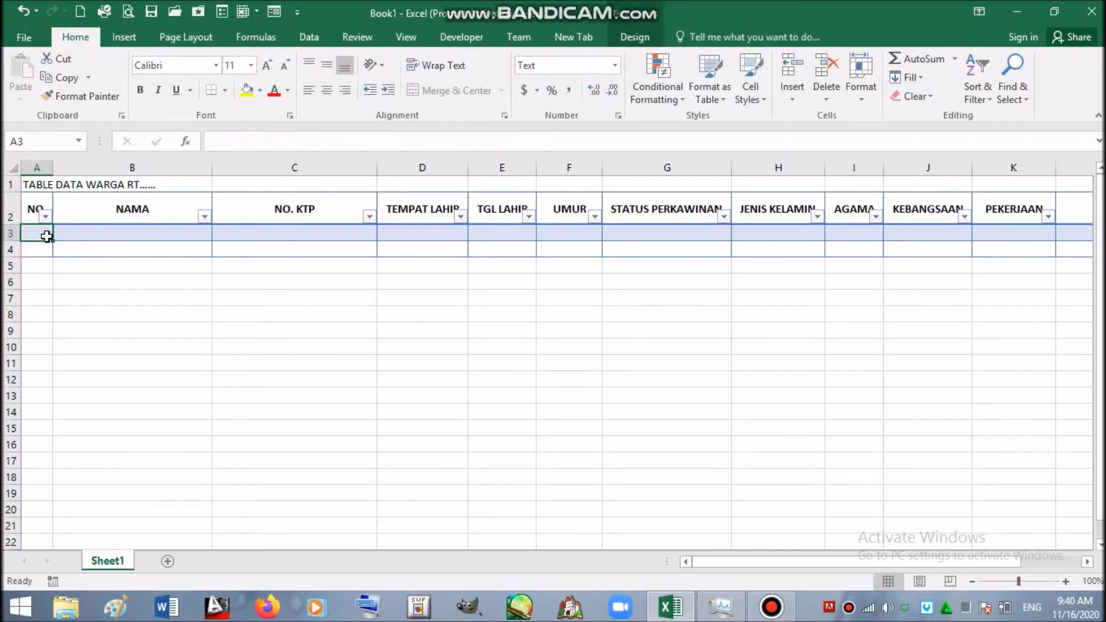
{"action": "type", "text": "01"}
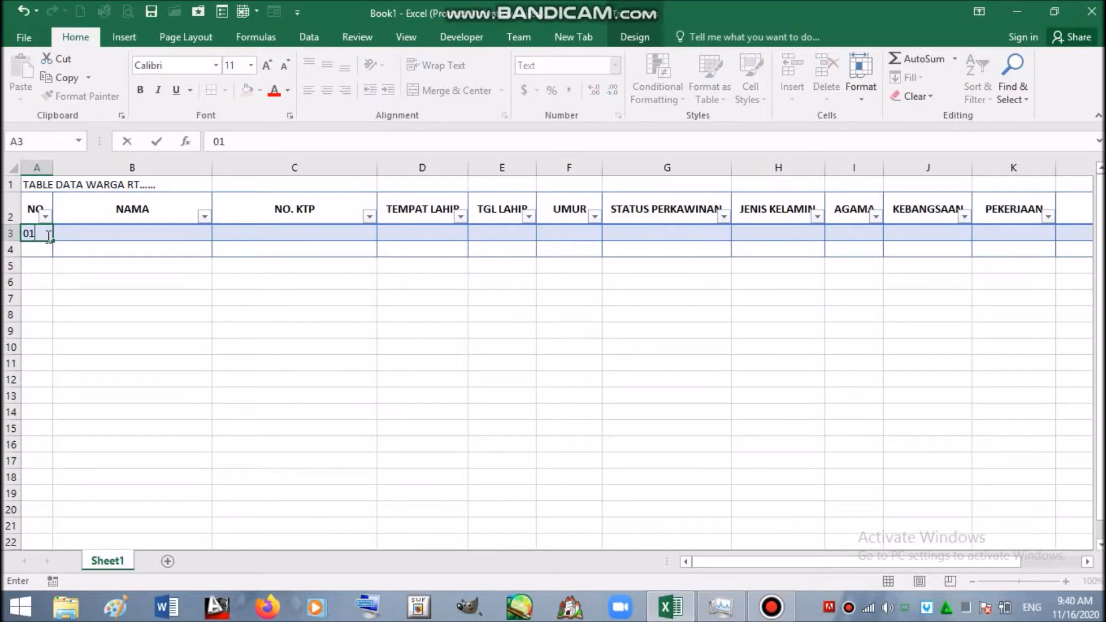
{"action": "key", "text": "Return"}
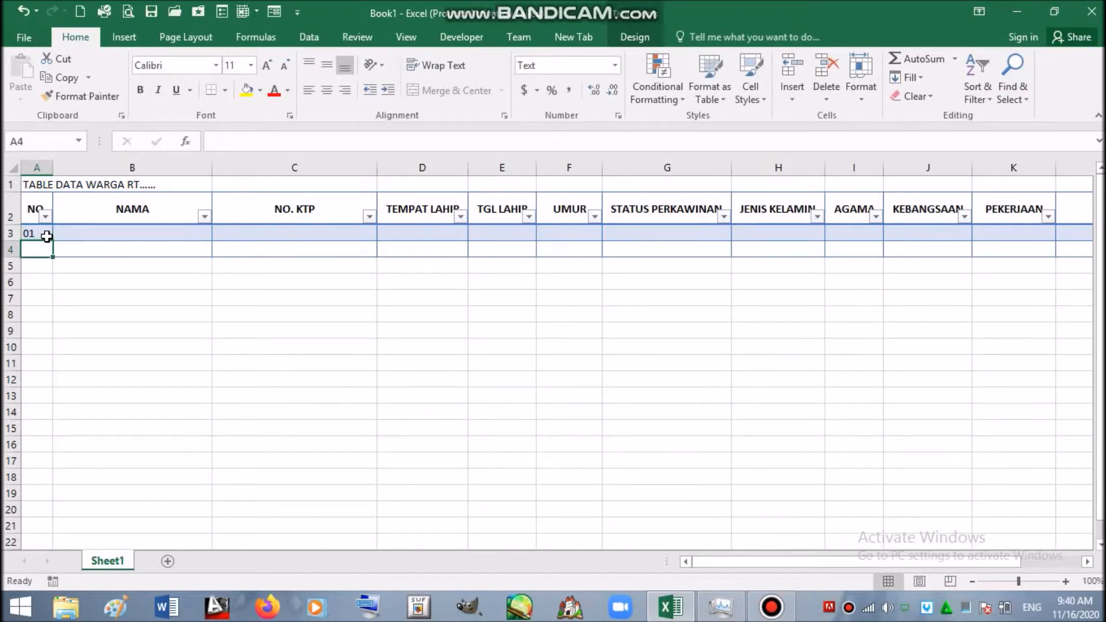
{"action": "left_click", "coordinate": [78, 232]}
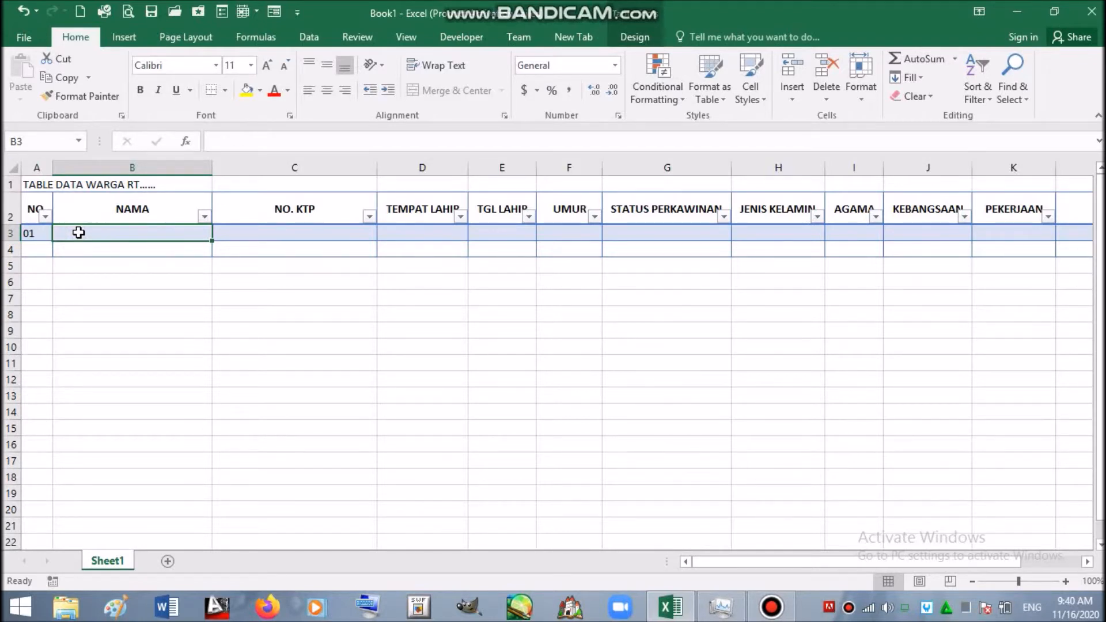
{"action": "type", "text": "AGUS"}
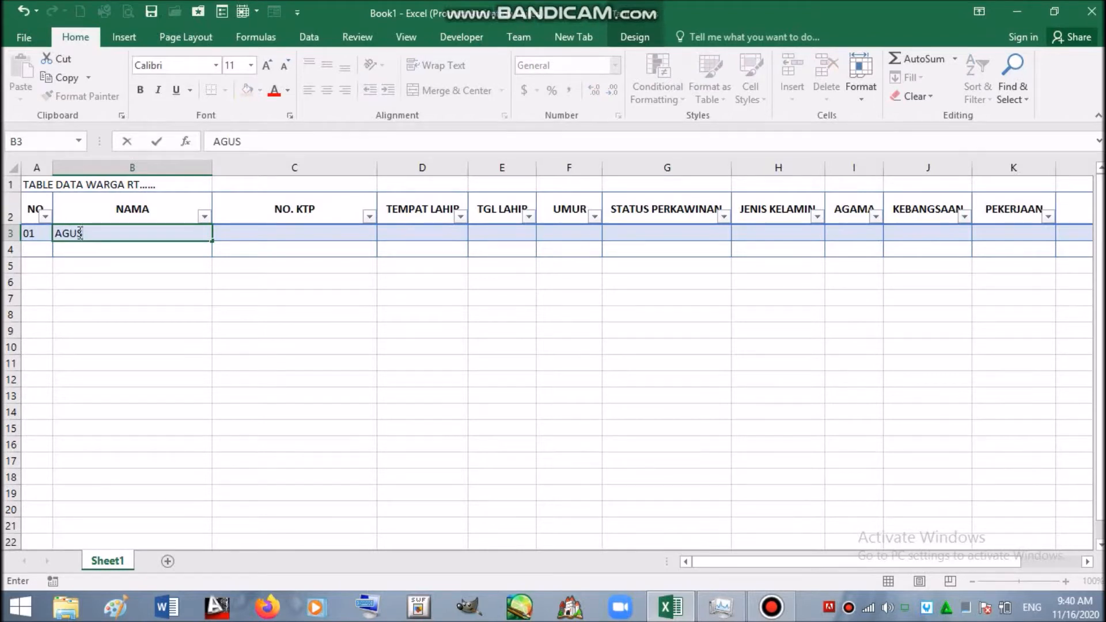
{"action": "left_click", "coordinate": [291, 230]}
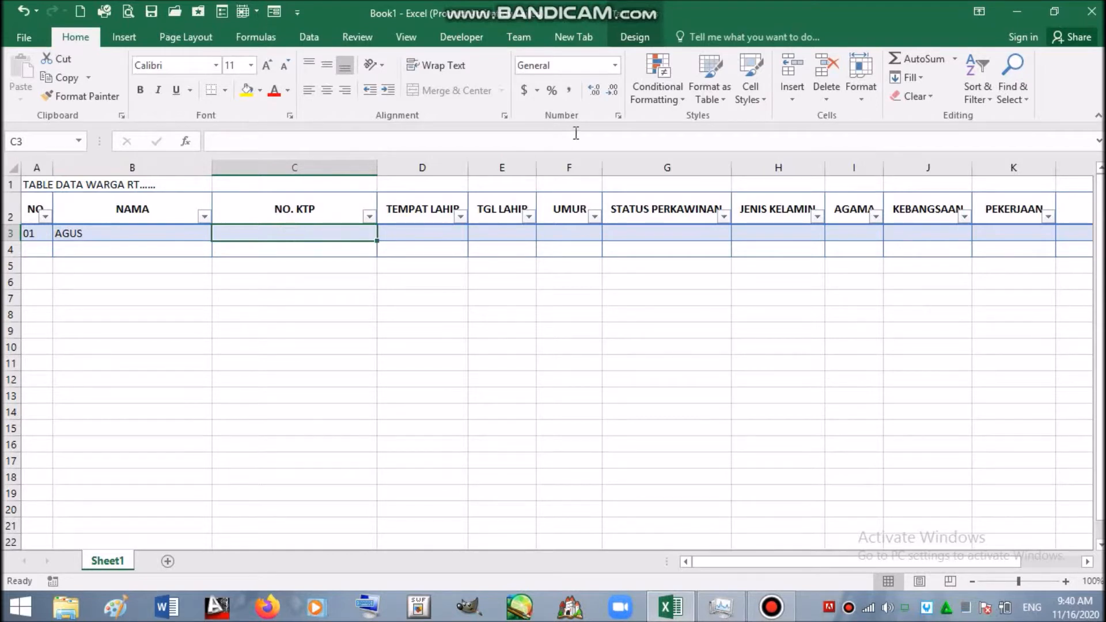
- Set the whole NO. KTP column C to the Text number format
{"action": "left_click", "coordinate": [322, 167]}
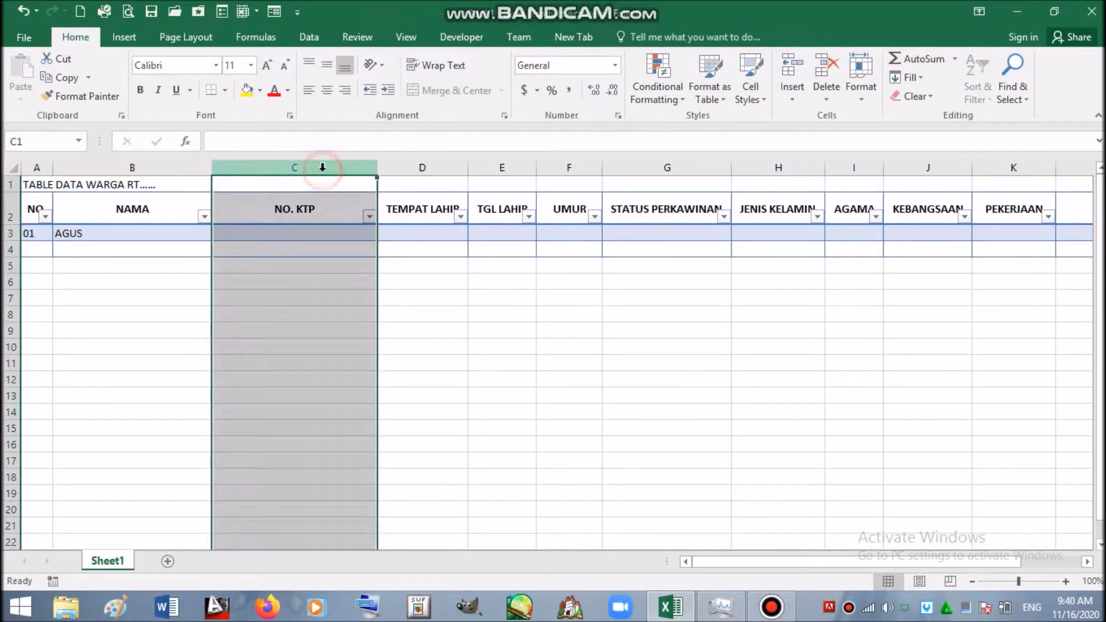
{"action": "left_click", "coordinate": [615, 65]}
{"action": "left_click_drag", "start_coordinate": [672, 208], "coordinate": [678, 288]}
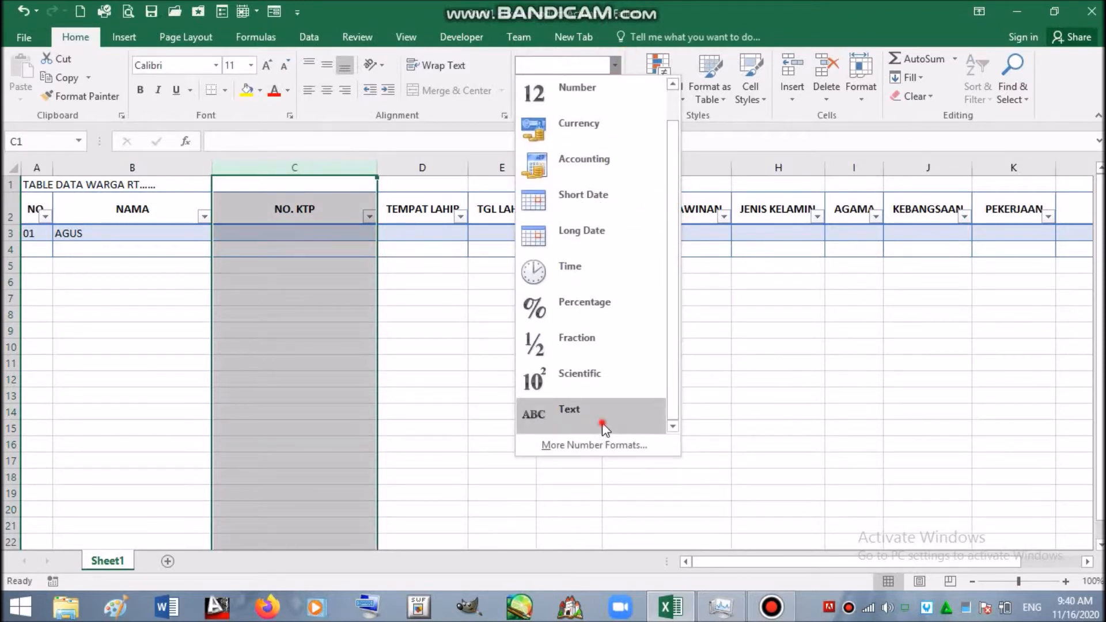
{"action": "left_click", "coordinate": [603, 423]}
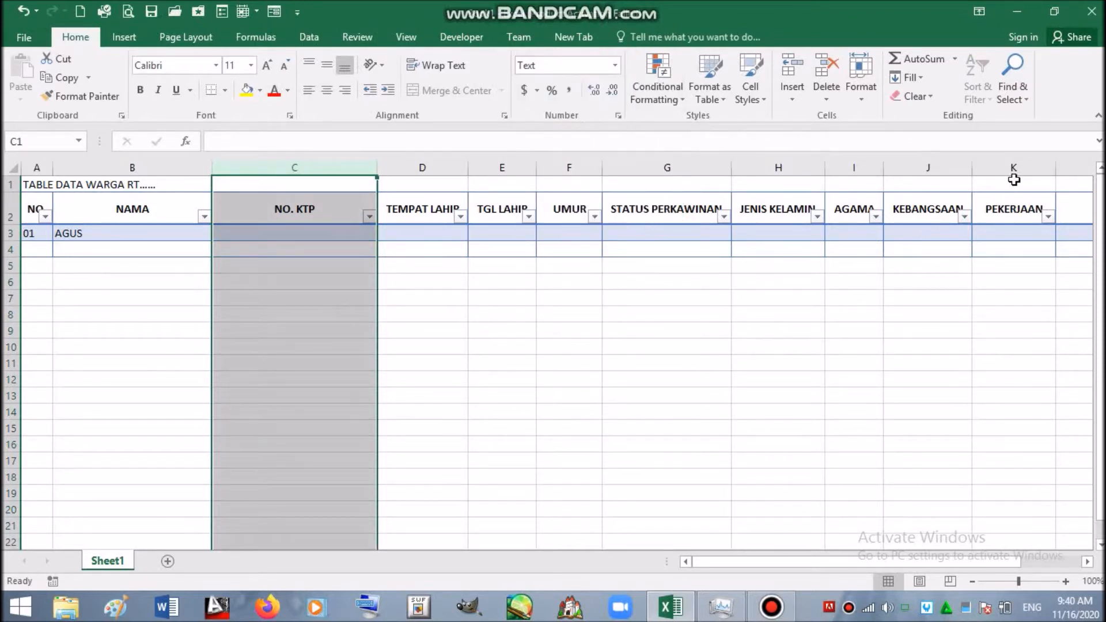
- Apply the Text format to the top NO. KK cell in column L as well
{"action": "left_click_drag", "start_coordinate": [969, 561], "coordinate": [1056, 551]}
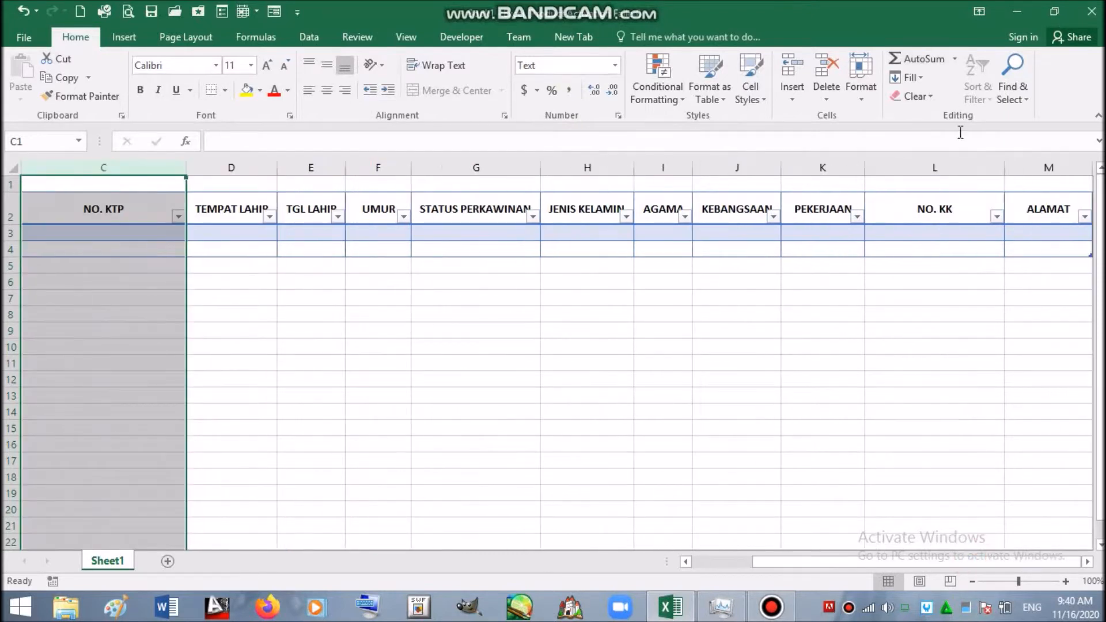
{"action": "left_click", "coordinate": [950, 180]}
{"action": "left_click", "coordinate": [616, 67]}
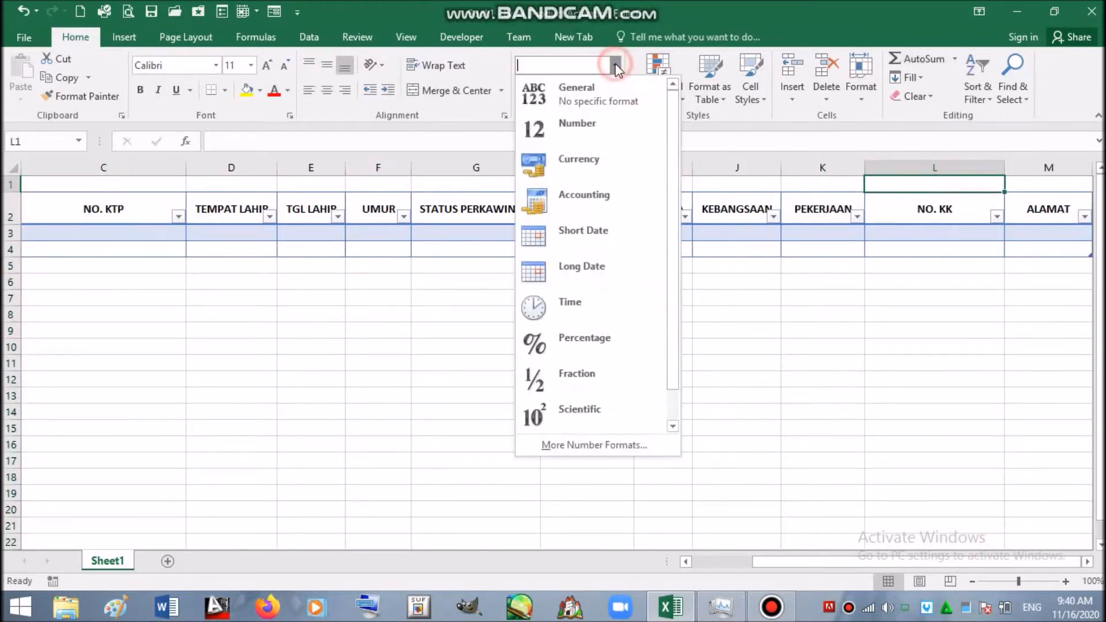
{"action": "scroll", "coordinate": [662, 374], "scroll_direction": "down", "scroll_amount": 1}
{"action": "left_click", "coordinate": [659, 406]}
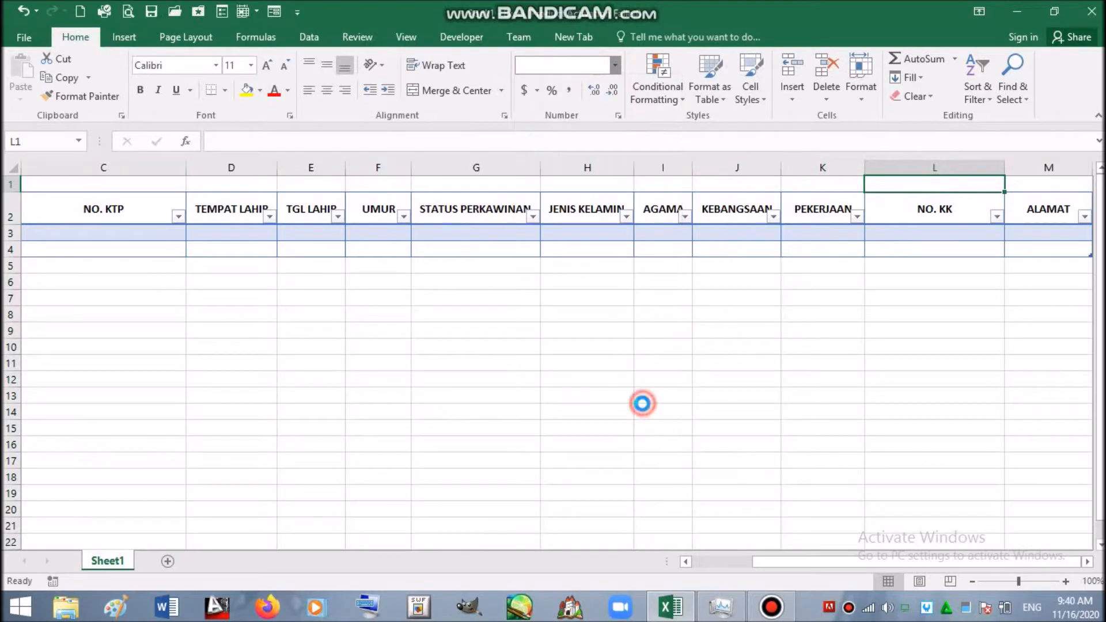
{"action": "left_click_drag", "start_coordinate": [839, 558], "coordinate": [735, 573]}
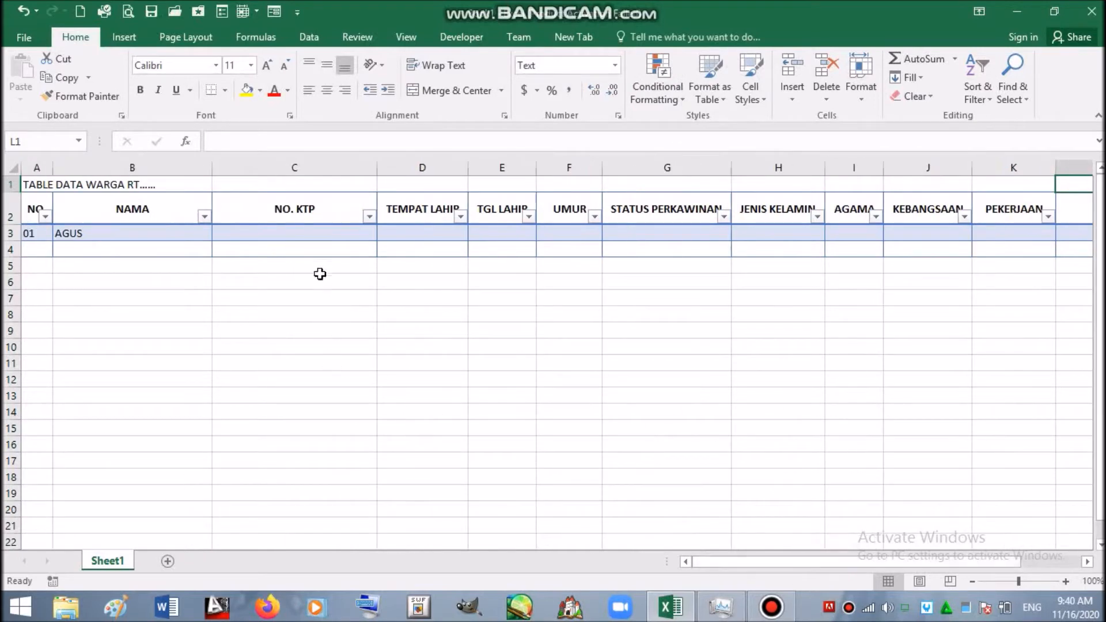
{"action": "left_click", "coordinate": [302, 234]}
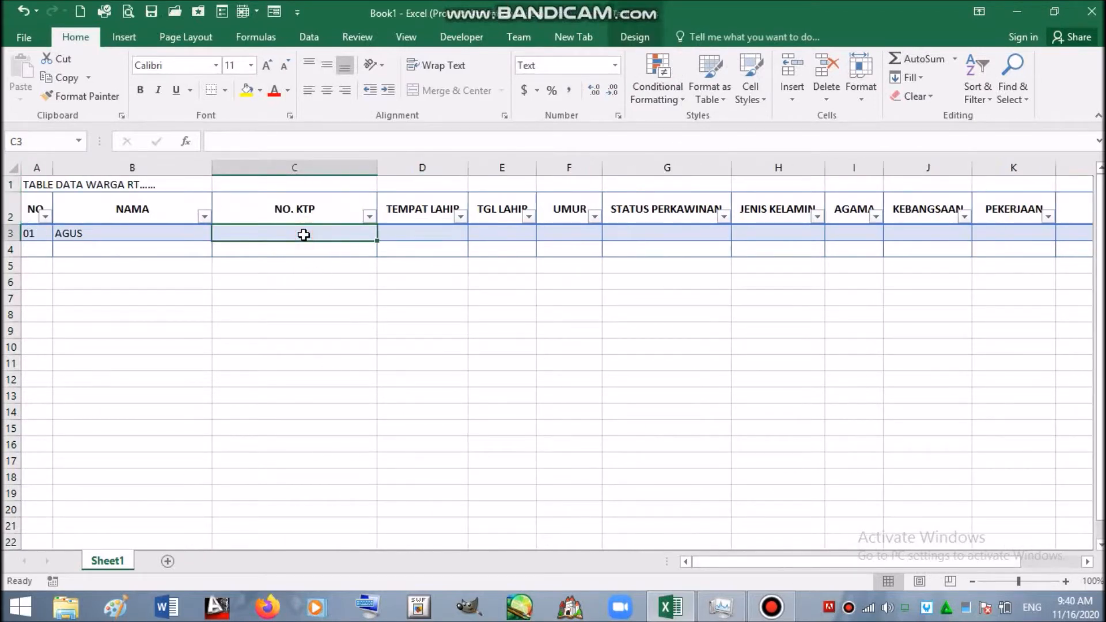
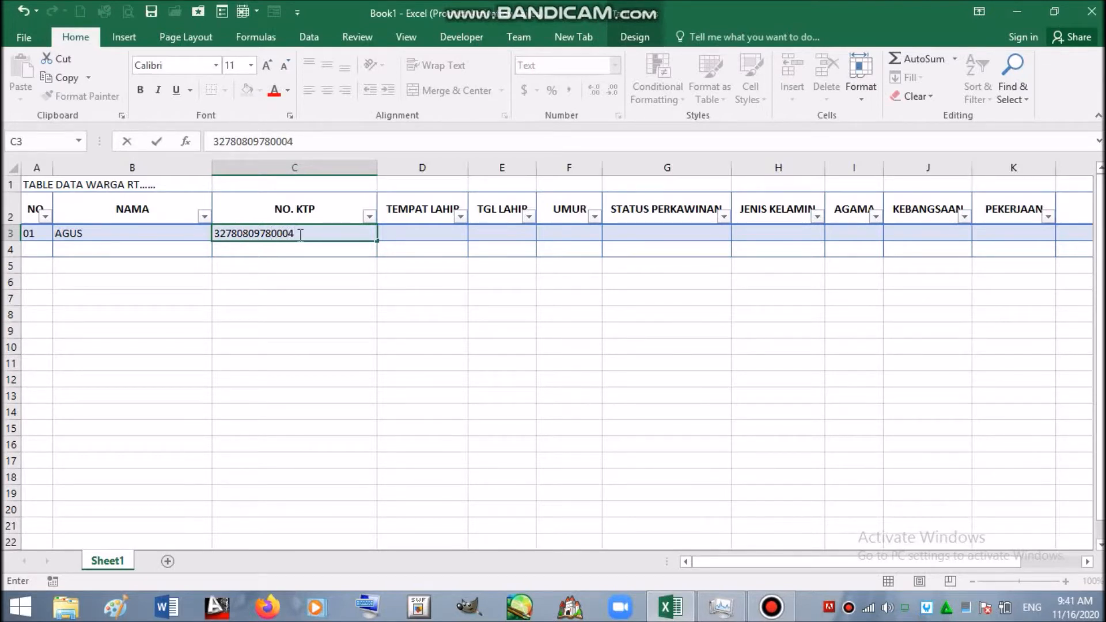
- Enter the first resident's ID number in C3, correcting the mistyped trailing digits
{"action": "key", "text": "Return"}
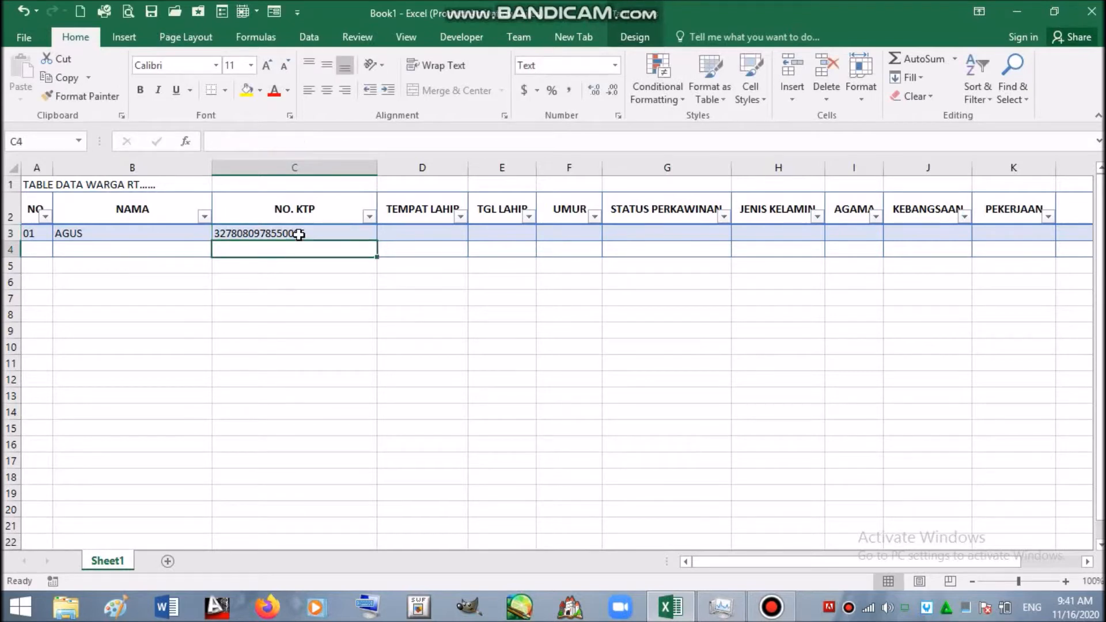
{"action": "left_click", "coordinate": [417, 232]}
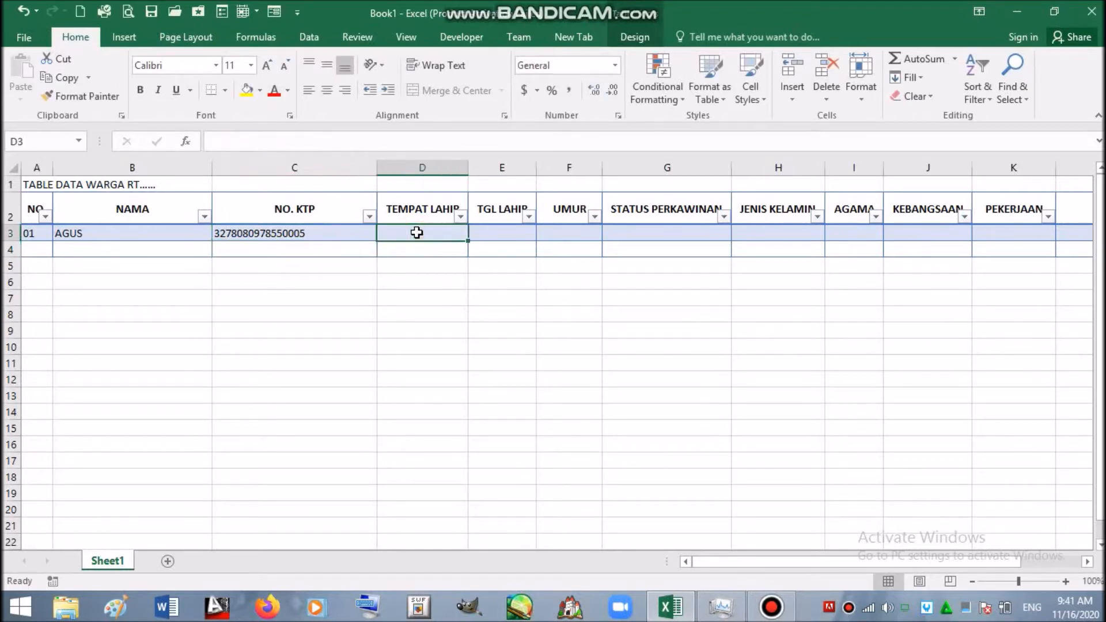
{"action": "type", "text": "SOLO"}
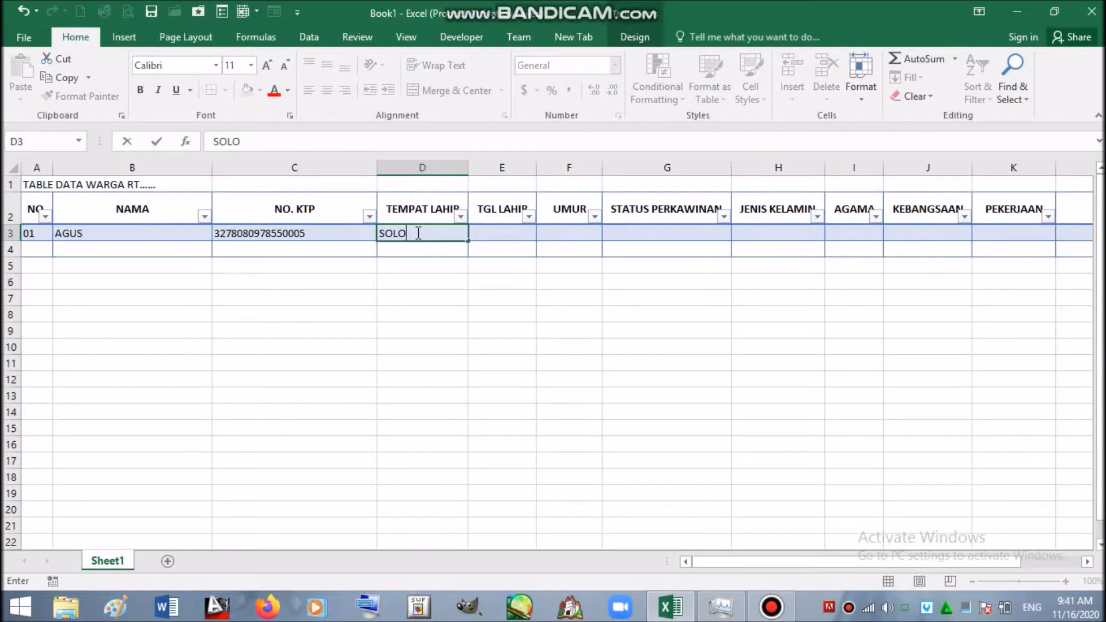
{"action": "left_click", "coordinate": [506, 235]}
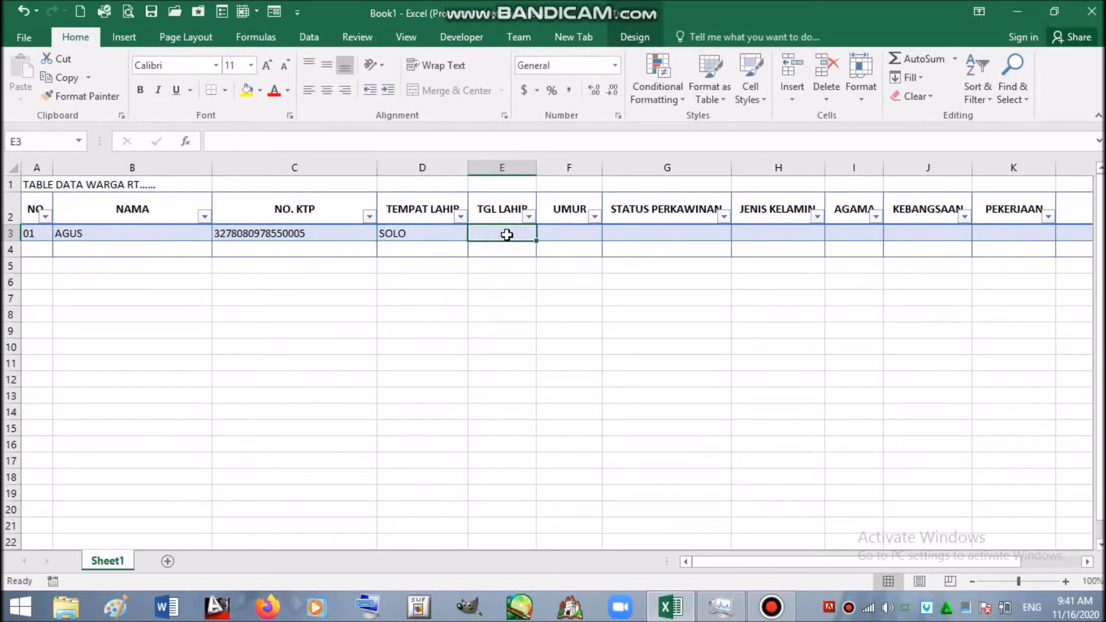
{"action": "left_click_drag", "start_coordinate": [535, 167], "coordinate": [559, 169]}
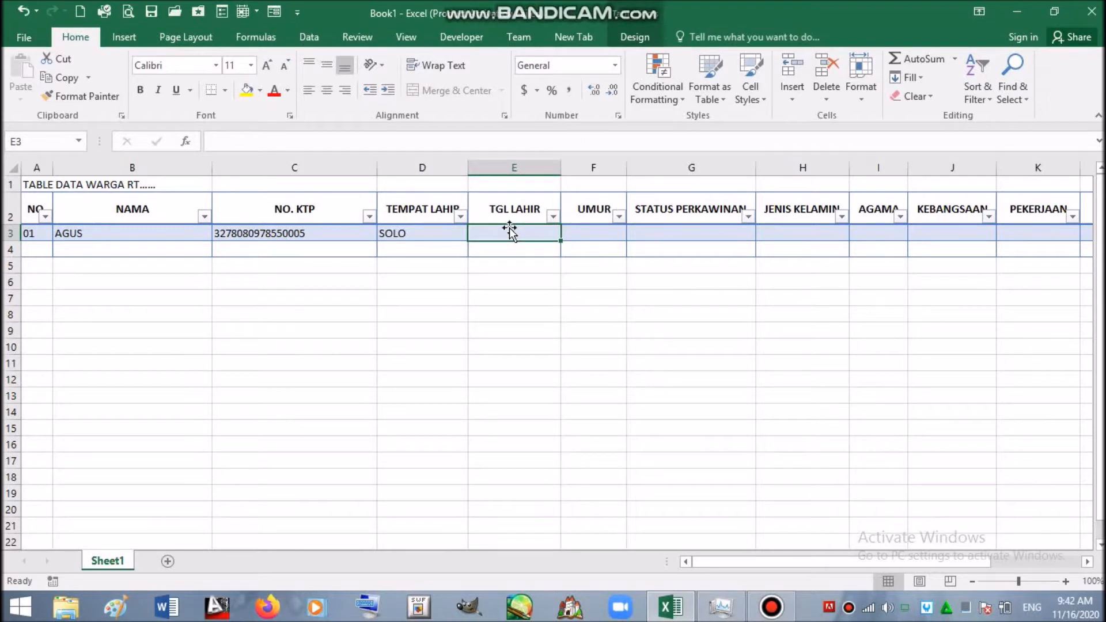
{"action": "type", "text": "6/24"}
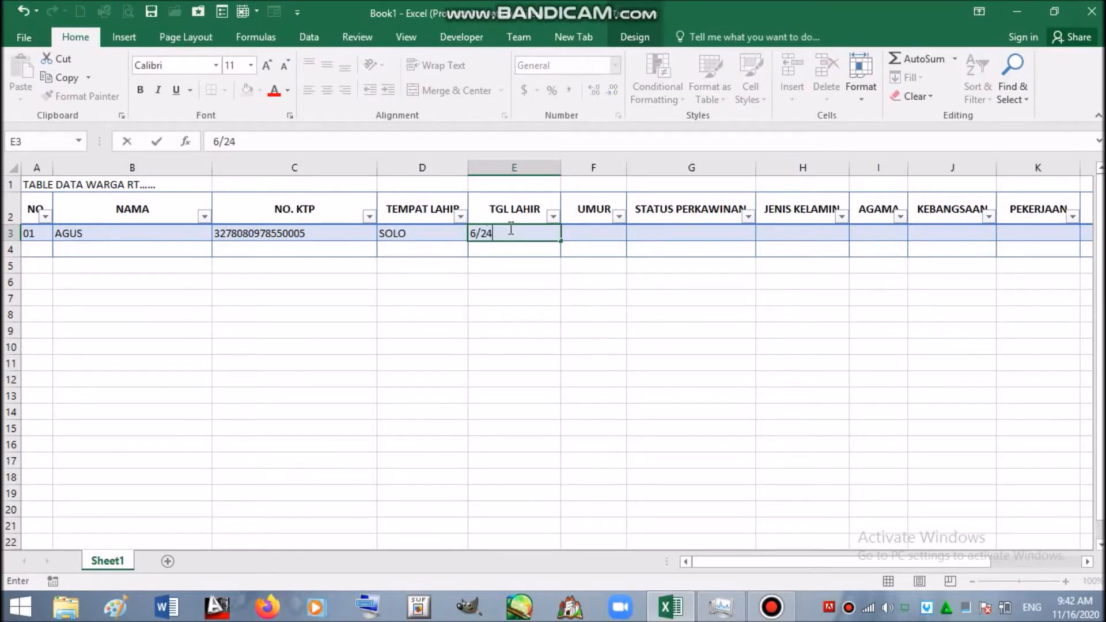
{"action": "type", "text": "/1970"}
{"action": "key", "text": "Return"}
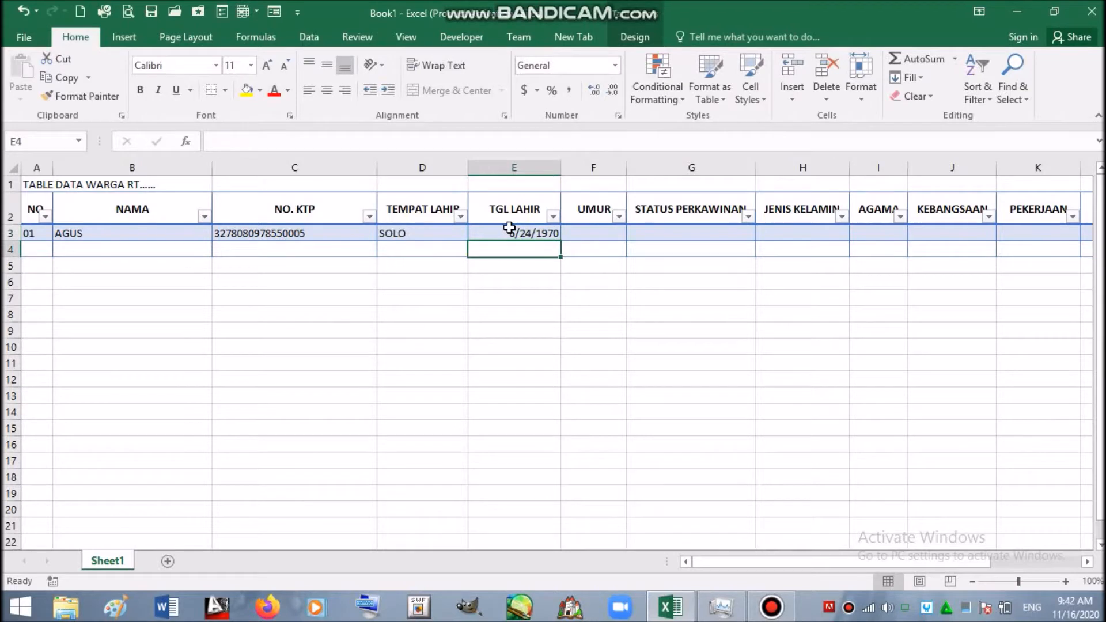
{"action": "left_click", "coordinate": [591, 231]}
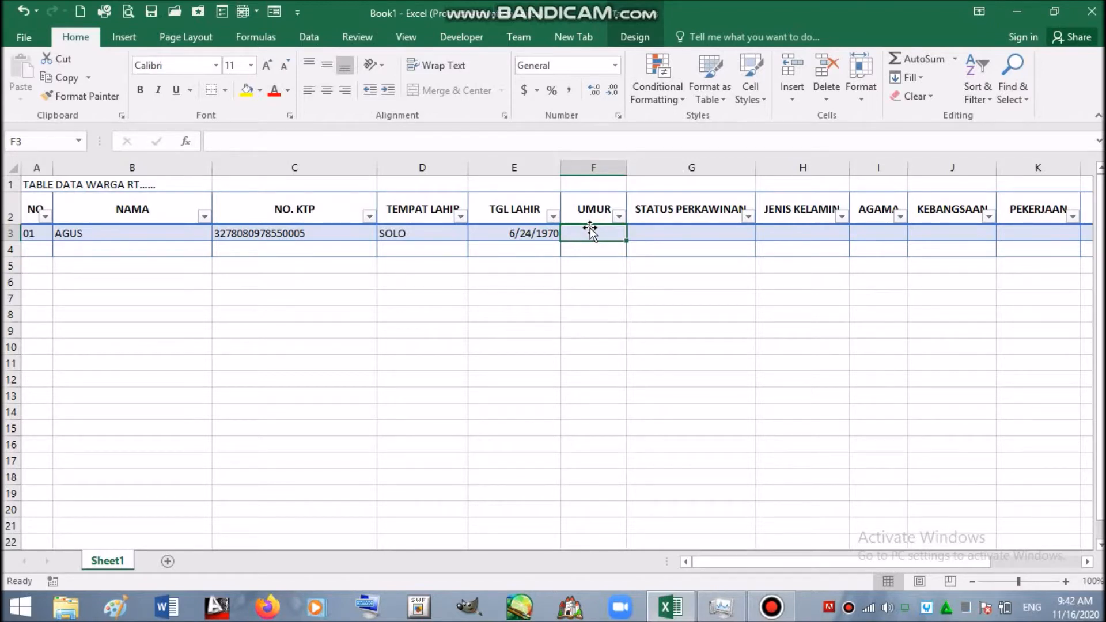
- Fill G3 to J3 with KAWIN, LAKI - LKI, ISLAM and INDONESIA
{"action": "left_click", "coordinate": [661, 231]}
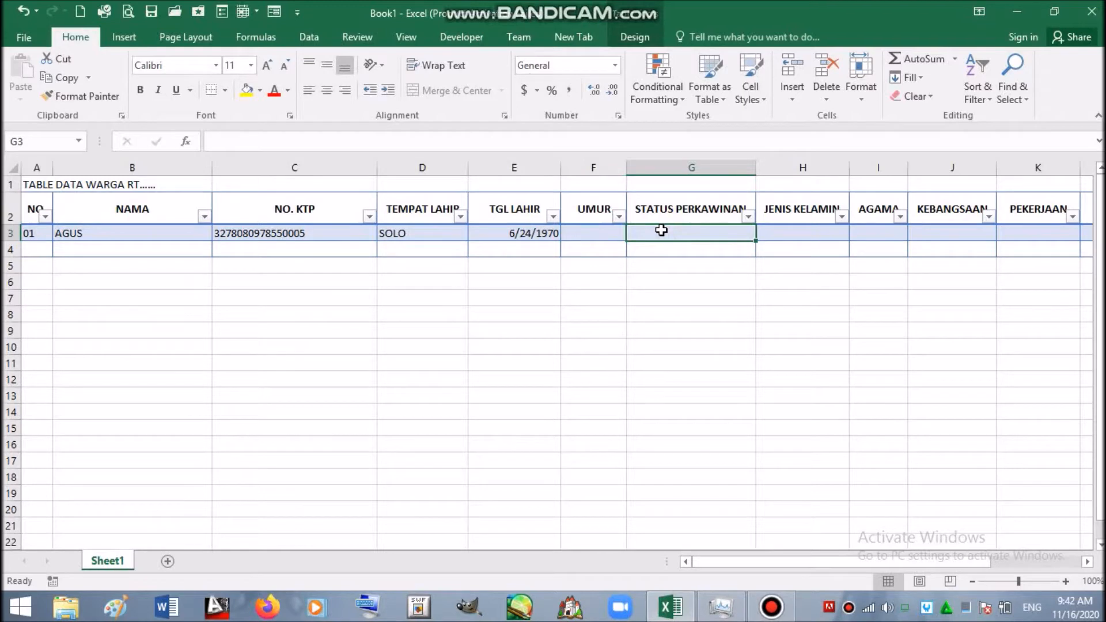
{"action": "type", "text": "KAWIN"}
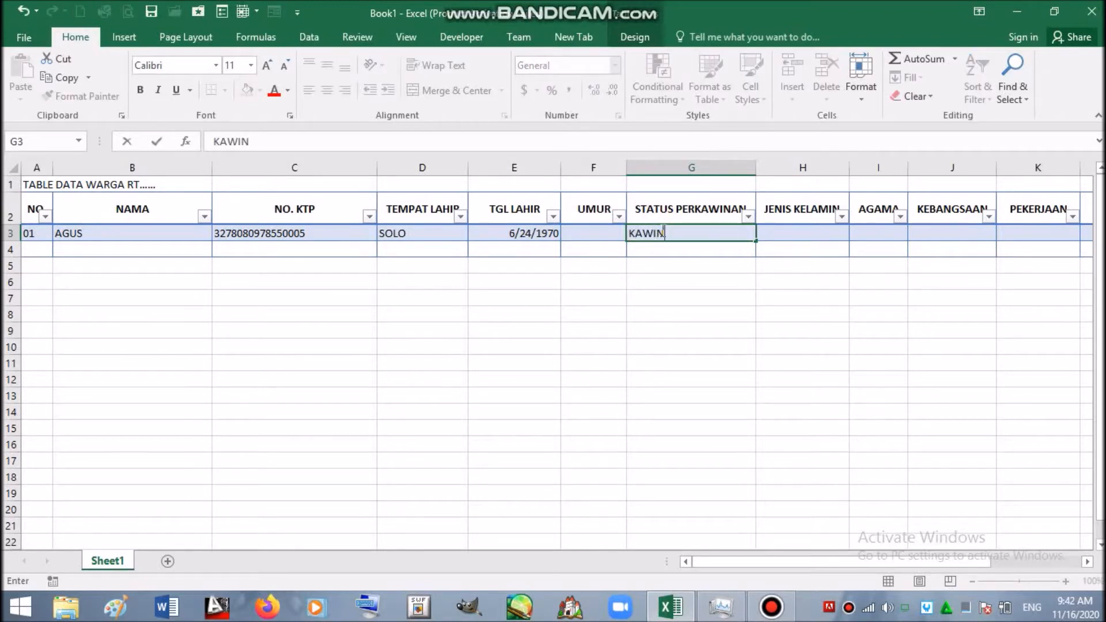
{"action": "left_click", "coordinate": [792, 231]}
{"action": "type", "text": "LAKI - LKI"}
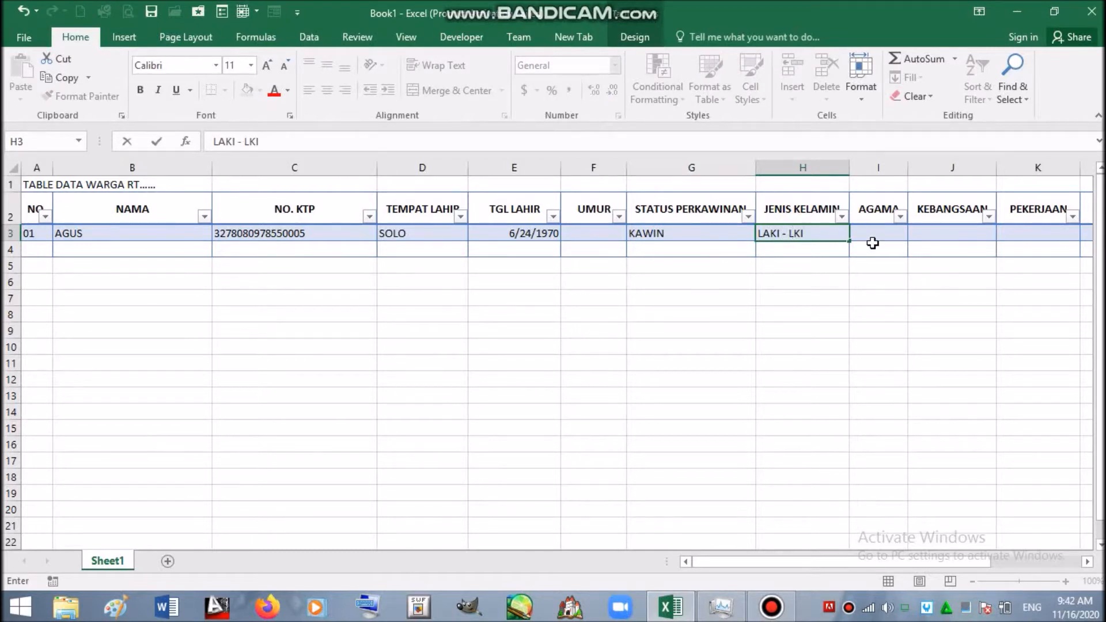
{"action": "left_click", "coordinate": [874, 233]}
{"action": "type", "text": "ISLAM"}
{"action": "left_click", "coordinate": [935, 236]}
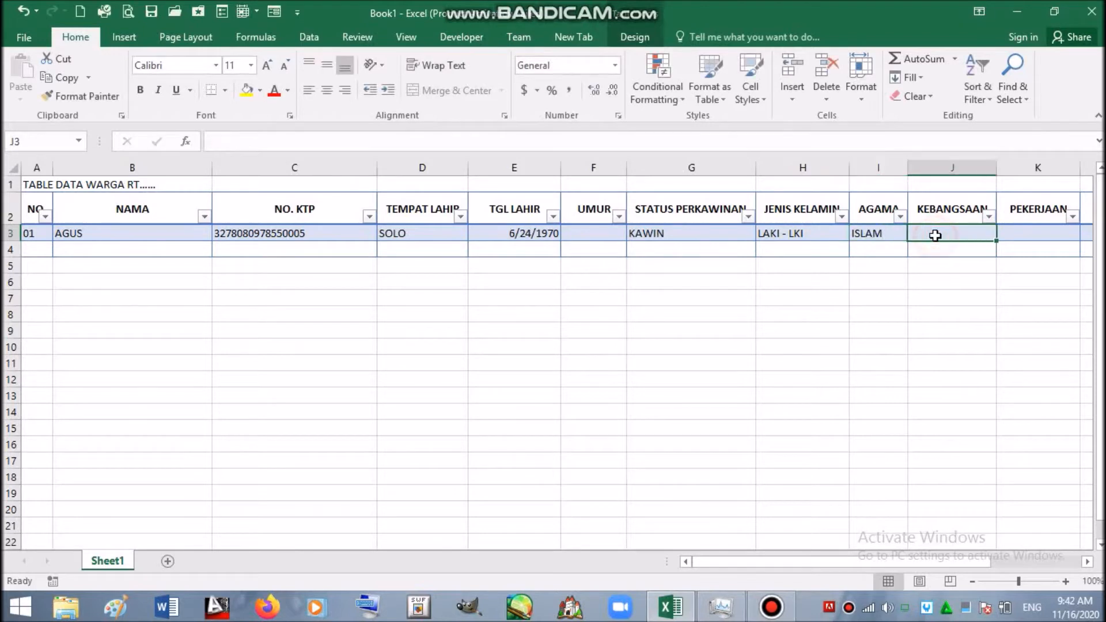
{"action": "type", "text": "INDONE"}
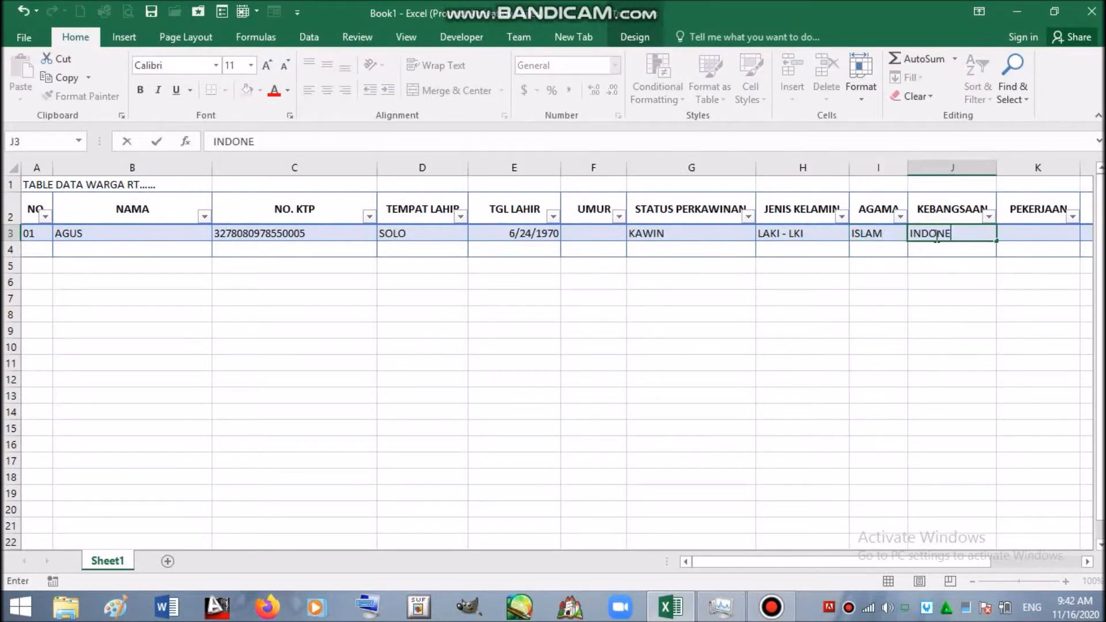
{"action": "type", "text": "SIA"}
- Widen the PEKERJAAN column and enter KARYAWAN SWASTA in K3
{"action": "left_click", "coordinate": [1031, 231]}
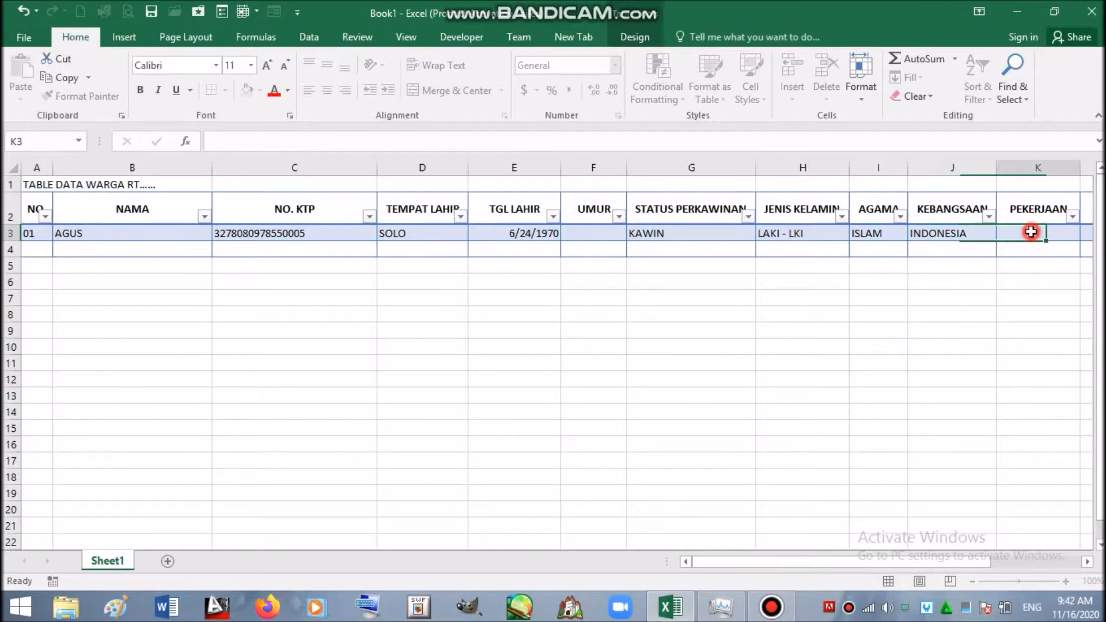
{"action": "left_click_drag", "start_coordinate": [984, 559], "coordinate": [1062, 562]}
{"action": "left_click_drag", "start_coordinate": [724, 170], "coordinate": [799, 167]}
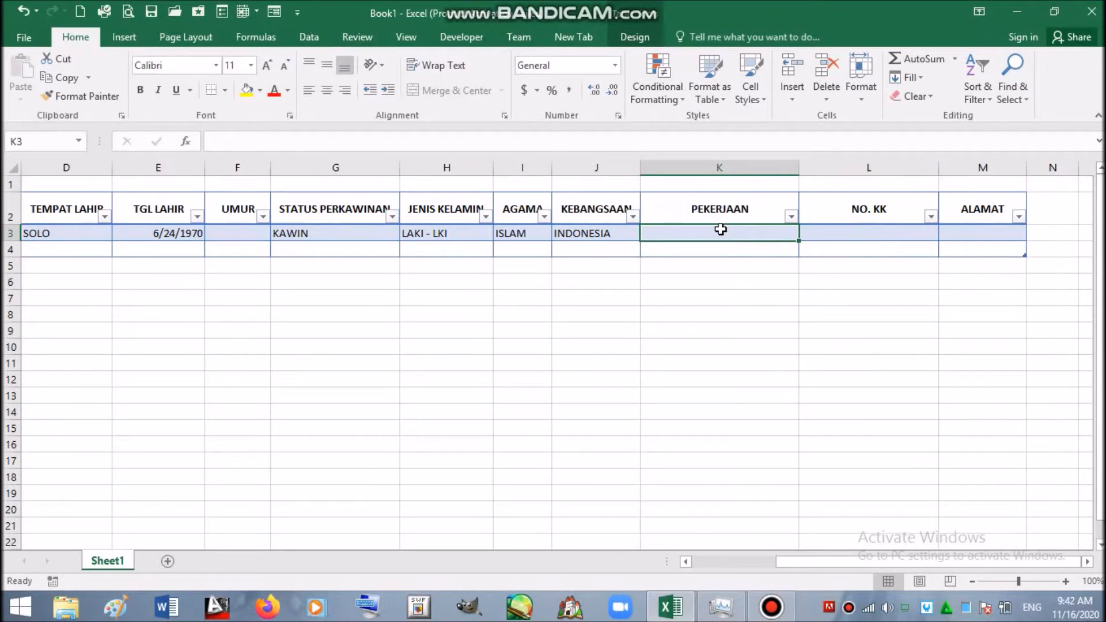
{"action": "type", "text": "KARYA"}
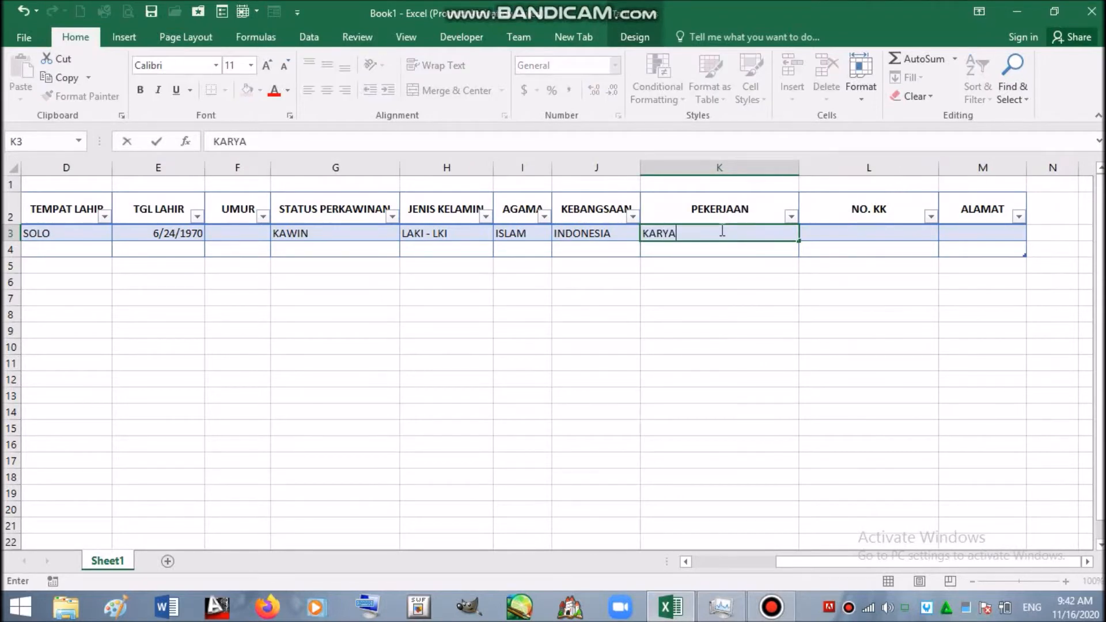
{"action": "type", "text": "WAN SWASTA"}
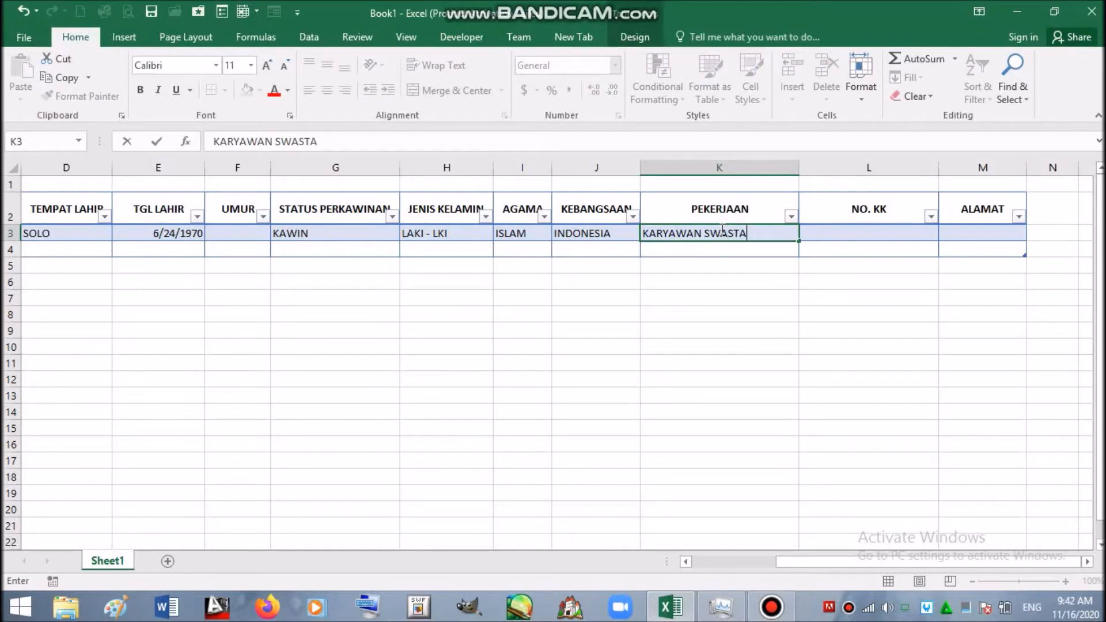
{"action": "left_click", "coordinate": [879, 235]}
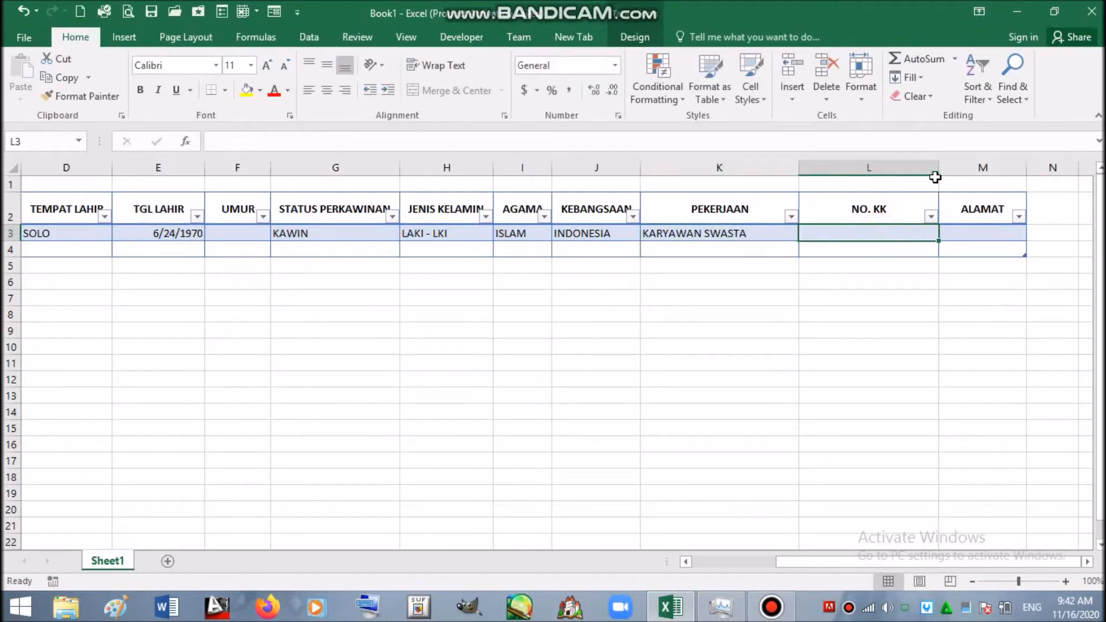
- Widen the NO. KK column and enter the family card number in L3
{"action": "left_click_drag", "start_coordinate": [939, 167], "coordinate": [1009, 170]}
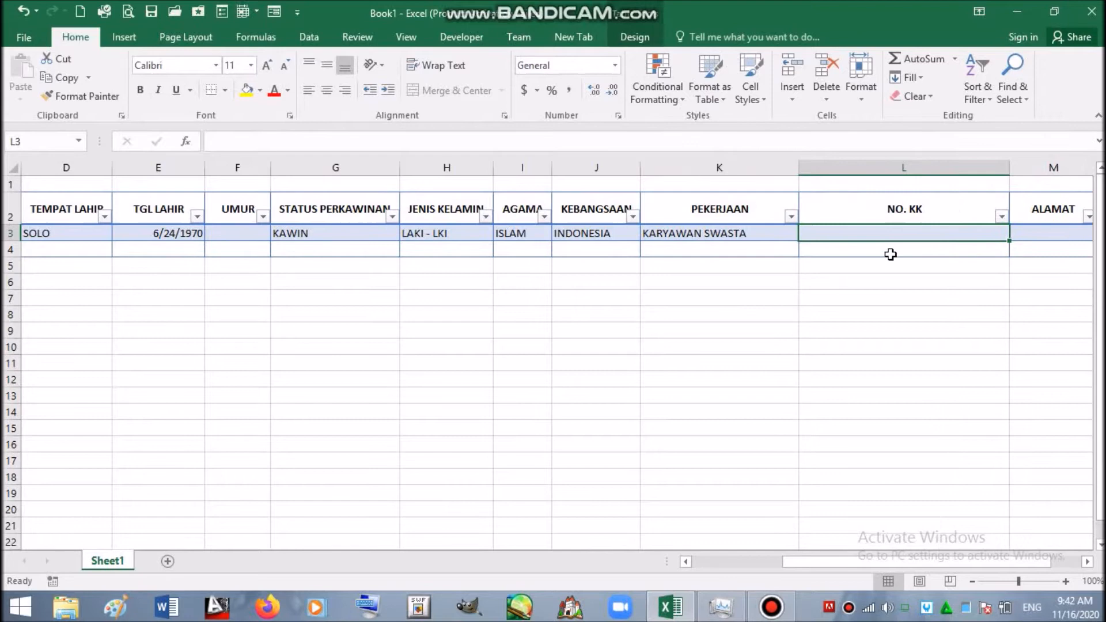
{"action": "left_click", "coordinate": [904, 167]}
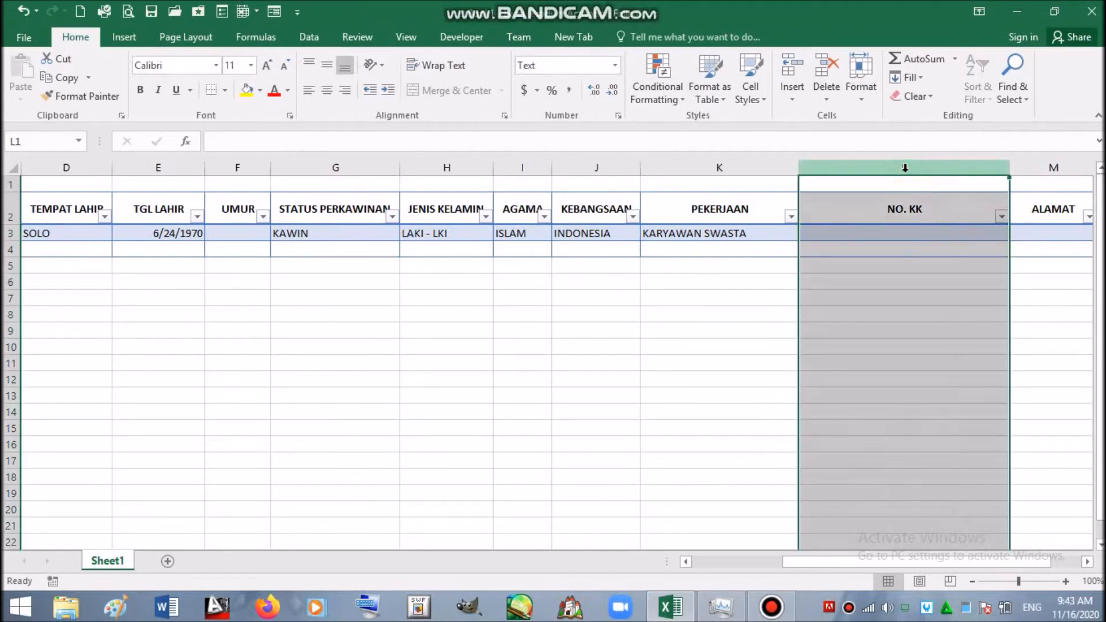
{"action": "left_click", "coordinate": [855, 233]}
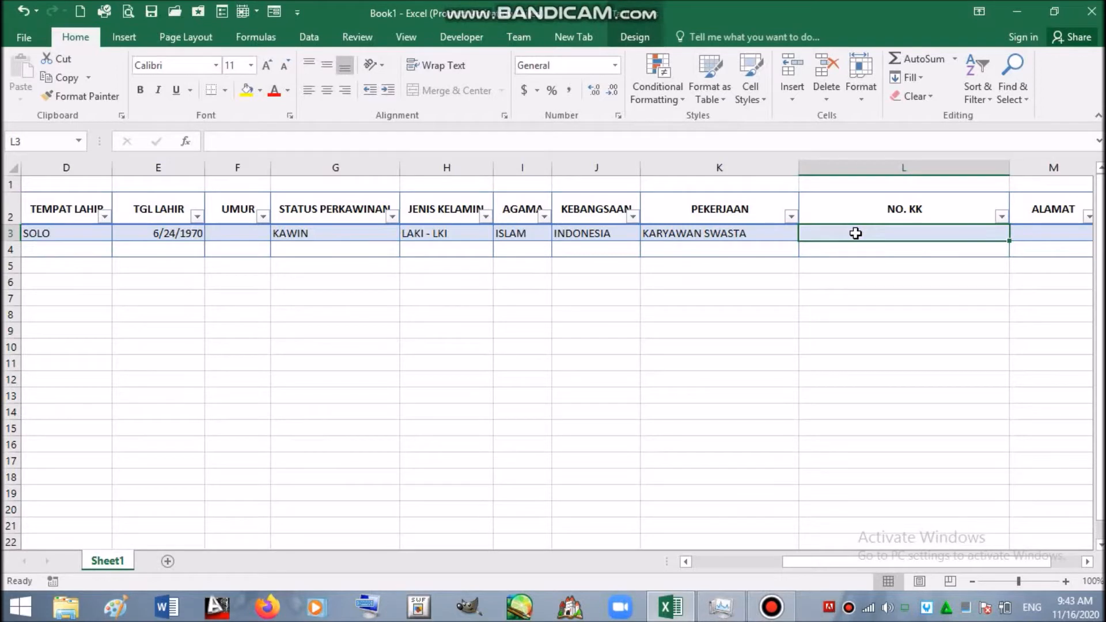
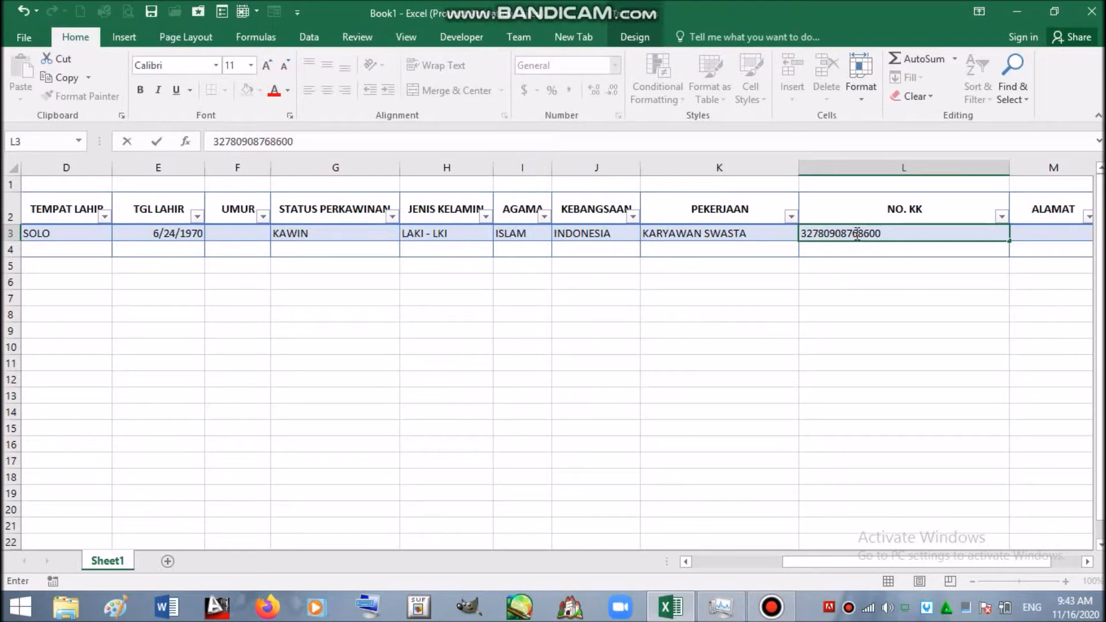
{"action": "key", "text": "Return"}
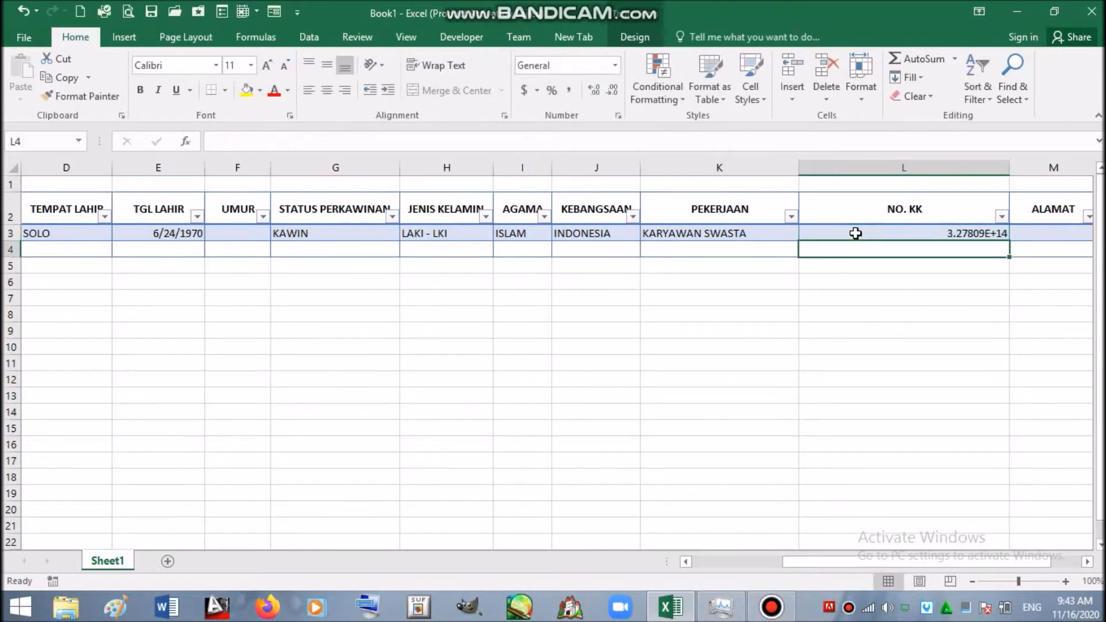
- Format column L as Text and re-commit L3 so the full number shows
{"action": "left_click", "coordinate": [856, 233]}
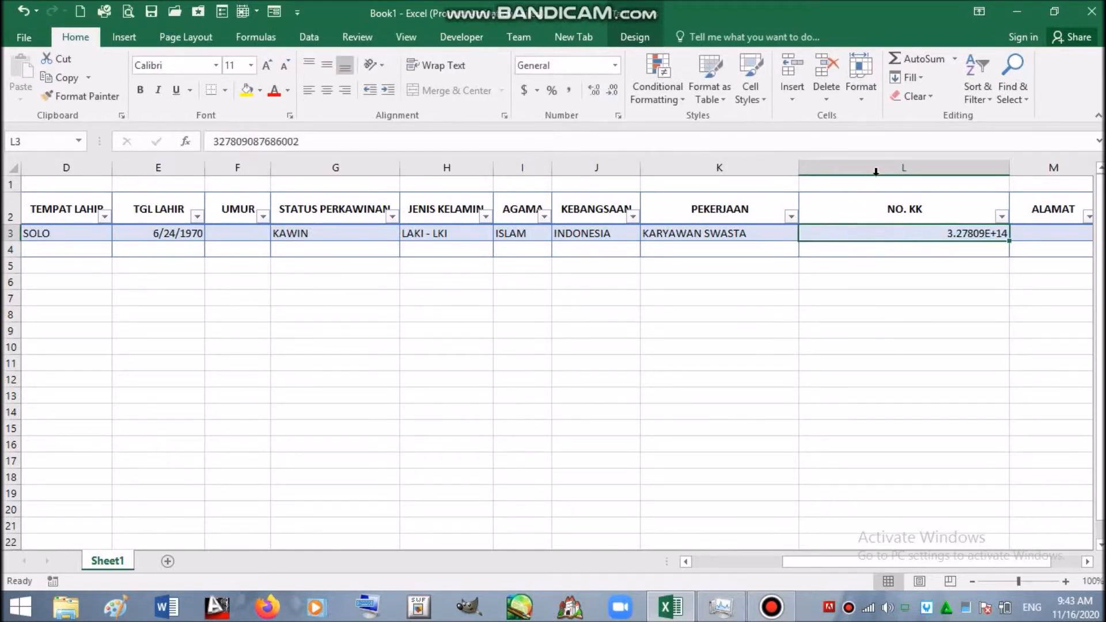
{"action": "left_click", "coordinate": [879, 169]}
{"action": "left_click", "coordinate": [614, 65]}
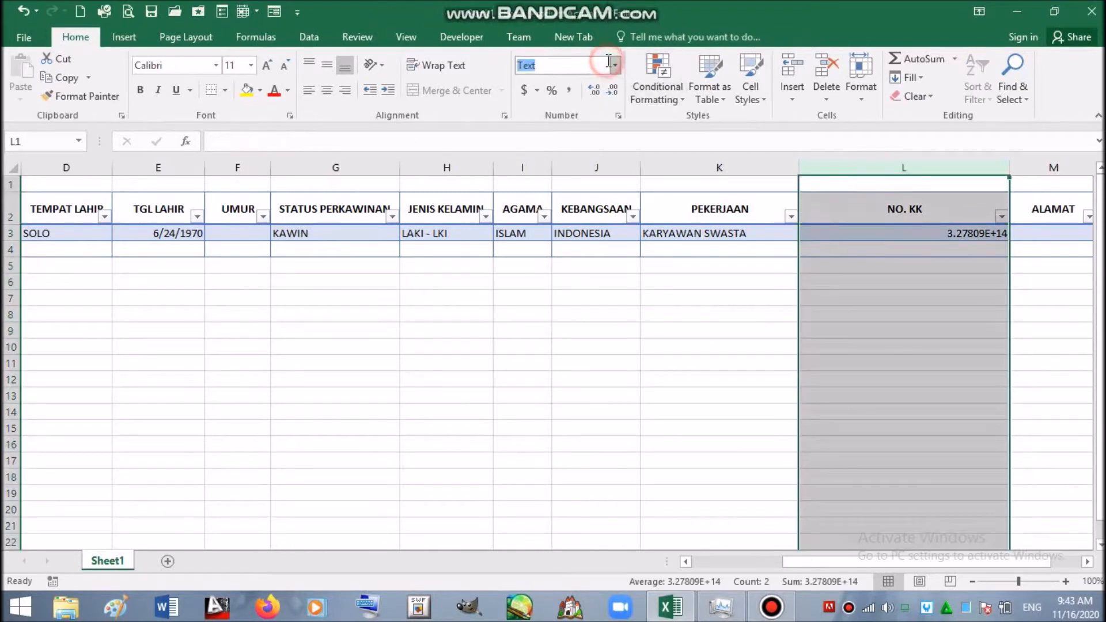
{"action": "left_click", "coordinate": [615, 65]}
{"action": "left_click", "coordinate": [669, 376]}
{"action": "left_click", "coordinate": [625, 400]}
{"action": "double_click", "coordinate": [869, 234]}
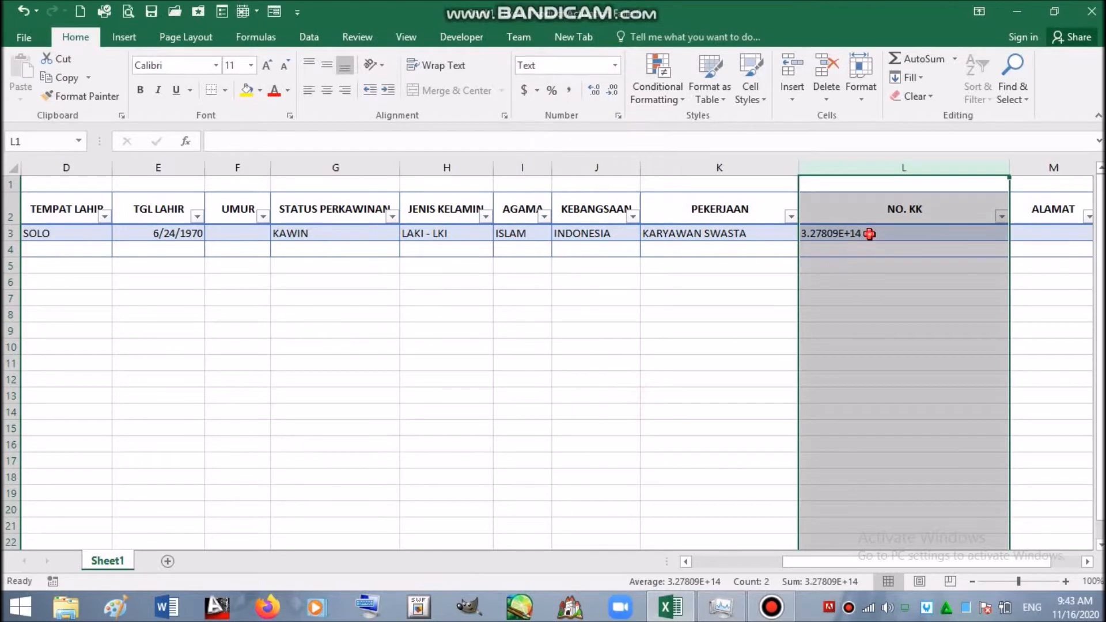
{"action": "left_click", "coordinate": [975, 262]}
{"action": "left_click", "coordinate": [958, 247]}
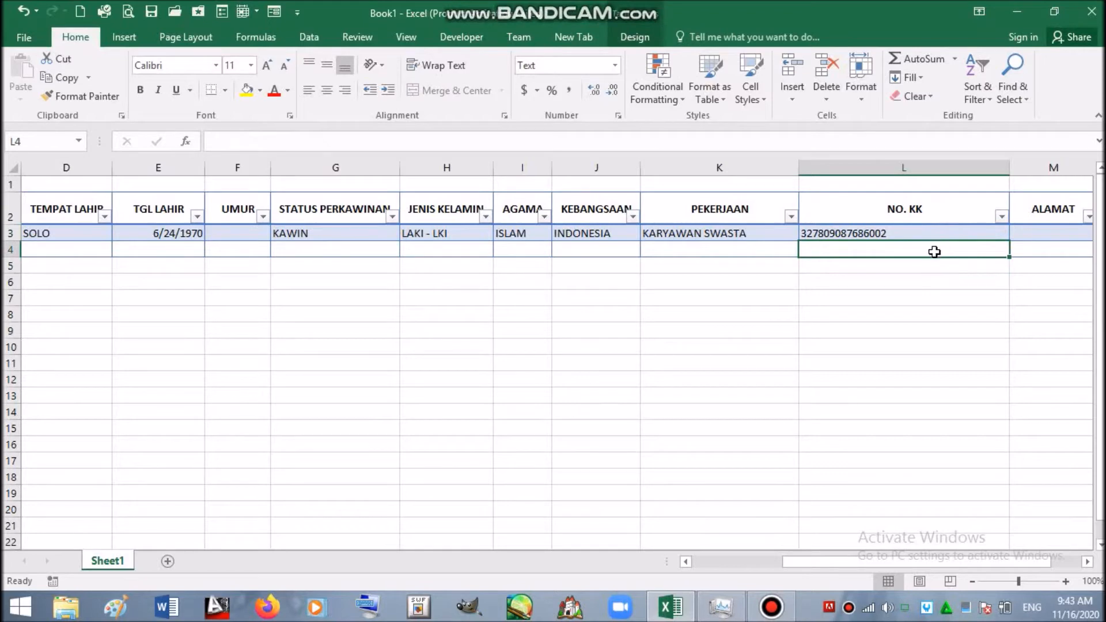
{"action": "key", "text": "Right"}
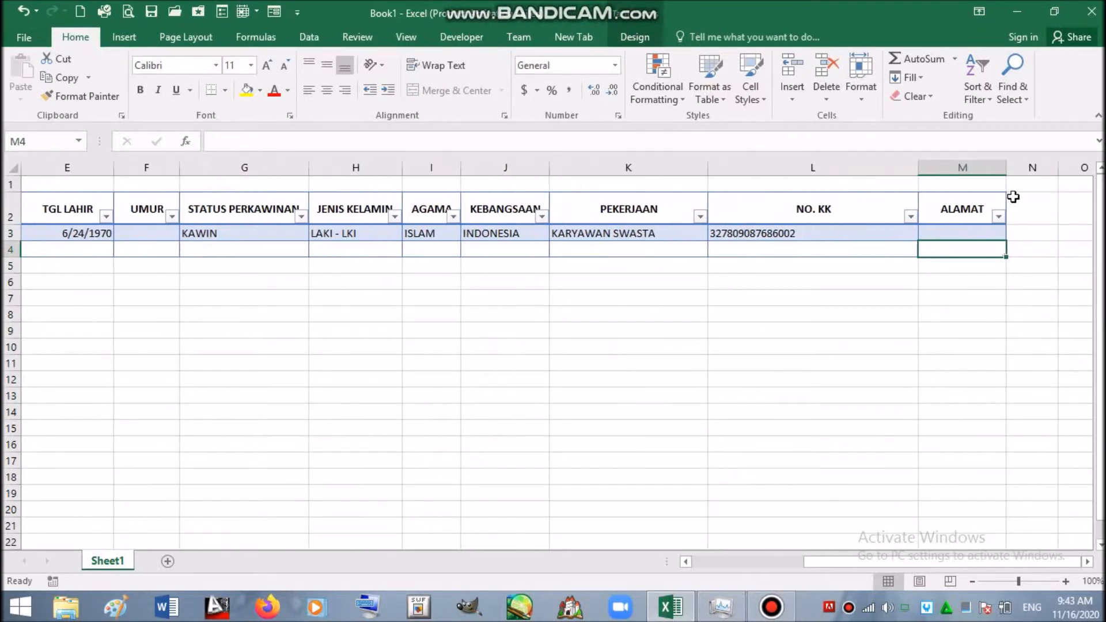
- Widen column M and enter the resident's street address in M3
{"action": "left_click_drag", "start_coordinate": [1005, 169], "coordinate": [1090, 169]}
{"action": "left_click", "coordinate": [1001, 228]}
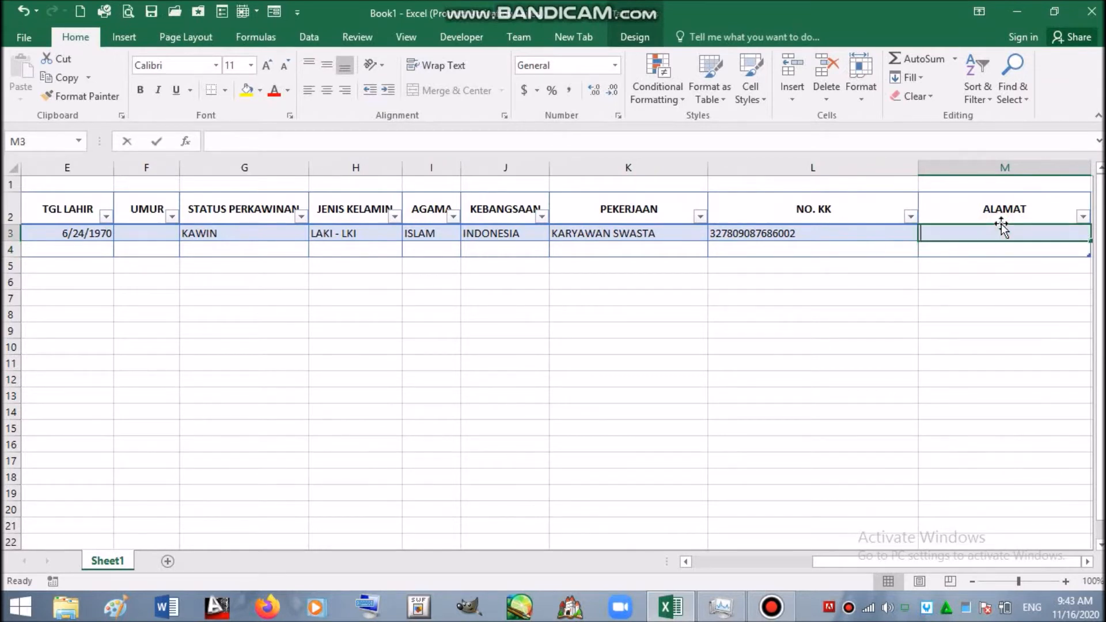
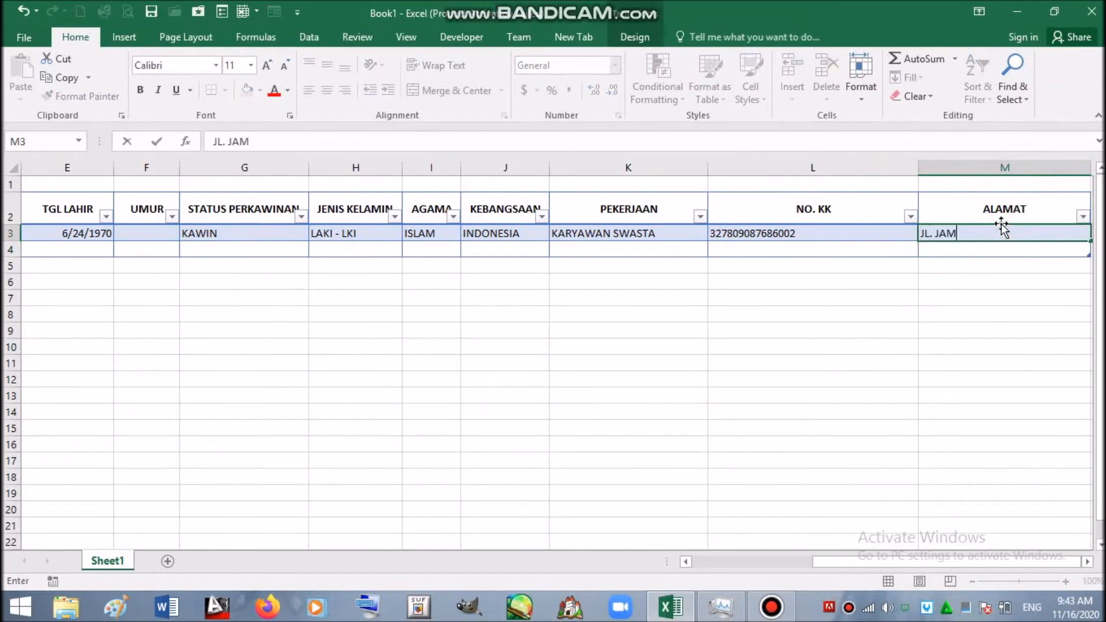
{"action": "key", "text": "Return"}
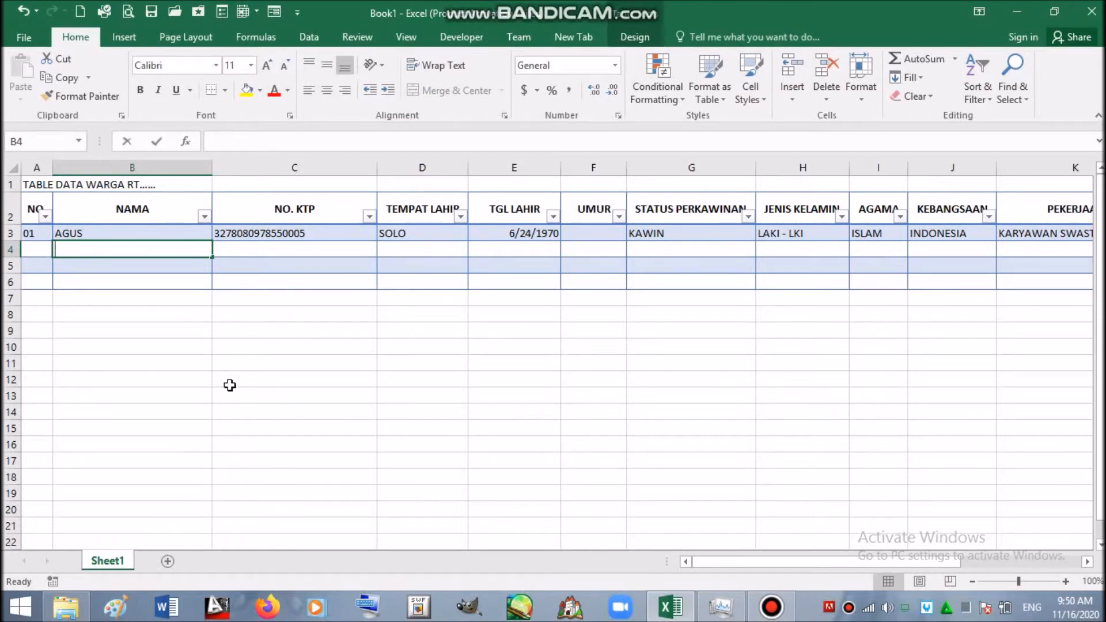
- Enter the second member's name in B4 and copy C3's ID number into C4, changing its last digit to 6
{"action": "type", "text": "SHINTA"}
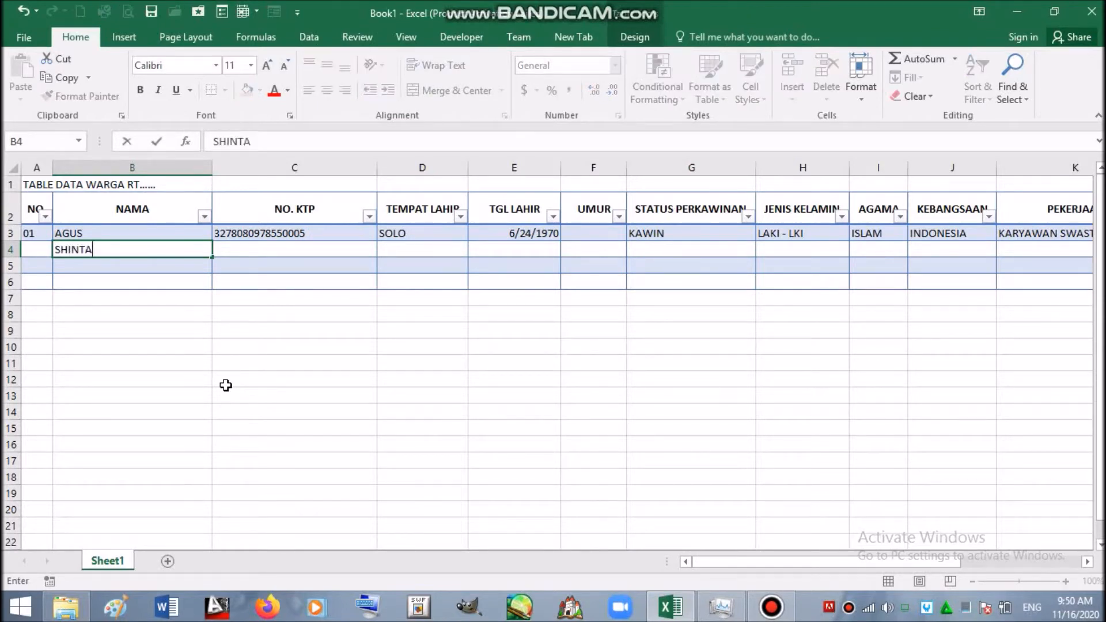
{"action": "left_click", "coordinate": [305, 237]}
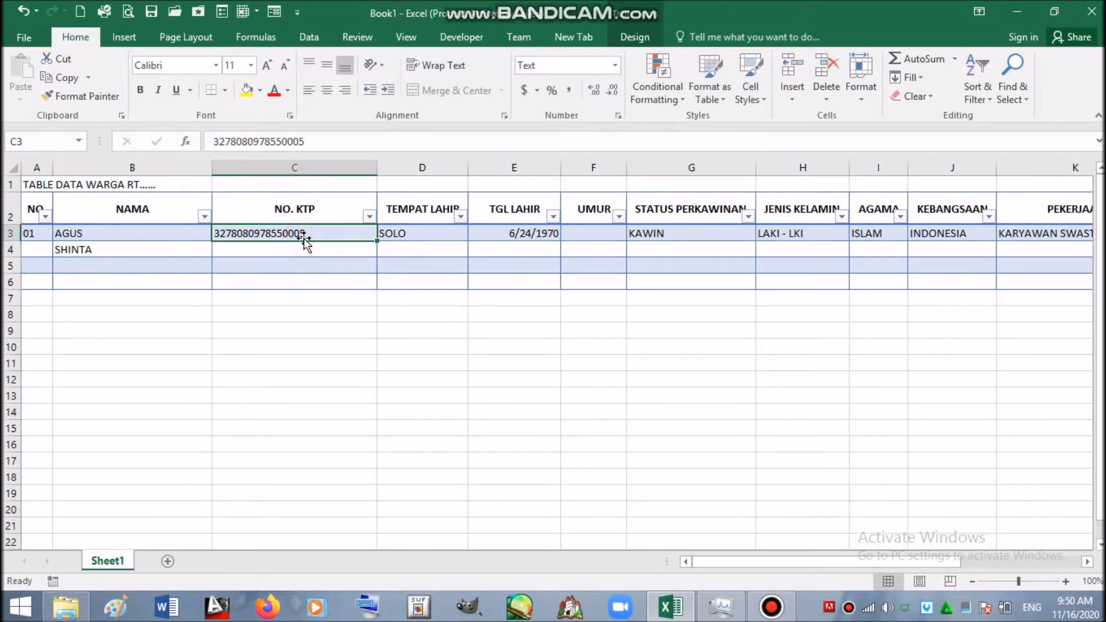
{"action": "key", "text": "ctrl+c"}
{"action": "left_click", "coordinate": [302, 250]}
{"action": "key", "text": "Return"}
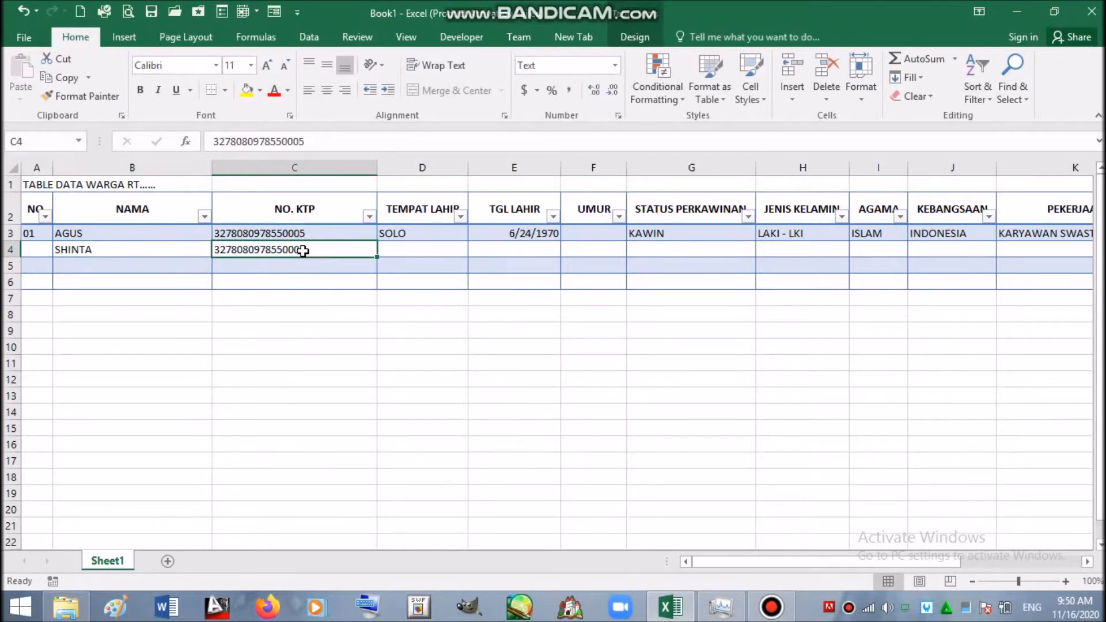
{"action": "double_click", "coordinate": [302, 251]}
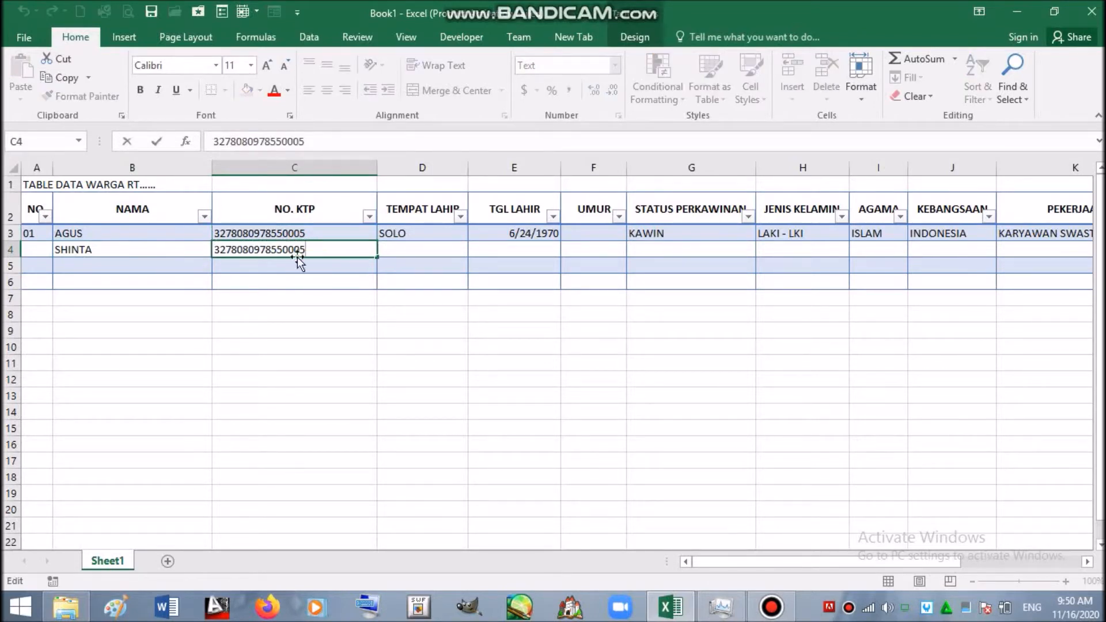
{"action": "left_click_drag", "start_coordinate": [300, 257], "coordinate": [313, 251]}
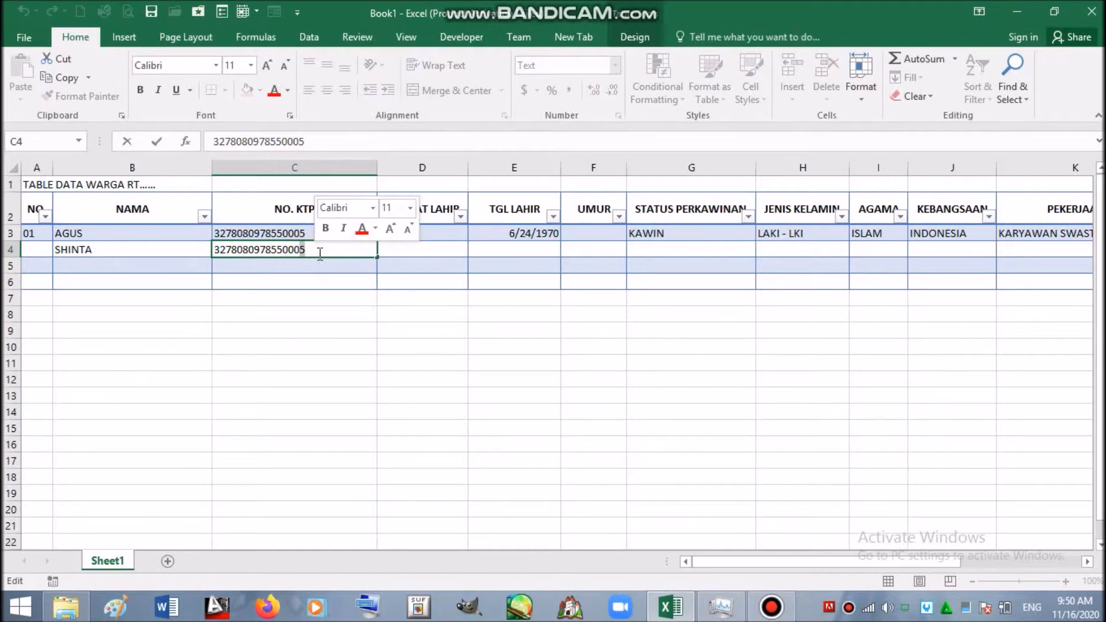
{"action": "type", "text": "6"}
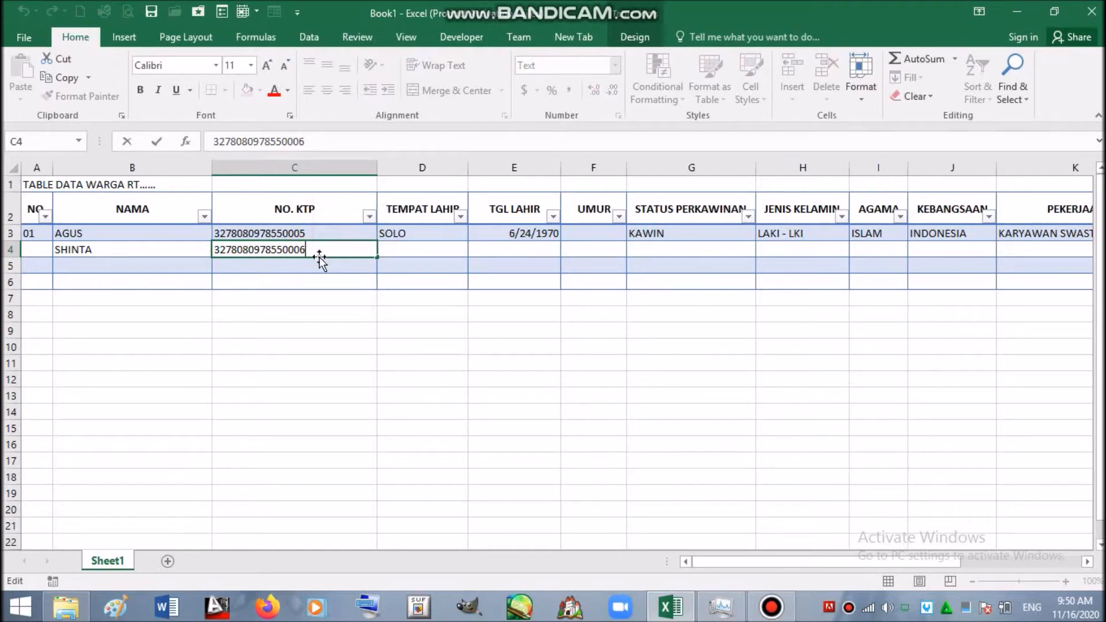
{"action": "left_click", "coordinate": [363, 279]}
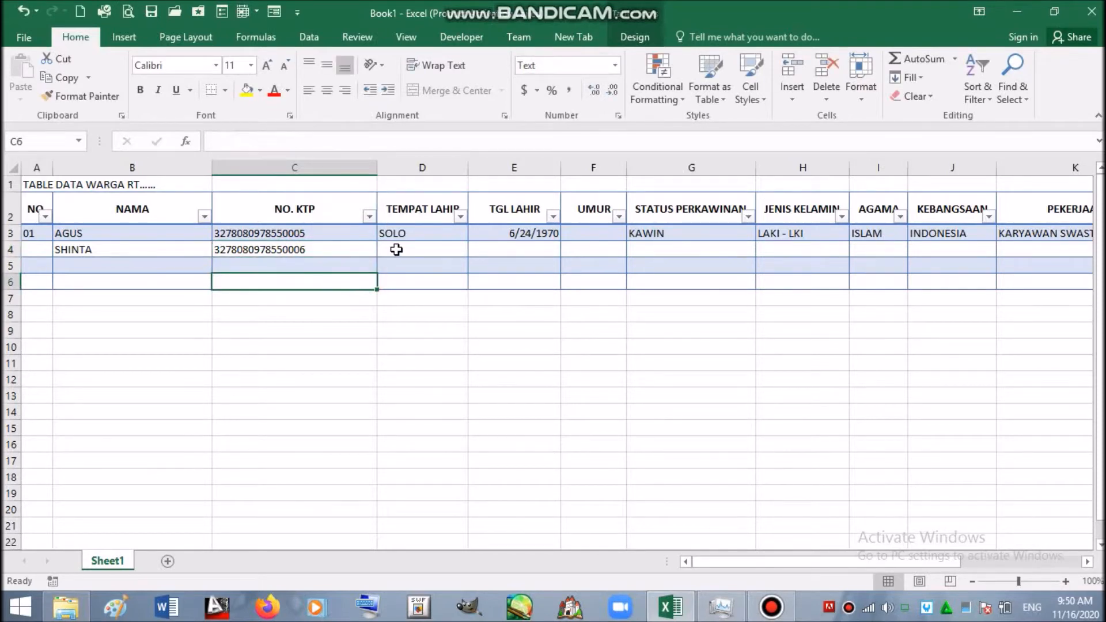
{"action": "left_click", "coordinate": [405, 249]}
{"action": "type", "text": "SEMARANG"}
{"action": "left_click", "coordinate": [501, 250]}
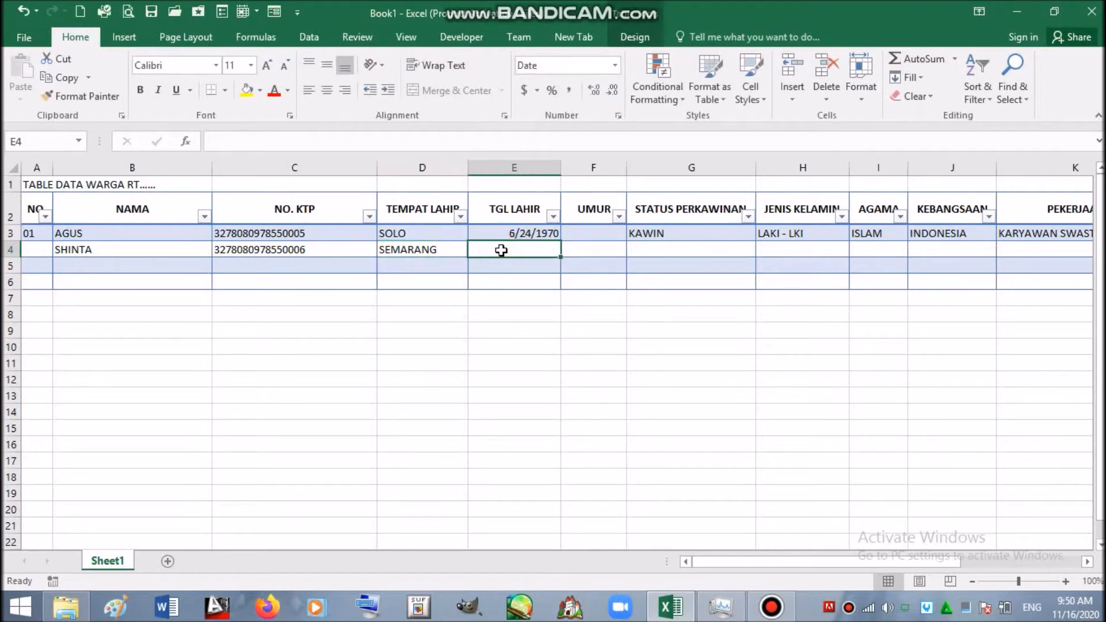
{"action": "type", "text": "3/12"}
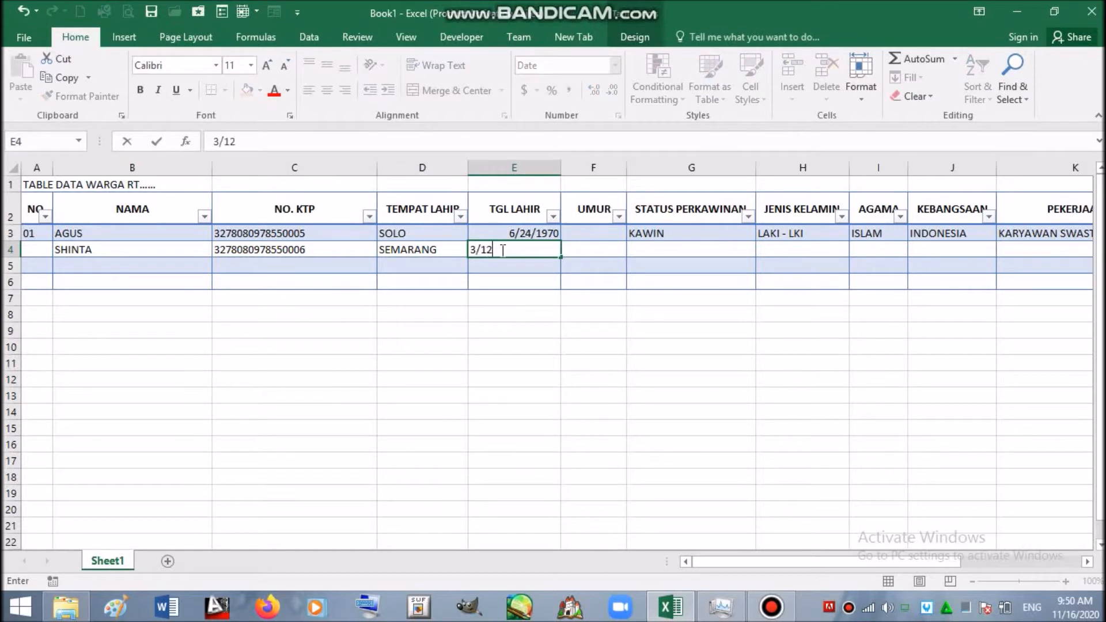
{"action": "type", "text": "/1974"}
{"action": "left_click", "coordinate": [607, 247]}
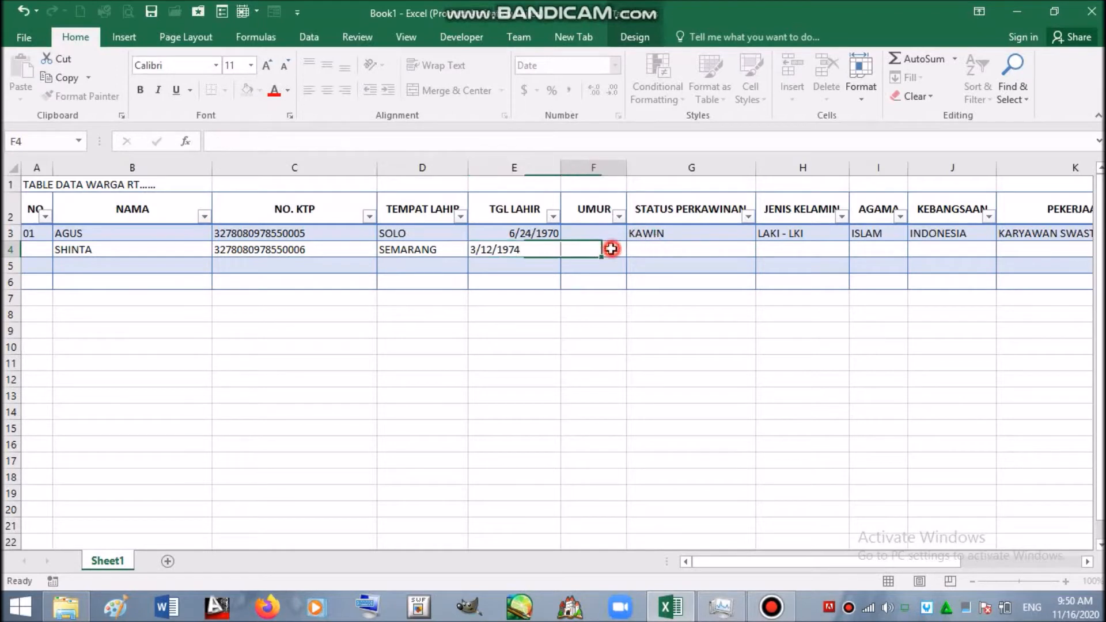
- Copy KAWIN from G3 to G4 and enter PEREMPUAN in H4
{"action": "left_click", "coordinate": [663, 249]}
{"action": "left_click", "coordinate": [667, 231]}
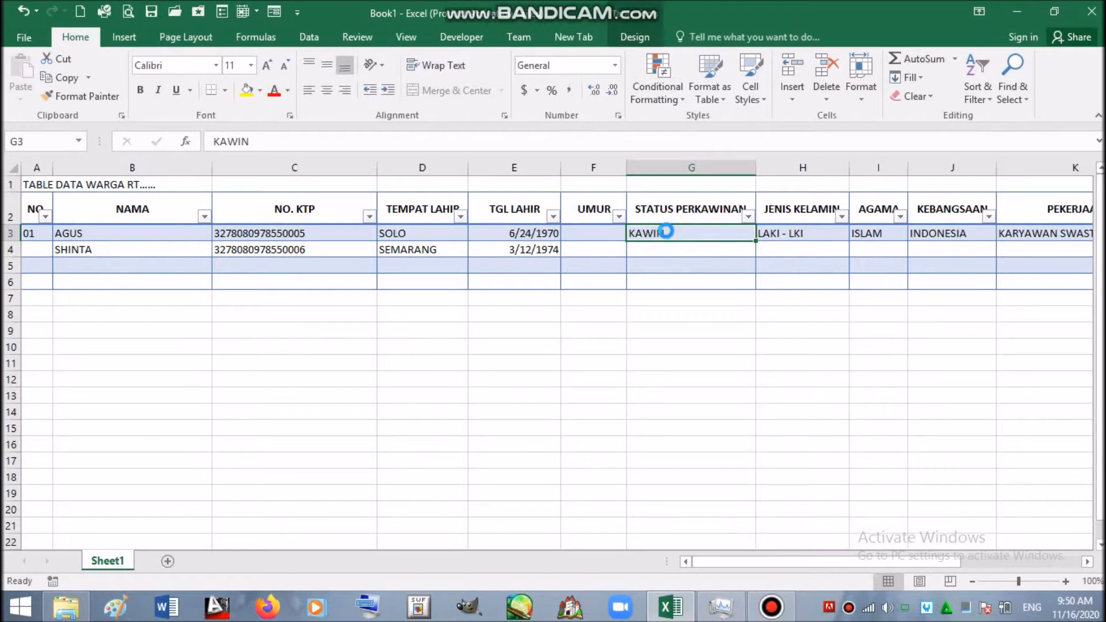
{"action": "key", "text": "ctrl+c"}
{"action": "left_click", "coordinate": [668, 249]}
{"action": "key", "text": "Return"}
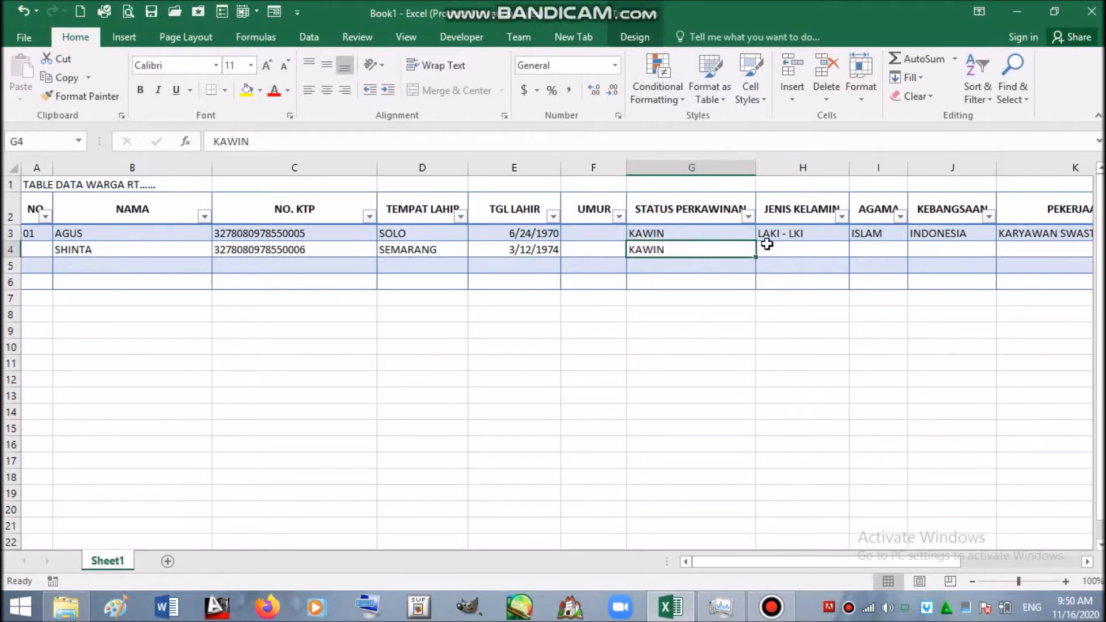
{"action": "left_click", "coordinate": [784, 247]}
{"action": "type", "text": "P"}
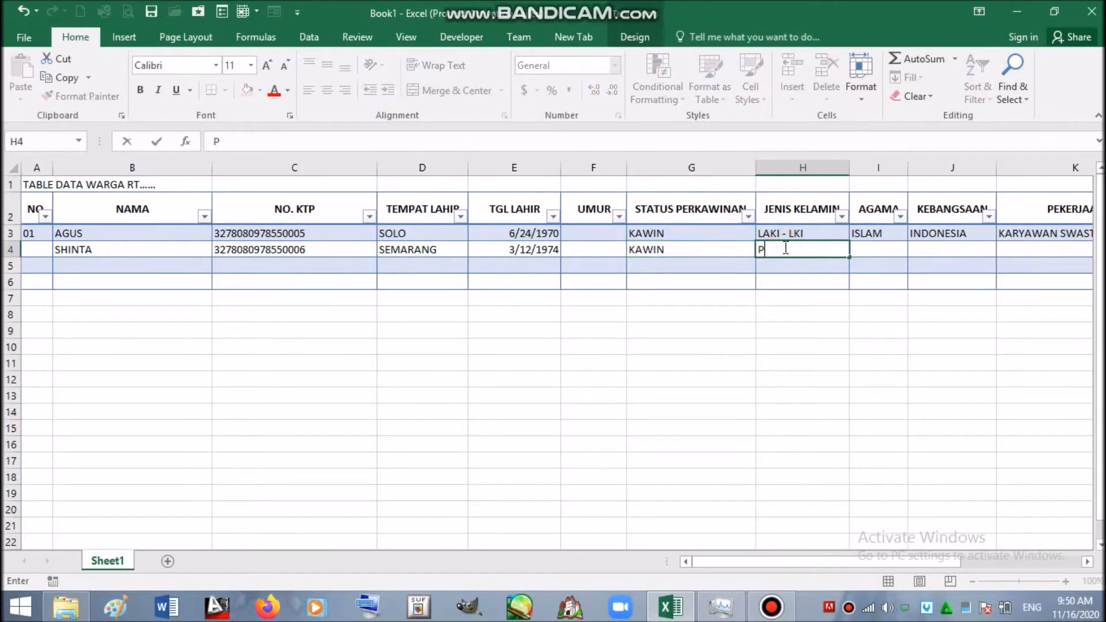
{"action": "type", "text": "EREMPUAN"}
- Copy ISLAM and INDONESIA into I4:J4 and enter IBU RUMAH TANGGA in K4
{"action": "left_click", "coordinate": [871, 231]}
{"action": "key", "text": "shift+Right"}
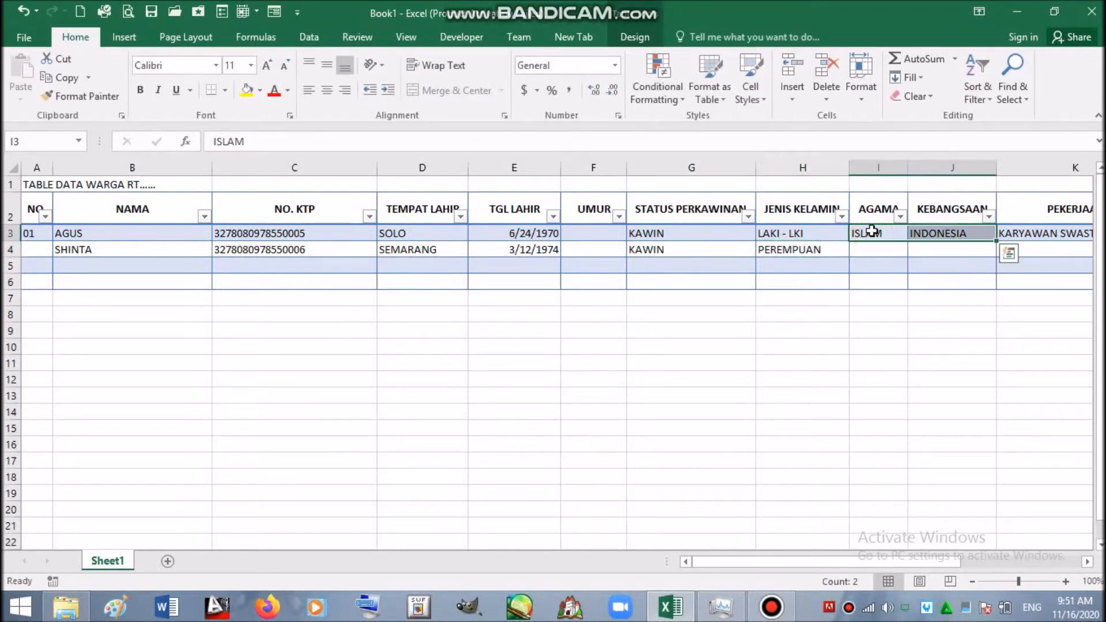
{"action": "key", "text": "ctrl+c"}
{"action": "left_click", "coordinate": [861, 253]}
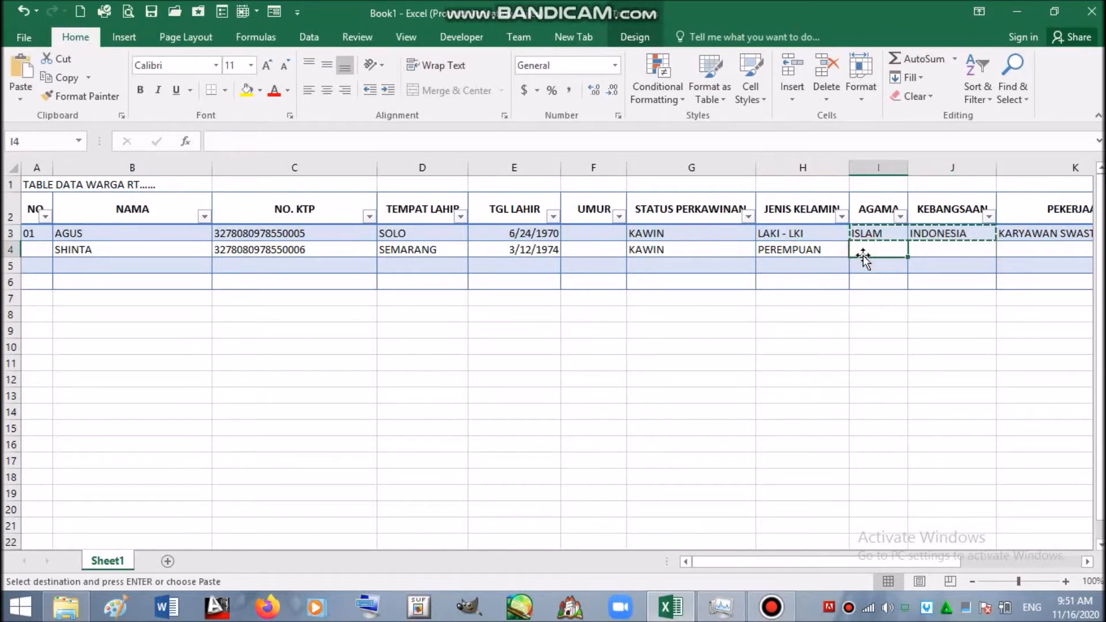
{"action": "key", "text": "Return"}
{"action": "key", "text": "Right"}
{"action": "key", "text": "Right"}
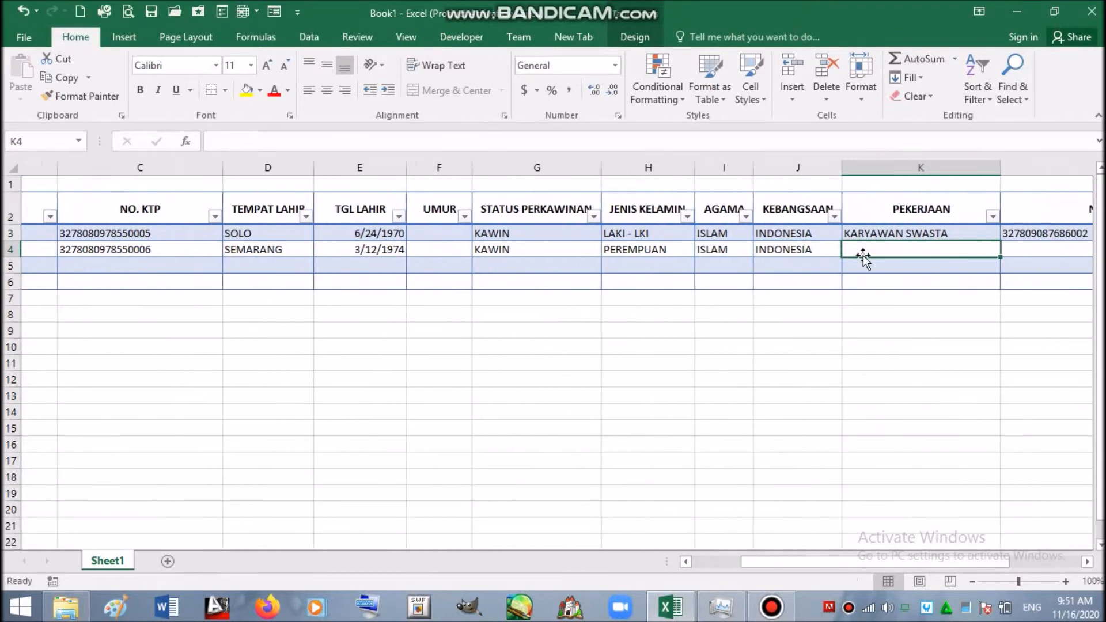
{"action": "key", "text": "Right"}
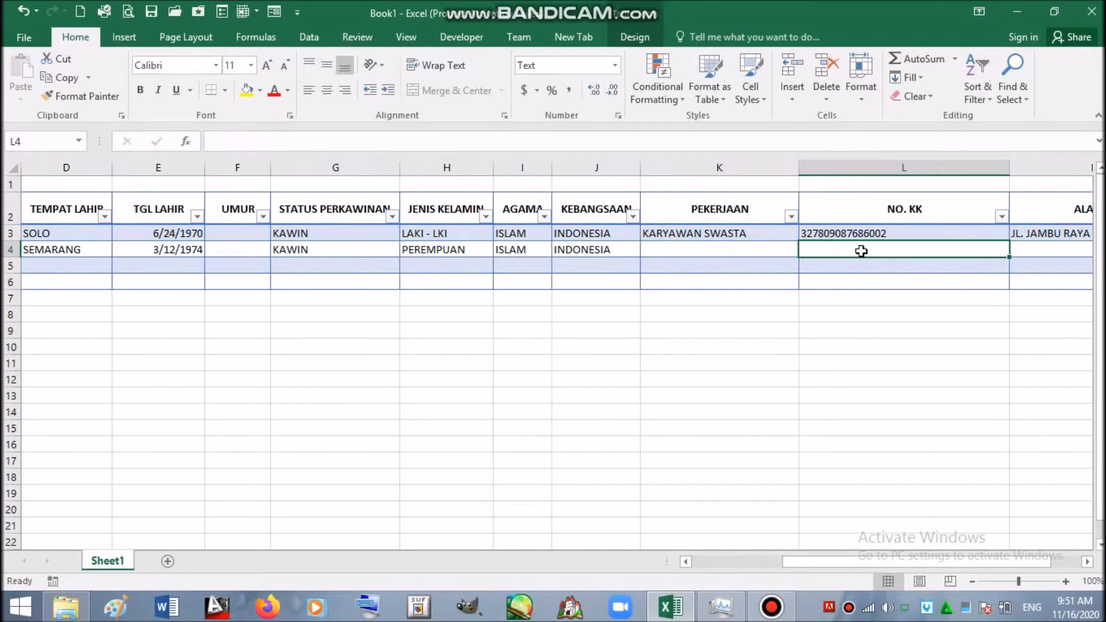
{"action": "left_click", "coordinate": [745, 247]}
{"action": "type", "text": "IB"}
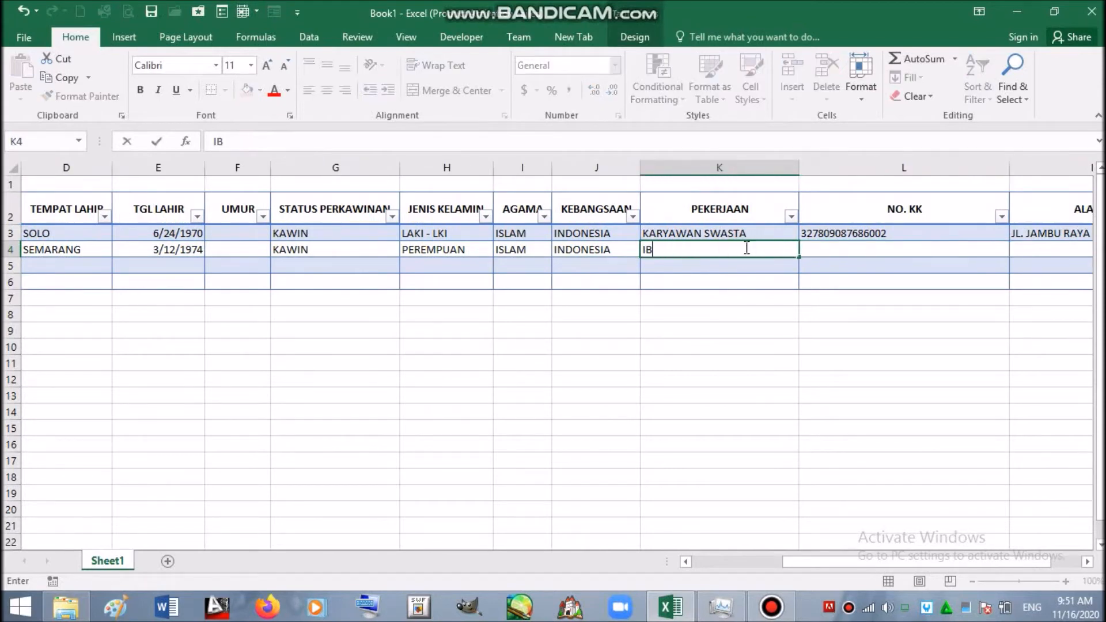
{"action": "type", "text": "U RUMAH TANG"}
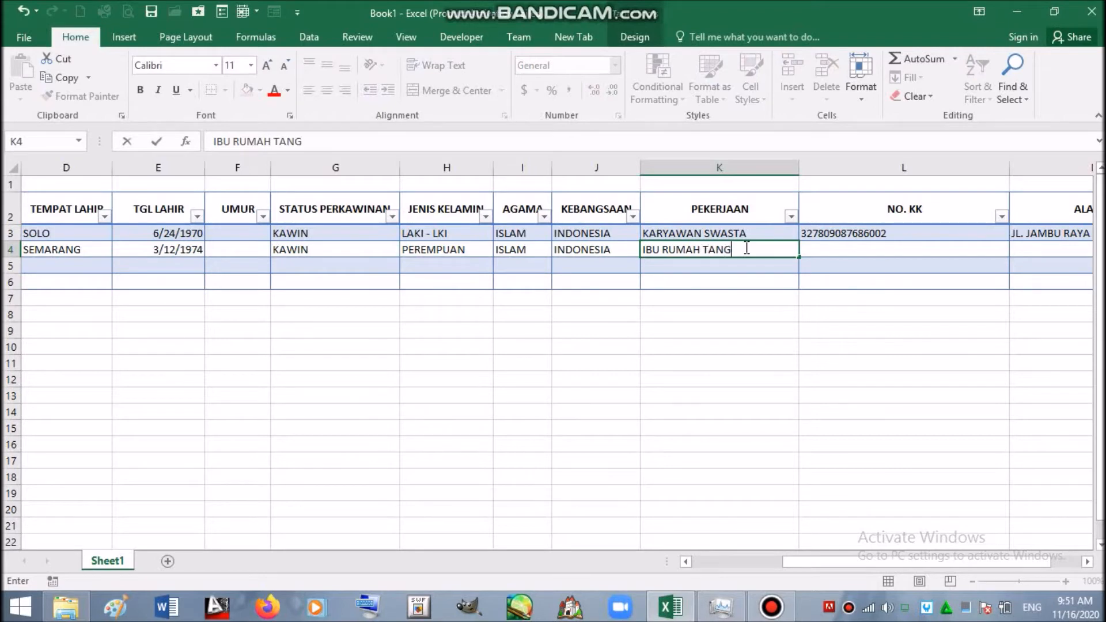
{"action": "type", "text": "GA"}
- Copy row 3's NO. KK and address into L4:M4
{"action": "left_click", "coordinate": [863, 235]}
{"action": "key", "text": "shift+Right"}
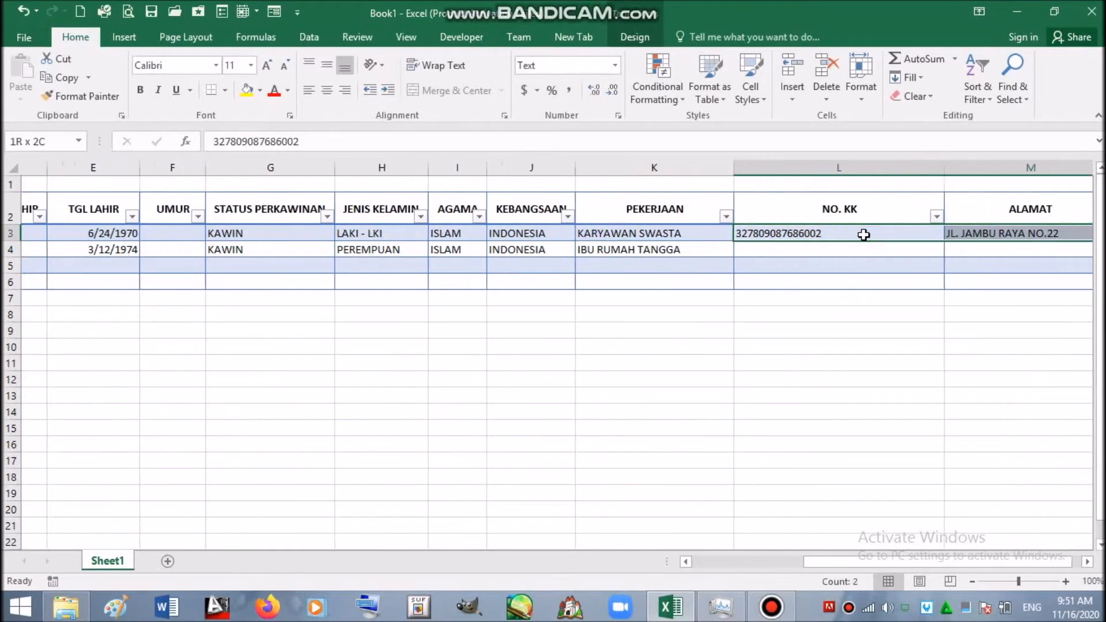
{"action": "key", "text": "ctrl+c"}
{"action": "key", "text": "Down"}
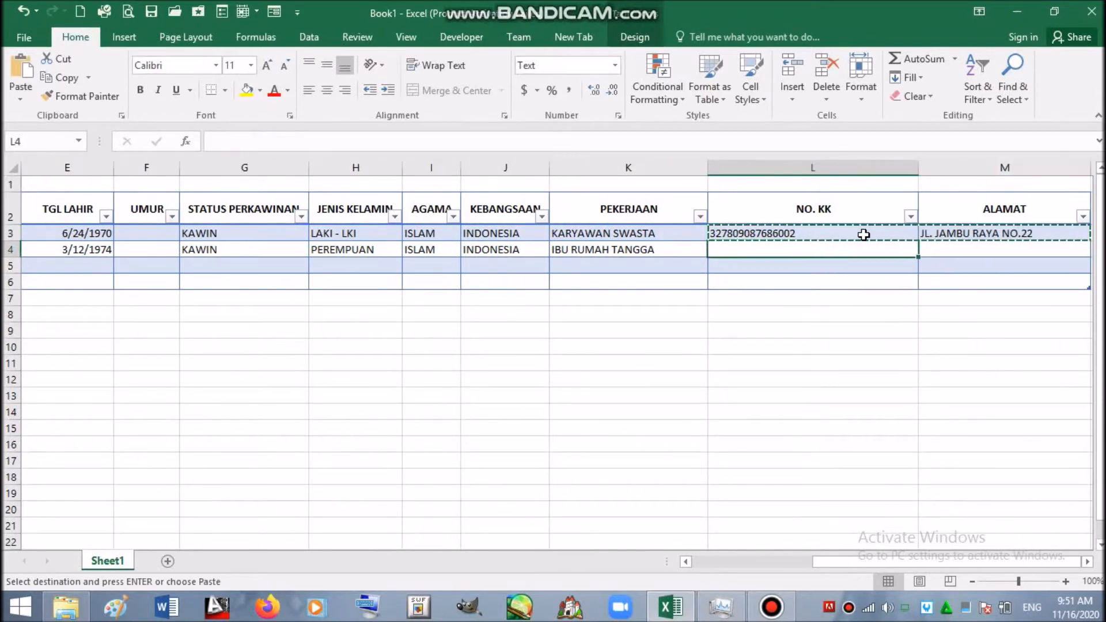
{"action": "key", "text": "Return"}
{"action": "key", "text": "Left"}
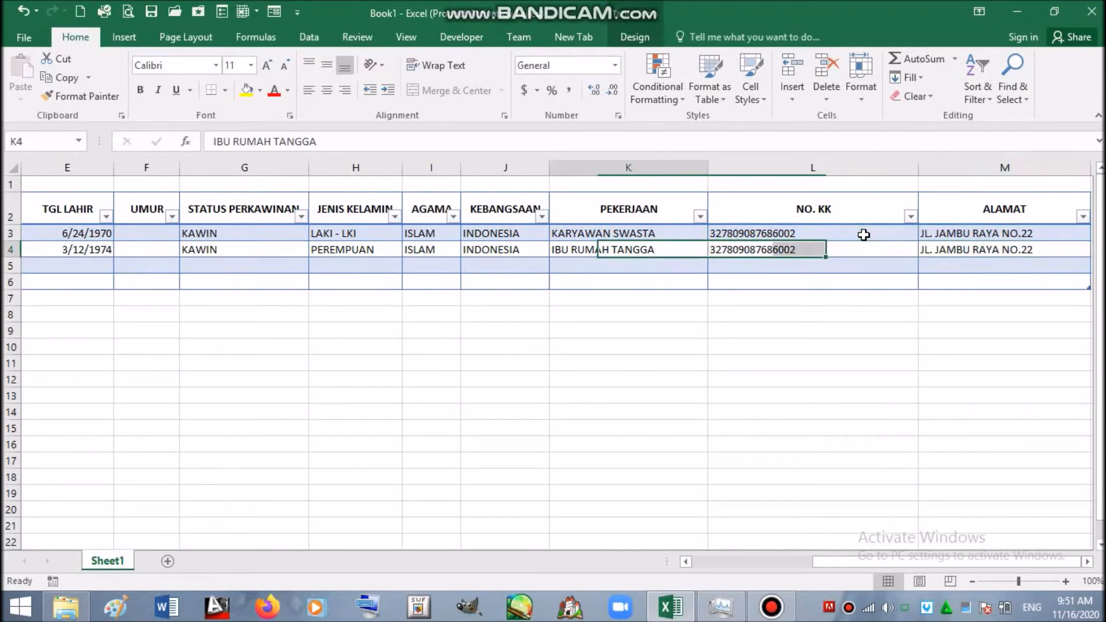
{"action": "key", "text": "Home"}
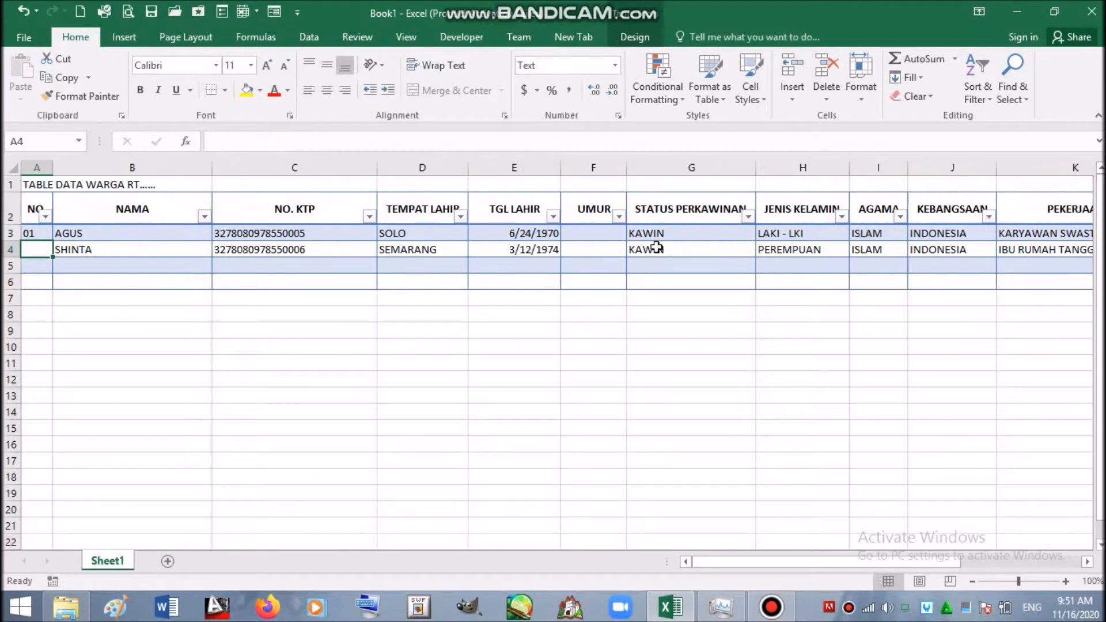
- Enter the third member's name in B5 and copy the ID number into C5, ending it in 7
{"action": "left_click", "coordinate": [148, 262]}
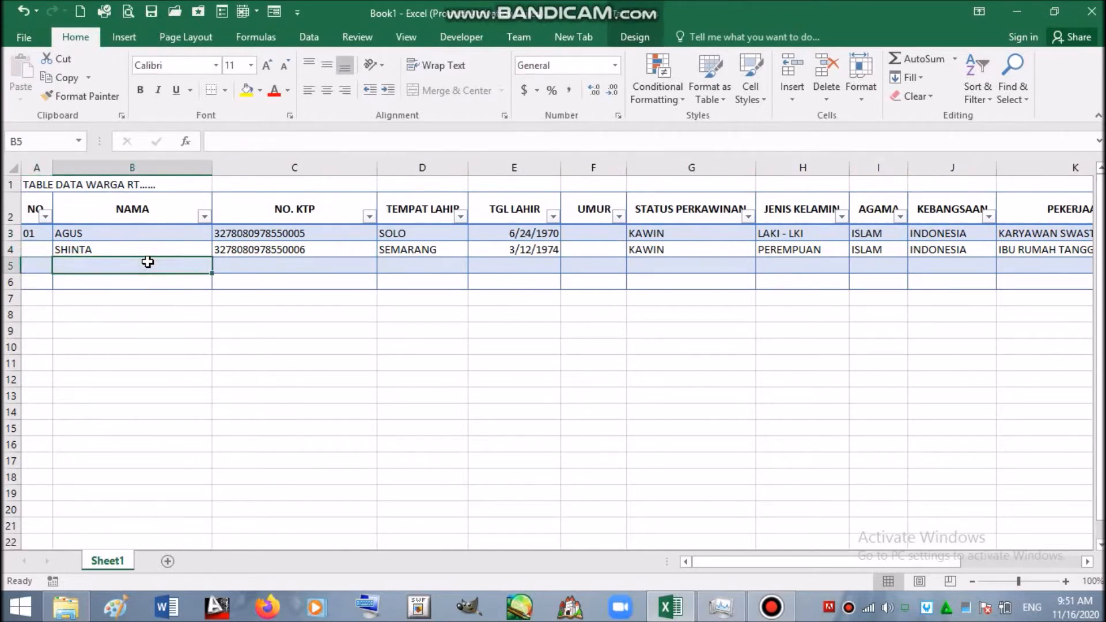
{"action": "type", "text": "BAMABNG"}
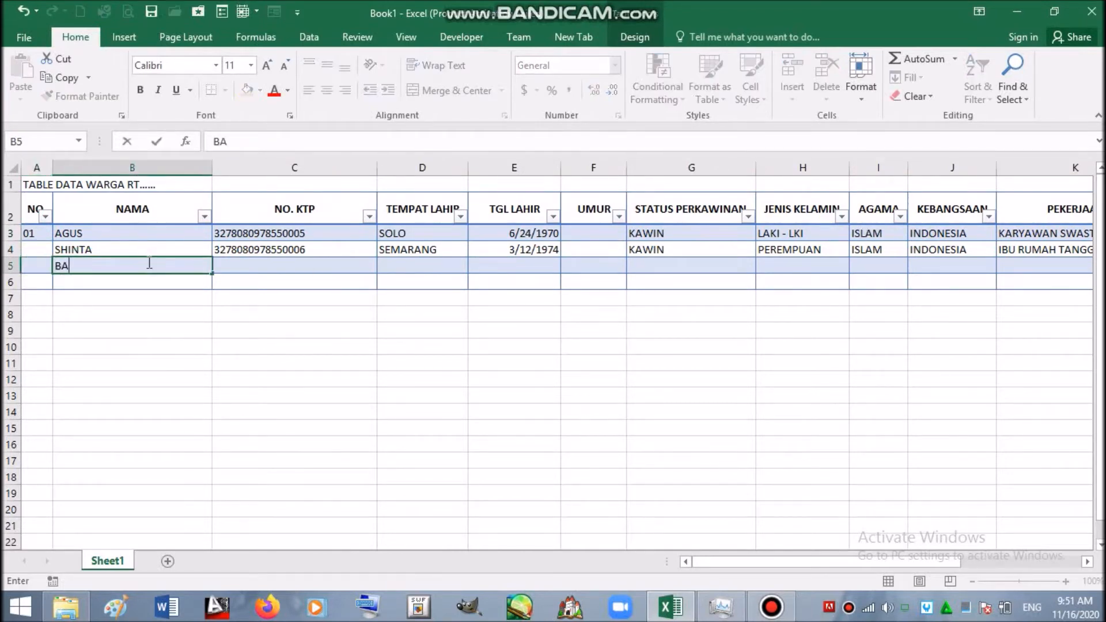
{"action": "left_click", "coordinate": [288, 253]}
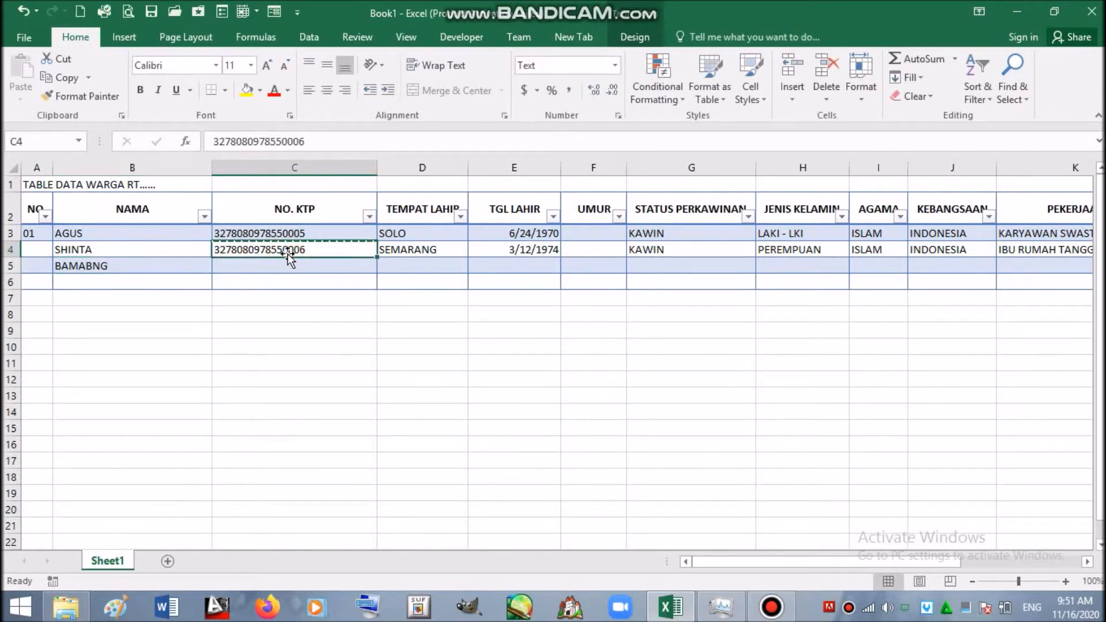
{"action": "key", "text": "ctrl+c"}
{"action": "left_click", "coordinate": [279, 264]}
{"action": "key", "text": "Return"}
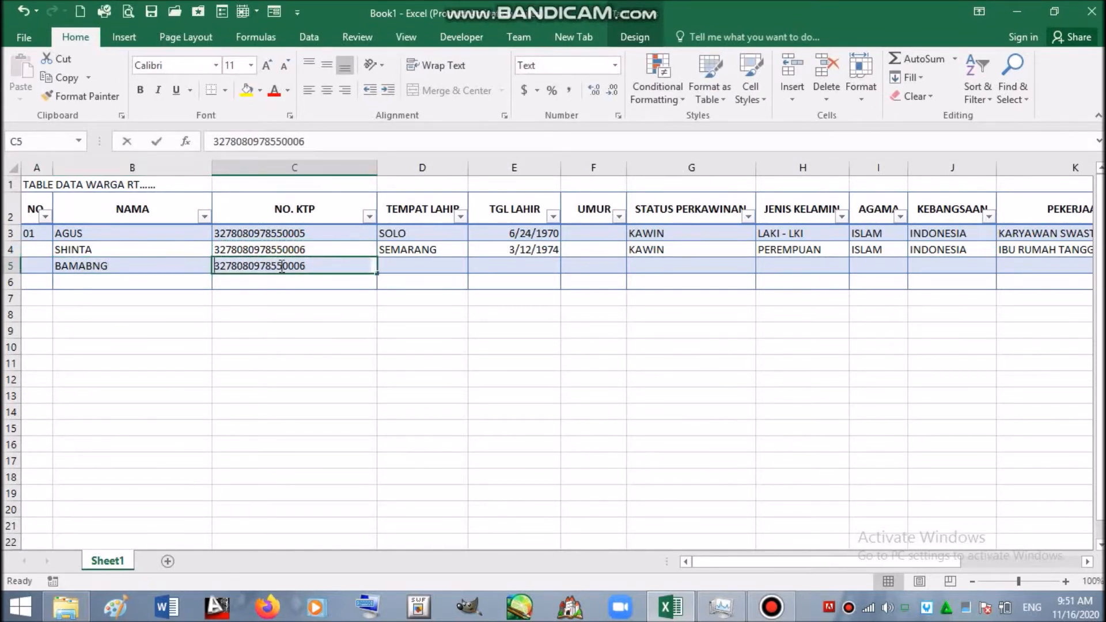
{"action": "double_click", "coordinate": [308, 265]}
{"action": "key", "text": "BackSpace"}
{"action": "type", "text": "7"}
{"action": "left_click", "coordinate": [367, 281]}
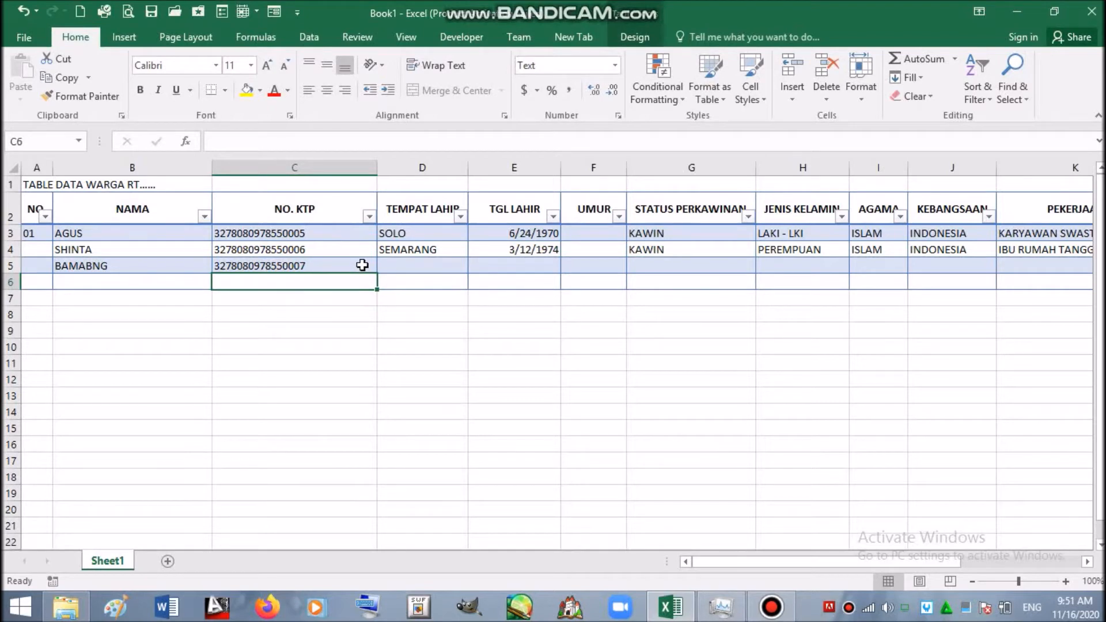
{"action": "left_click", "coordinate": [395, 268]}
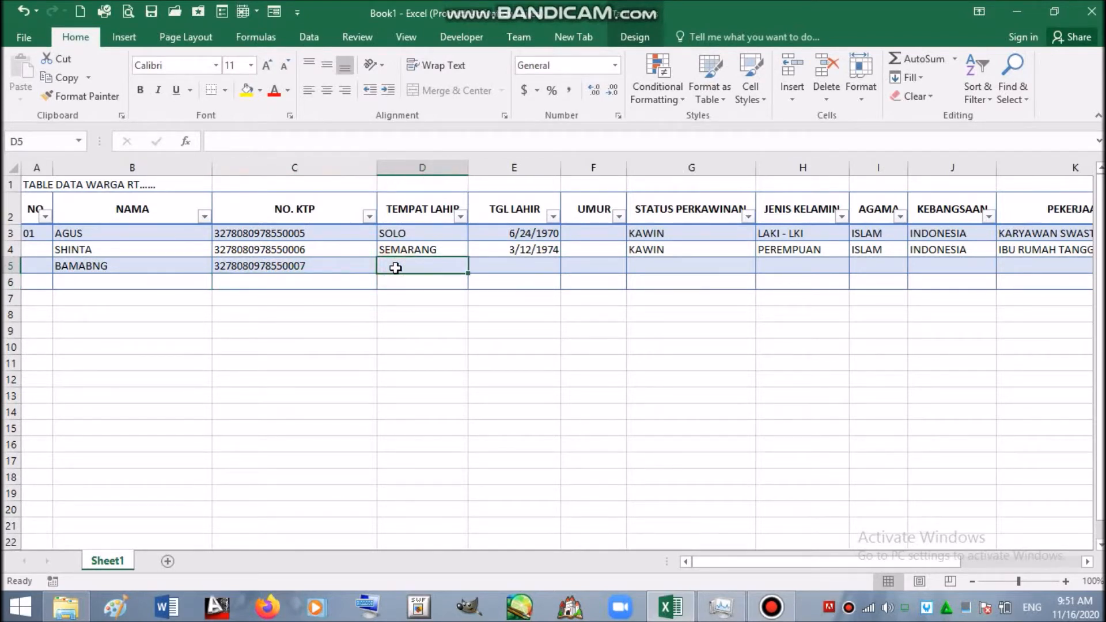
{"action": "type", "text": "DEPOK"}
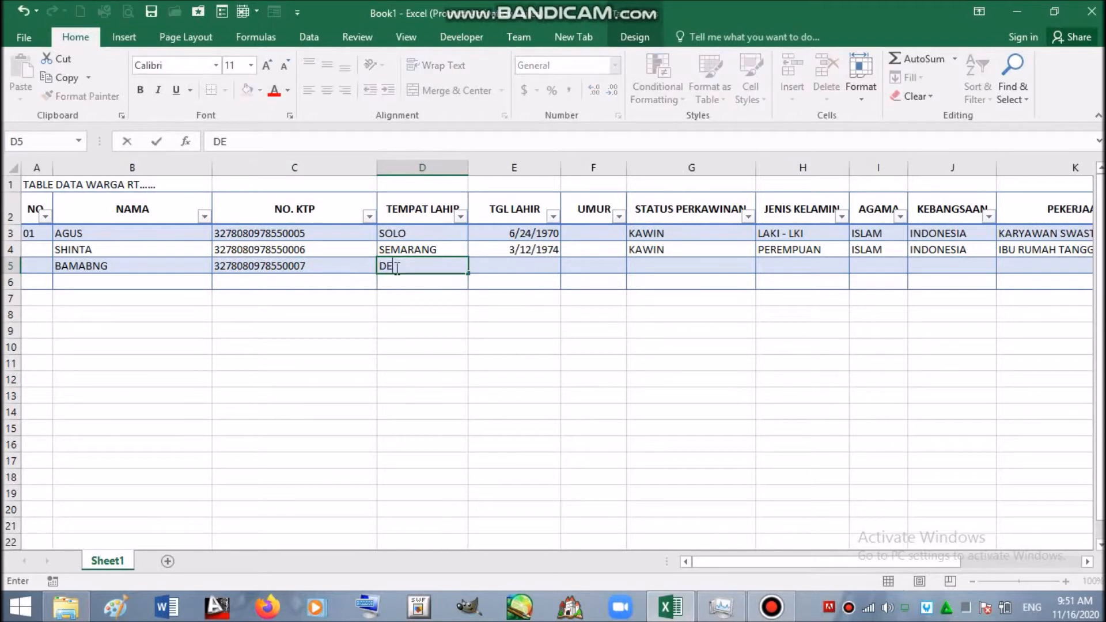
{"action": "left_click", "coordinate": [497, 267]}
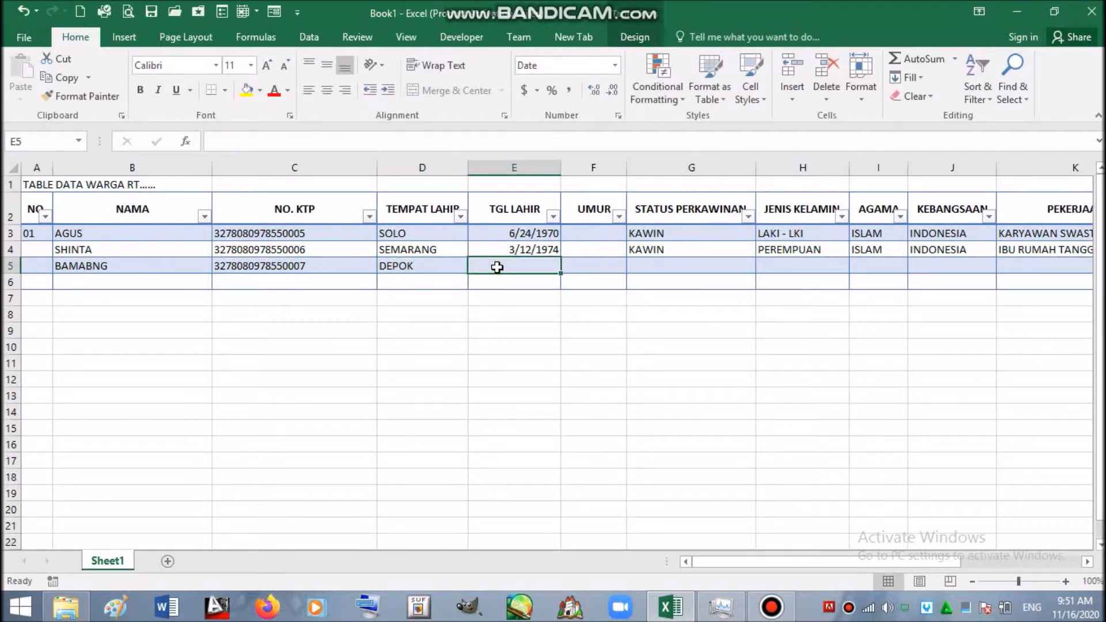
{"action": "type", "text": "9"}
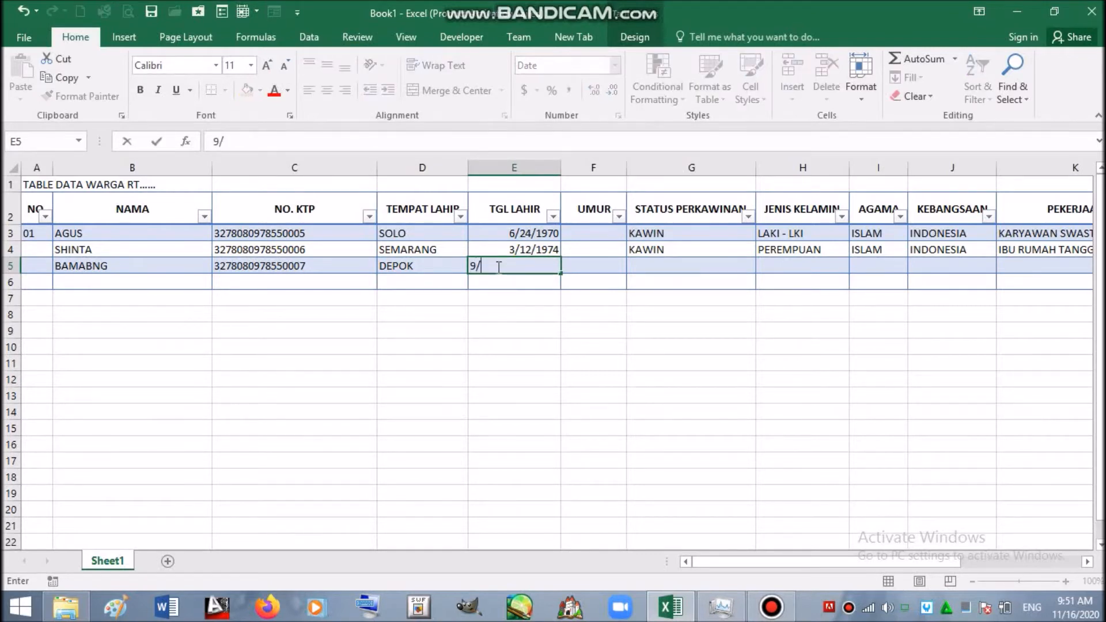
{"action": "type", "text": "/8/2000"}
{"action": "key", "text": "Return"}
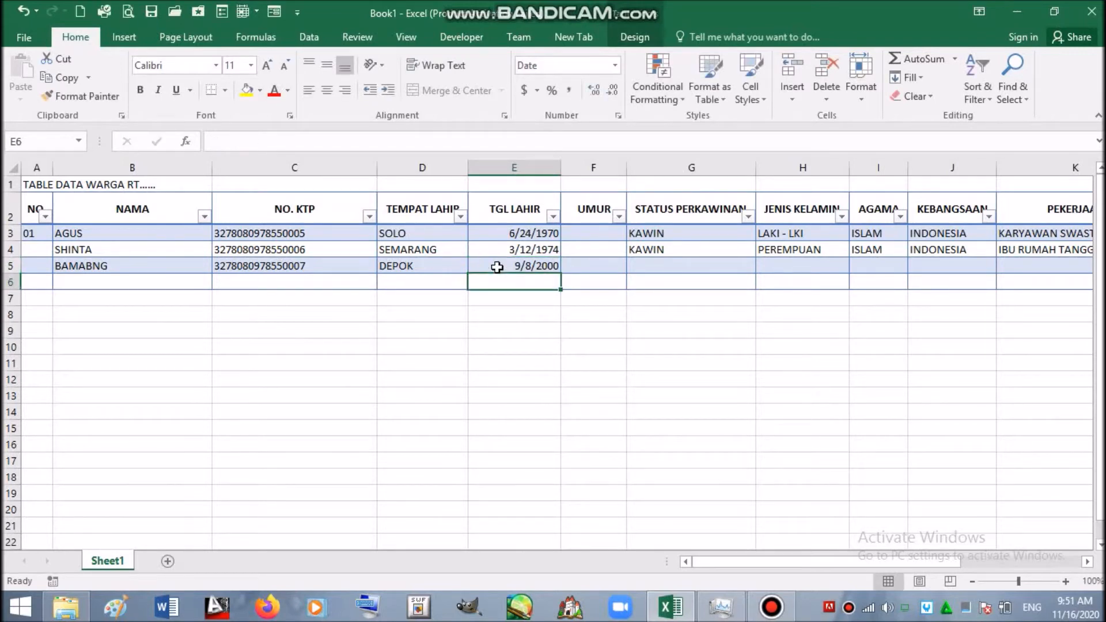
- Enter BLM KAWIN in G5 and copy row 3's gender, religion and nationality into H5:J5
{"action": "left_click", "coordinate": [652, 268]}
{"action": "type", "text": "BLM KAWIN"}
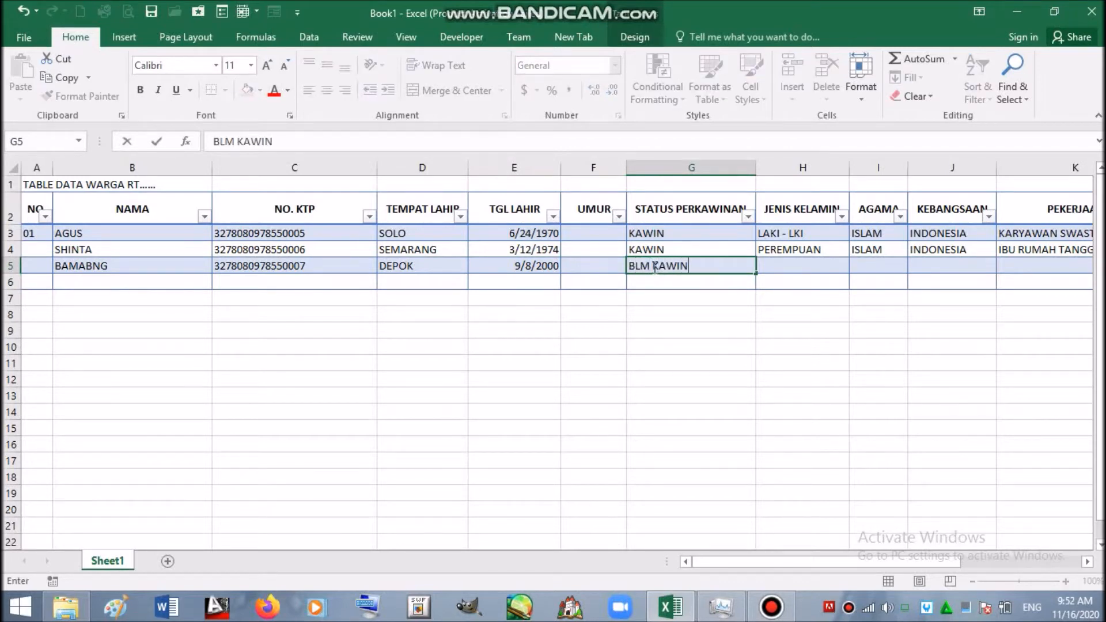
{"action": "left_click", "coordinate": [787, 262]}
{"action": "left_click", "coordinate": [790, 231]}
{"action": "mouse_move", "coordinate": [790, 231]}
{"action": "left_mouse_down"}
{"action": "mouse_move", "coordinate": [950, 232]}
{"action": "mouse_move", "coordinate": [790, 231]}
{"action": "left_mouse_up"}
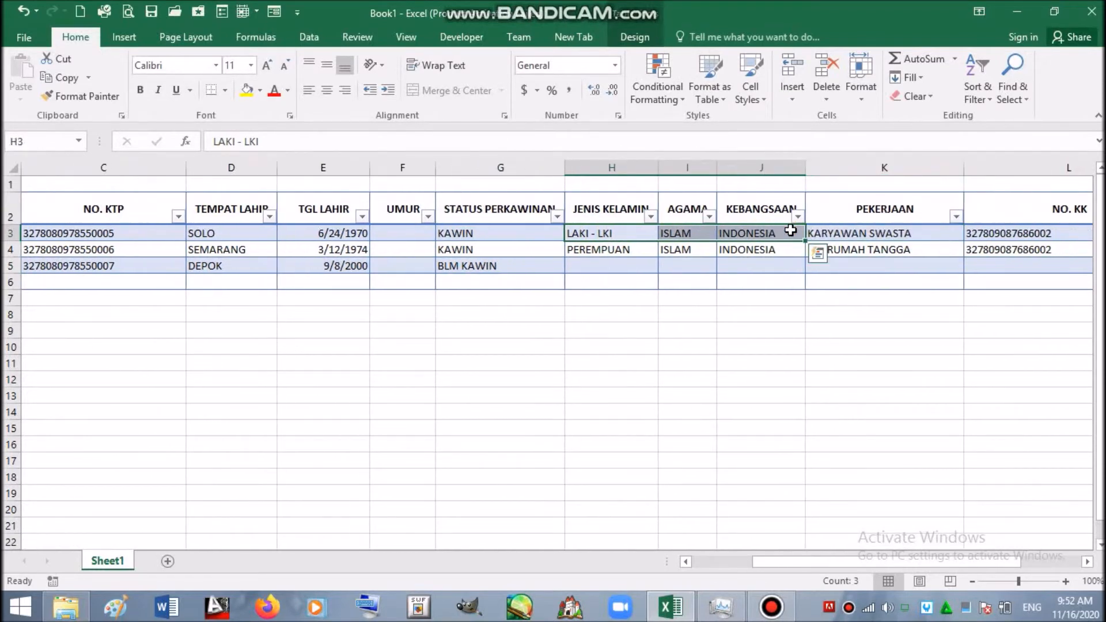
{"action": "key", "text": "ctrl+c"}
{"action": "key", "text": "Down"}
{"action": "key", "text": "Down"}
{"action": "key", "text": "ctrl+v"}
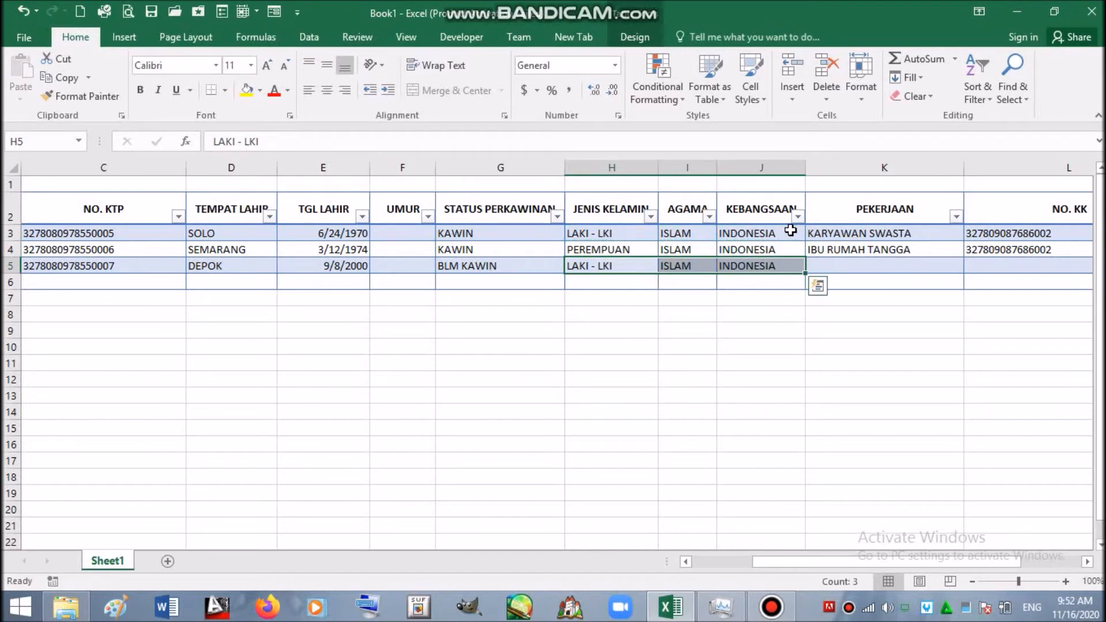
- Enter PELAJAR in K5 and copy row 4's NO. KK and address into L5:M5
{"action": "left_click", "coordinate": [833, 266]}
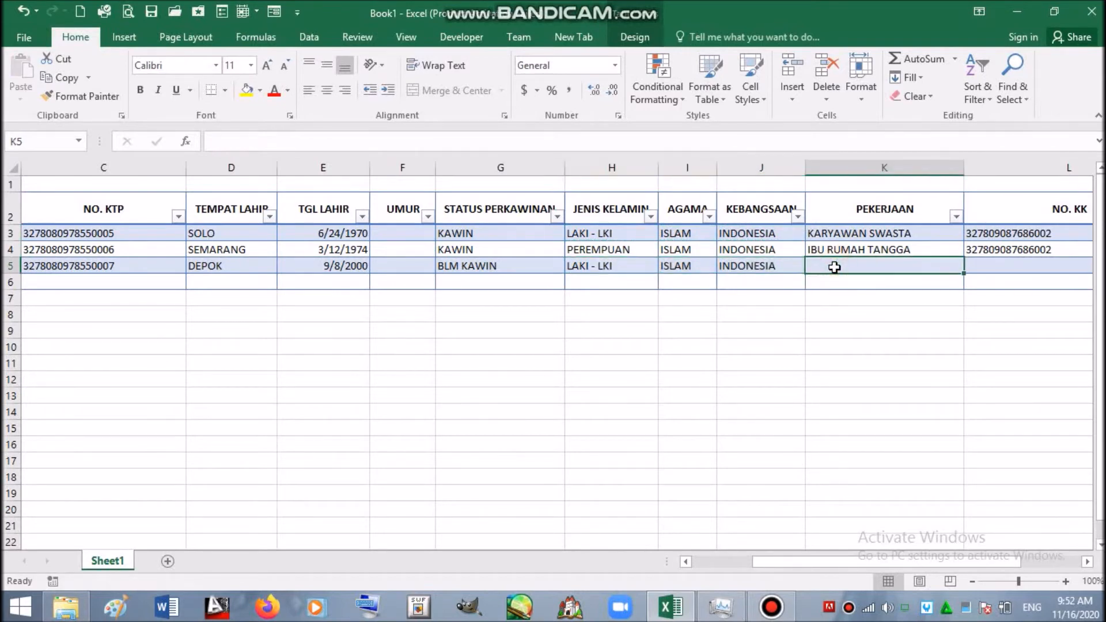
{"action": "type", "text": "PELAJAR"}
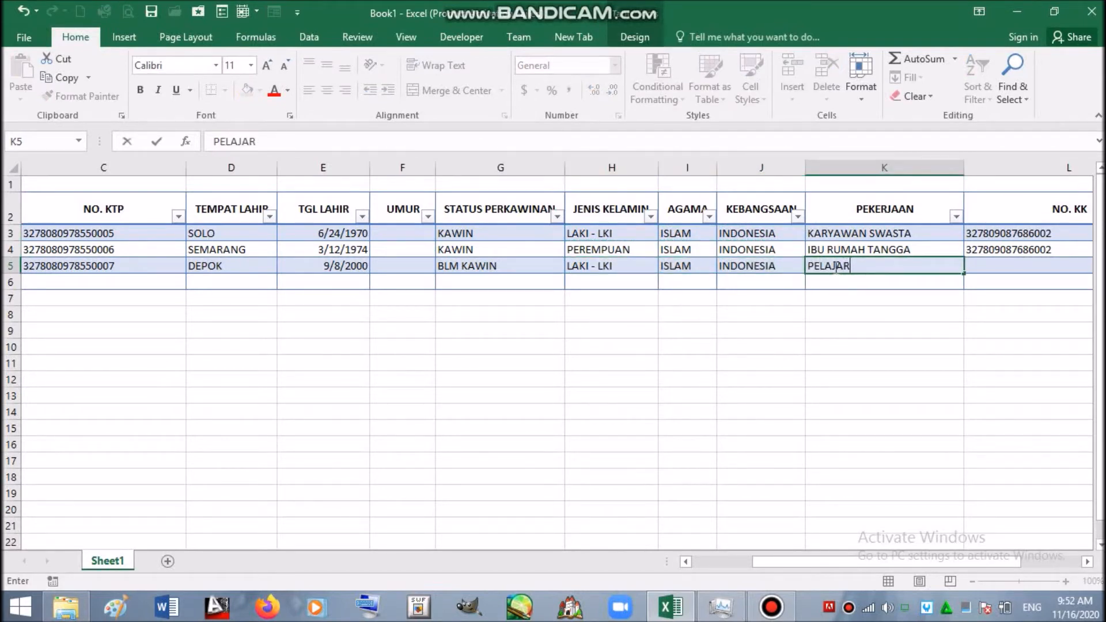
{"action": "left_click", "coordinate": [1031, 252]}
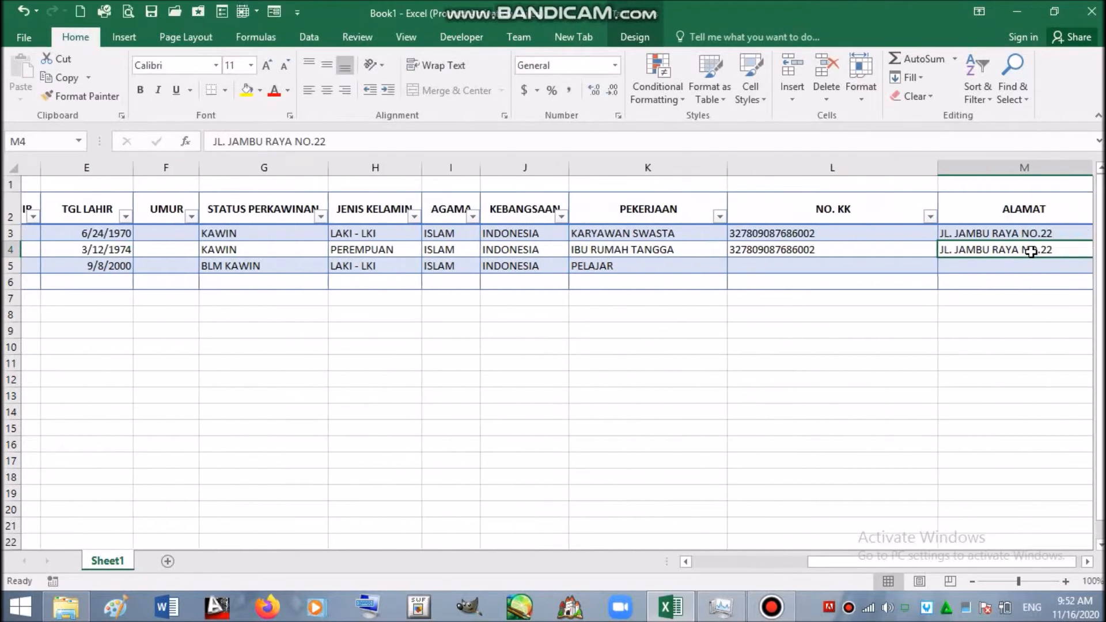
{"action": "left_click_drag", "start_coordinate": [1030, 251], "coordinate": [1030, 251]}
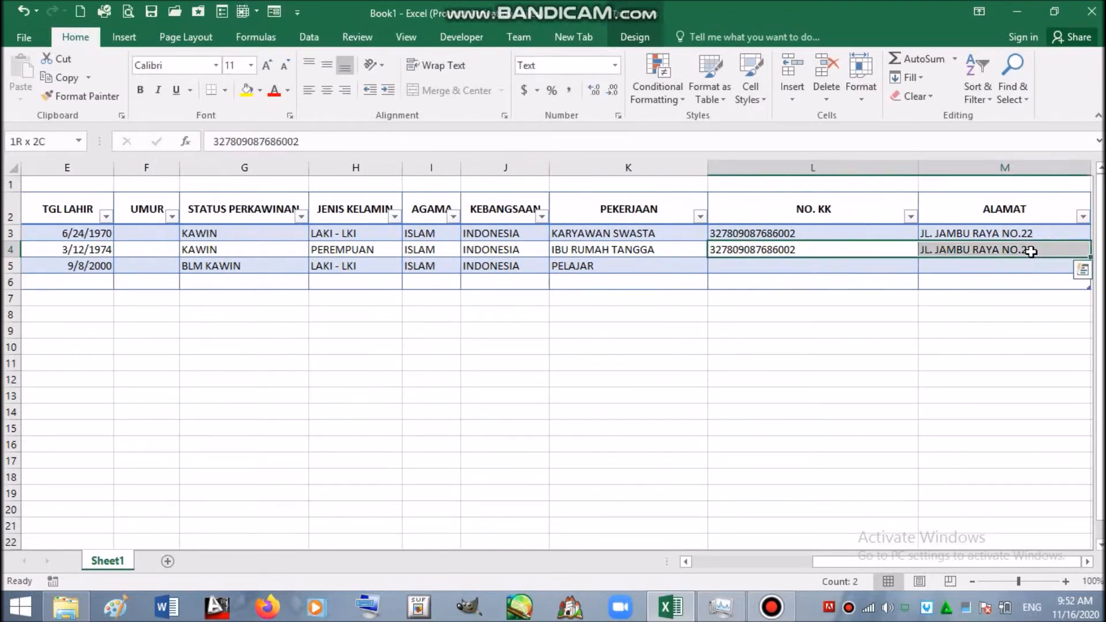
{"action": "key", "text": "ctrl+c"}
{"action": "key", "text": "Down"}
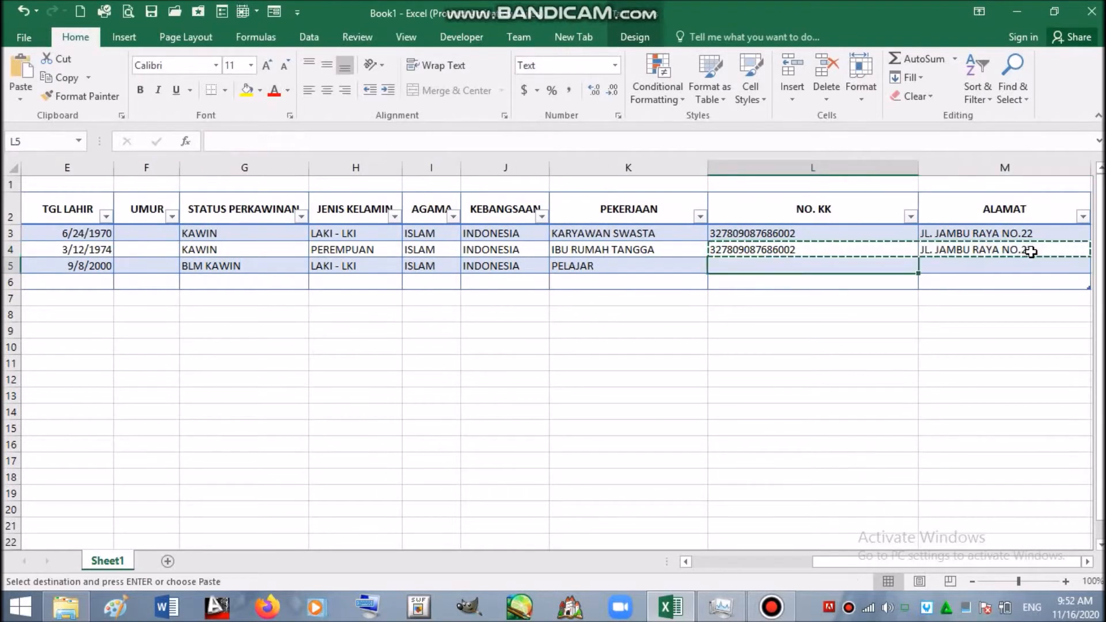
{"action": "key", "text": "Return"}
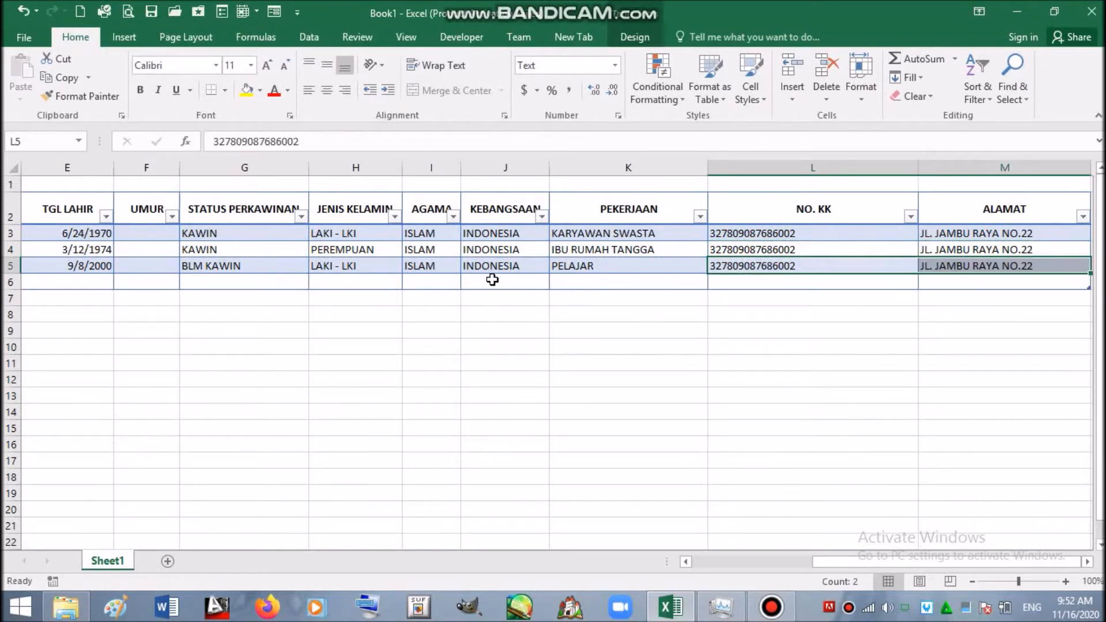
{"action": "left_click", "coordinate": [491, 279]}
{"action": "key", "text": "Left"}
{"action": "key", "text": "Left"}
{"action": "key", "text": "Left"}
{"action": "key", "text": "Left"}
{"action": "key", "text": "Left"}
{"action": "key", "text": "Left"}
{"action": "key", "text": "Left"}
{"action": "key", "text": "Left"}
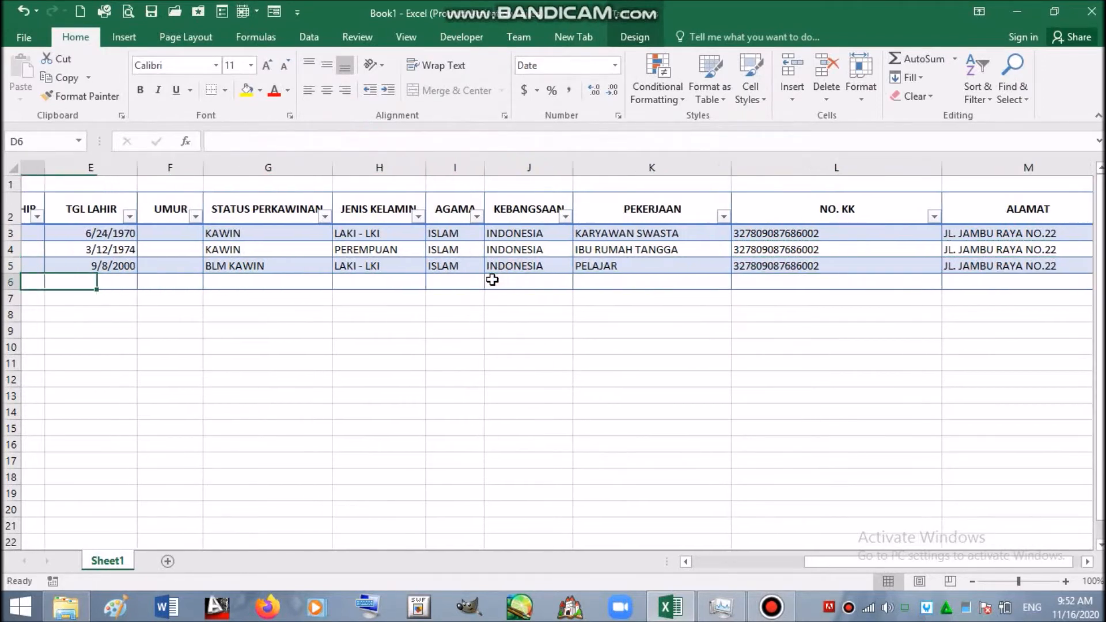
{"action": "key", "text": "Left"}
{"action": "key", "text": "Right"}
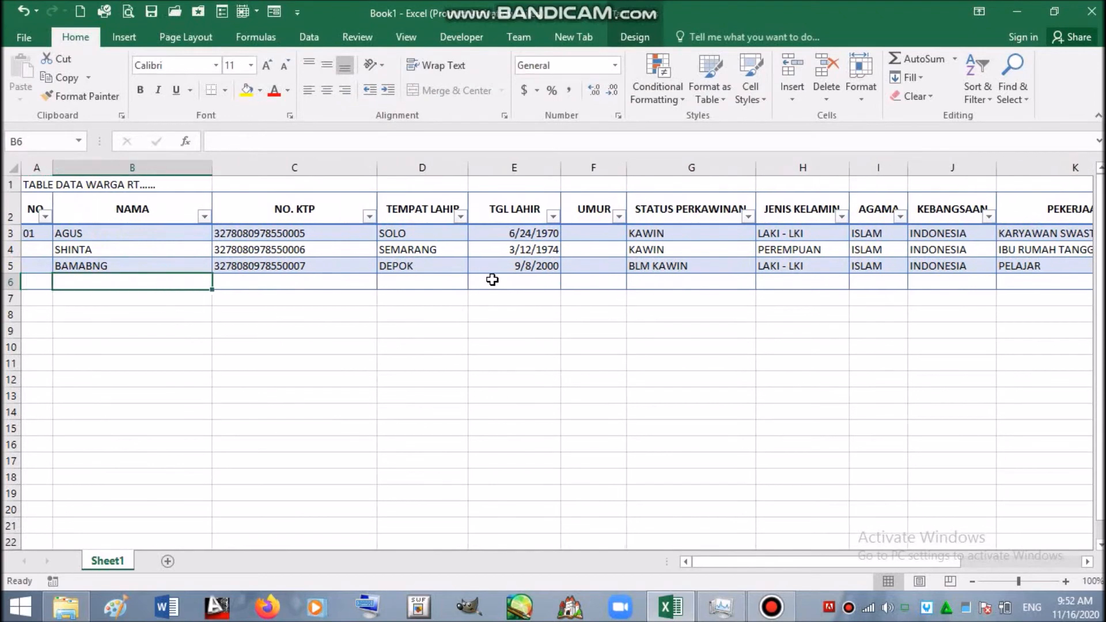
- Enter the fourth resident's name in B6 and reuse row 5's ID number in C6, ending it in 8
{"action": "type", "text": "SITI"}
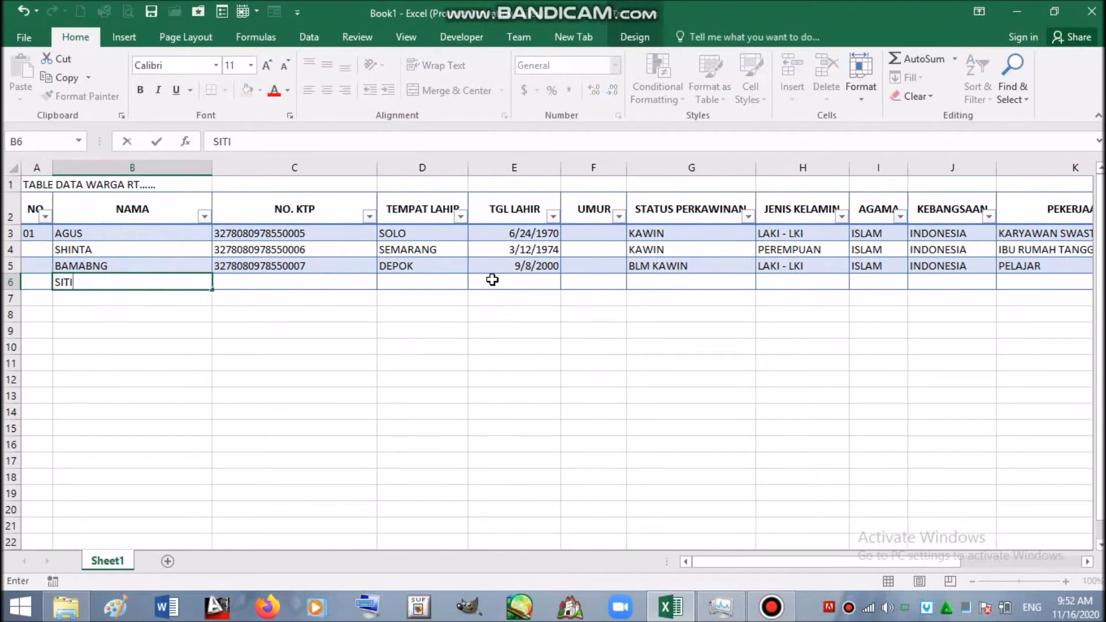
{"action": "left_click", "coordinate": [344, 268]}
{"action": "key", "text": "ctrl+c"}
{"action": "left_click", "coordinate": [342, 283]}
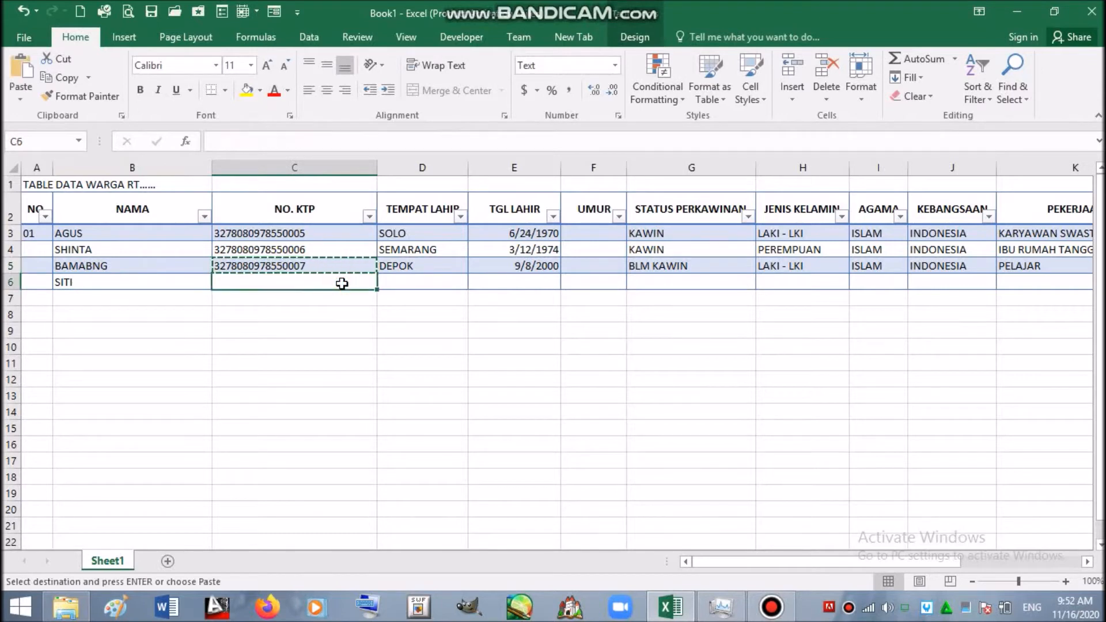
{"action": "key", "text": "Return"}
{"action": "double_click", "coordinate": [342, 283]}
{"action": "left_click_drag", "start_coordinate": [304, 282], "coordinate": [309, 282]}
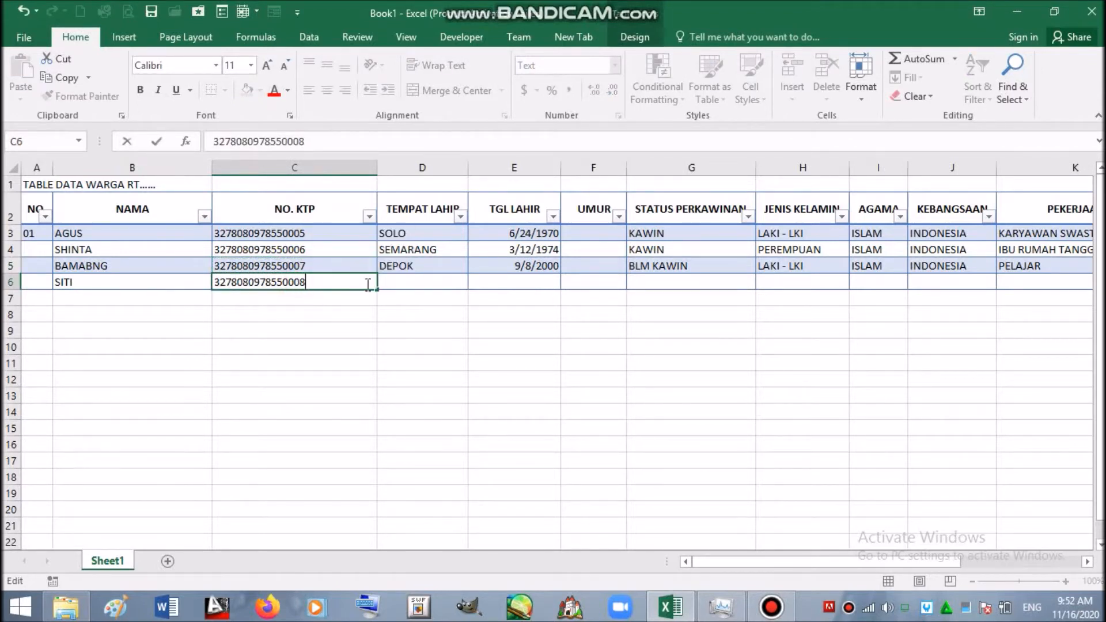
{"action": "left_click", "coordinate": [395, 277]}
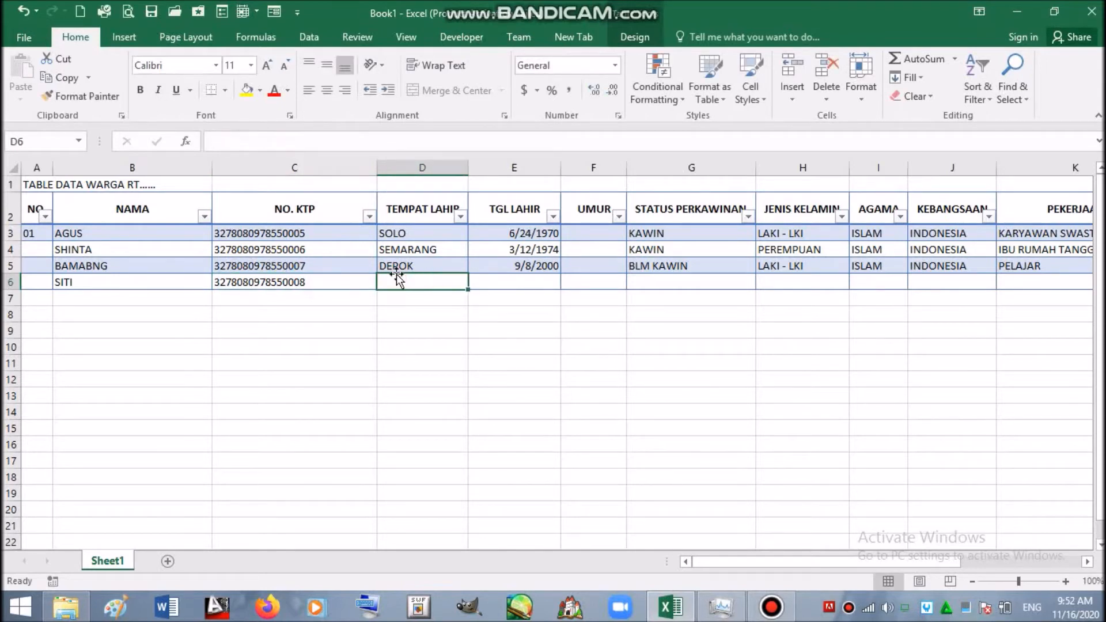
{"action": "left_click", "coordinate": [398, 268]}
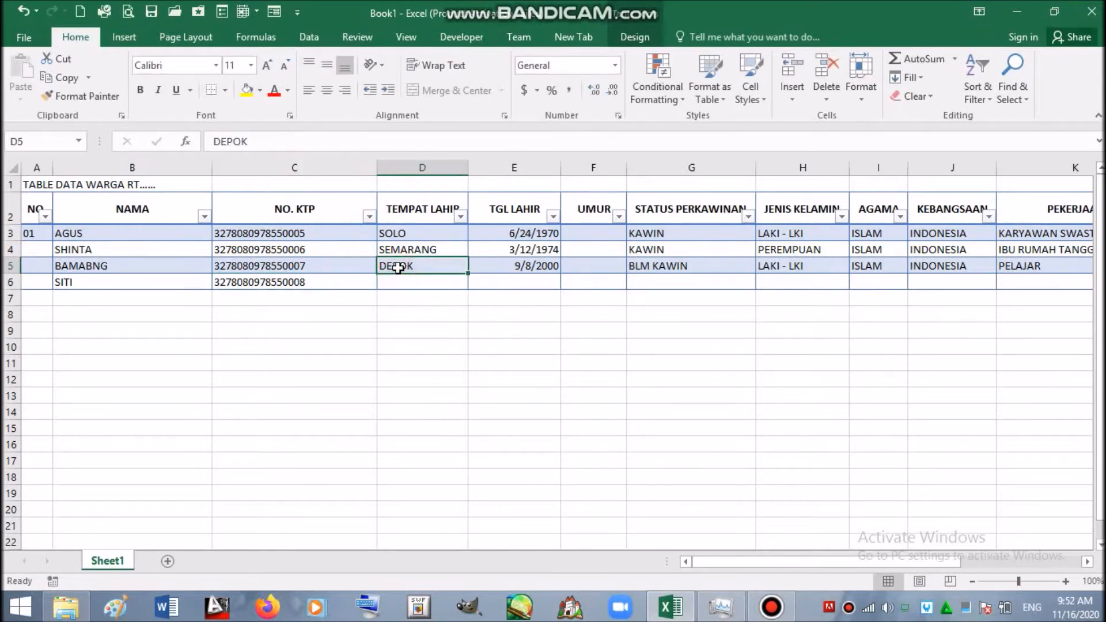
{"action": "key", "text": "ctrl+c"}
{"action": "left_click", "coordinate": [398, 281]}
{"action": "key", "text": "Return"}
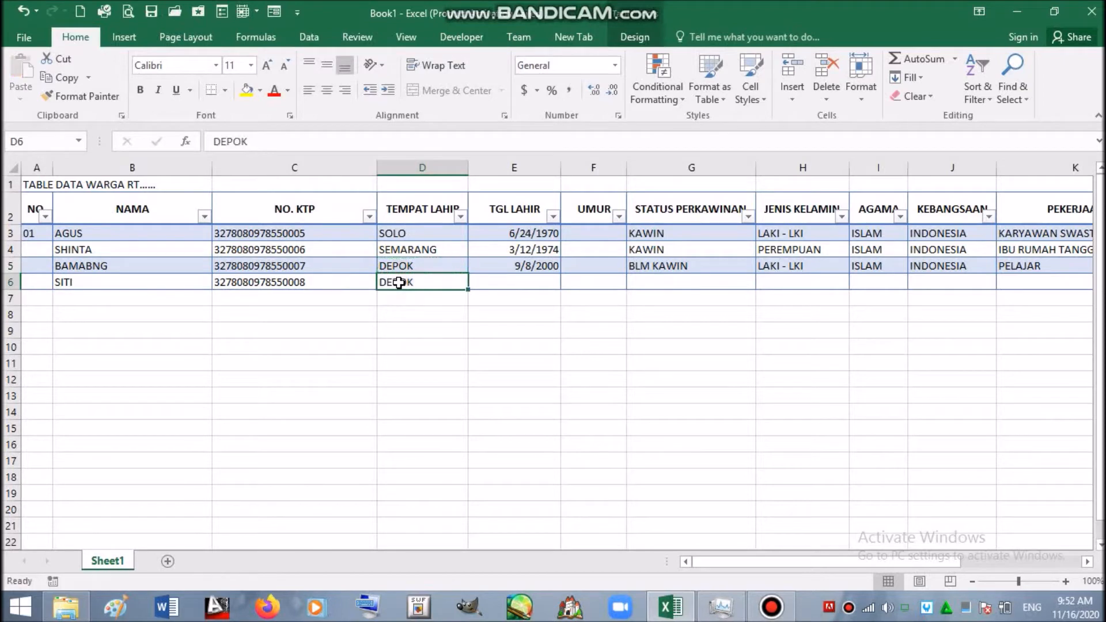
{"action": "left_click", "coordinate": [518, 282]}
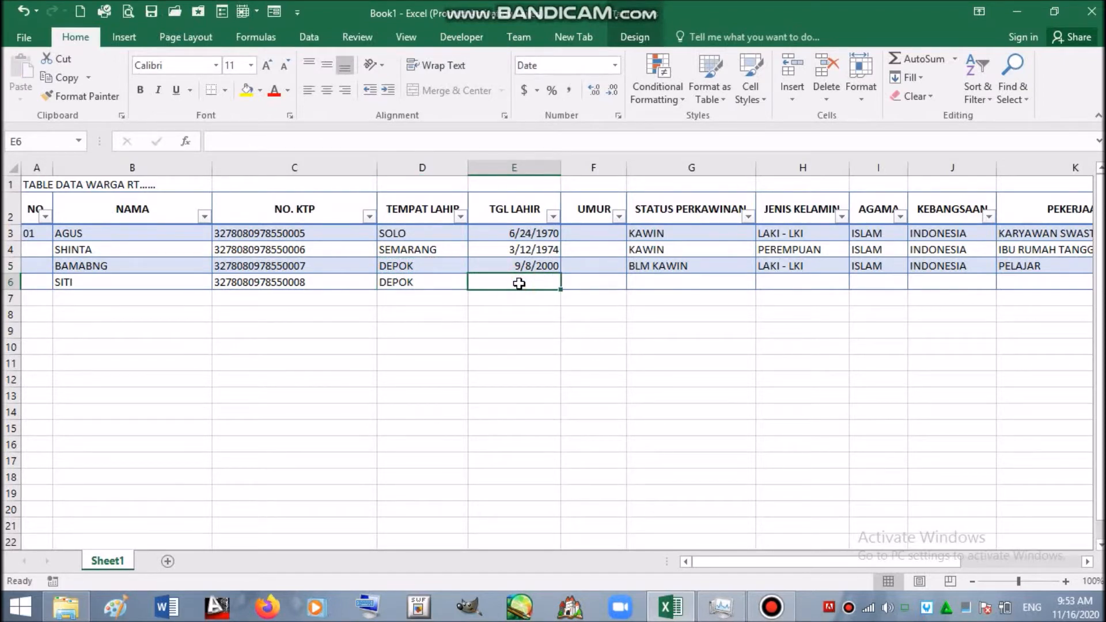
{"action": "type", "text": "11/22/2004"}
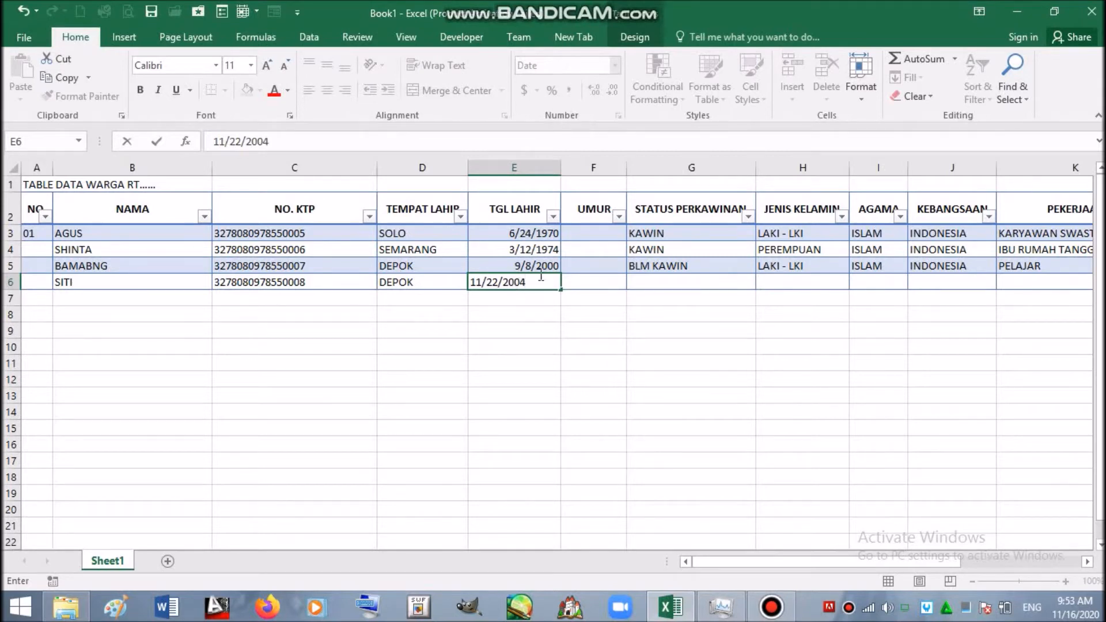
{"action": "left_click", "coordinate": [671, 281]}
- Copy BLM KAWIN from G5 into G6 and PEREMPUAN from H4 into H6
{"action": "left_click", "coordinate": [687, 263]}
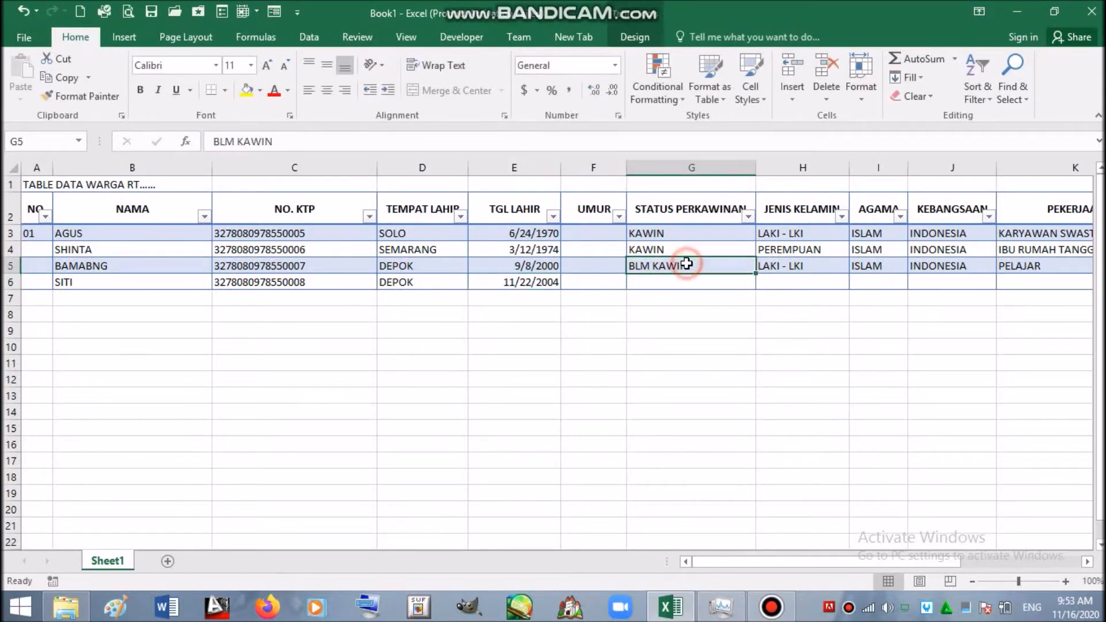
{"action": "key", "text": "ctrl+c"}
{"action": "left_click", "coordinate": [691, 281]}
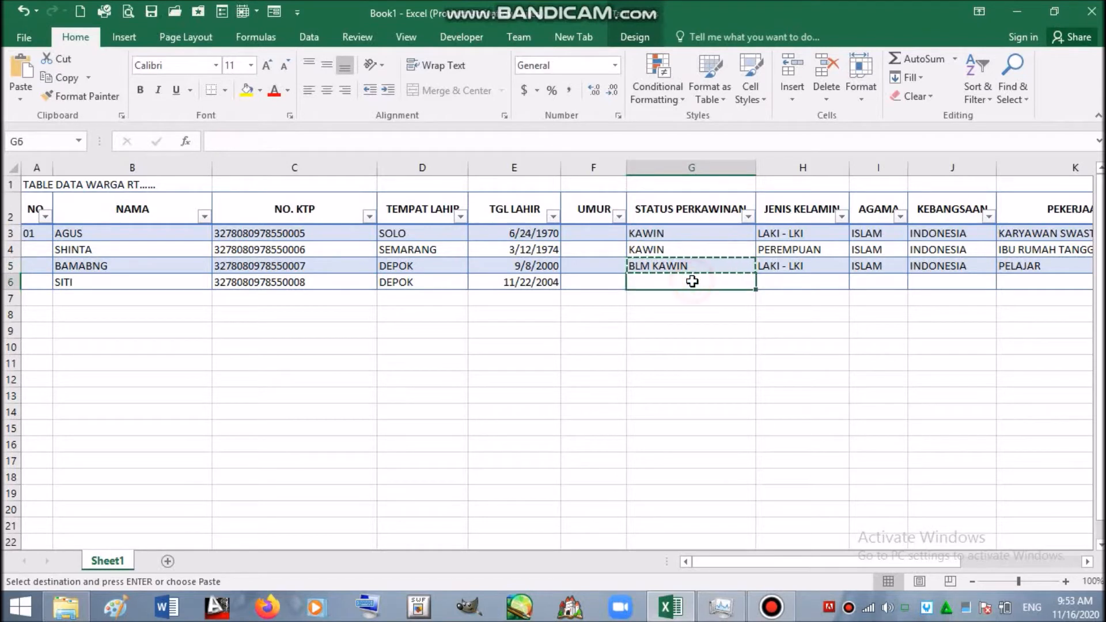
{"action": "key", "text": "Return"}
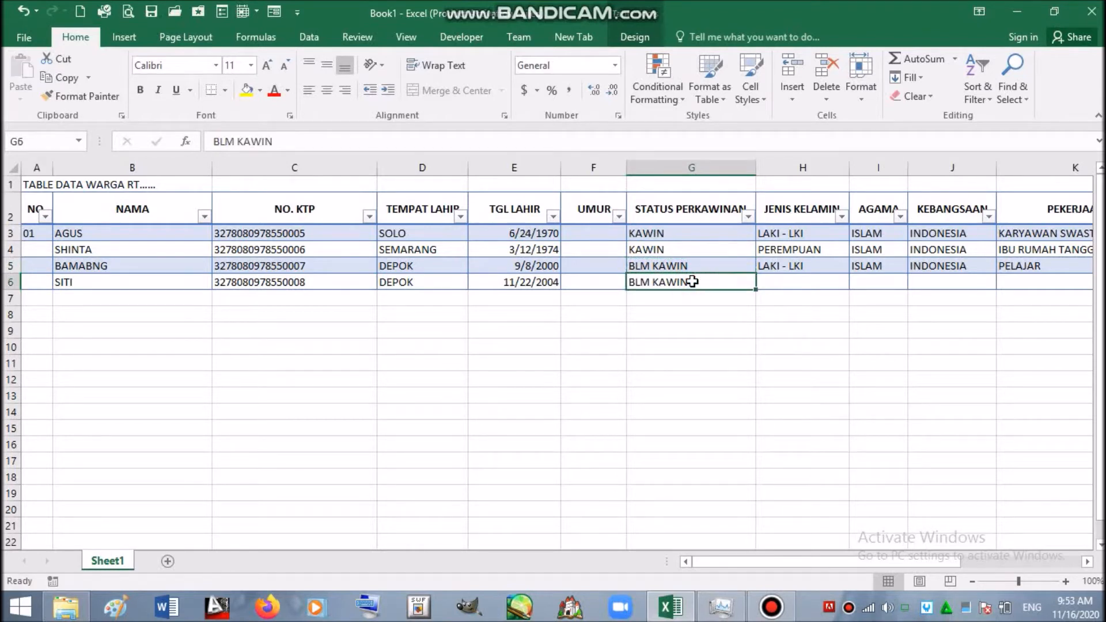
{"action": "left_click", "coordinate": [759, 246]}
{"action": "key", "text": "ctrl+c"}
{"action": "left_click", "coordinate": [775, 279]}
{"action": "key", "text": "Return"}
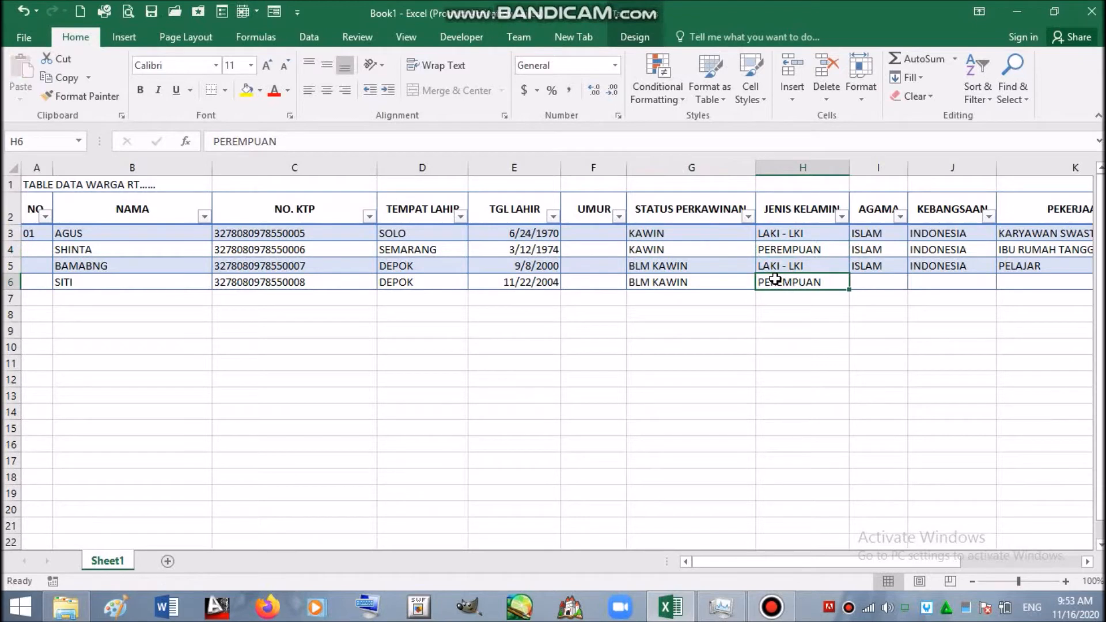
- Copy row 5's religion-to-address values I5:M5 into I6:M6
{"action": "left_click", "coordinate": [863, 271]}
{"action": "key", "text": "ctrl+shift+Right"}
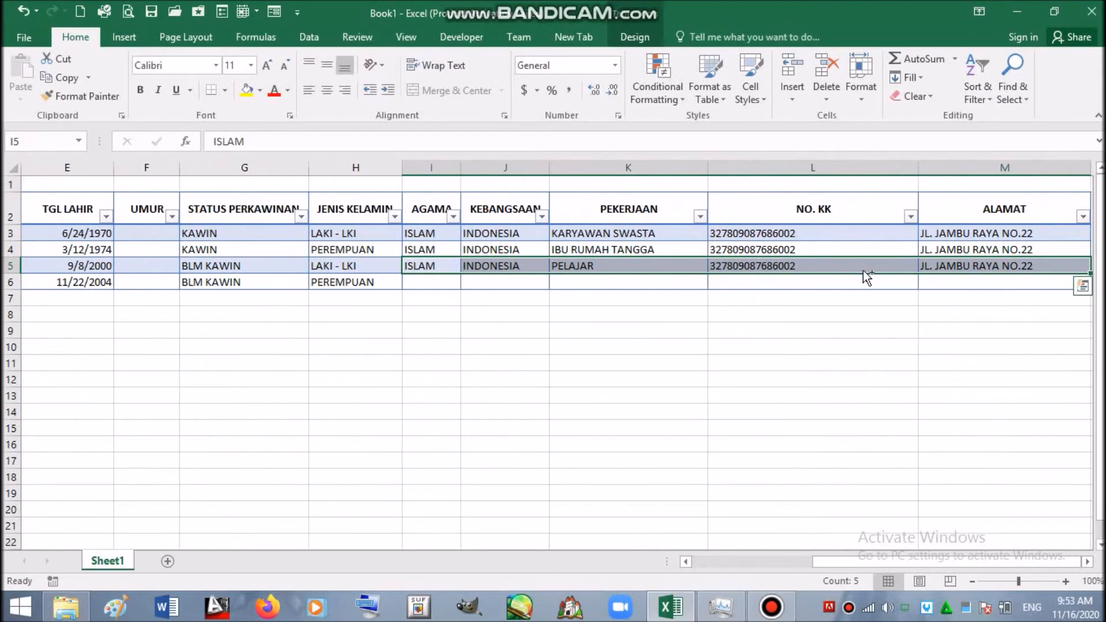
{"action": "key", "text": "ctrl+c"}
{"action": "key", "text": "Down"}
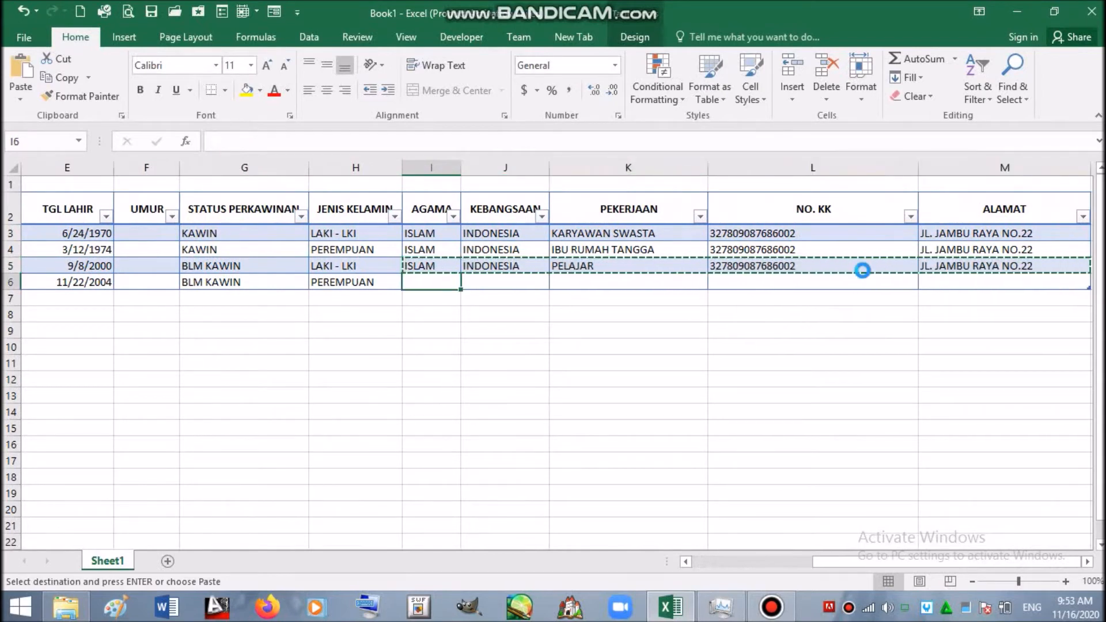
{"action": "key", "text": "Return"}
{"action": "key", "text": "Left"}
{"action": "key", "text": "Home"}
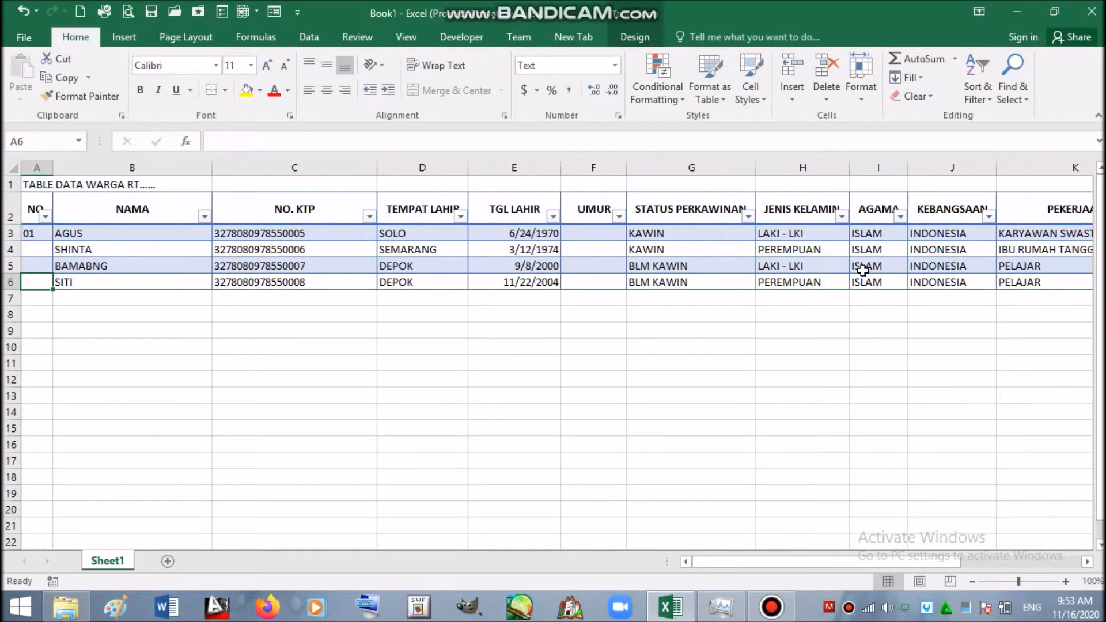
- Fill A7:E7 with 02, the head's name, his KTP number, JEPARA and 5/12/1967
{"action": "left_click", "coordinate": [40, 298]}
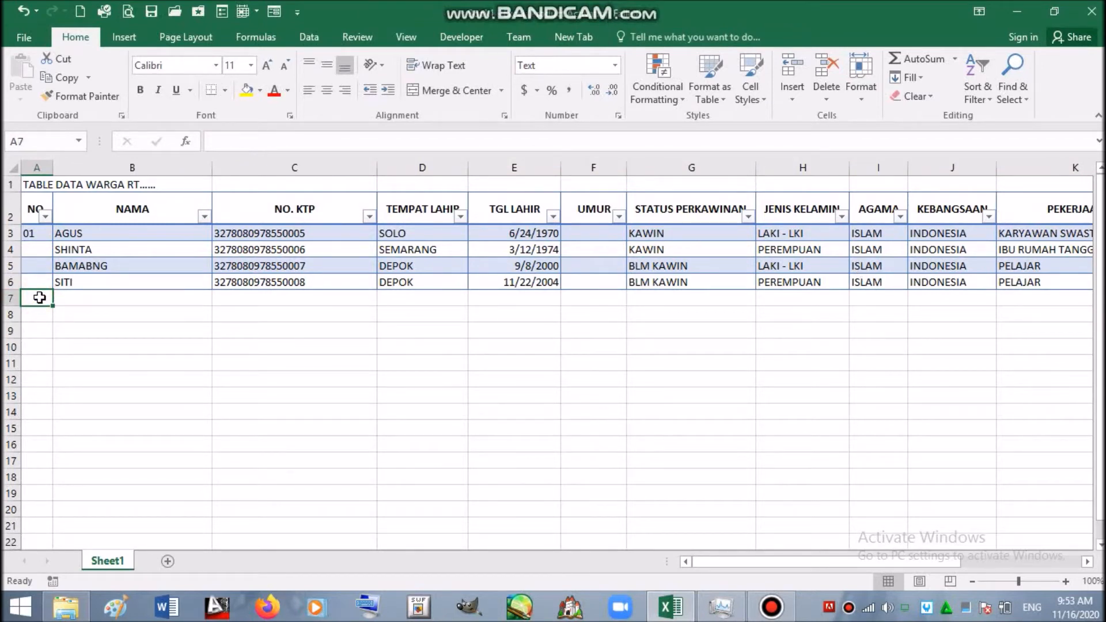
{"action": "type", "text": "02"}
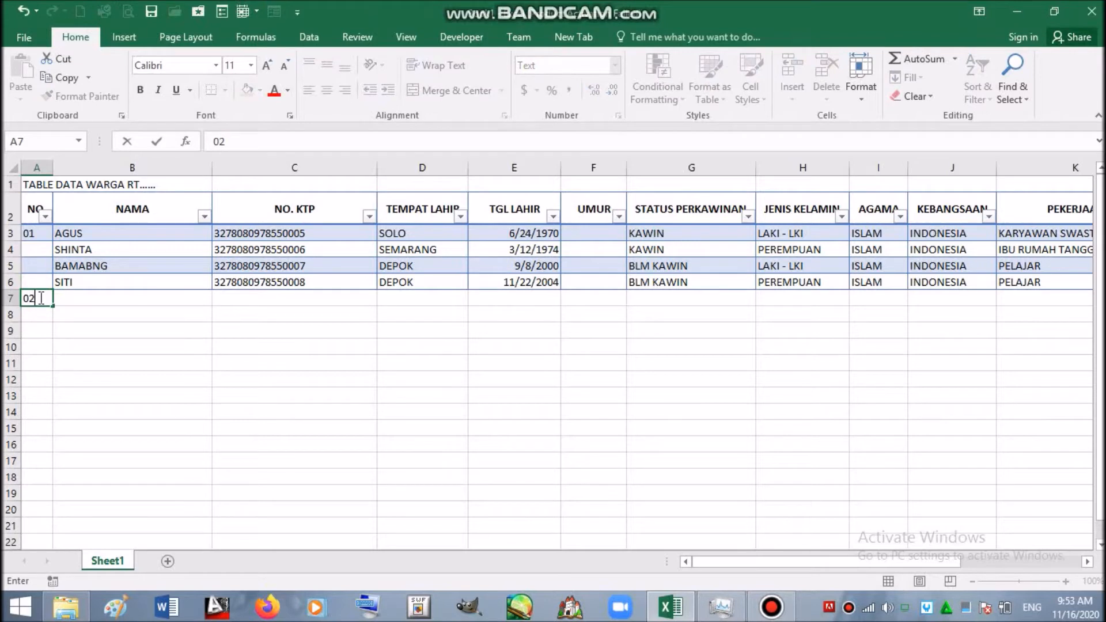
{"action": "left_click", "coordinate": [138, 299]}
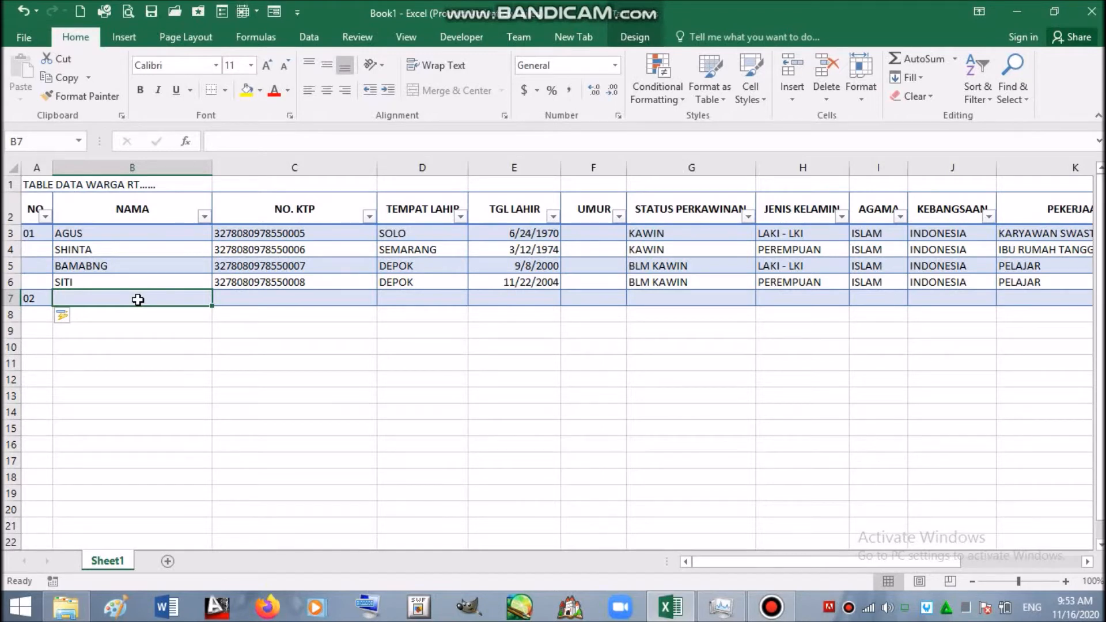
{"action": "type", "text": "AM"}
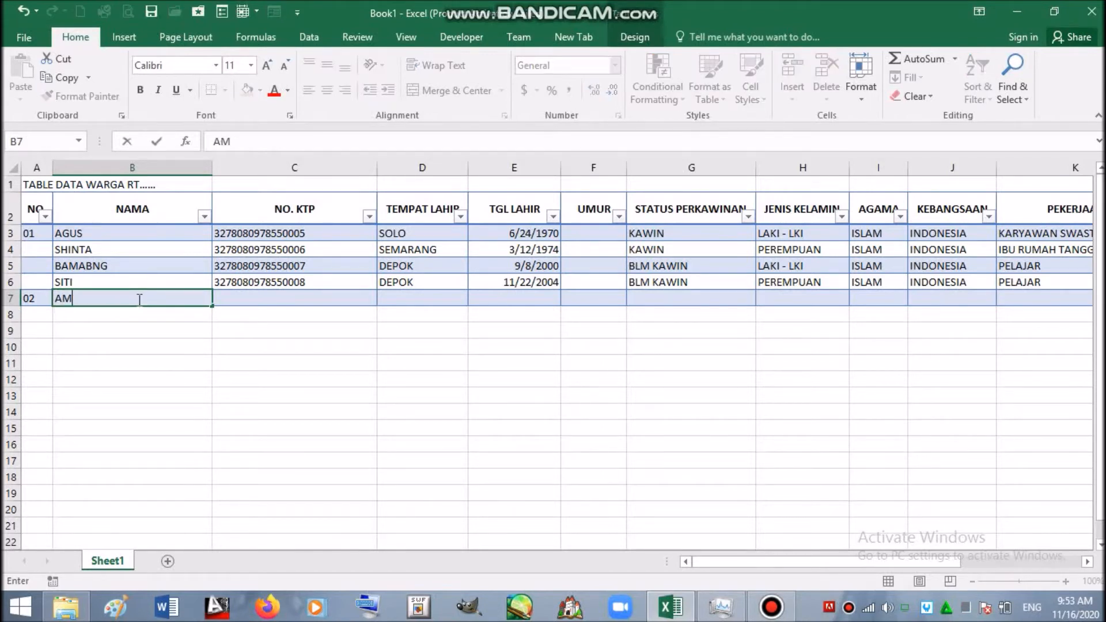
{"action": "type", "text": "BDULLAH"}
{"action": "left_click", "coordinate": [233, 297]}
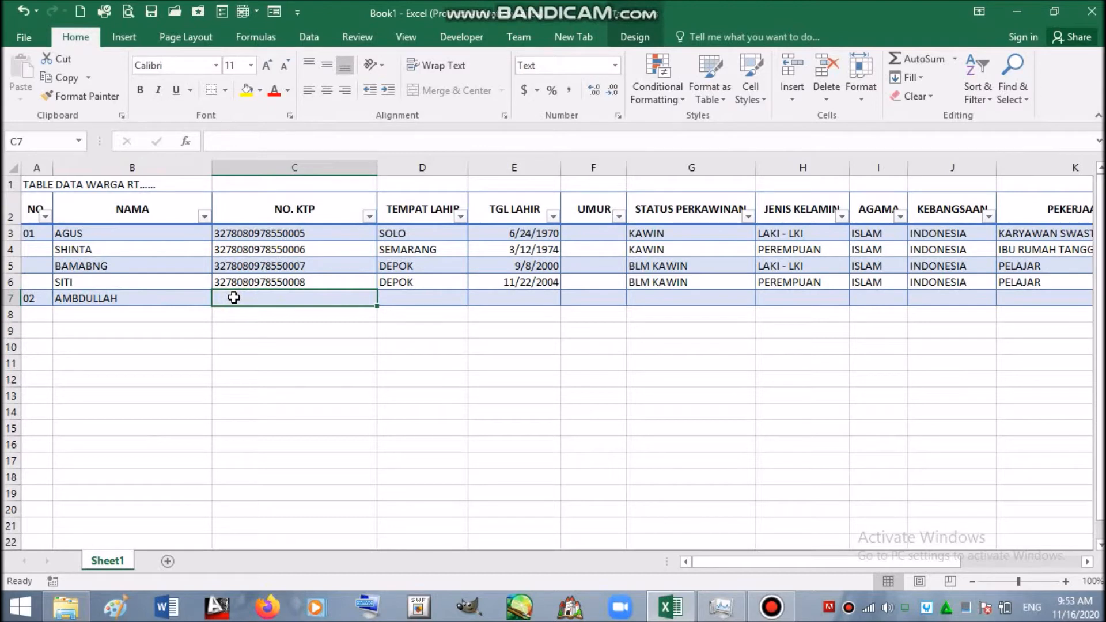
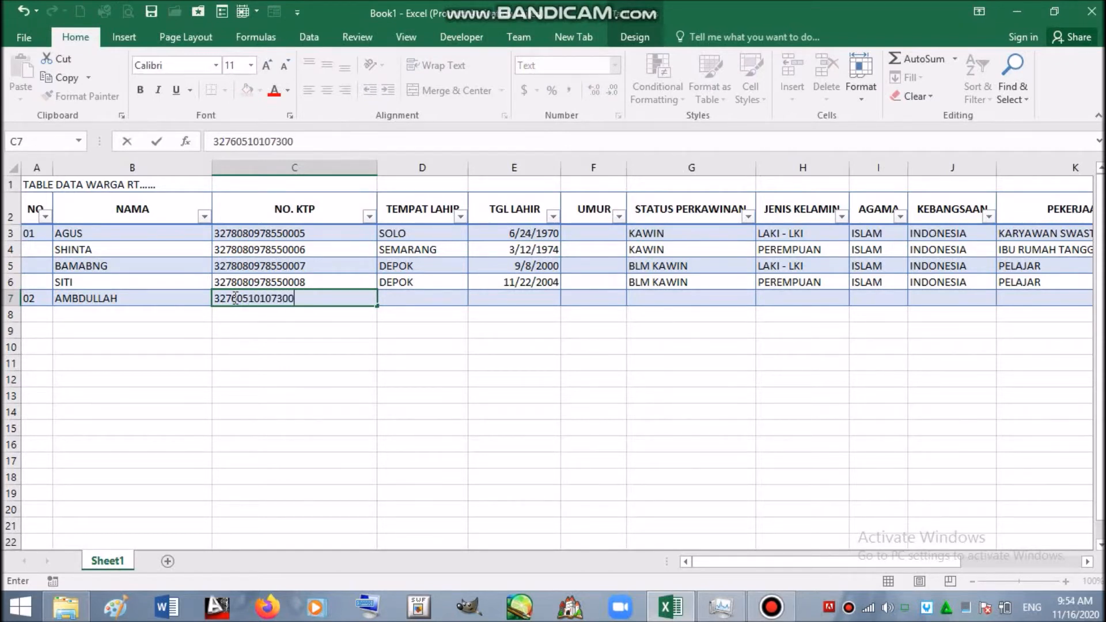
{"action": "key", "text": "Return"}
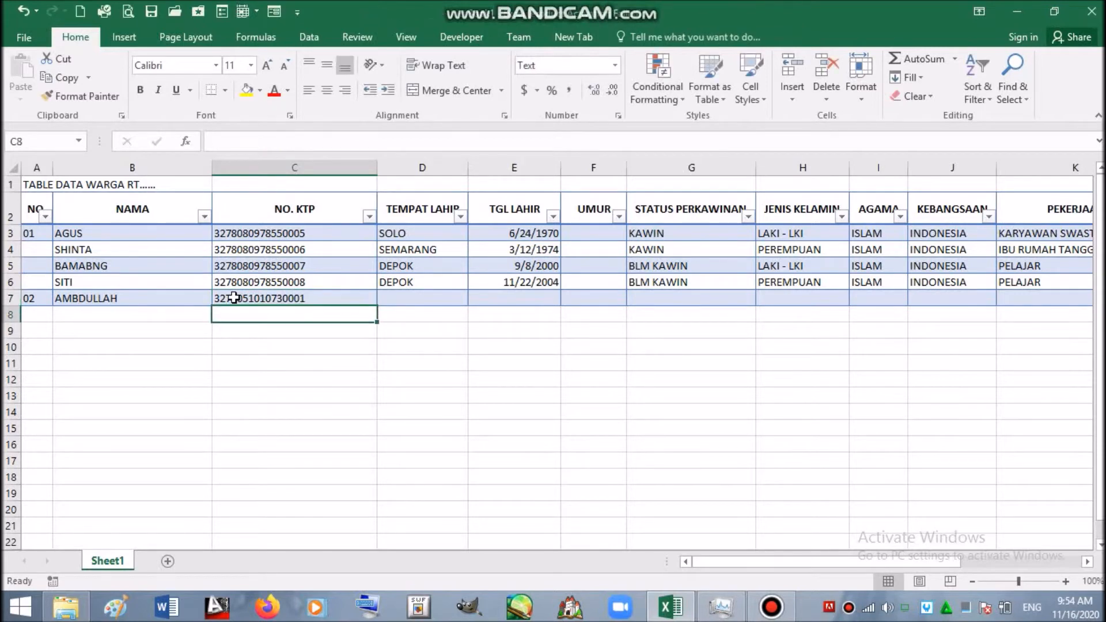
{"action": "left_click", "coordinate": [399, 296]}
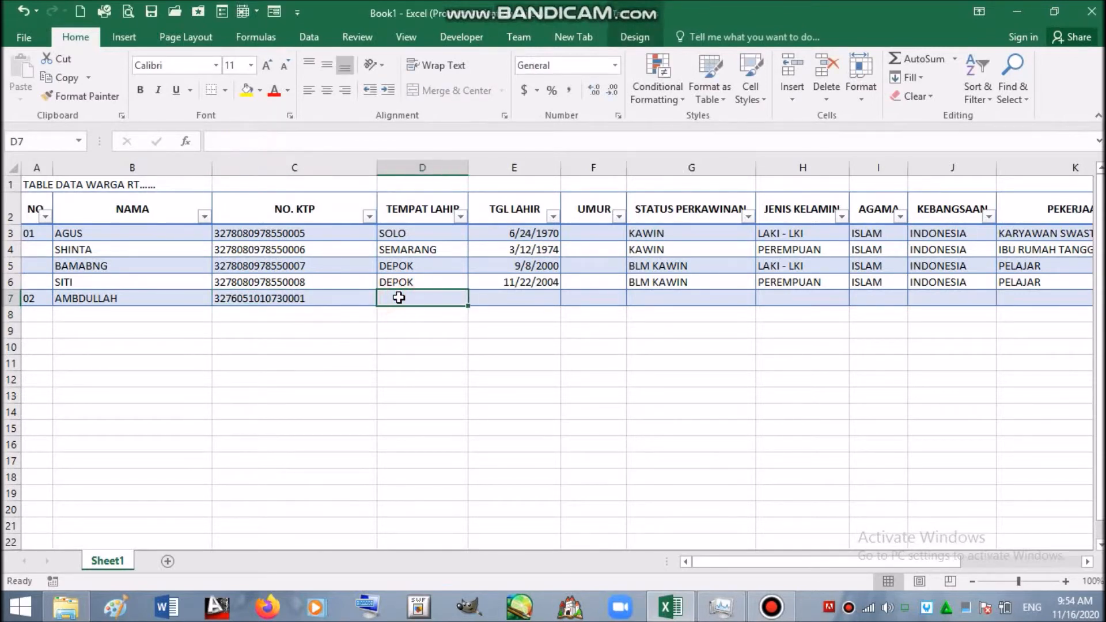
{"action": "type", "text": "JEP"}
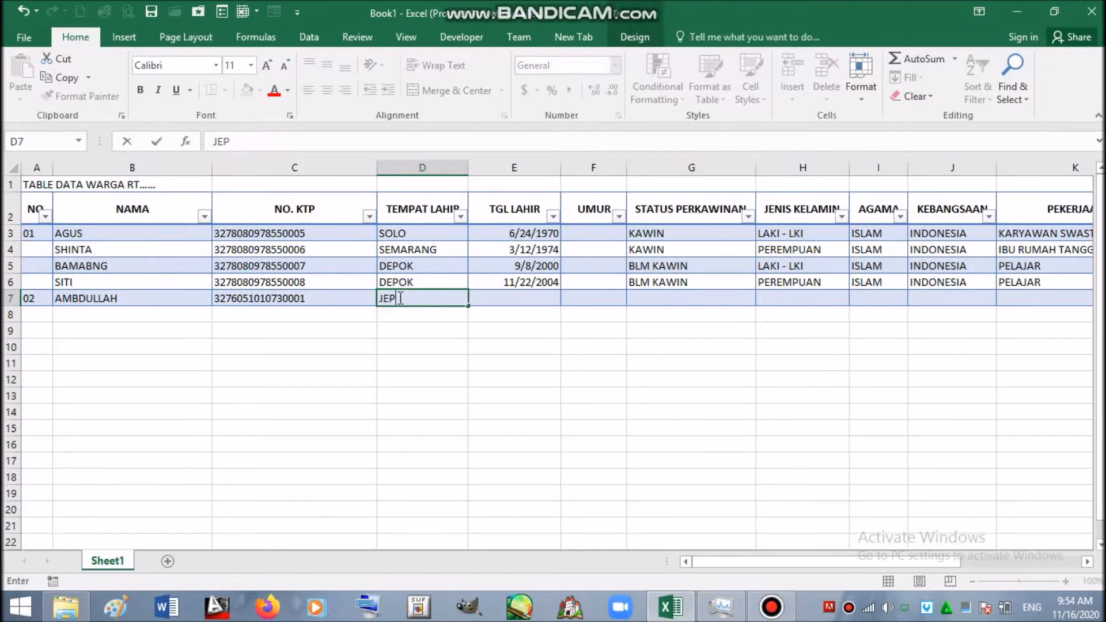
{"action": "type", "text": "ARA"}
{"action": "left_click", "coordinate": [487, 300]}
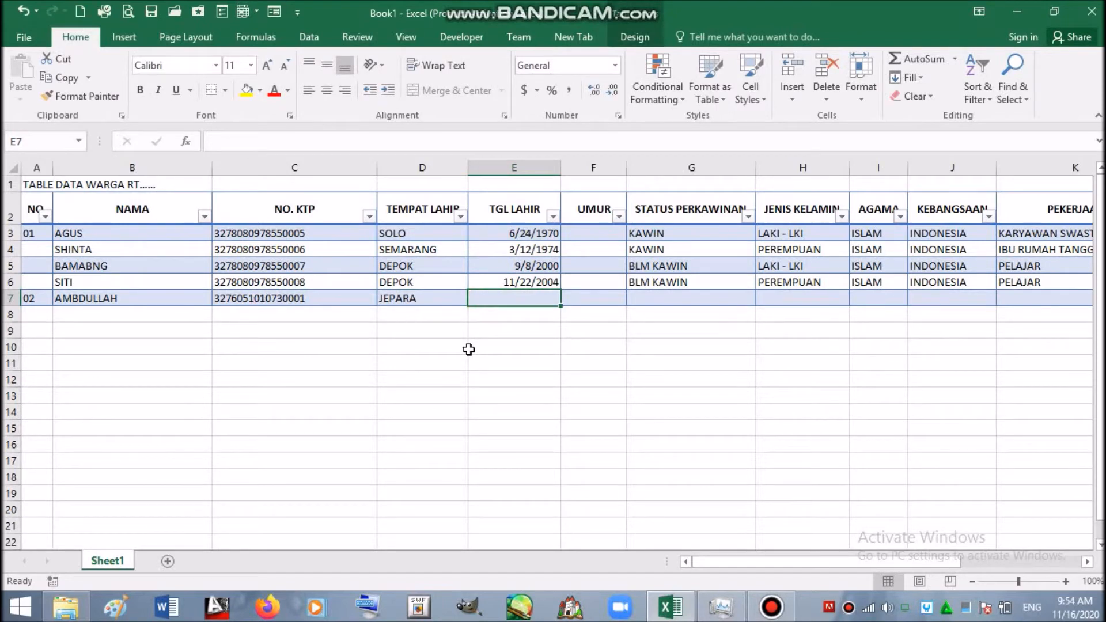
{"action": "type", "text": "5/1"}
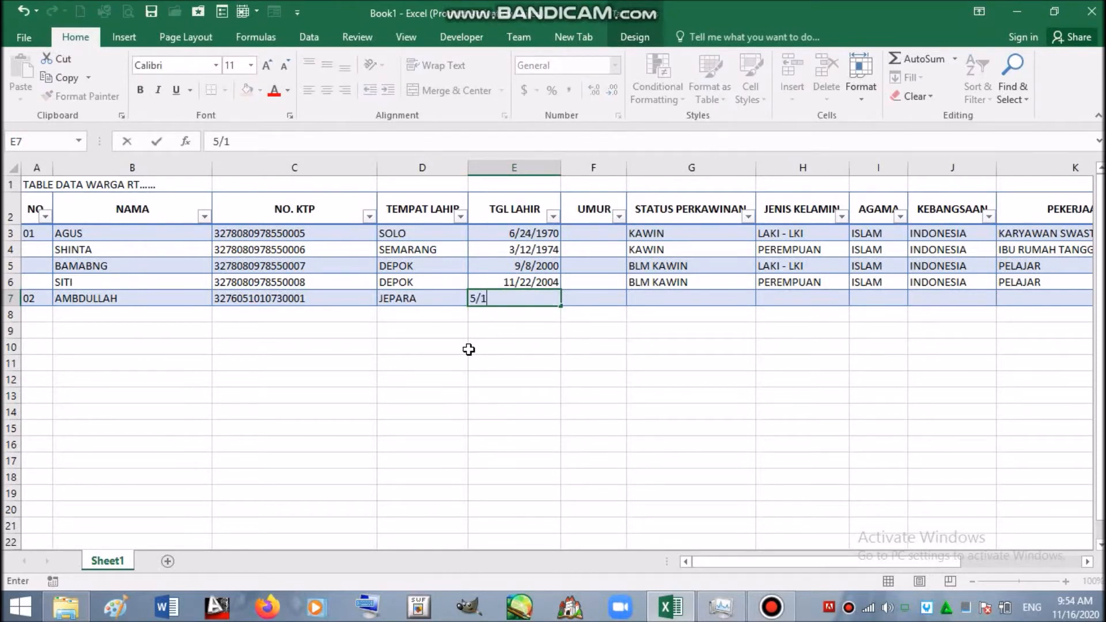
{"action": "type", "text": "2/1967"}
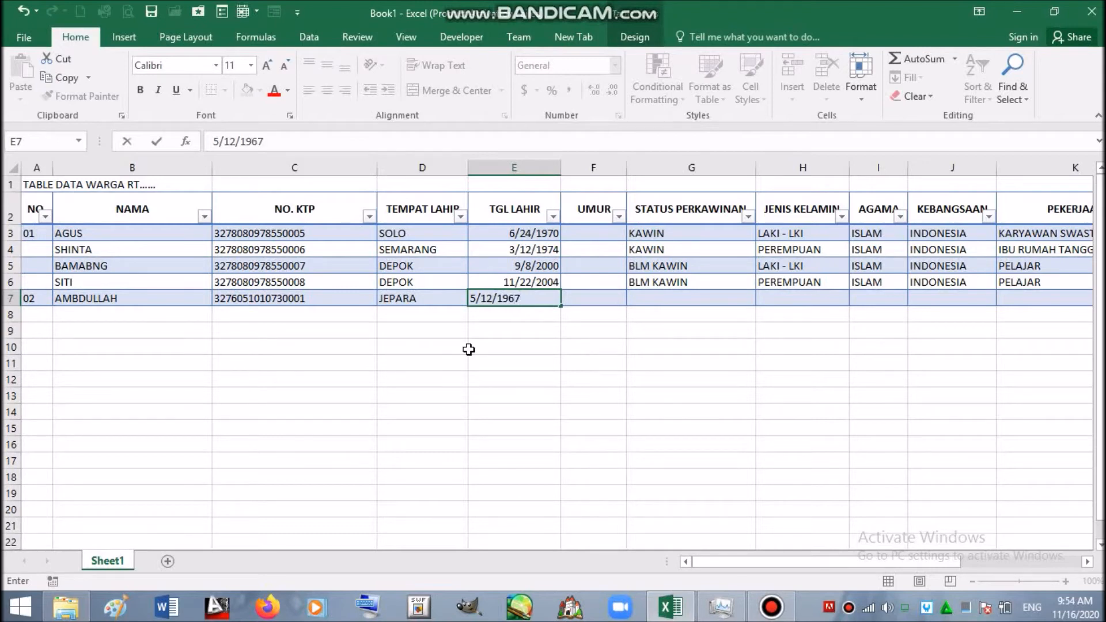
{"action": "left_click", "coordinate": [648, 297]}
- Copy KAWIN from G3 into G7 and LAKI - LKI from H5 into H7
{"action": "left_click", "coordinate": [645, 236]}
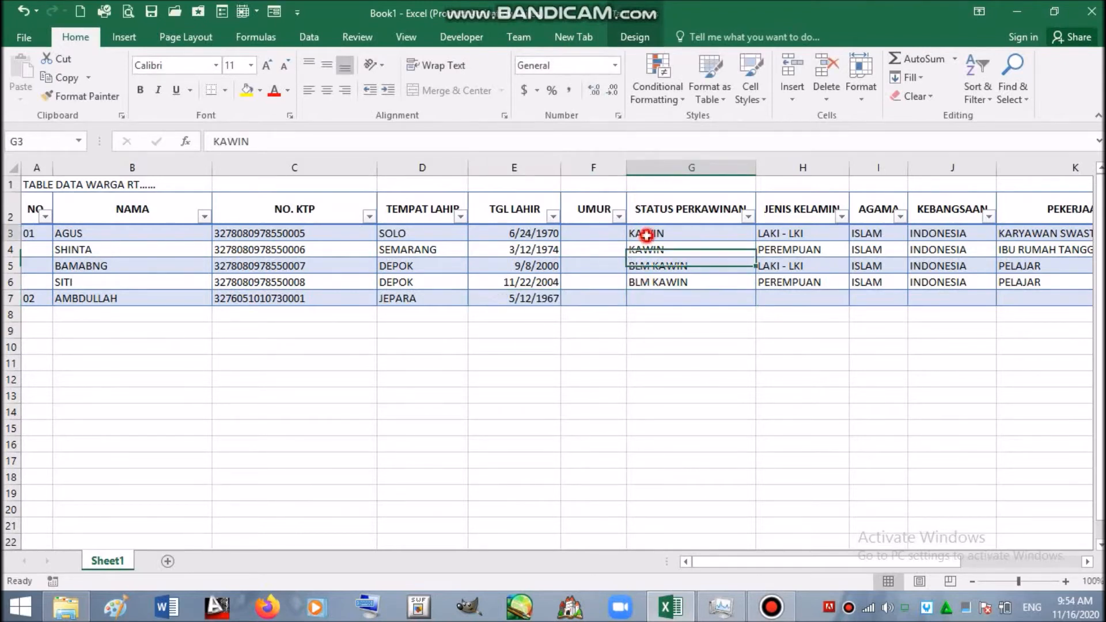
{"action": "key", "text": "ctrl+c"}
{"action": "left_click", "coordinate": [661, 298]}
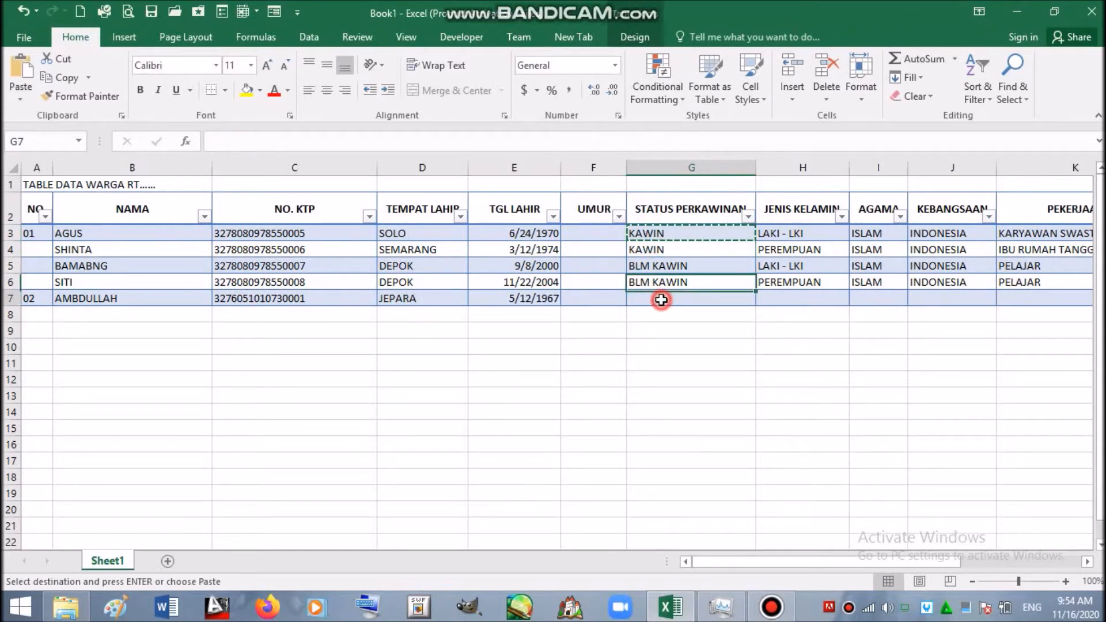
{"action": "key", "text": "Return"}
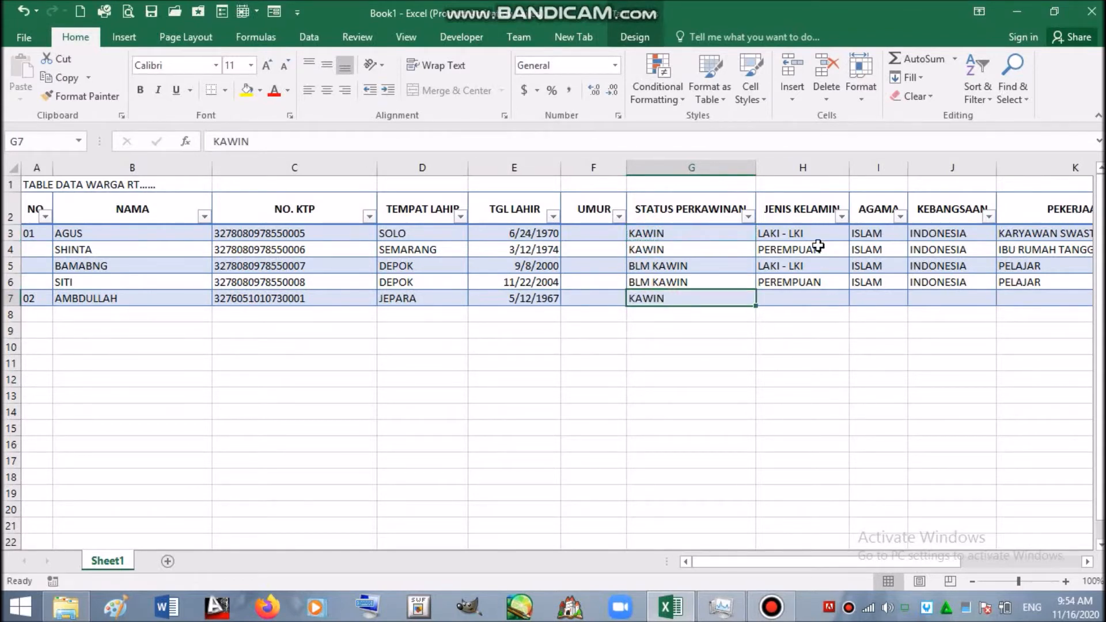
{"action": "left_click", "coordinate": [810, 264]}
{"action": "key", "text": "ctrl+c"}
{"action": "left_click", "coordinate": [806, 295]}
{"action": "key", "text": "Return"}
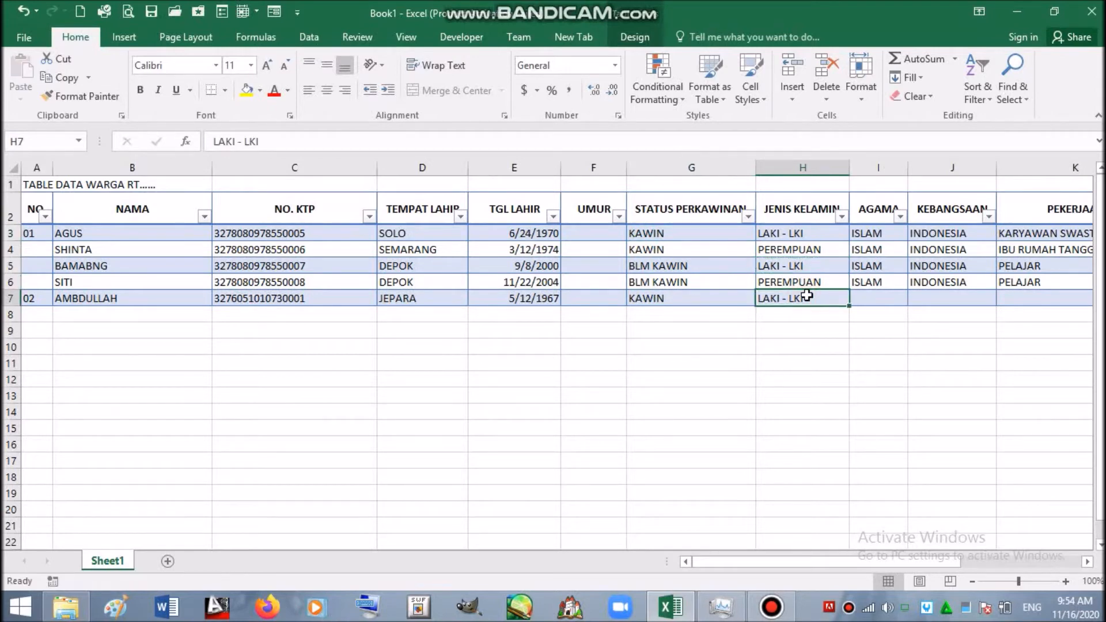
- Copy ISLAM and INDONESIA from I3:J3 into I7:J7
{"action": "left_click", "coordinate": [877, 282]}
{"action": "left_click", "coordinate": [875, 233]}
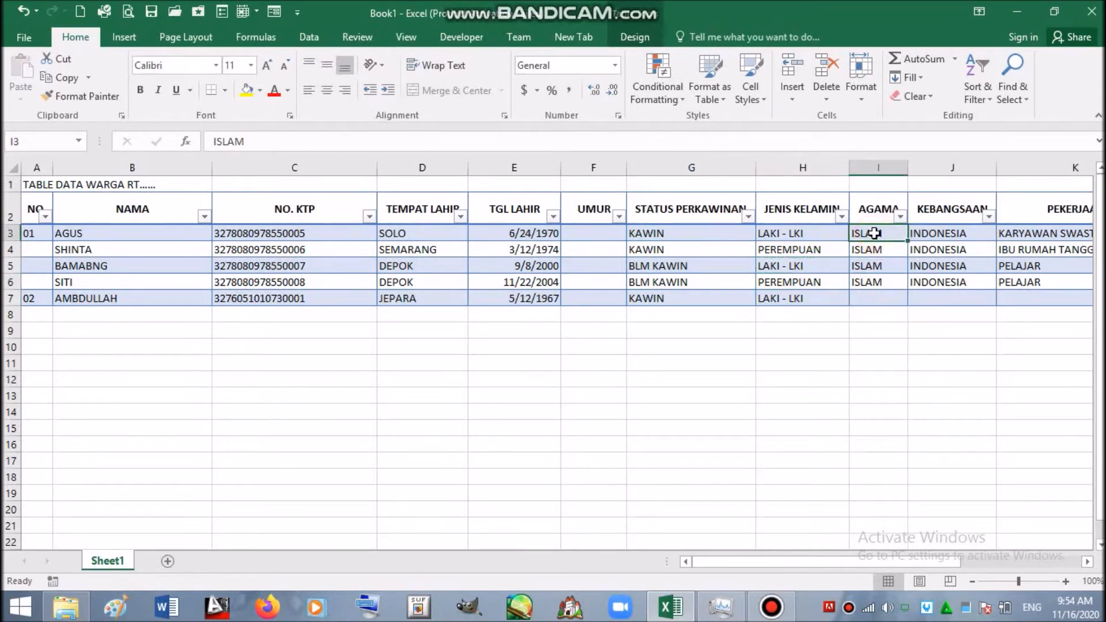
{"action": "key", "text": "shift+Right"}
{"action": "key", "text": "ctrl+c"}
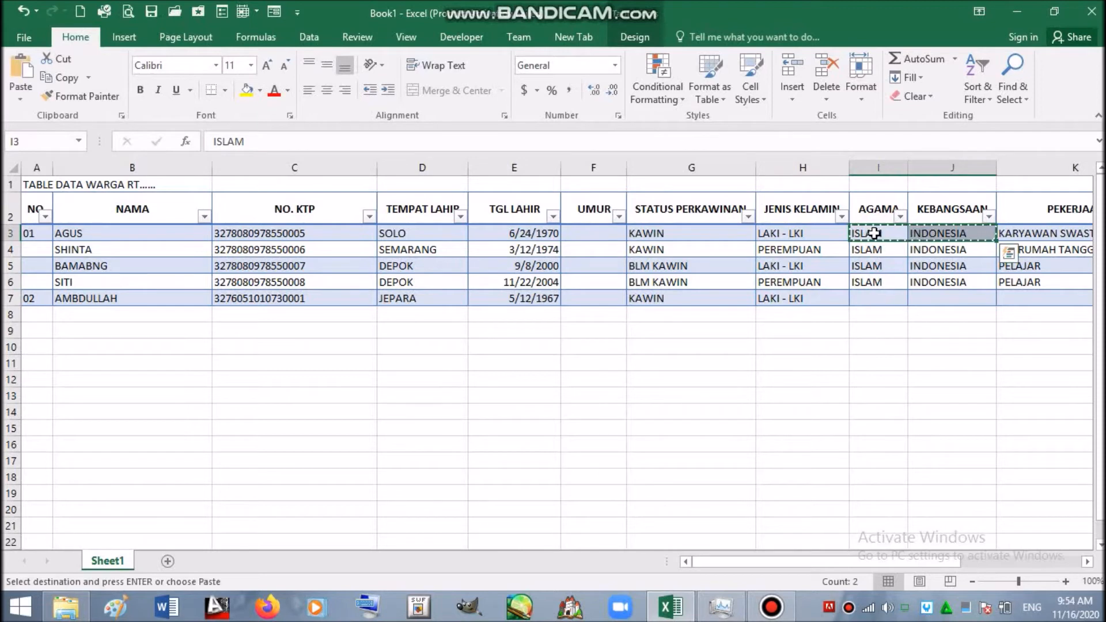
{"action": "left_click", "coordinate": [863, 297]}
{"action": "key", "text": "Return"}
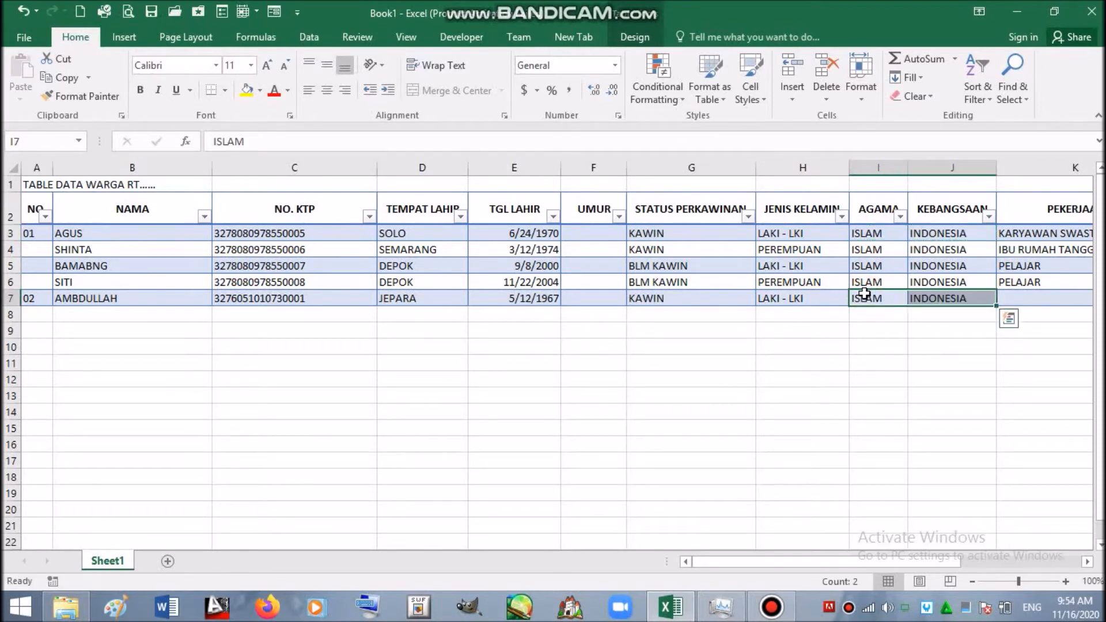
{"action": "key", "text": "Right"}
{"action": "key", "text": "Right"}
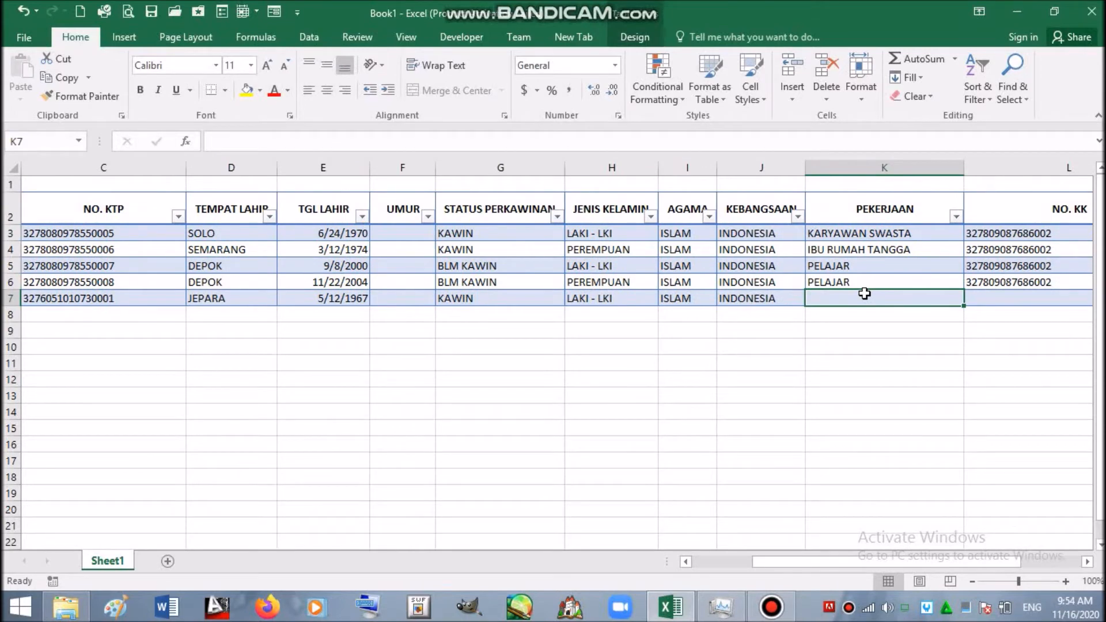
- Enter occupation WIRASWASTA in K7 and the family card number in L7
{"action": "type", "text": "W"}
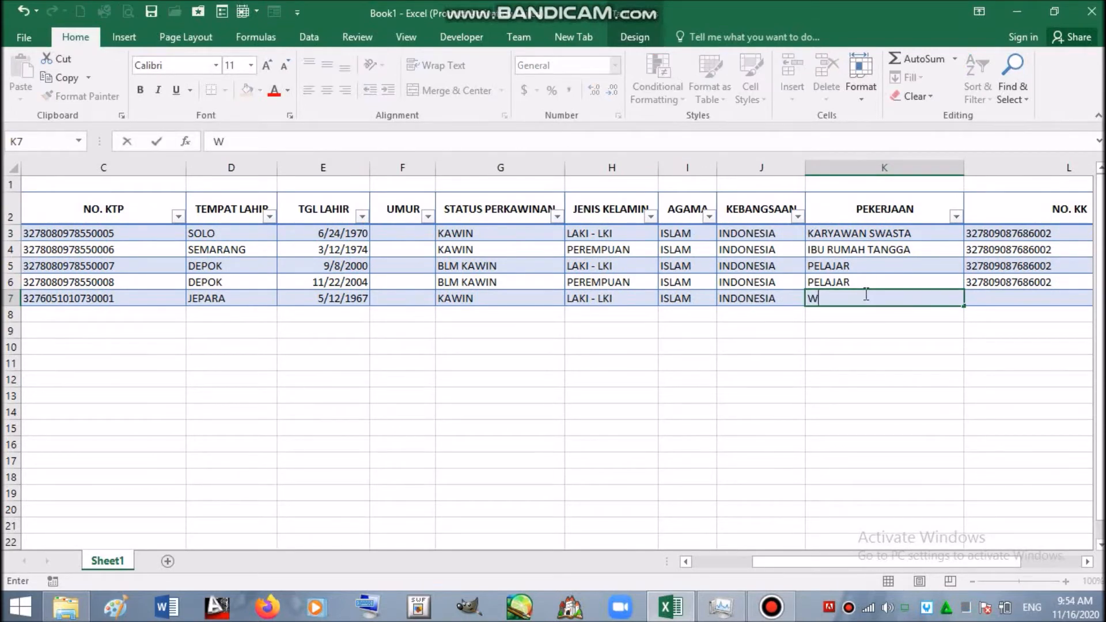
{"action": "type", "text": "IRASWASTA"}
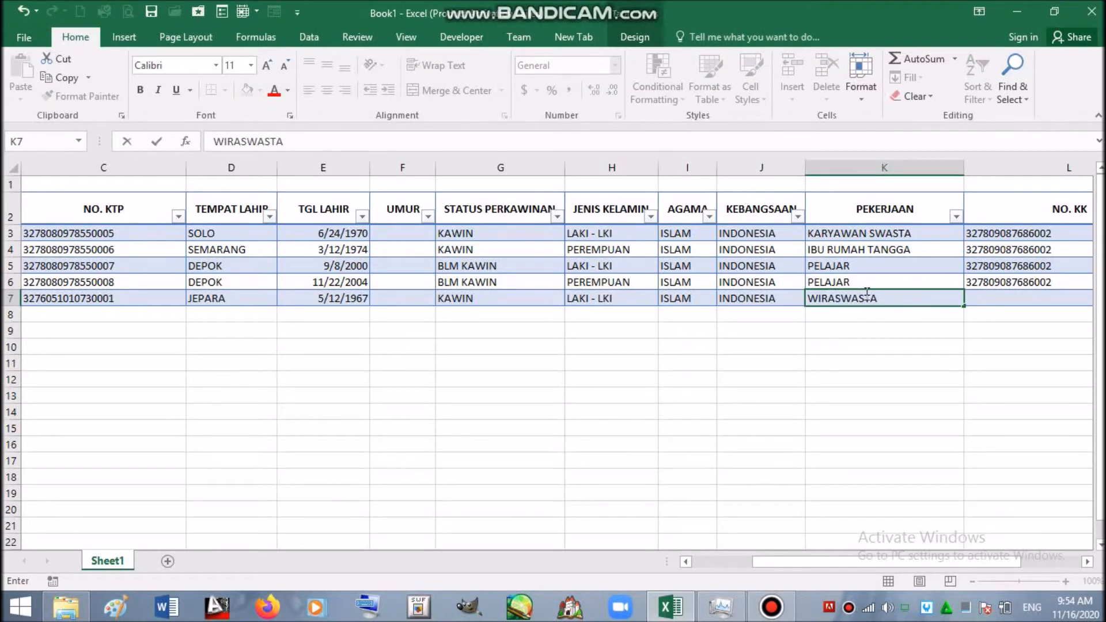
{"action": "left_click", "coordinate": [1017, 297]}
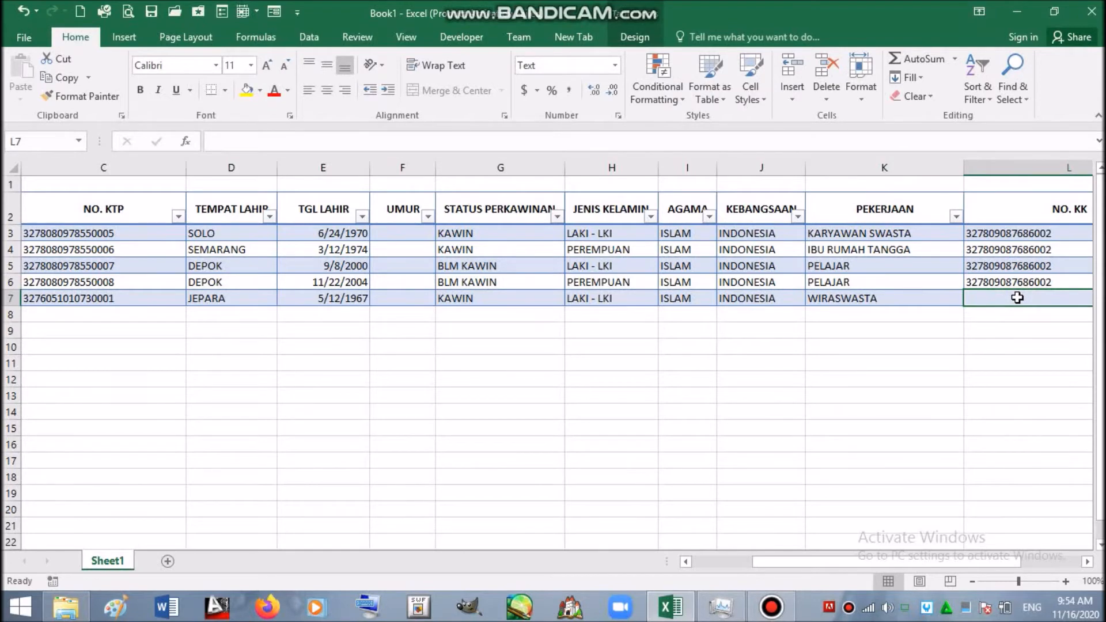
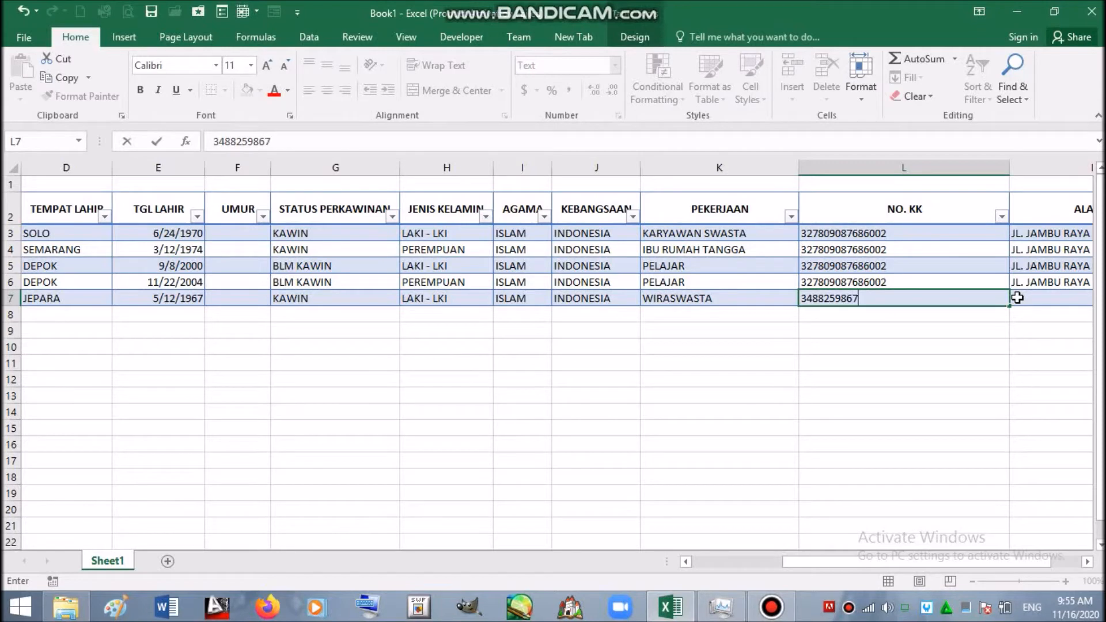
{"action": "key", "text": "Return"}
- Type family 02's new street address into the ALAMAT cell M7
{"action": "left_click", "coordinate": [1017, 298]}
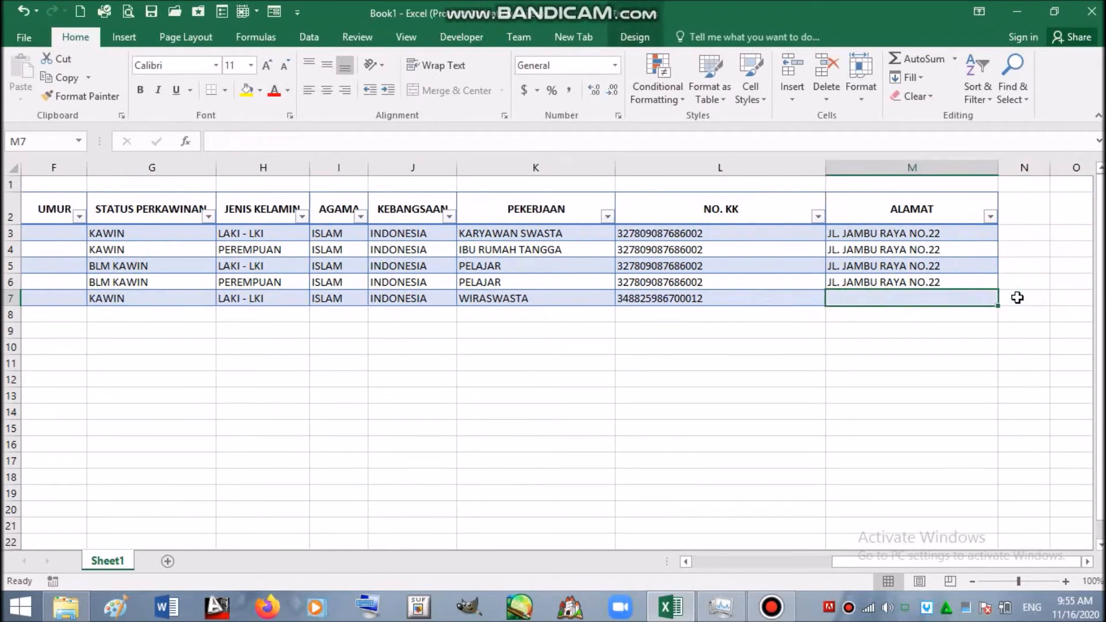
{"action": "type", "text": "JK"}
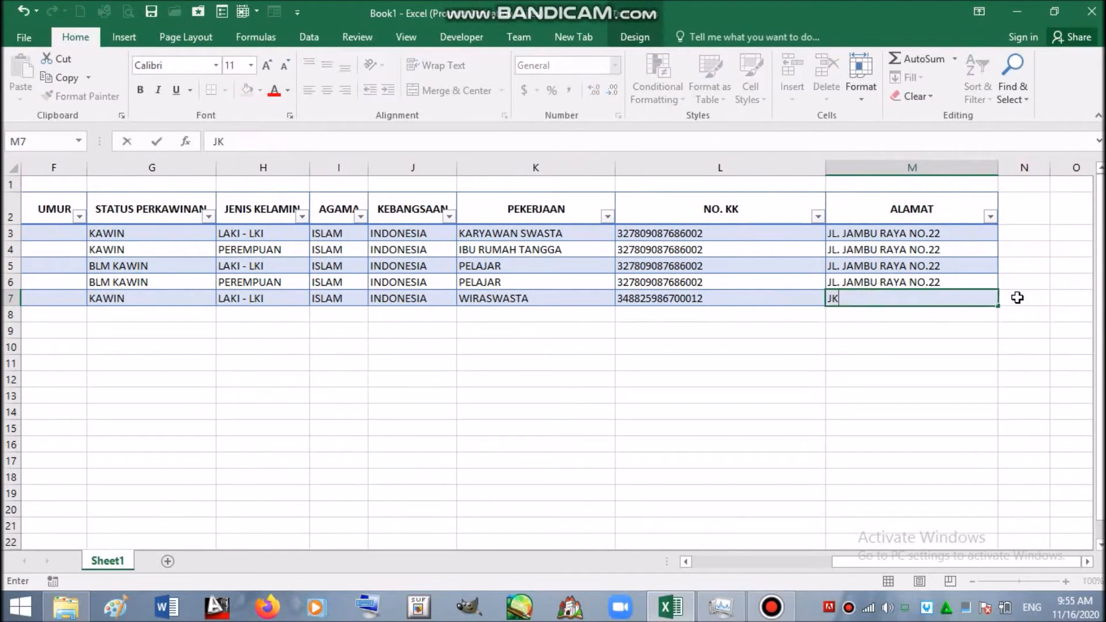
{"action": "key", "text": "BackSpace"}
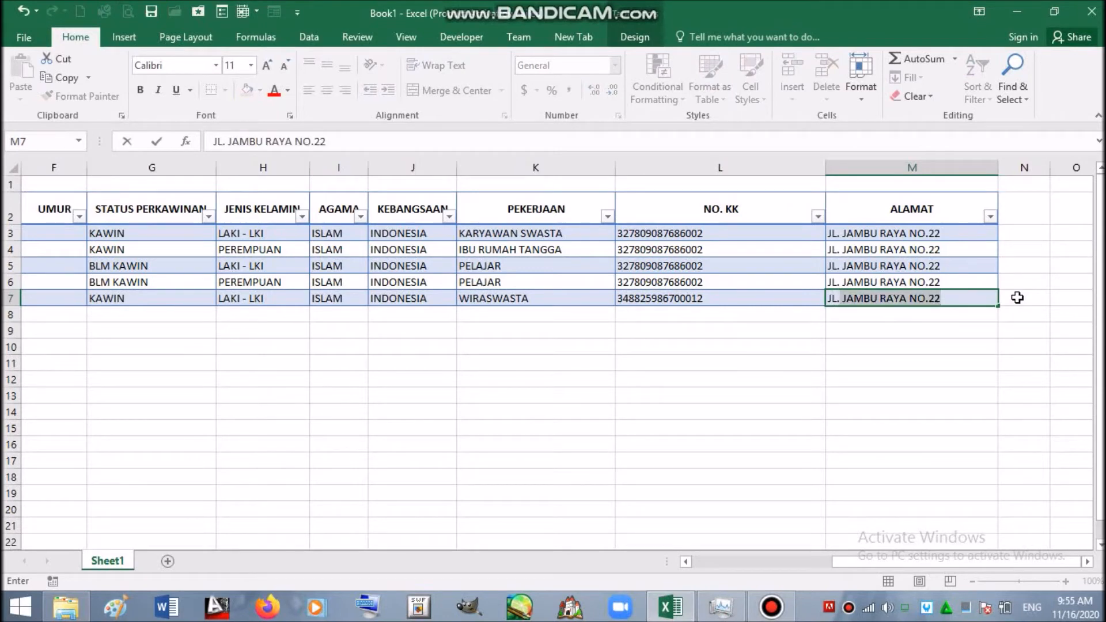
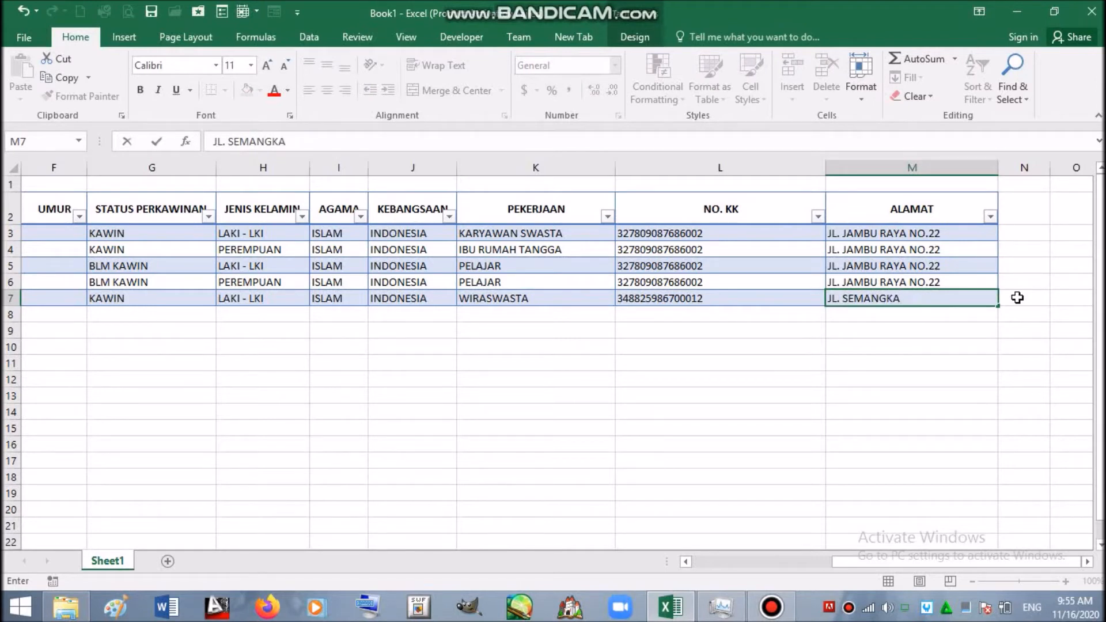
{"action": "key", "text": "Return"}
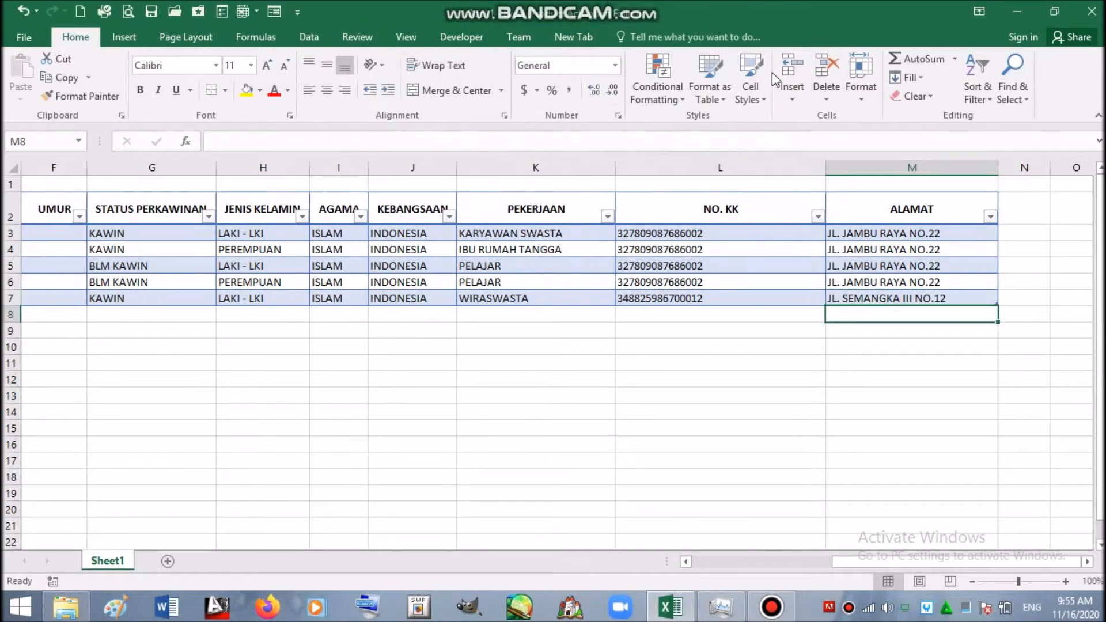
{"action": "key", "text": "Left"}
{"action": "key", "text": "Left"}
{"action": "key", "text": "Left"}
{"action": "key", "text": "Left"}
{"action": "key", "text": "Left"}
{"action": "key", "text": "Left"}
{"action": "key", "text": "Left"}
{"action": "key", "text": "Left"}
{"action": "key", "text": "Left"}
{"action": "key", "text": "Left"}
{"action": "key", "text": "Left"}
{"action": "key", "text": "Left"}
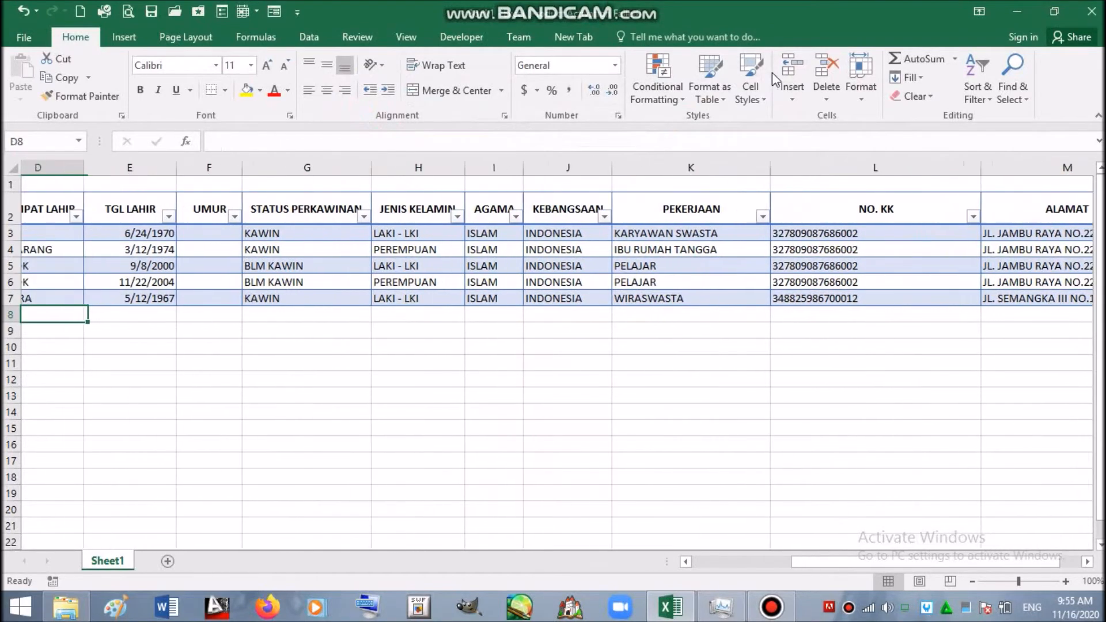
- Enter the second member's name in B8 and reuse row 7's ID in C8, ending it in 2
{"action": "key", "text": "Right"}
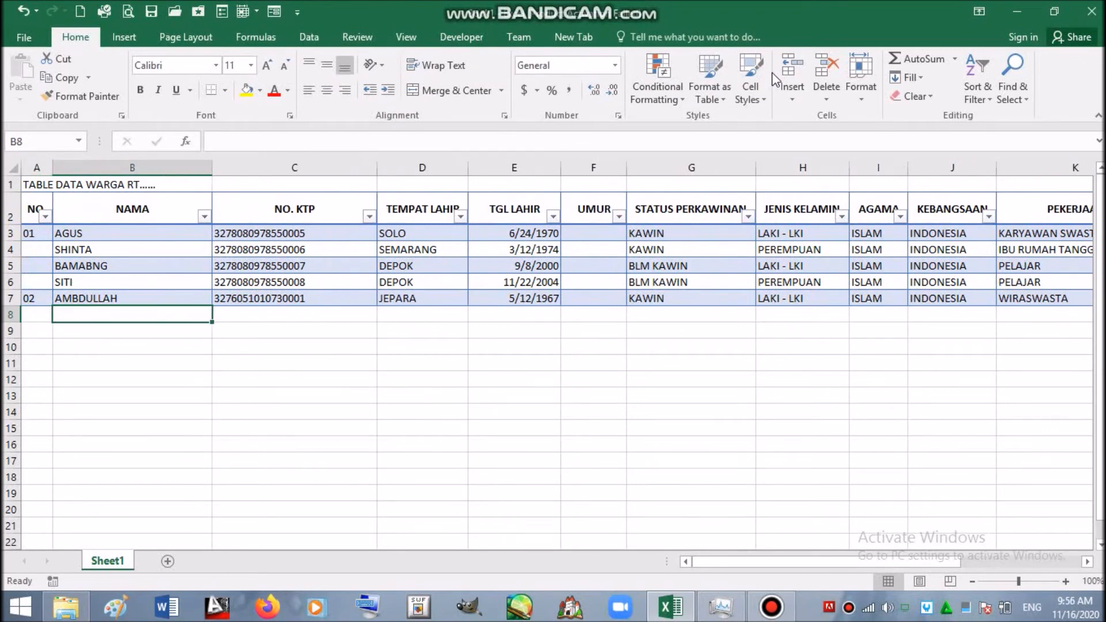
{"action": "type", "text": "MINAH"}
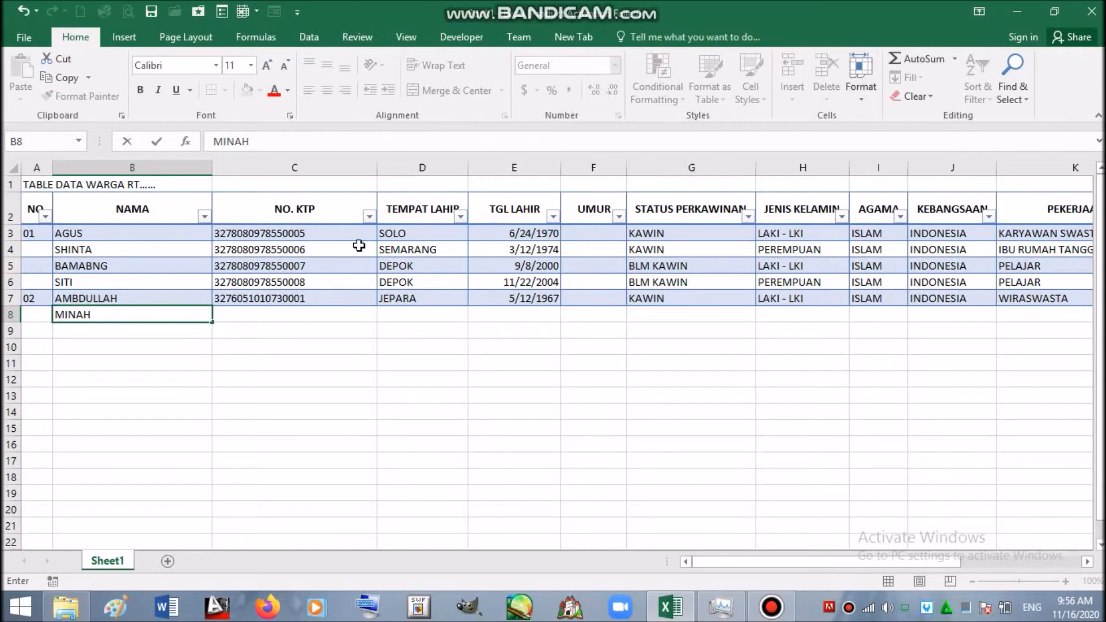
{"action": "left_click", "coordinate": [312, 299]}
{"action": "key", "text": "ctrl+c"}
{"action": "left_click", "coordinate": [316, 315]}
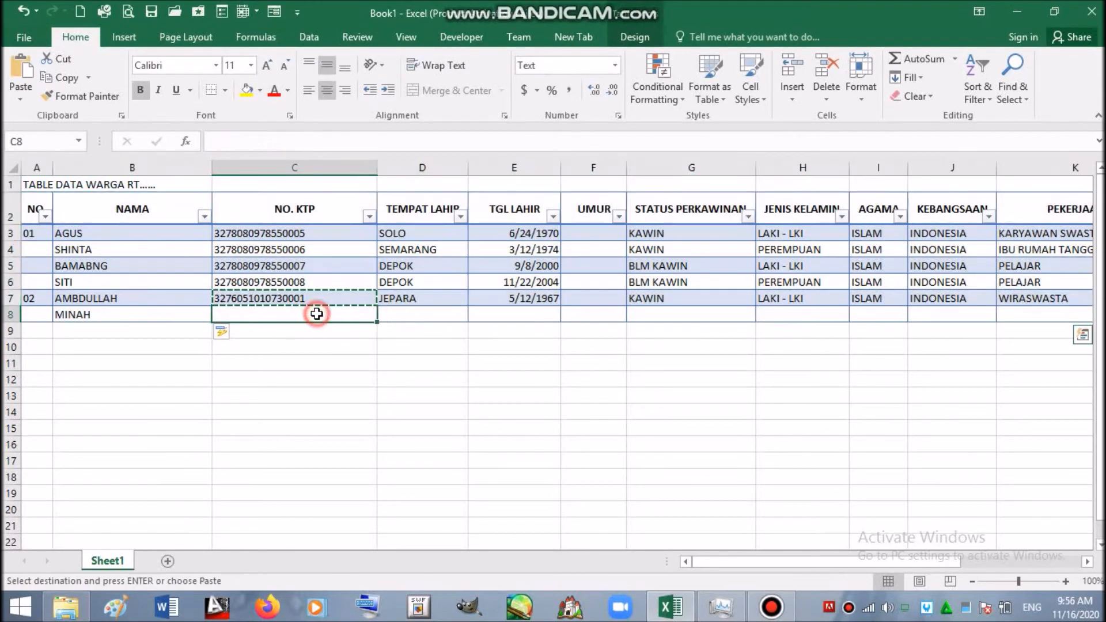
{"action": "key", "text": "Return"}
{"action": "double_click", "coordinate": [317, 314]}
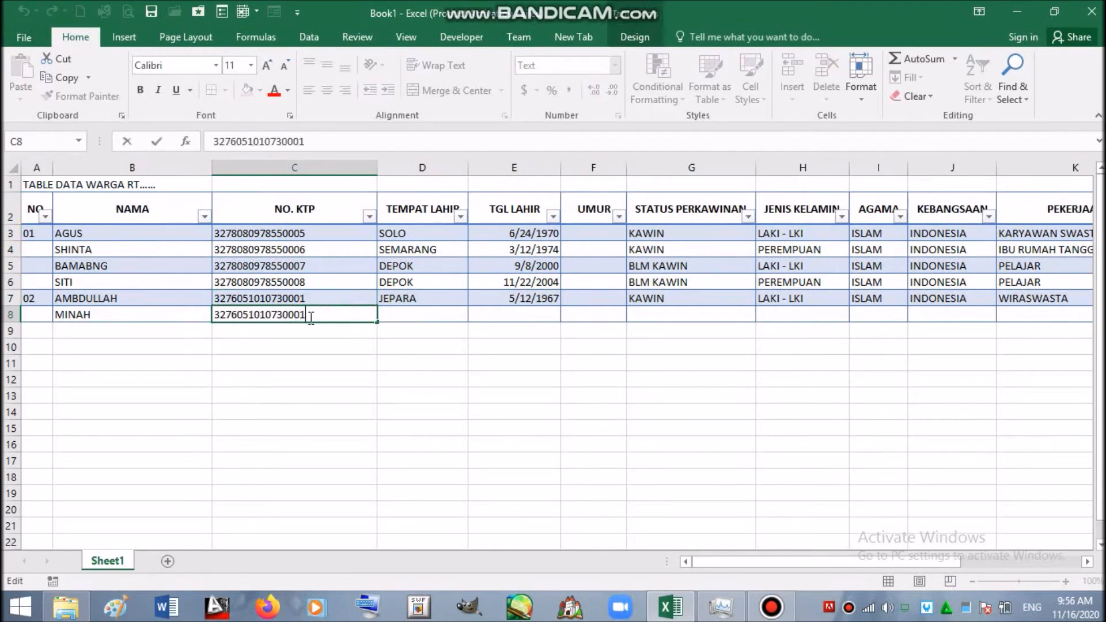
{"action": "left_click_drag", "start_coordinate": [299, 318], "coordinate": [307, 320]}
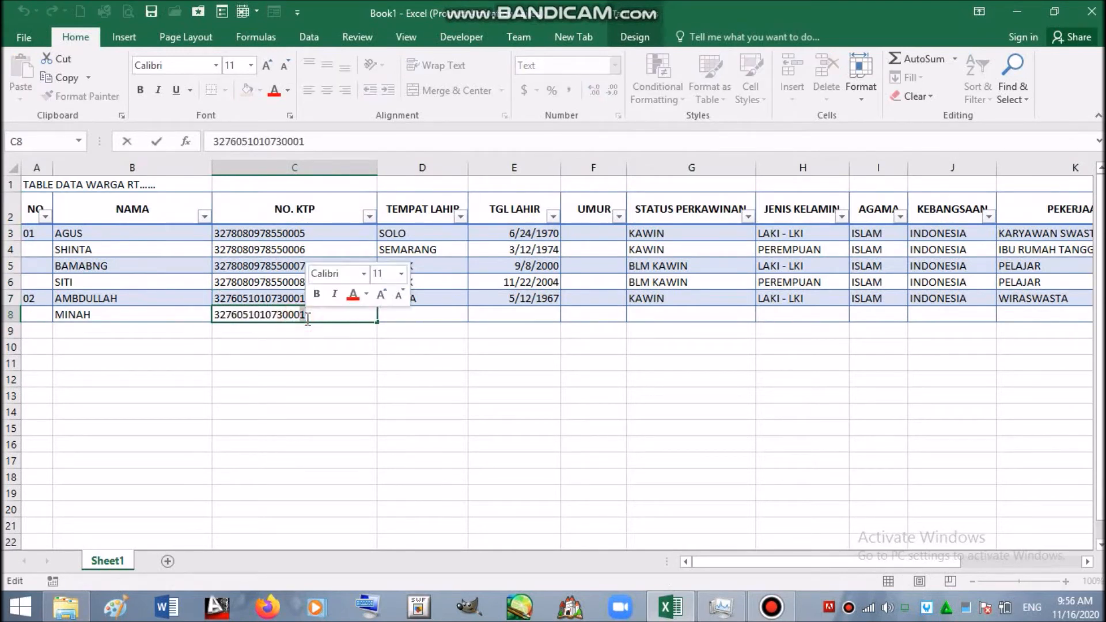
{"action": "type", "text": "2"}
{"action": "left_click", "coordinate": [400, 316]}
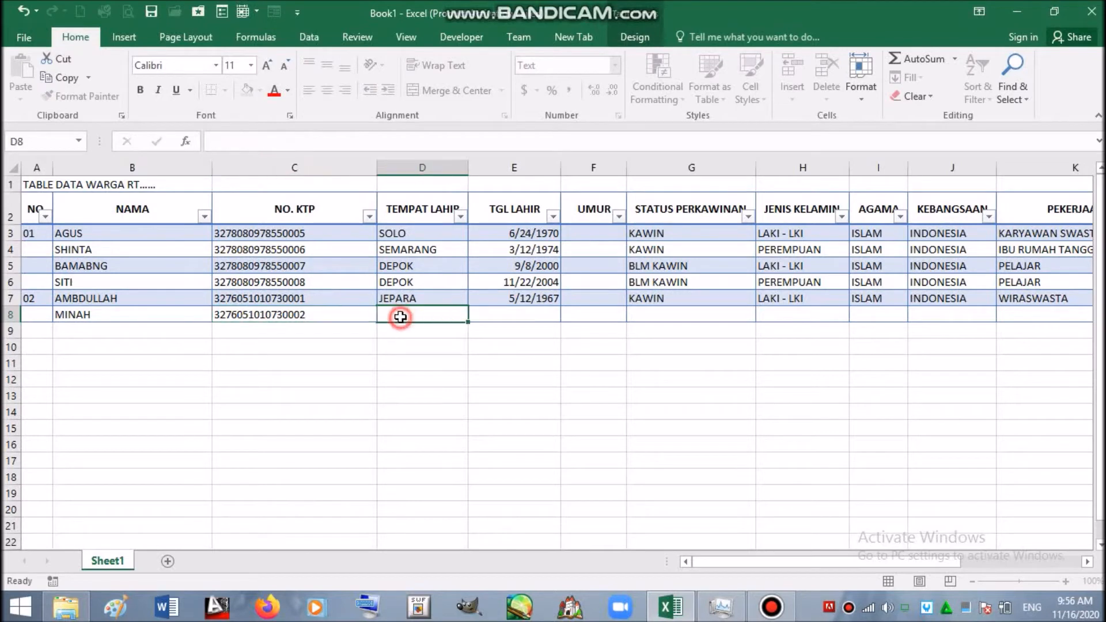
{"action": "type", "text": "JAKART"}
{"action": "key", "text": "BackSpace"}
{"action": "type", "text": "RTA"}
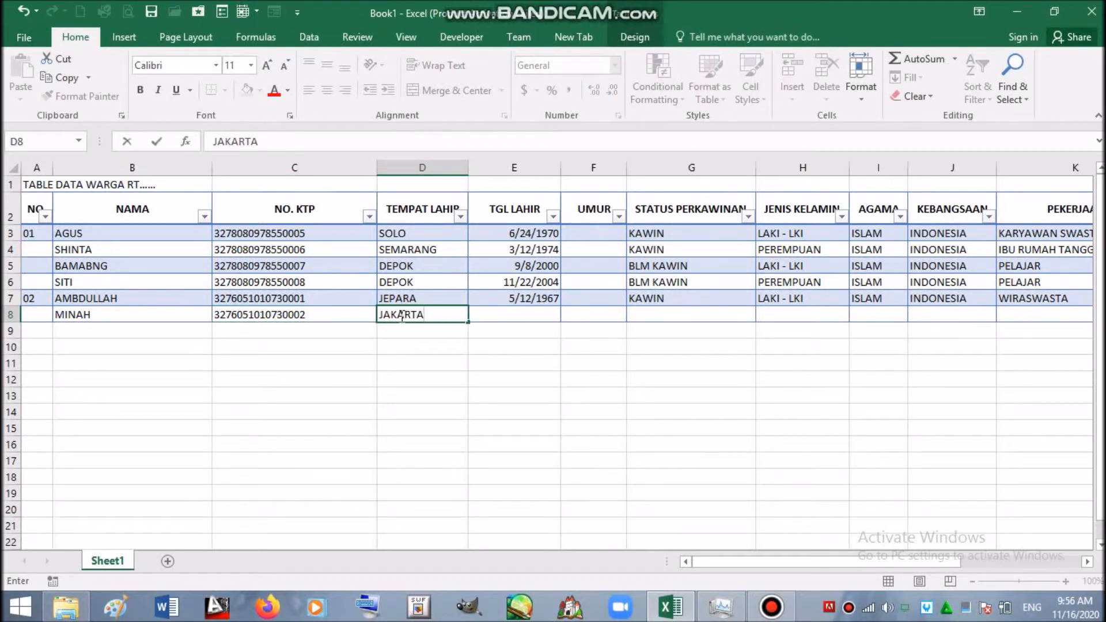
{"action": "left_click", "coordinate": [491, 311]}
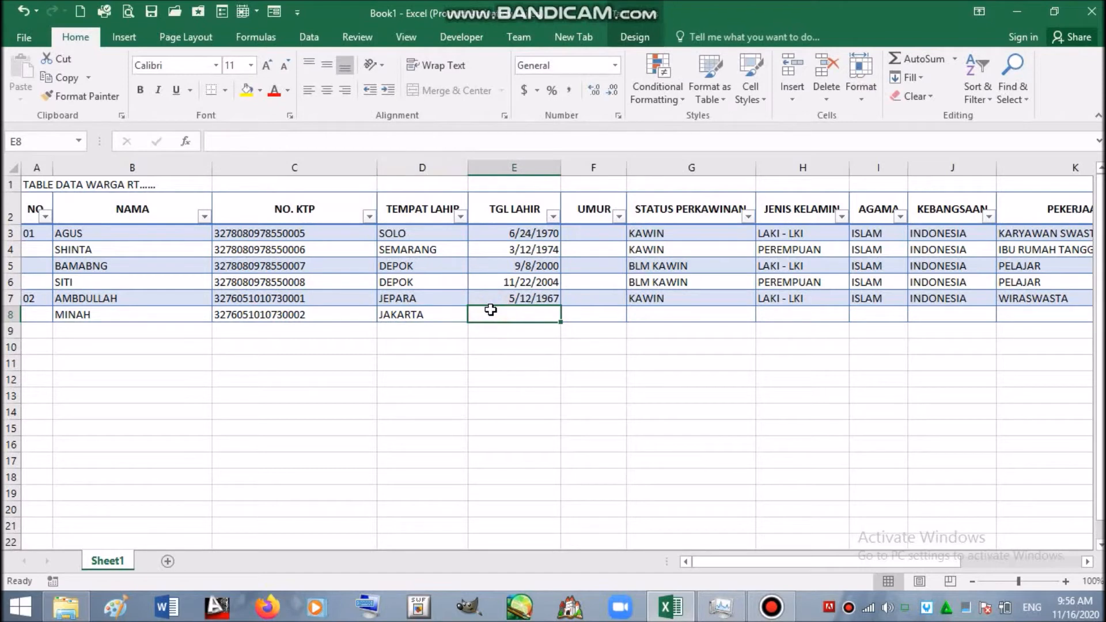
{"action": "type", "text": "3"}
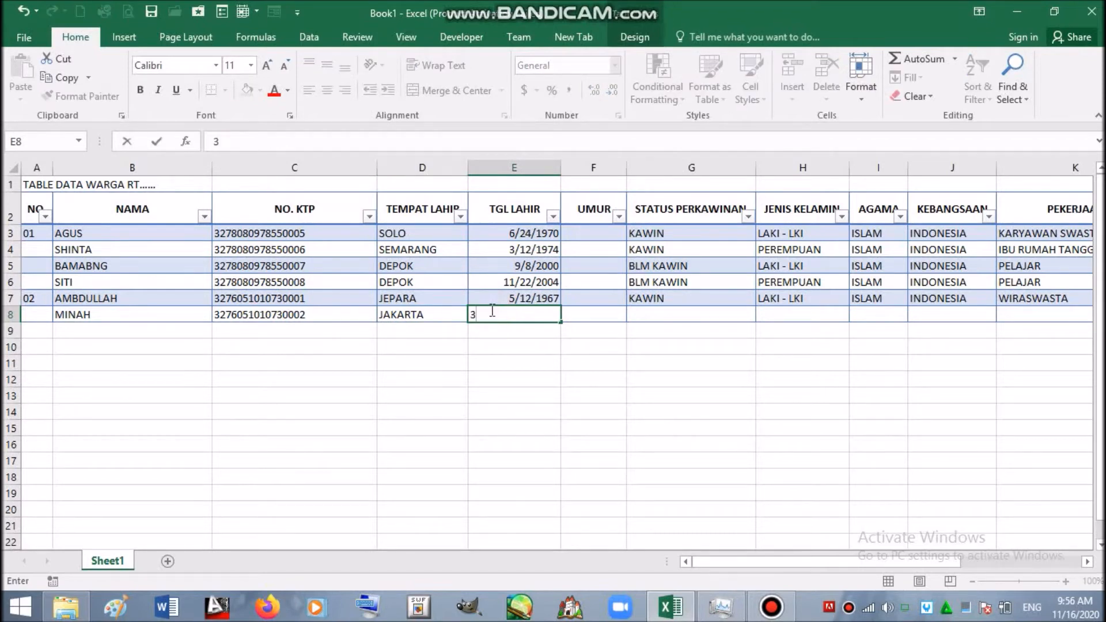
{"action": "type", "text": "/28/1969"}
- Copy KAWIN from G7 into G8 and PEREMPUAN from H6 into H8
{"action": "left_click", "coordinate": [638, 297]}
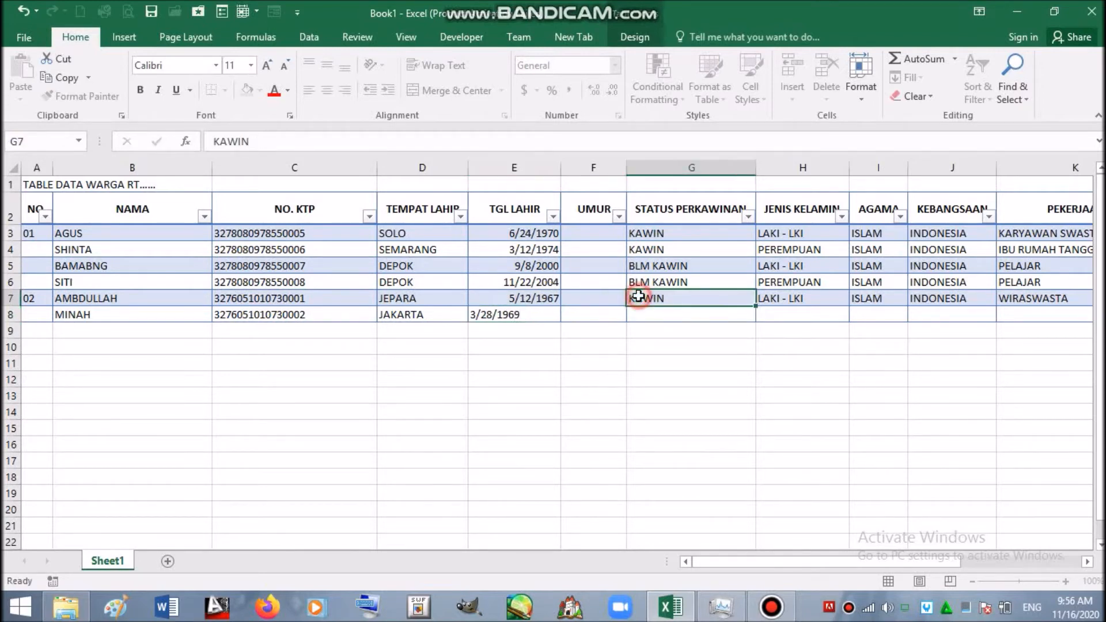
{"action": "key", "text": "ctrl+c"}
{"action": "left_click", "coordinate": [637, 315]}
{"action": "key", "text": "Return"}
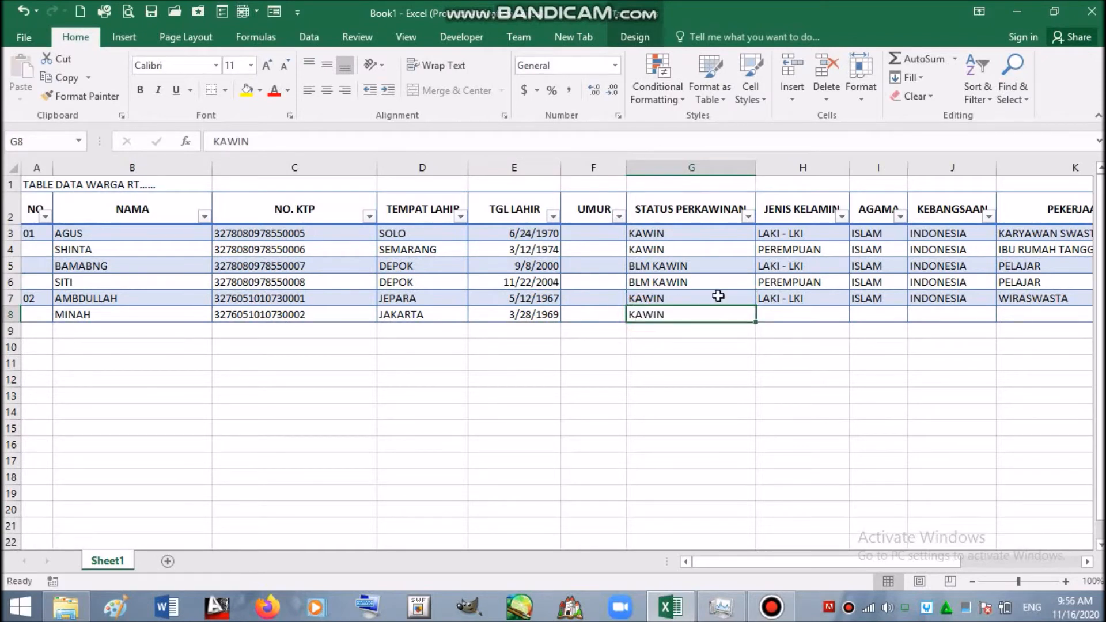
{"action": "left_click", "coordinate": [862, 298]}
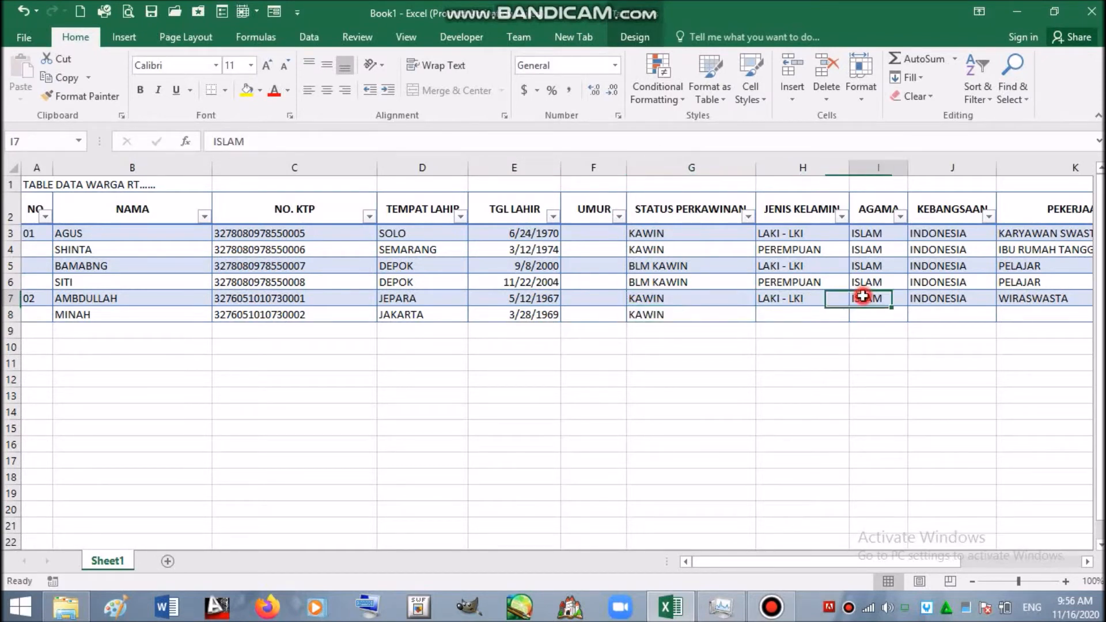
{"action": "left_click", "coordinate": [814, 314]}
{"action": "left_click", "coordinate": [813, 283]}
{"action": "key", "text": "ctrl+c"}
{"action": "left_click", "coordinate": [806, 311]}
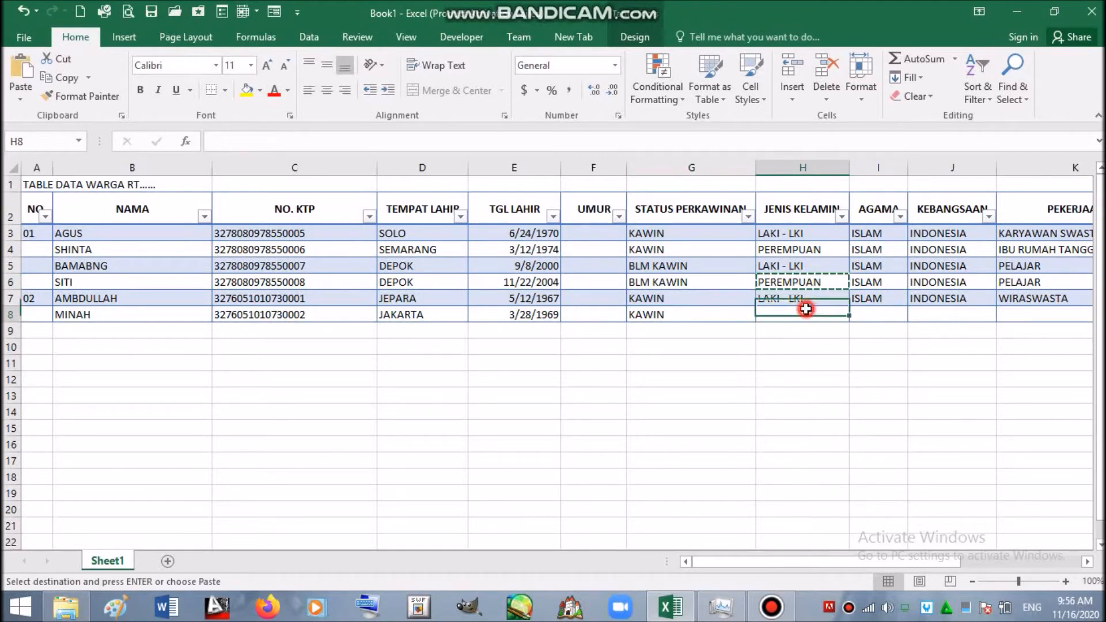
{"action": "key", "text": "Return"}
- Copy row 7's religion-through-address values I7:M7 into I8:M8
{"action": "left_click", "coordinate": [861, 298]}
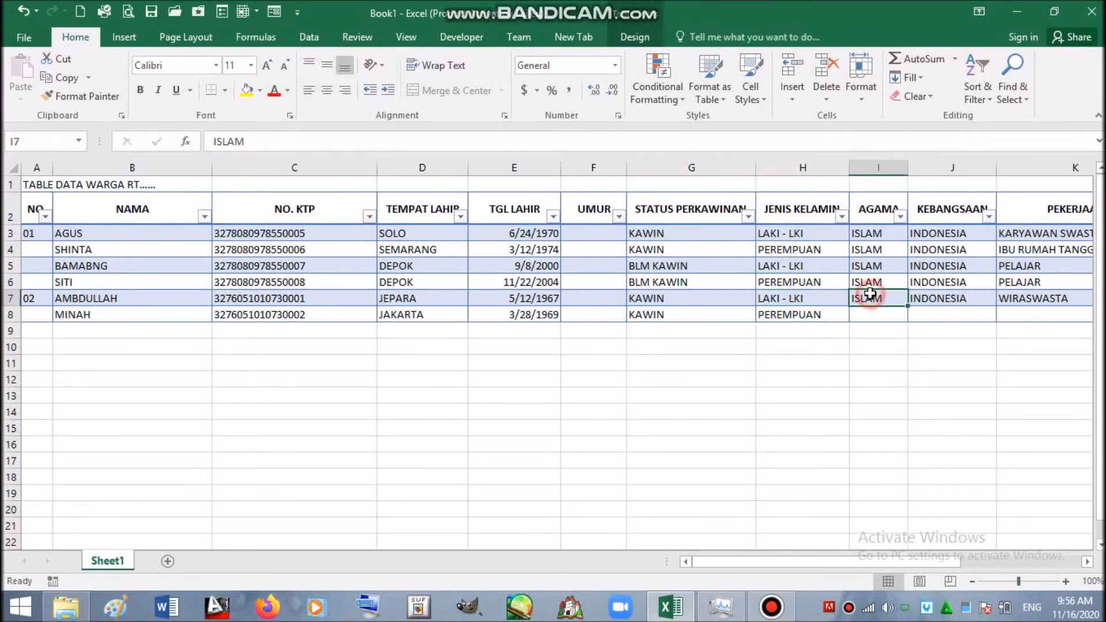
{"action": "key", "text": "shift+Right"}
{"action": "key", "text": "shift+Right"}
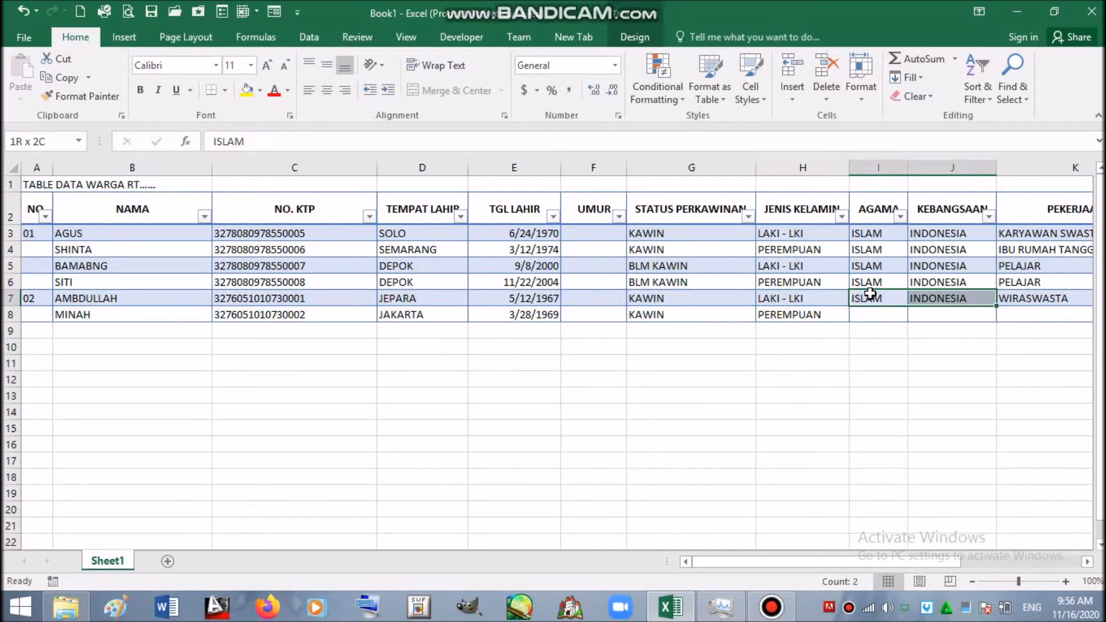
{"action": "key", "text": "shift+Left"}
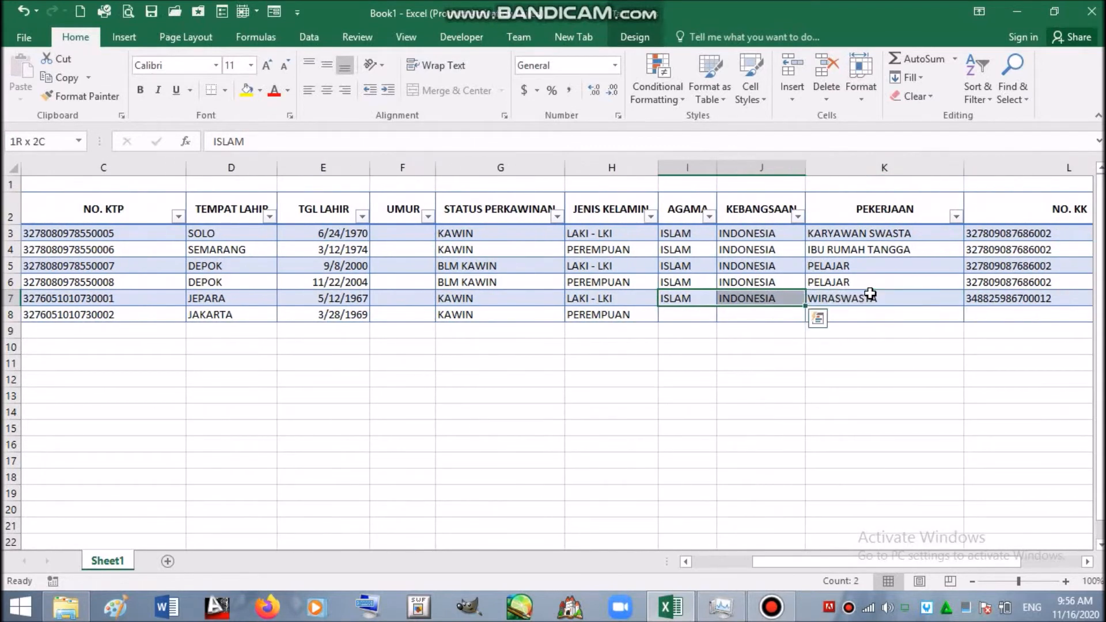
{"action": "key", "text": "shift+Right"}
{"action": "key", "text": "shift+Right"}
{"action": "key", "text": "shift+Right"}
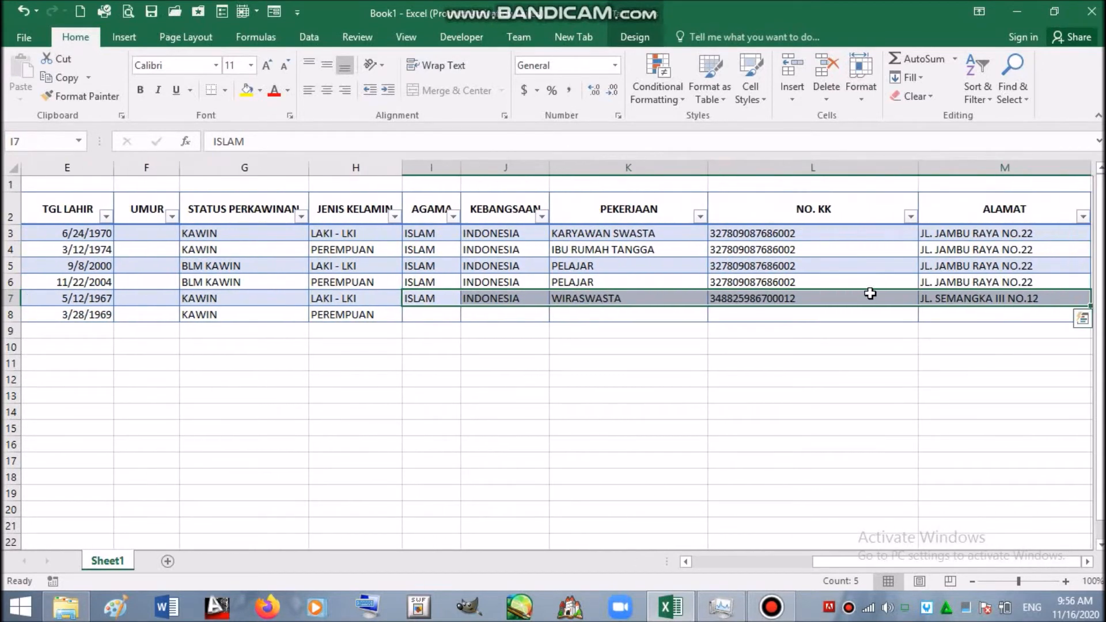
{"action": "key", "text": "ctrl+c"}
{"action": "key", "text": "Down"}
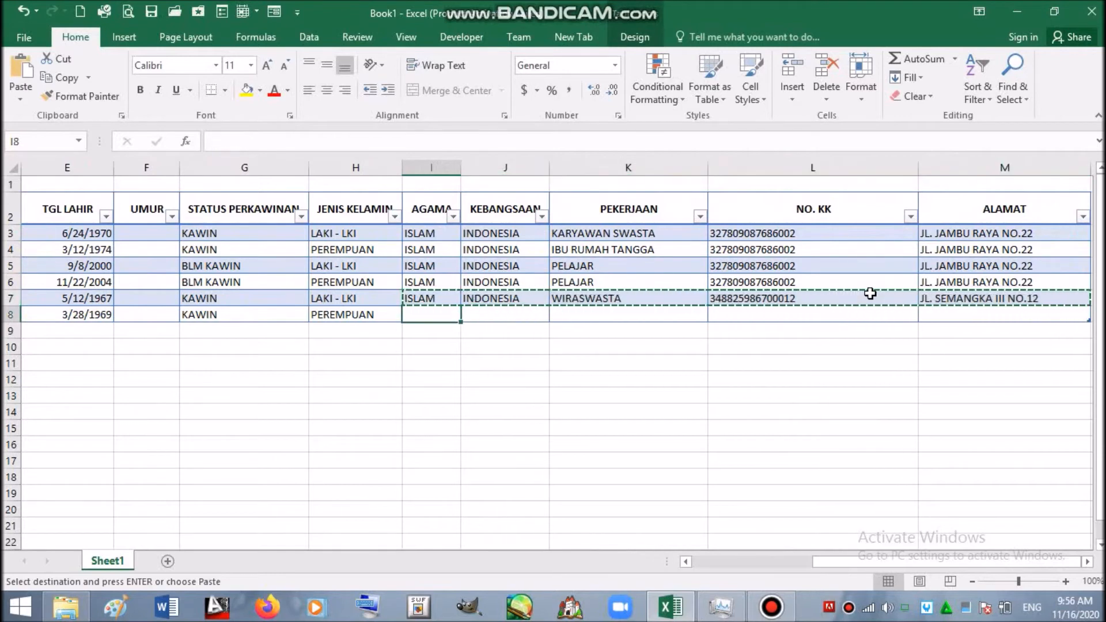
{"action": "key", "text": "Return"}
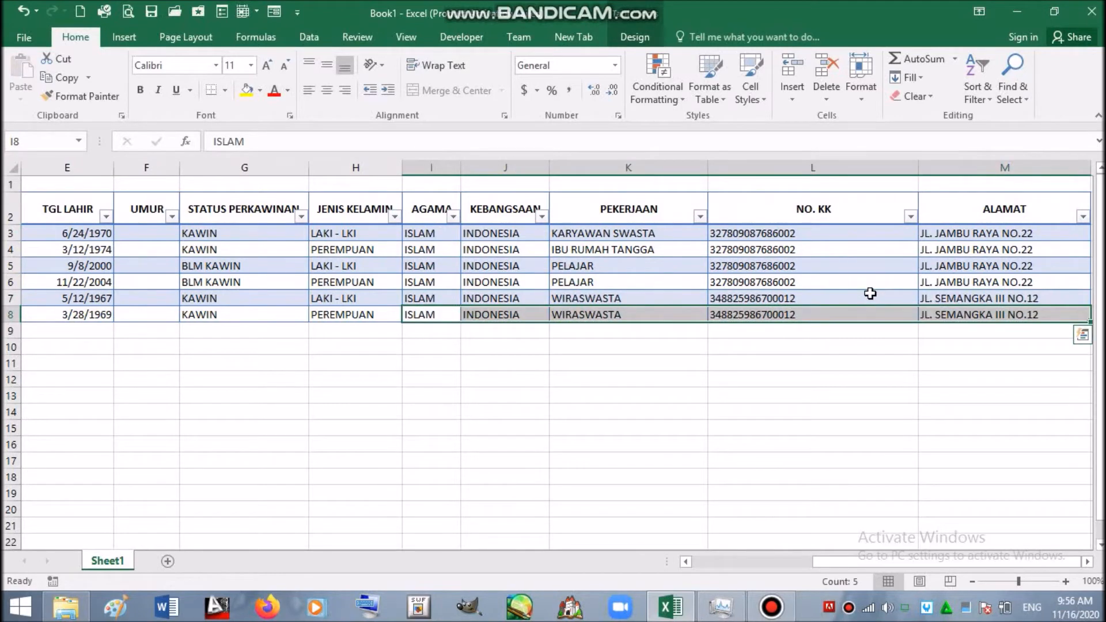
{"action": "left_click", "coordinate": [766, 314]}
{"action": "key", "text": "Left"}
{"action": "key", "text": "Left"}
{"action": "key", "text": "Left"}
{"action": "key", "text": "Left"}
{"action": "key", "text": "Left"}
{"action": "key", "text": "Left"}
{"action": "key", "text": "Left"}
{"action": "key", "text": "Left"}
{"action": "key", "text": "Left"}
{"action": "key", "text": "Left"}
{"action": "key", "text": "Left"}
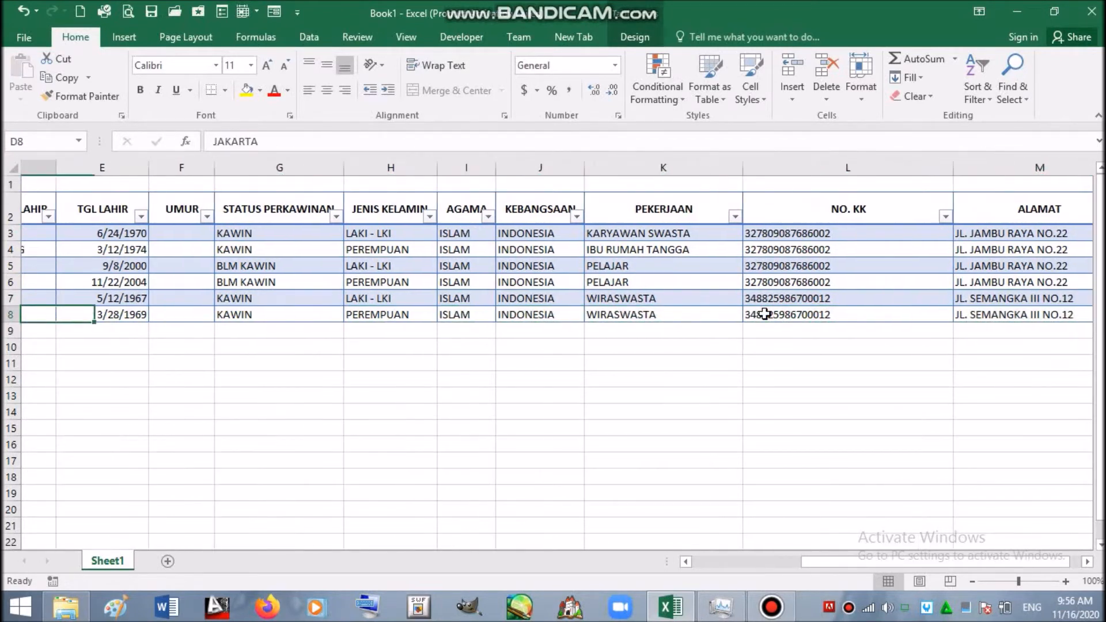
{"action": "key", "text": "Down"}
{"action": "key", "text": "Right"}
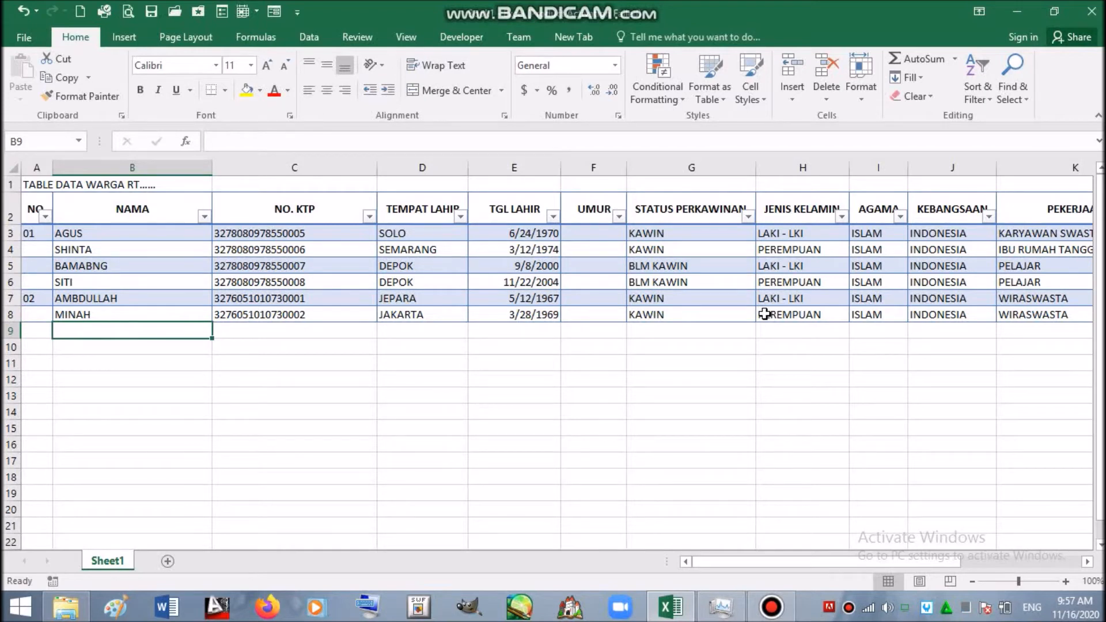
- Enter the new resident's name in B9 and C8's ID number in C9, with the last digit changed to 3
{"action": "type", "text": "S"}
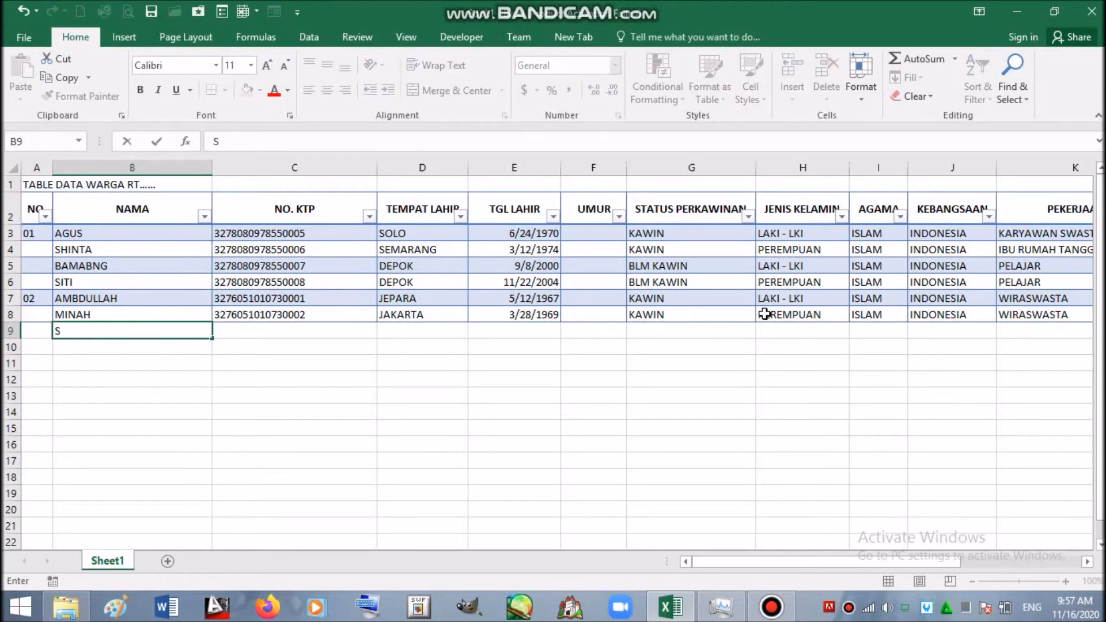
{"action": "type", "text": "AIFUL"}
{"action": "left_click", "coordinate": [264, 312]}
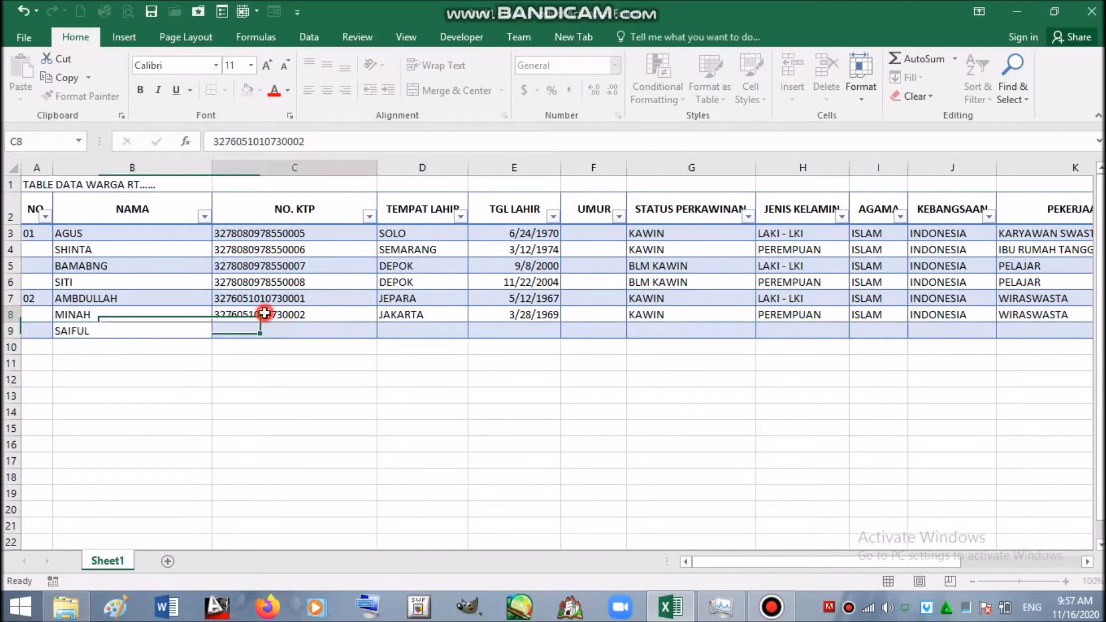
{"action": "key", "text": "ctrl+c"}
{"action": "key", "text": "ctrl+a"}
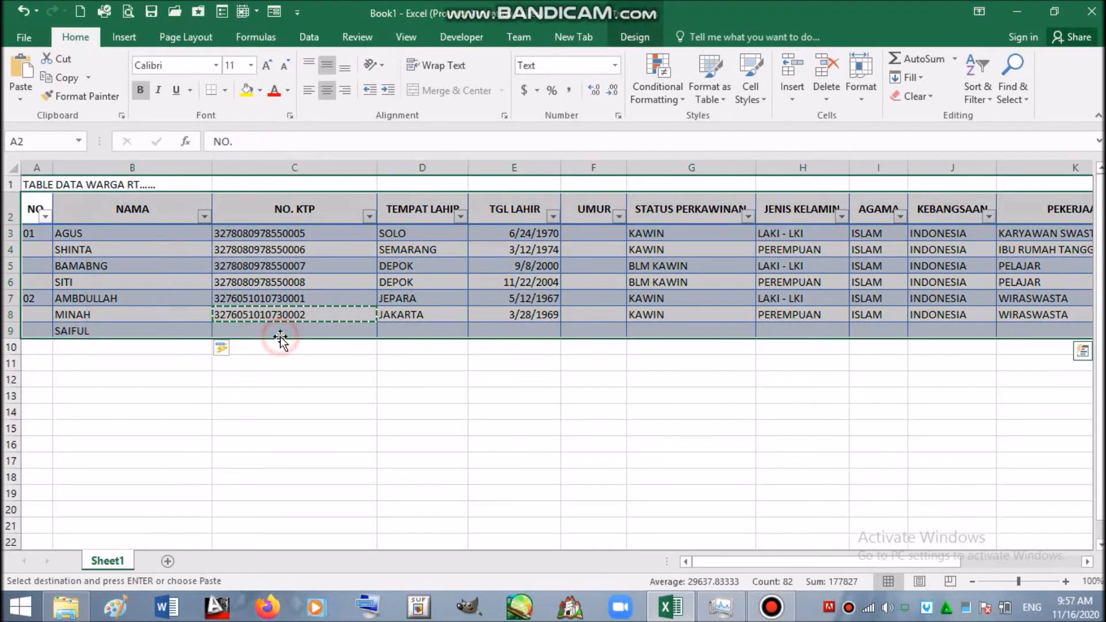
{"action": "left_click", "coordinate": [280, 337]}
{"action": "key", "text": "Return"}
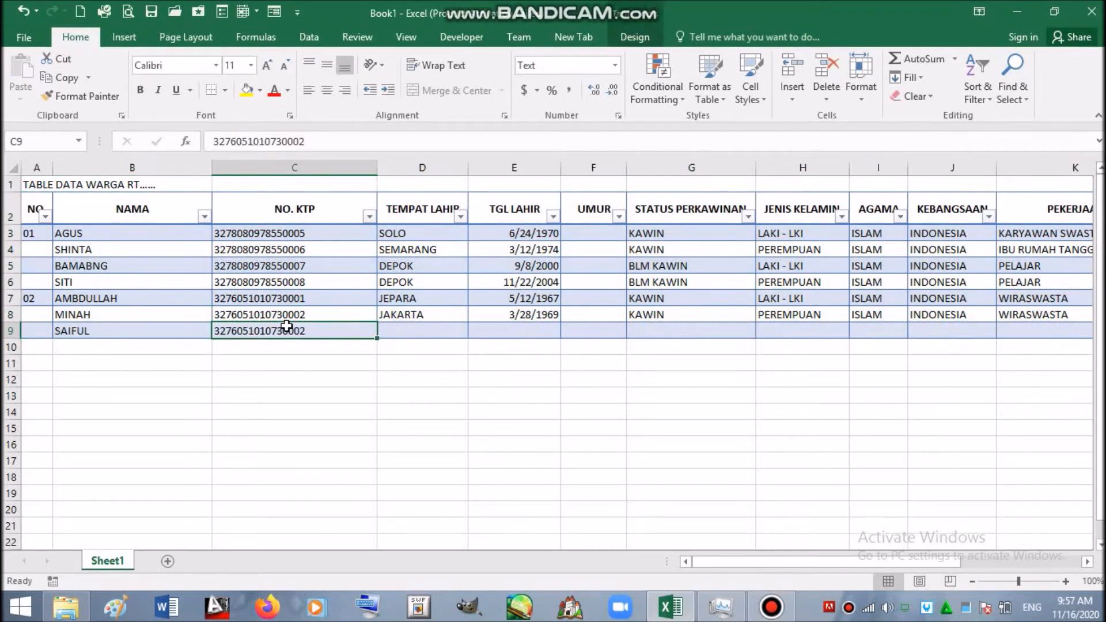
{"action": "key", "text": "F2"}
{"action": "left_click_drag", "start_coordinate": [294, 331], "coordinate": [307, 330]}
{"action": "left_click", "coordinate": [299, 330]}
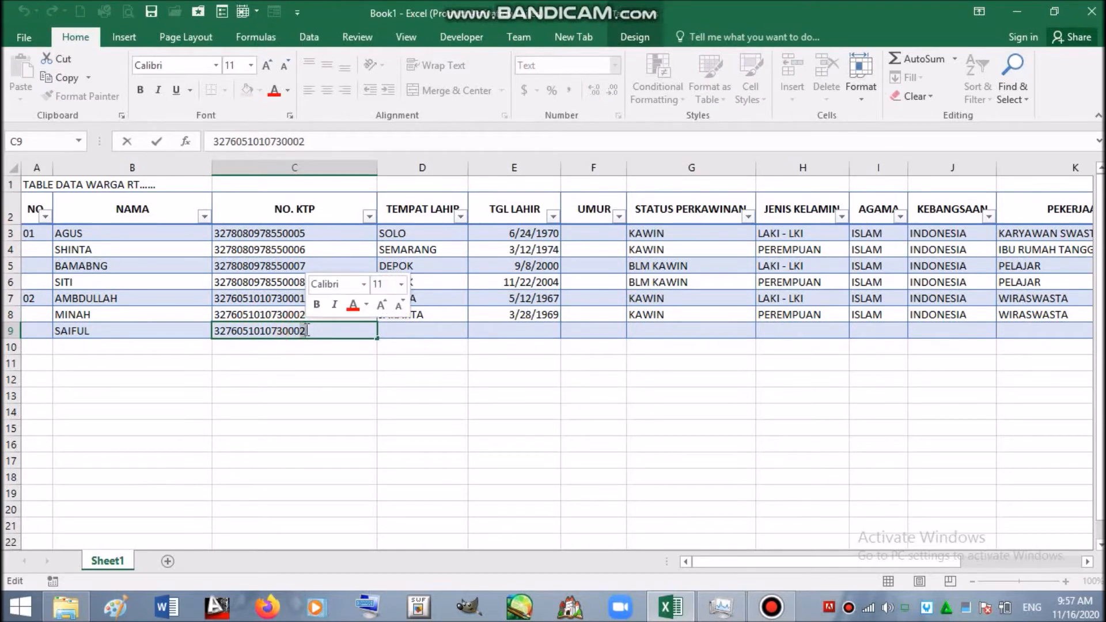
{"action": "type", "text": "3"}
{"action": "left_click", "coordinate": [416, 331]}
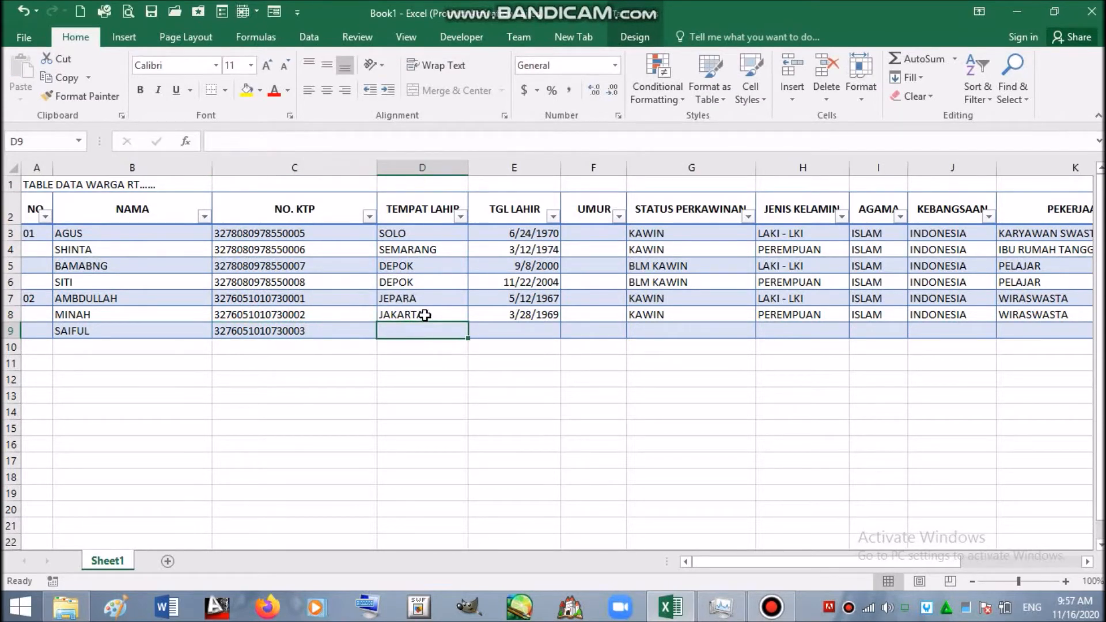
- Fill D9 with birthplace JAKARTA and E9 with birth date 7/1/1999
{"action": "left_click", "coordinate": [422, 316]}
{"action": "key", "text": "ctrl+c"}
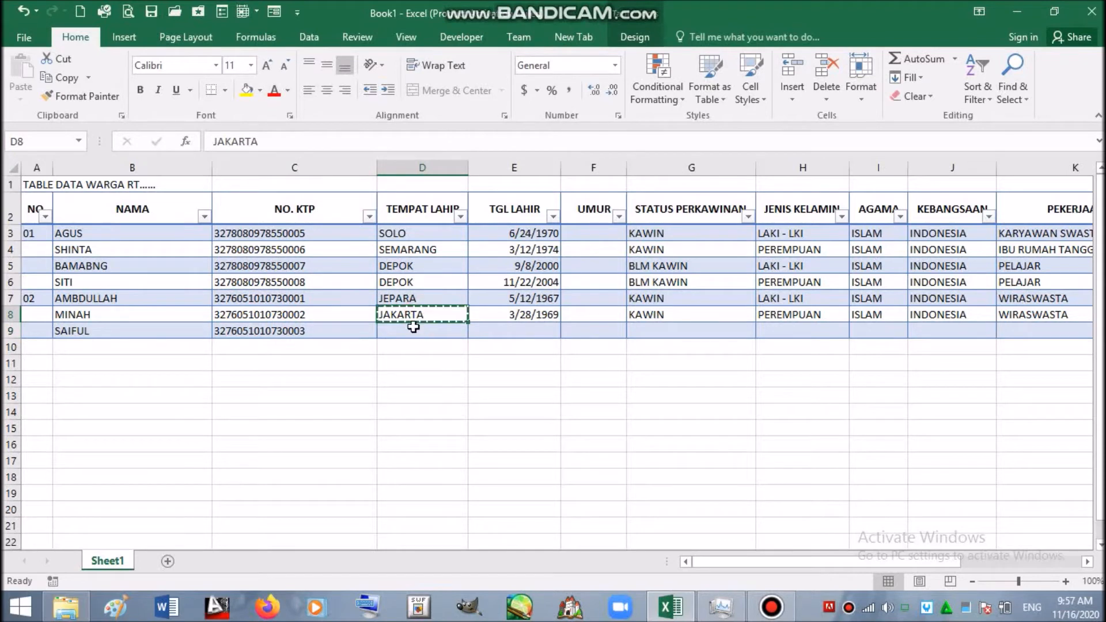
{"action": "left_click", "coordinate": [416, 332]}
{"action": "key", "text": "Return"}
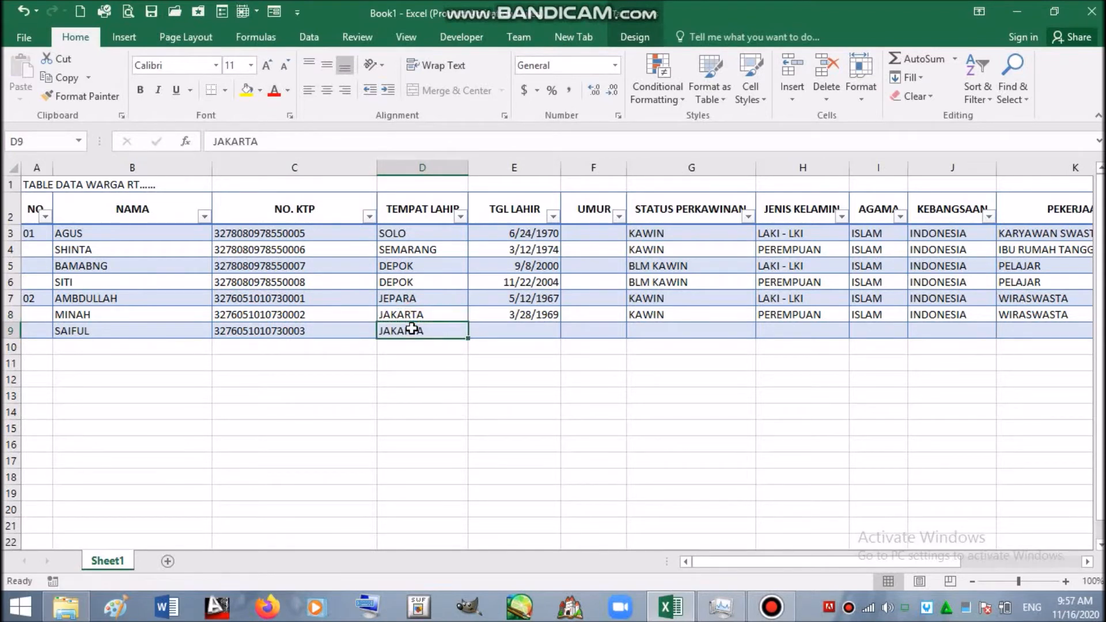
{"action": "left_click", "coordinate": [515, 326]}
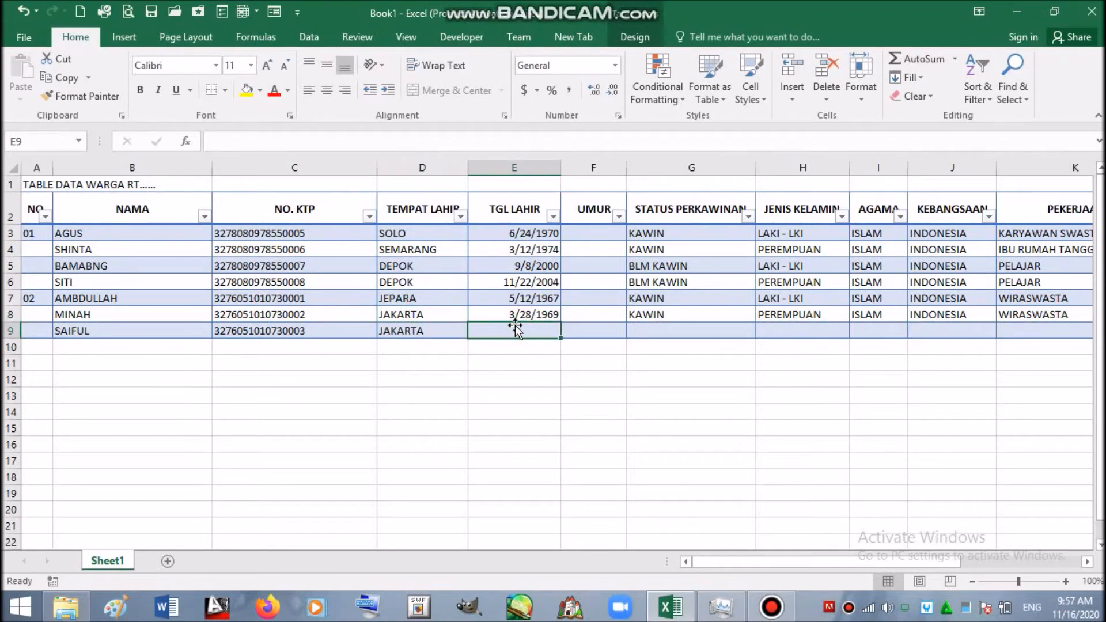
{"action": "type", "text": "7/"}
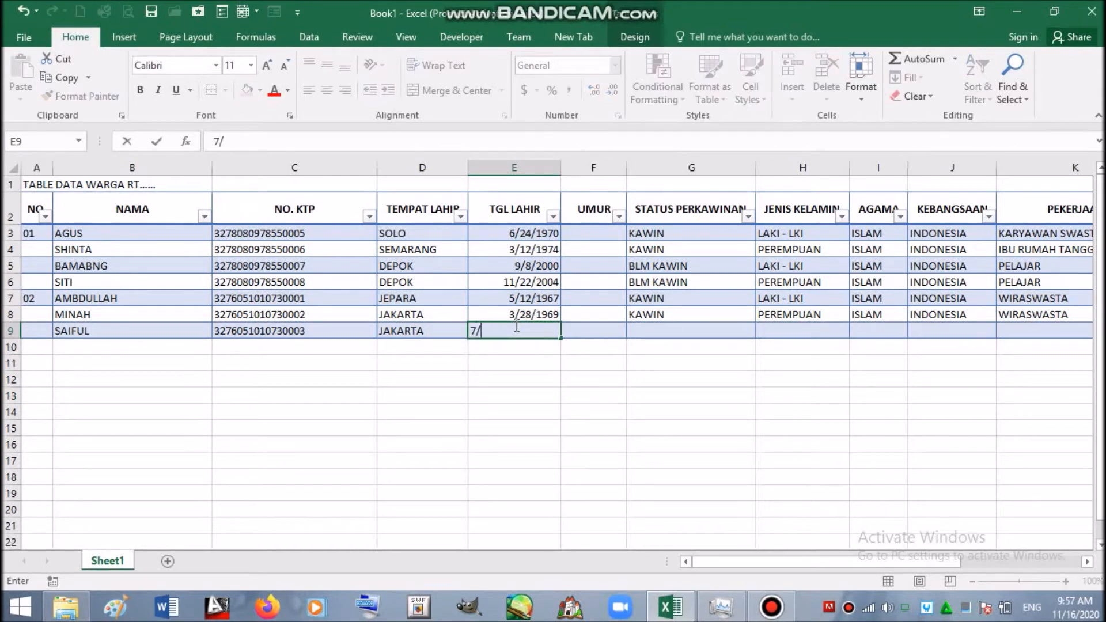
{"action": "type", "text": "1/1999"}
{"action": "left_click", "coordinate": [662, 331]}
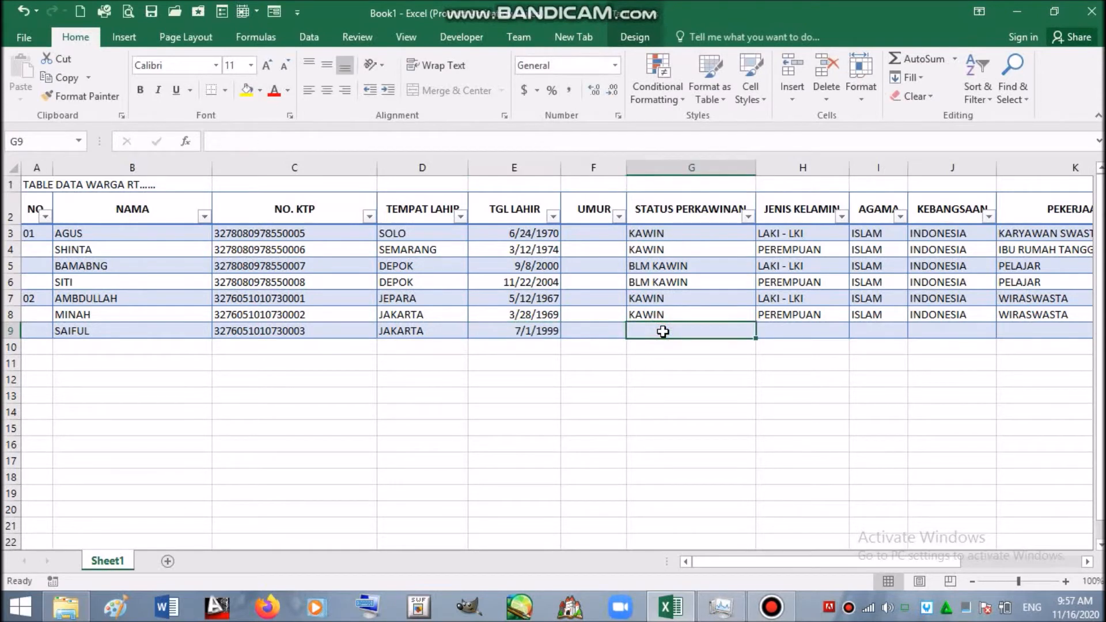
- Copy BLM KAWIN into G9 and the LAKI - LKI gender into H9
{"action": "left_click", "coordinate": [659, 282]}
{"action": "key", "text": "ctrl+c"}
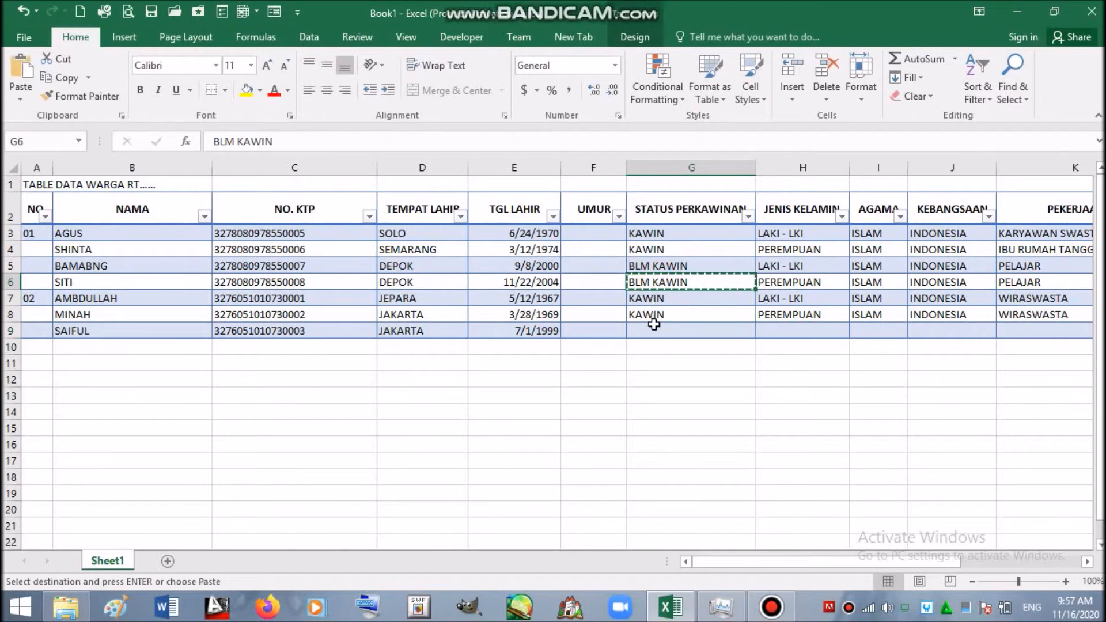
{"action": "left_click", "coordinate": [654, 330]}
{"action": "key", "text": "Return"}
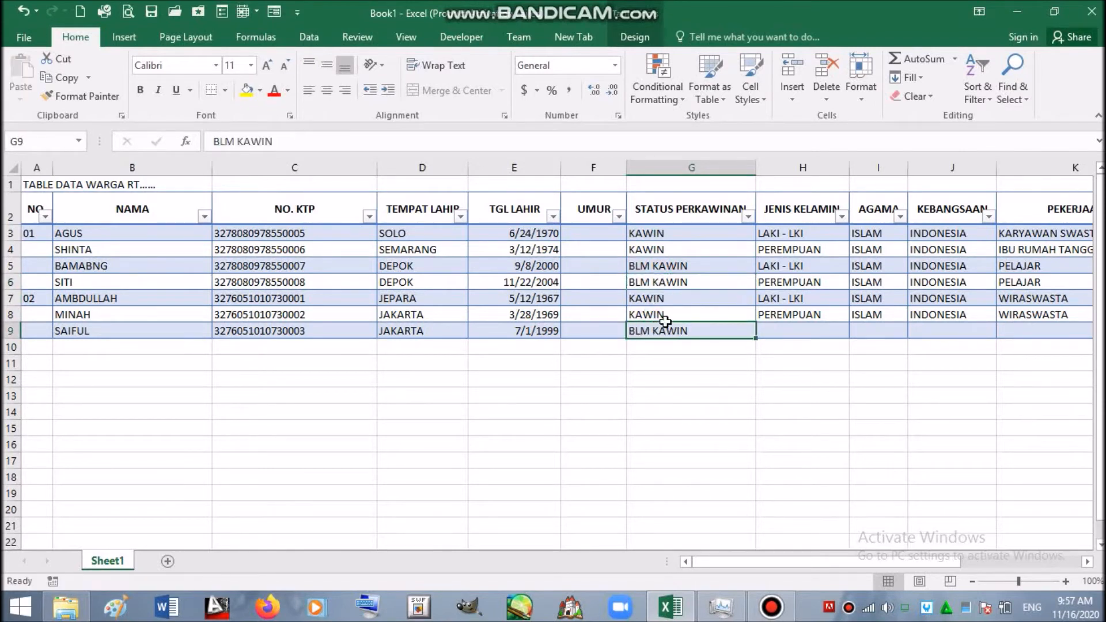
{"action": "left_click", "coordinate": [809, 329]}
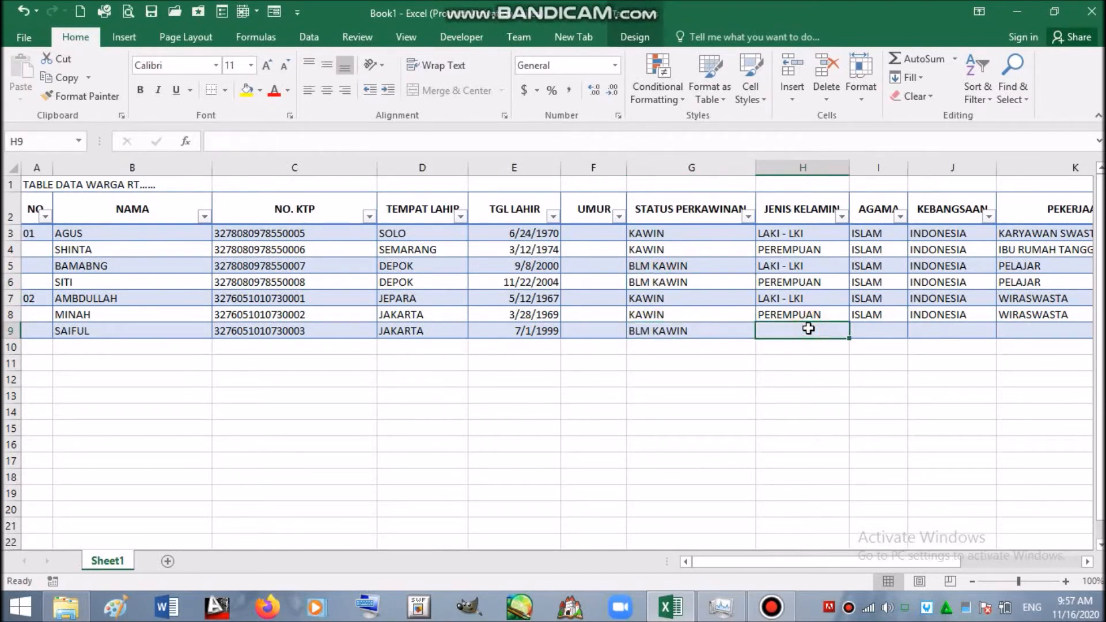
{"action": "left_click", "coordinate": [815, 299]}
{"action": "key", "text": "ctrl+c"}
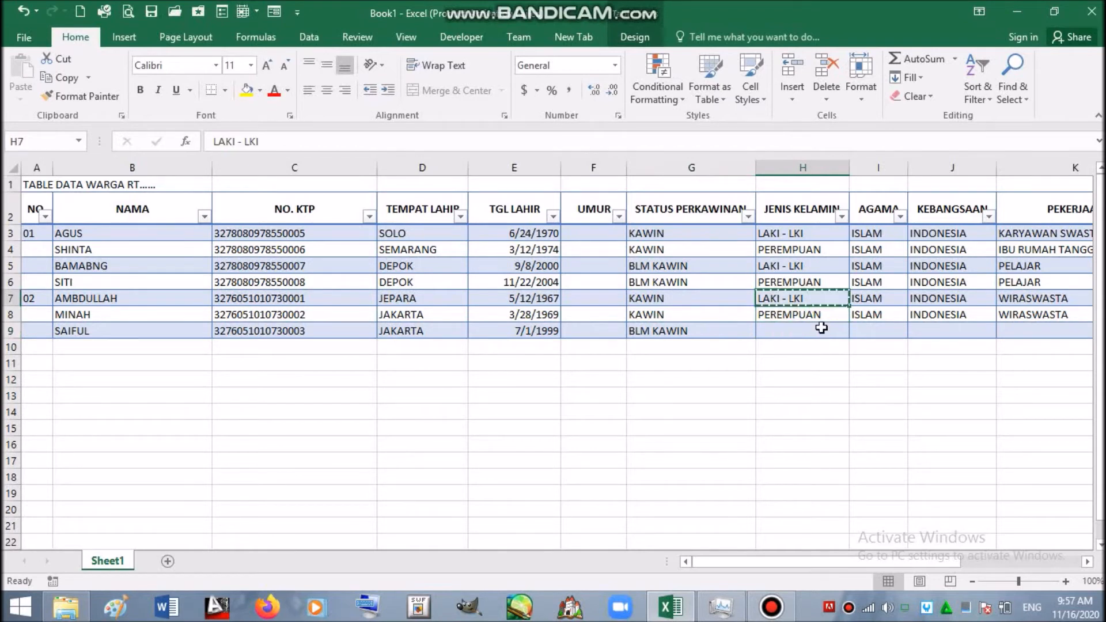
{"action": "left_click", "coordinate": [827, 335]}
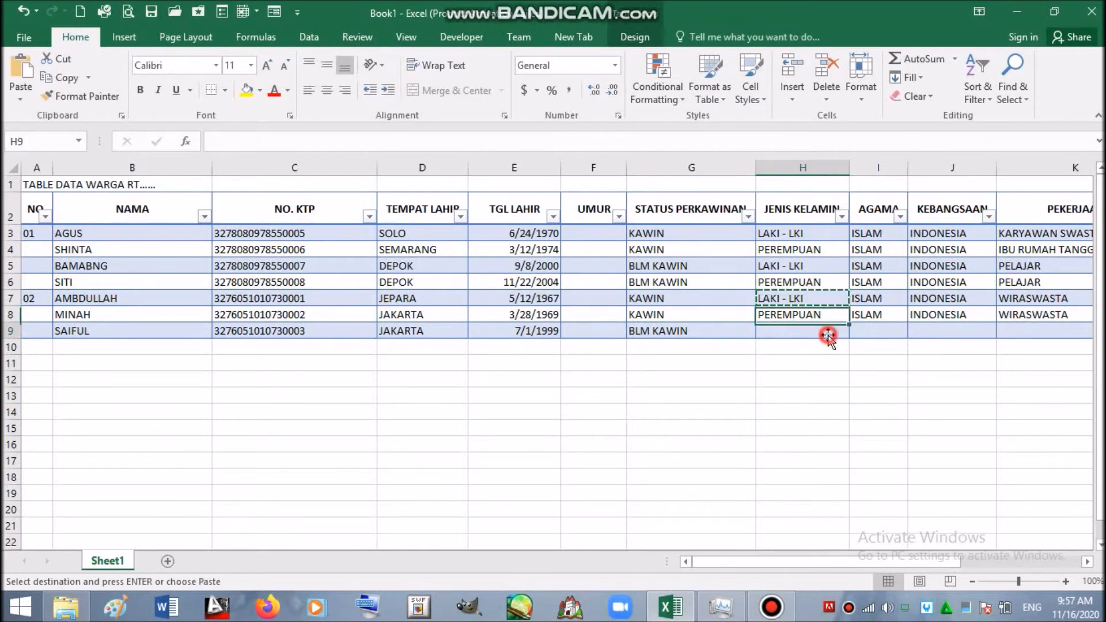
{"action": "key", "text": "Return"}
{"action": "key", "text": "Up"}
{"action": "key", "text": "Up"}
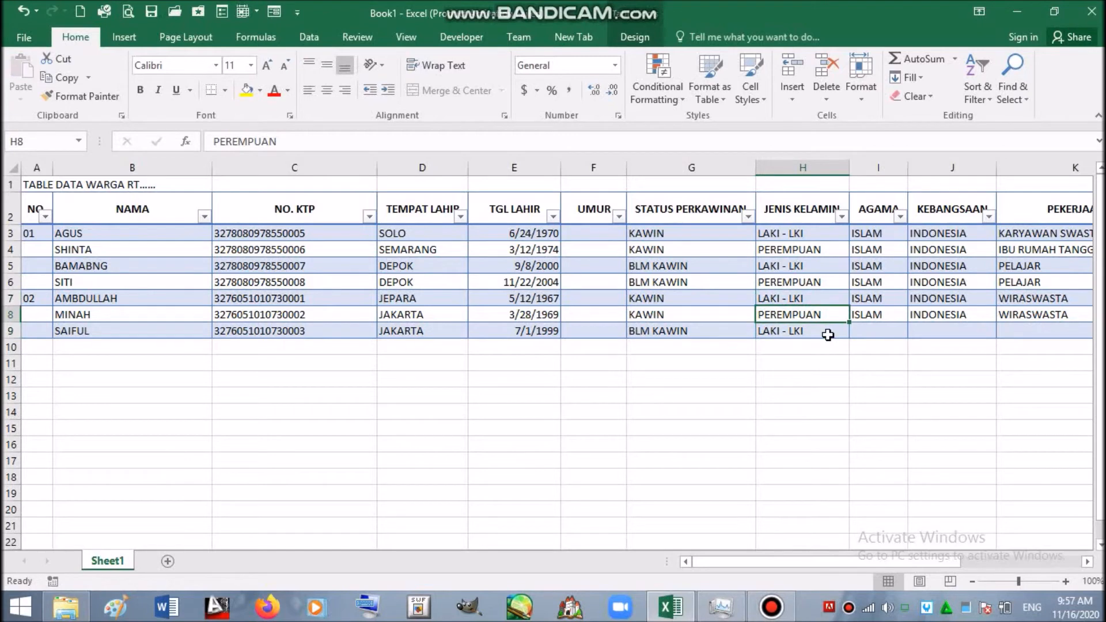
{"action": "key", "text": "Right"}
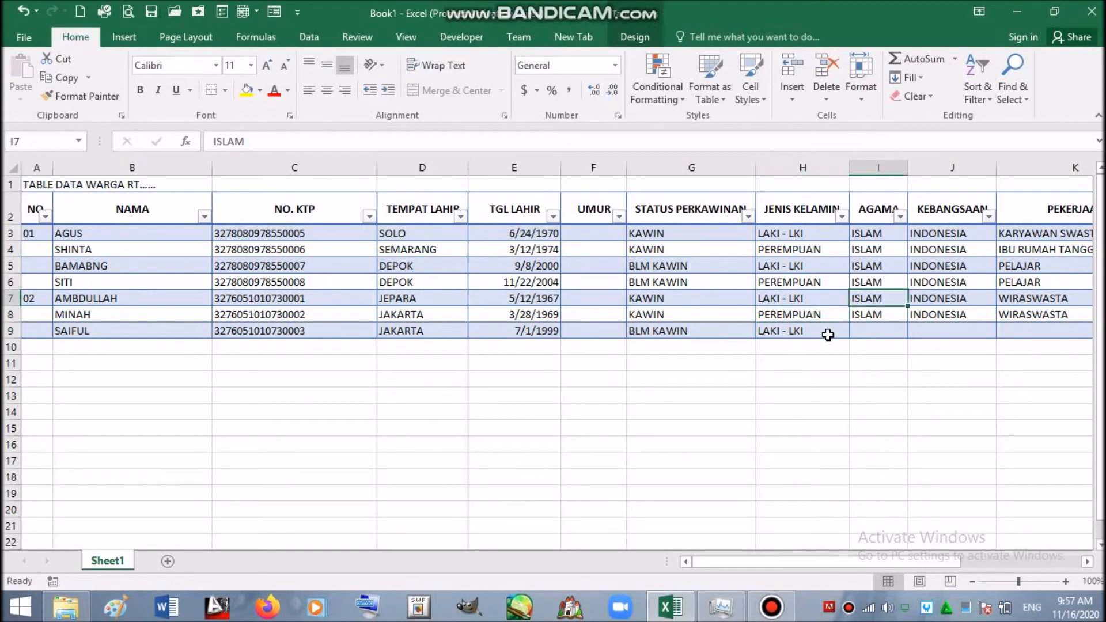
{"action": "left_click", "coordinate": [807, 234]}
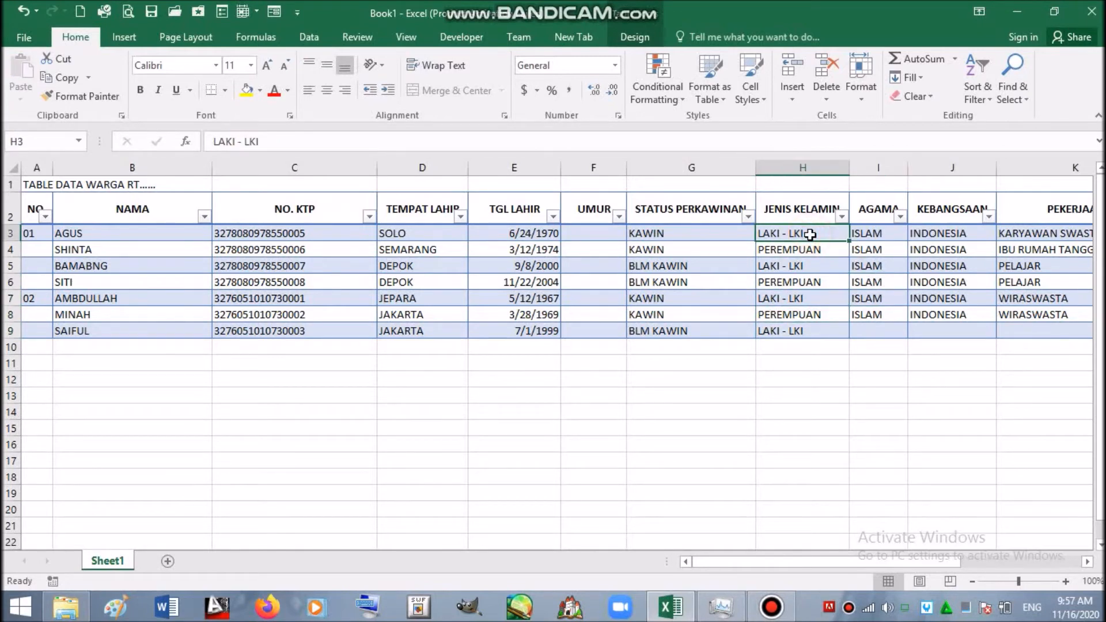
- Retype H3's gender as LAKI - LAKI
{"action": "type", "text": "K"}
{"action": "key", "text": "BackSpace"}
{"action": "type", "text": "LAKI - L"}
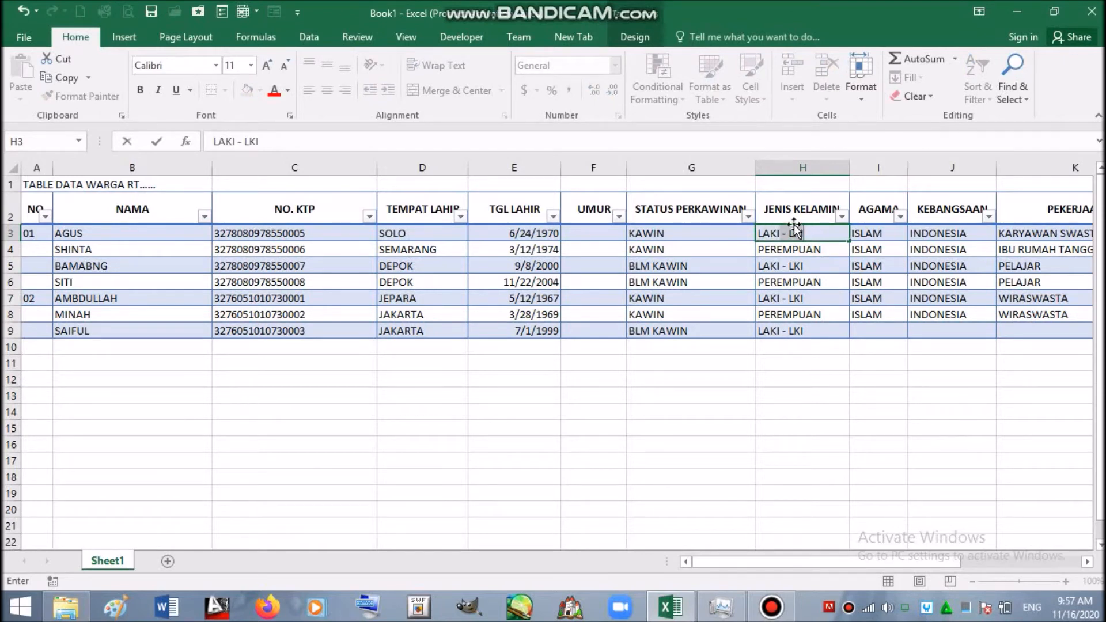
{"action": "type", "text": "A"}
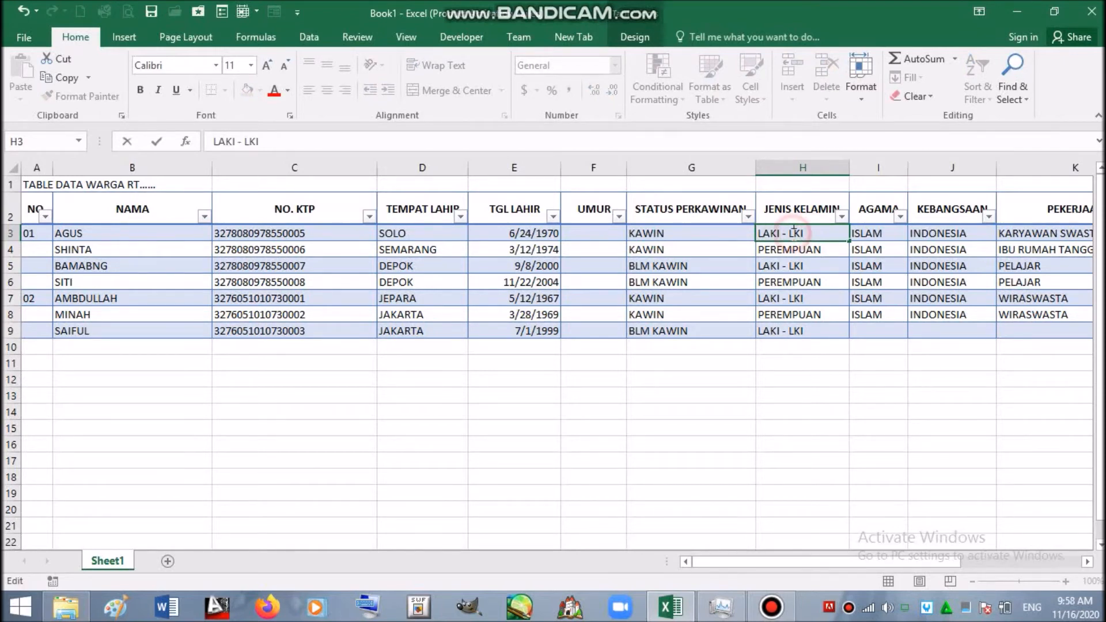
{"action": "left_click", "coordinate": [832, 266]}
- Paste the corrected LAKI - LAKI over H5, H7 and H9
{"action": "left_click", "coordinate": [832, 233]}
{"action": "key", "text": "ctrl+c"}
{"action": "left_click", "coordinate": [823, 266]}
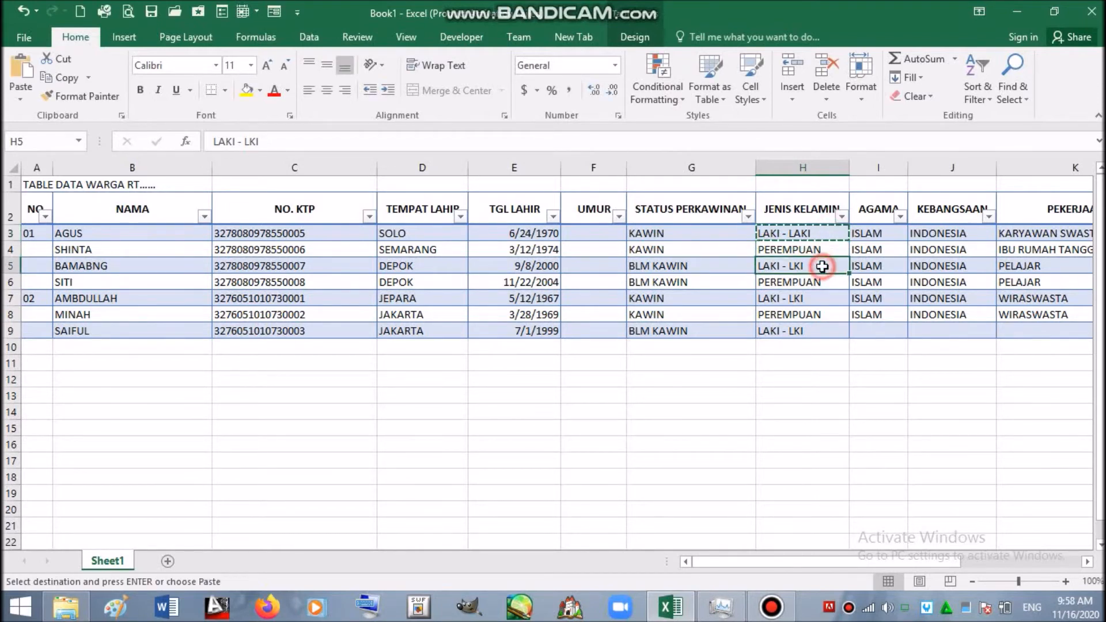
{"action": "key", "text": "ctrl+v"}
{"action": "left_click", "coordinate": [822, 298]}
{"action": "key", "text": "ctrl+v"}
{"action": "key", "text": "ctrl+a"}
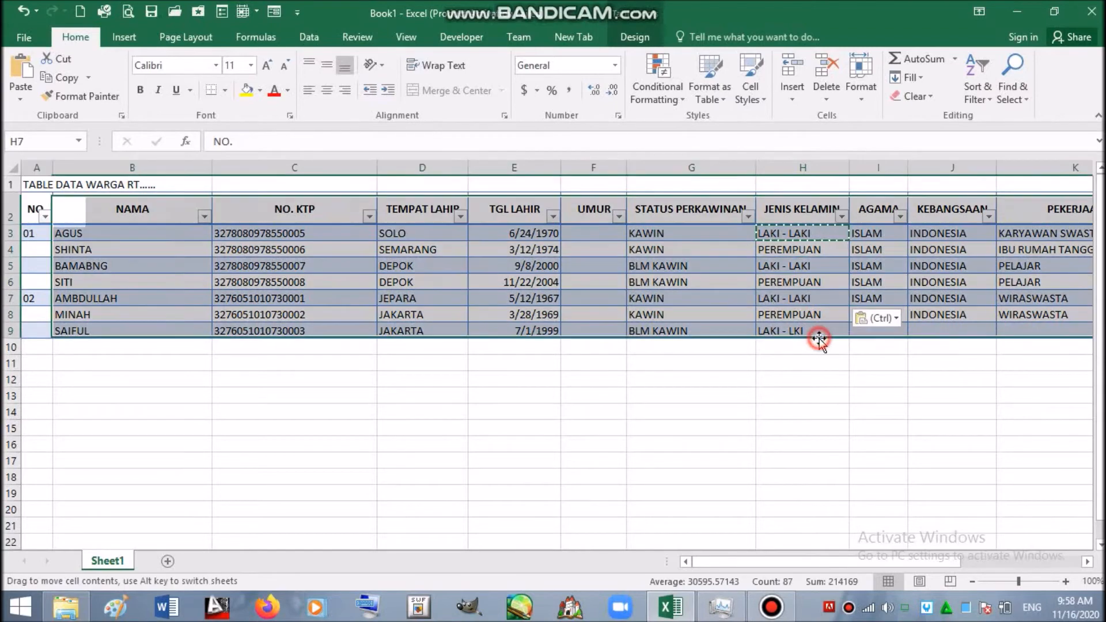
{"action": "left_click", "coordinate": [820, 332]}
{"action": "key", "text": "ctrl+v"}
{"action": "key", "text": "Escape"}
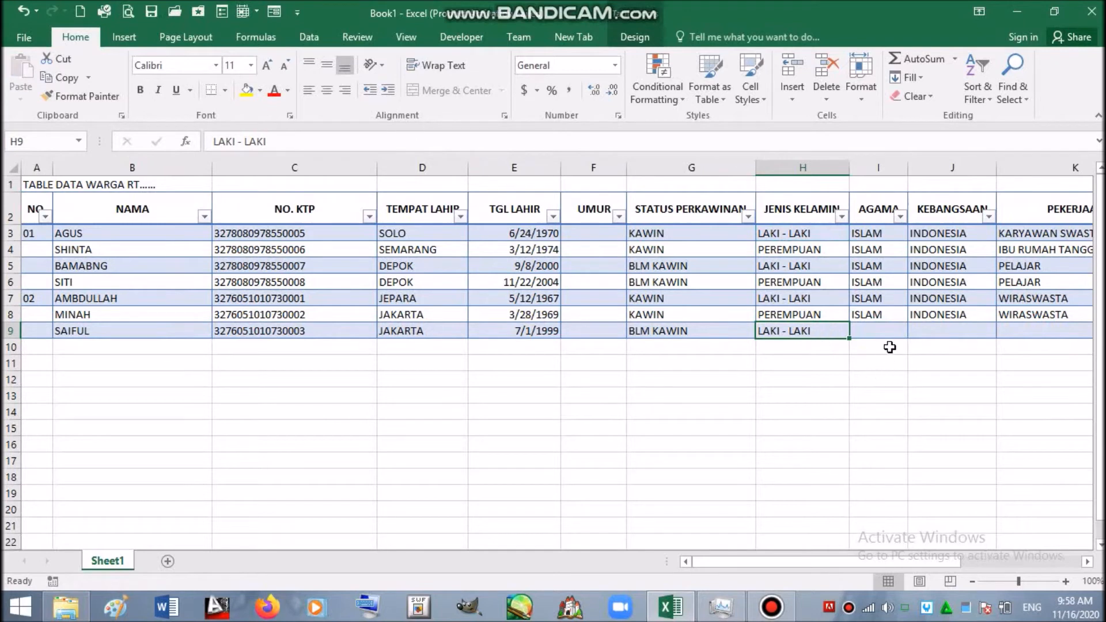
{"action": "left_click", "coordinate": [890, 317]}
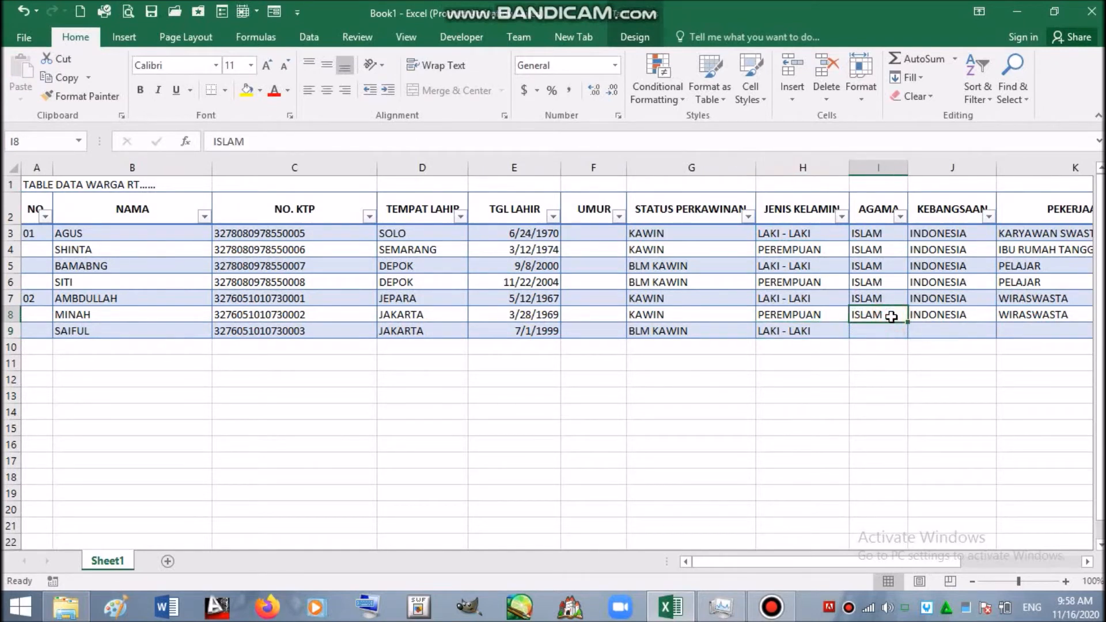
- Copy ISLAM and INDONESIA into I9:J9 and enter occupation PELAJAR in K9
{"action": "key", "text": "shift+Right"}
{"action": "key", "text": "ctrl+c"}
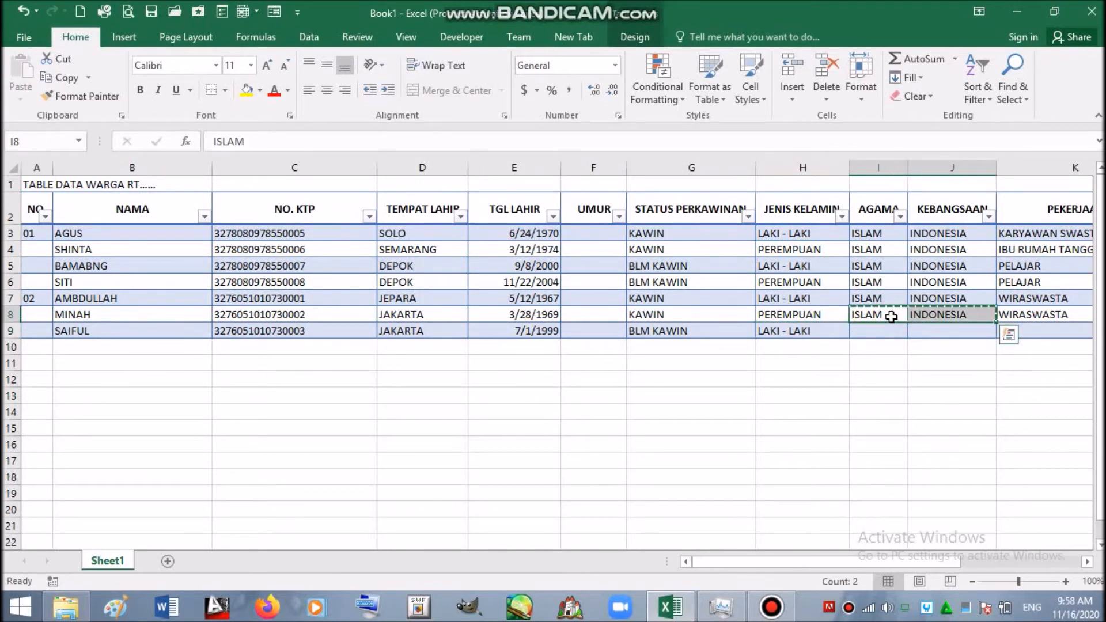
{"action": "key", "text": "Down"}
{"action": "key", "text": "shift+Right"}
{"action": "key", "text": "Return"}
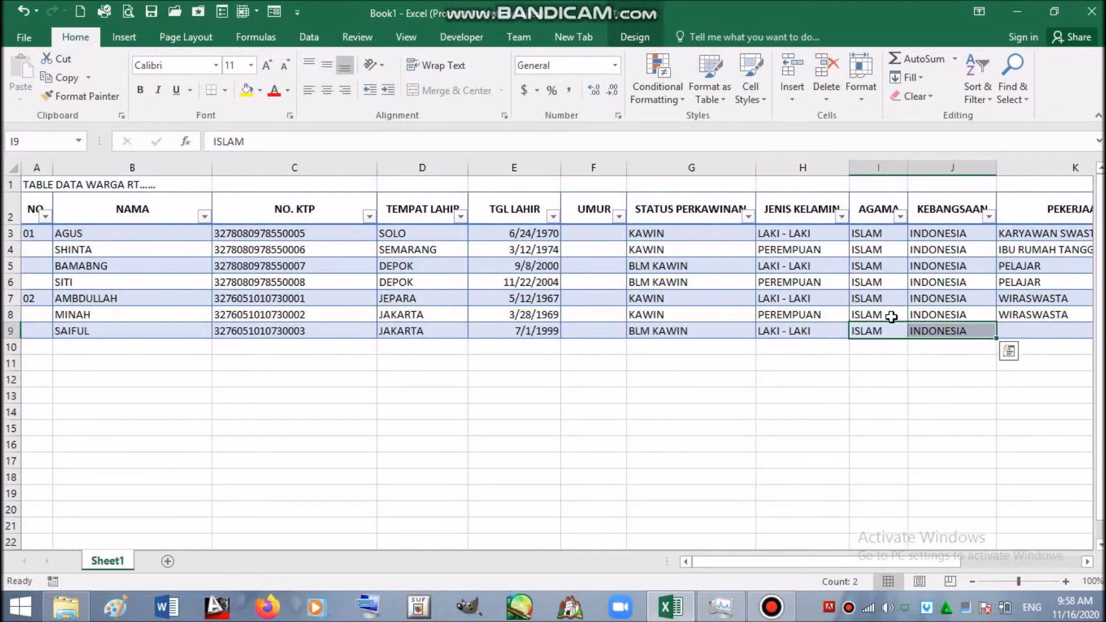
{"action": "key", "text": "Right"}
{"action": "key", "text": "Right"}
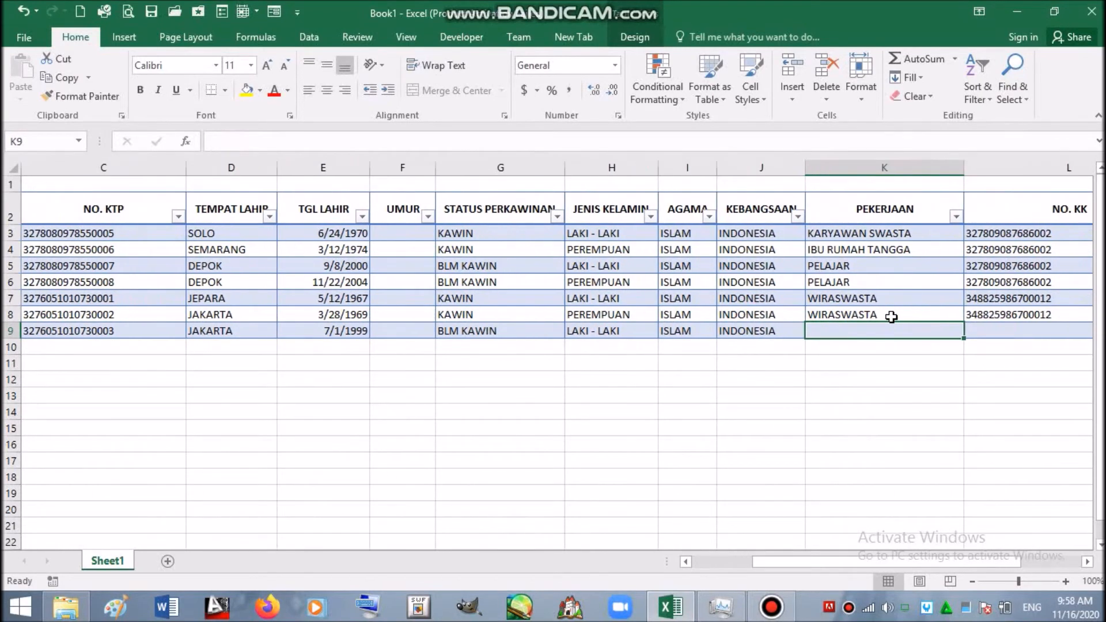
{"action": "type", "text": "PELAJAR"}
- Copy row 8's family card number and address into L9:M9
{"action": "left_click", "coordinate": [967, 314]}
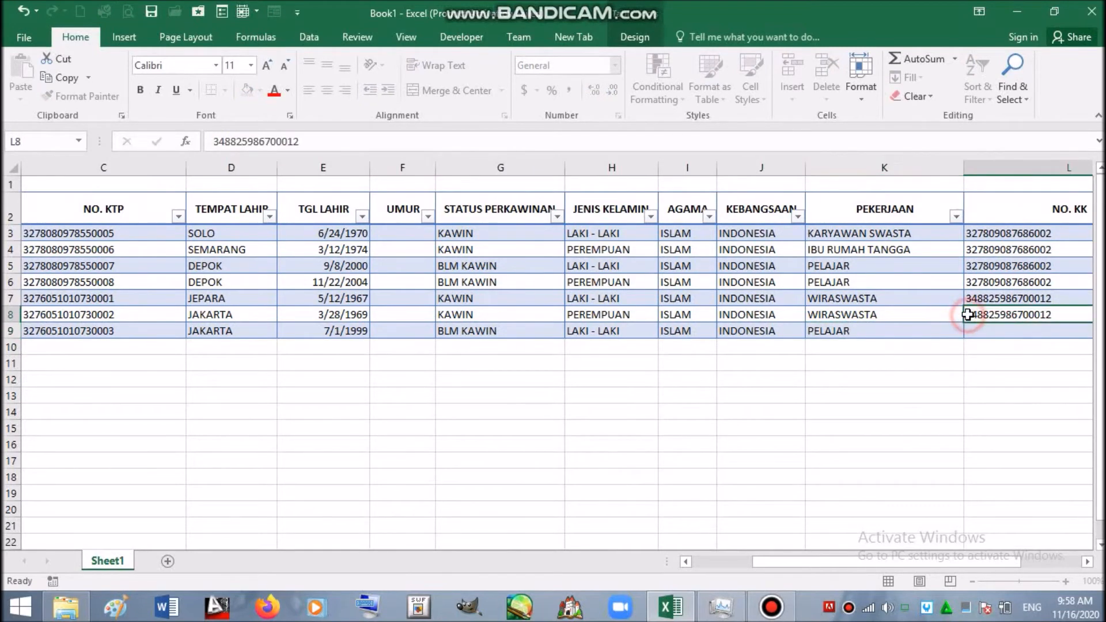
{"action": "key", "text": "shift+Right"}
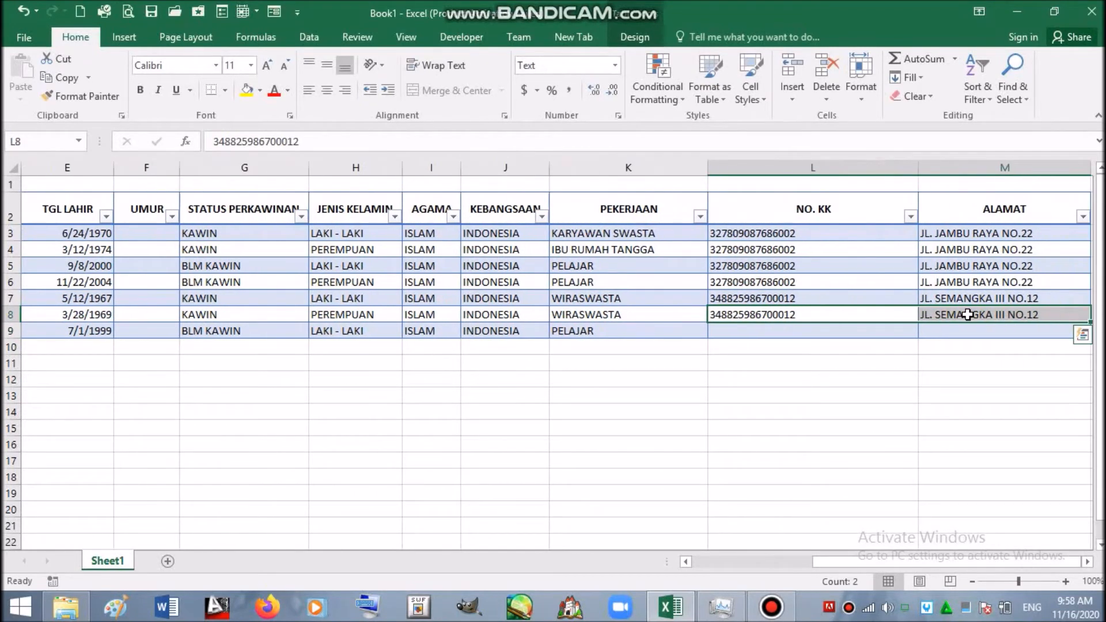
{"action": "key", "text": "ctrl+c"}
{"action": "key", "text": "Down"}
{"action": "key", "text": "Return"}
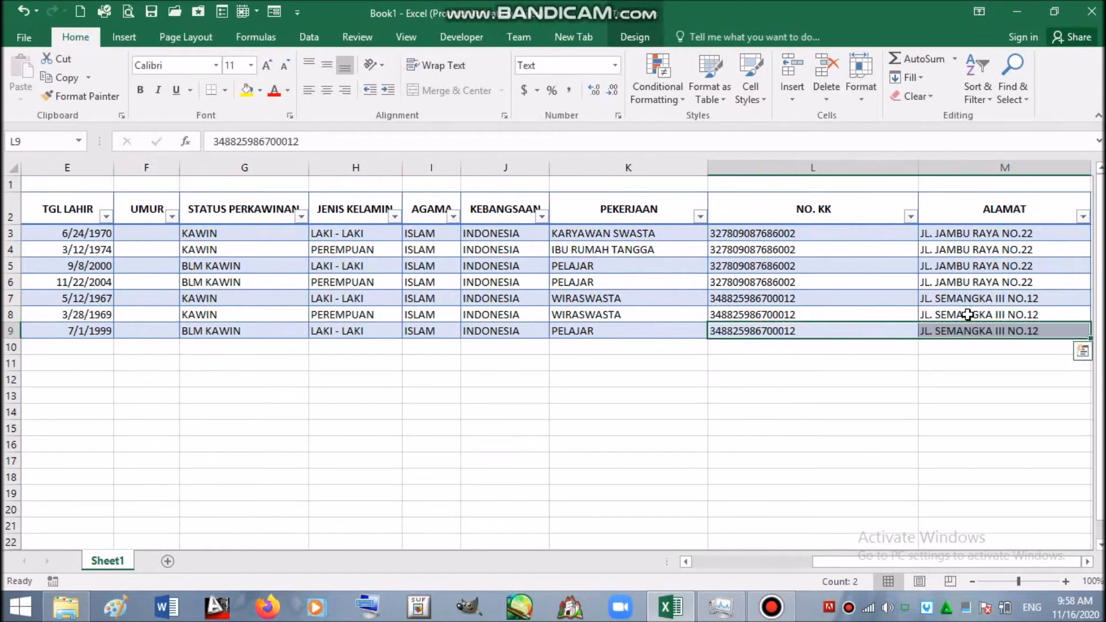
{"action": "key", "text": "Left"}
{"action": "key", "text": "Home"}
{"action": "key", "text": "Down"}
{"action": "key", "text": "Right"}
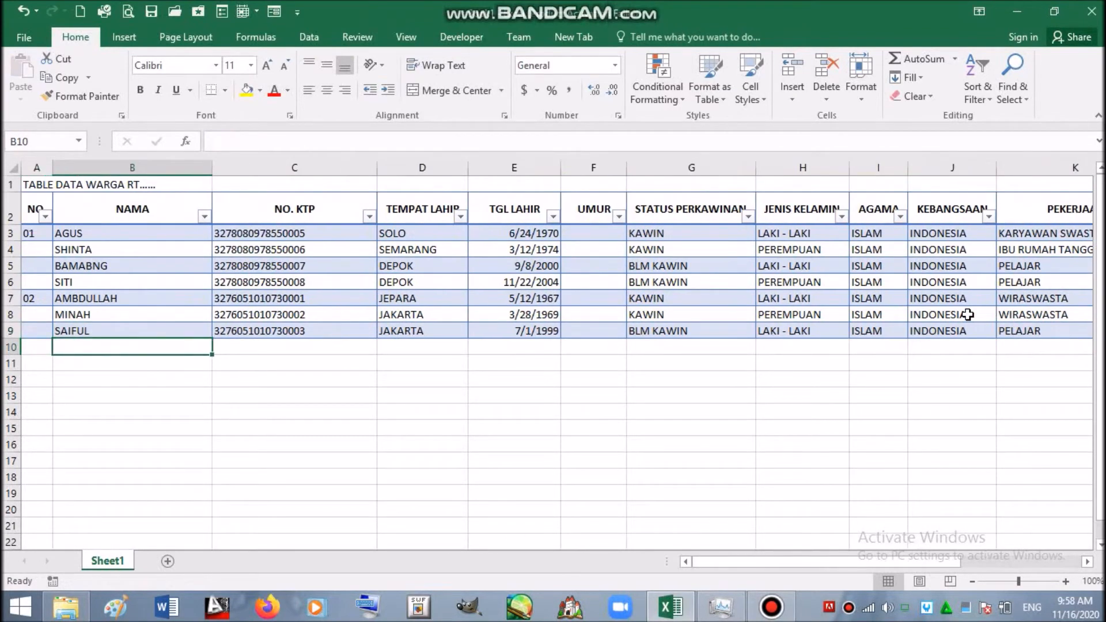
- Enter the new resident's name in B10 and C9's ID number with the last digit changed to 4
{"action": "type", "text": "UDIN"}
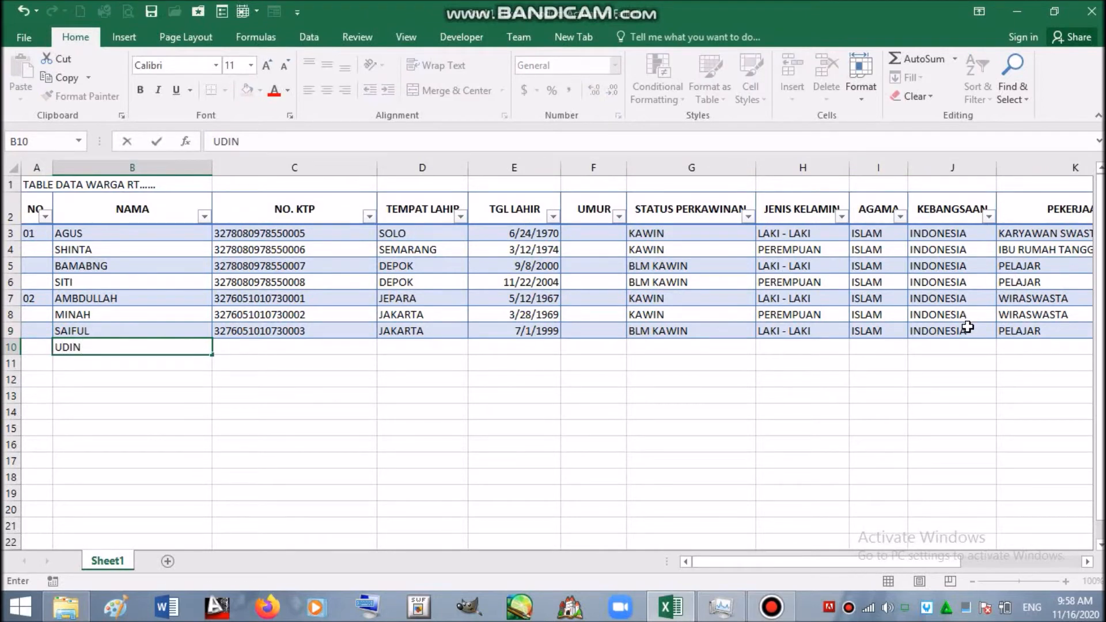
{"action": "left_click", "coordinate": [246, 334]}
{"action": "key", "text": "ctrl+c"}
{"action": "left_click", "coordinate": [259, 344]}
{"action": "key", "text": "Return"}
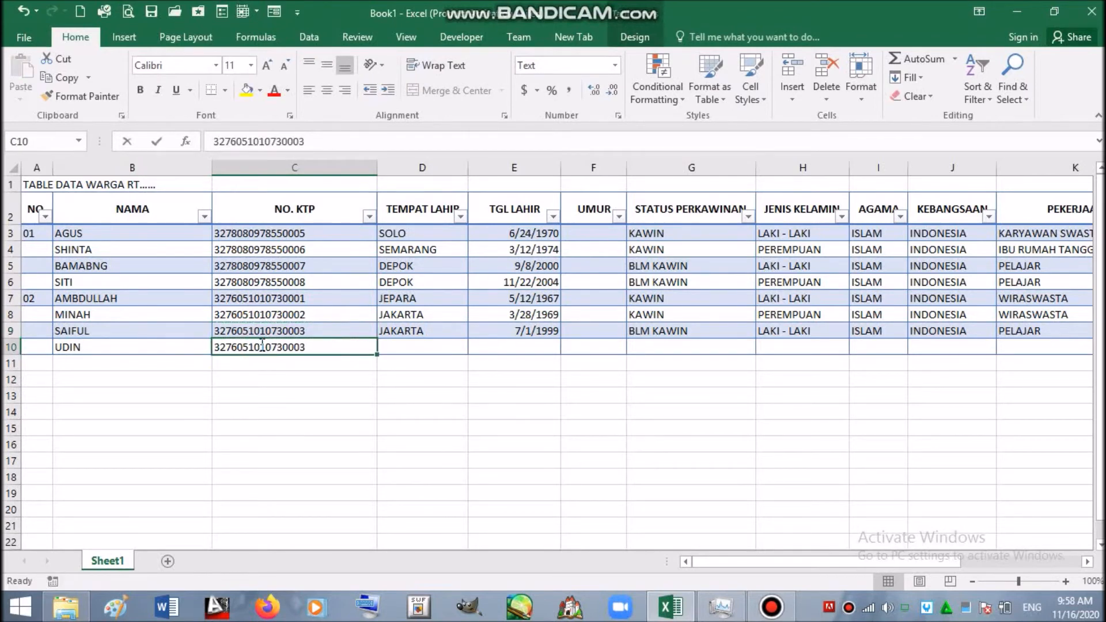
{"action": "double_click", "coordinate": [311, 346]}
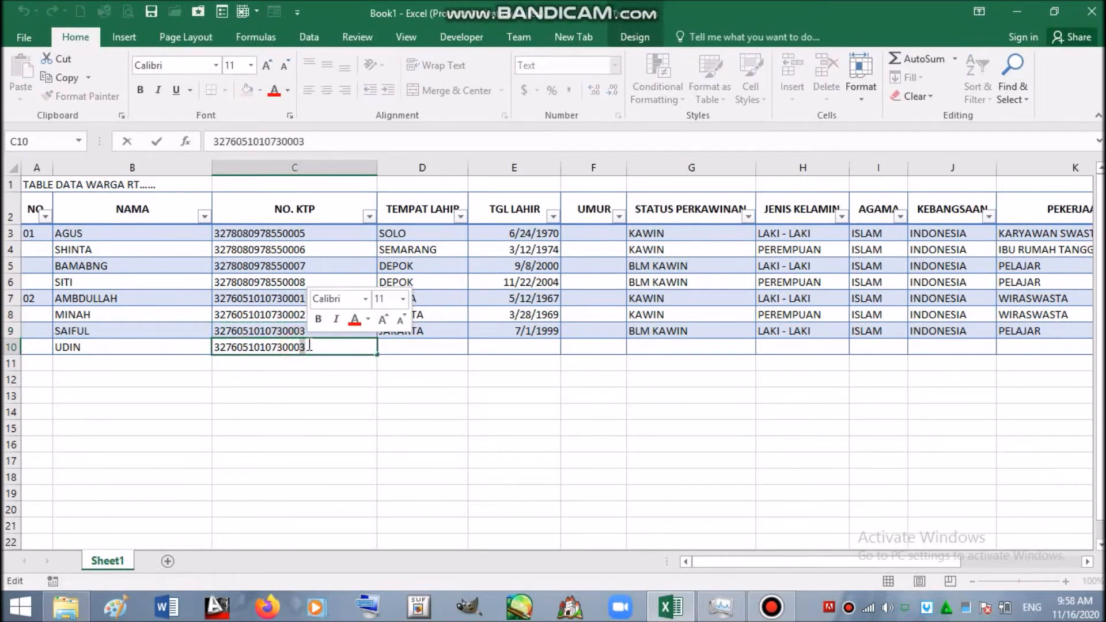
{"action": "key", "text": "BackSpace"}
{"action": "type", "text": "4"}
{"action": "left_click", "coordinate": [402, 346]}
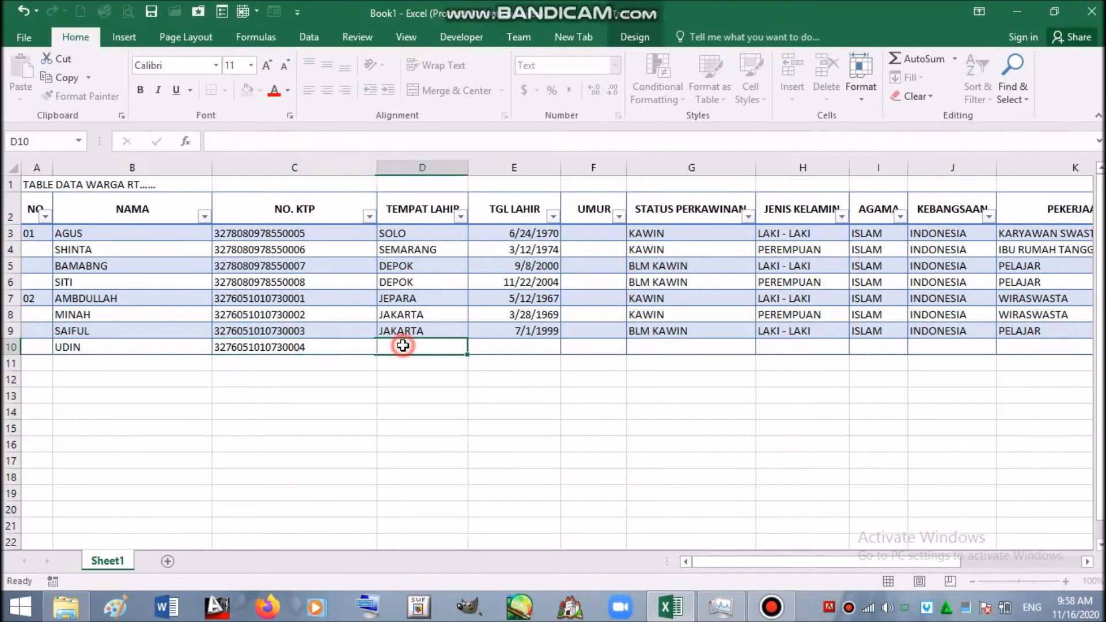
{"action": "type", "text": "DEPOK"}
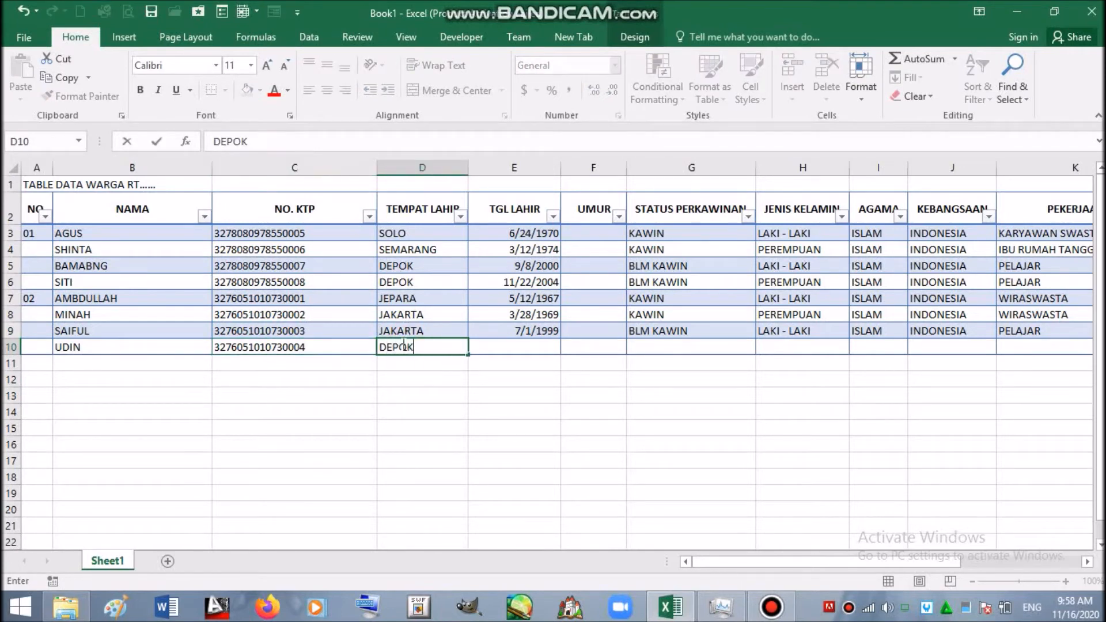
{"action": "left_click", "coordinate": [528, 345]}
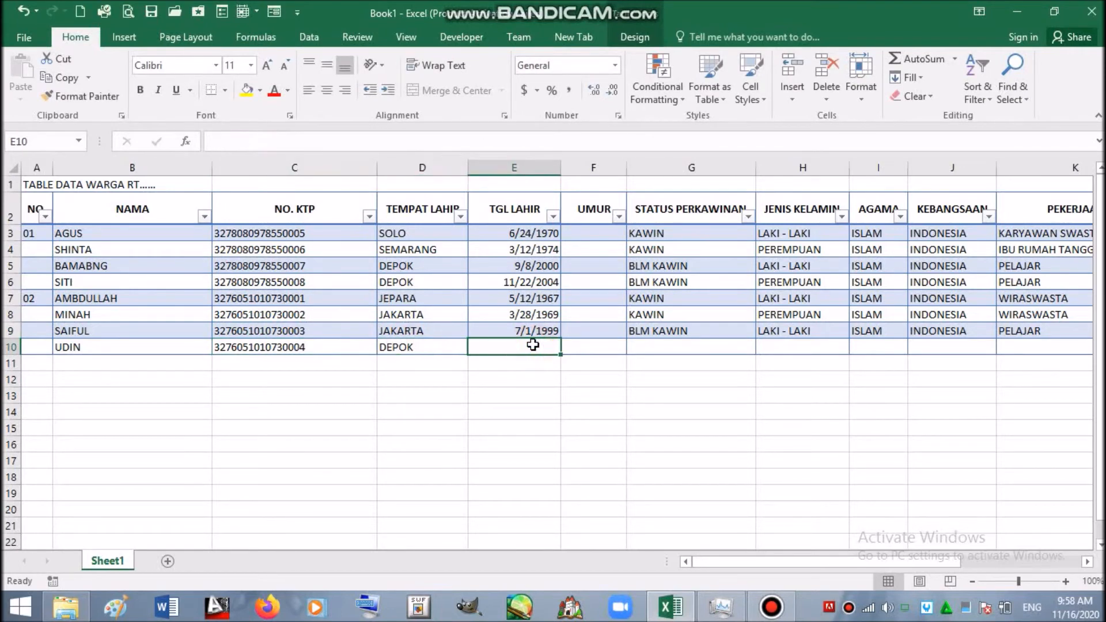
{"action": "type", "text": "8/2/"}
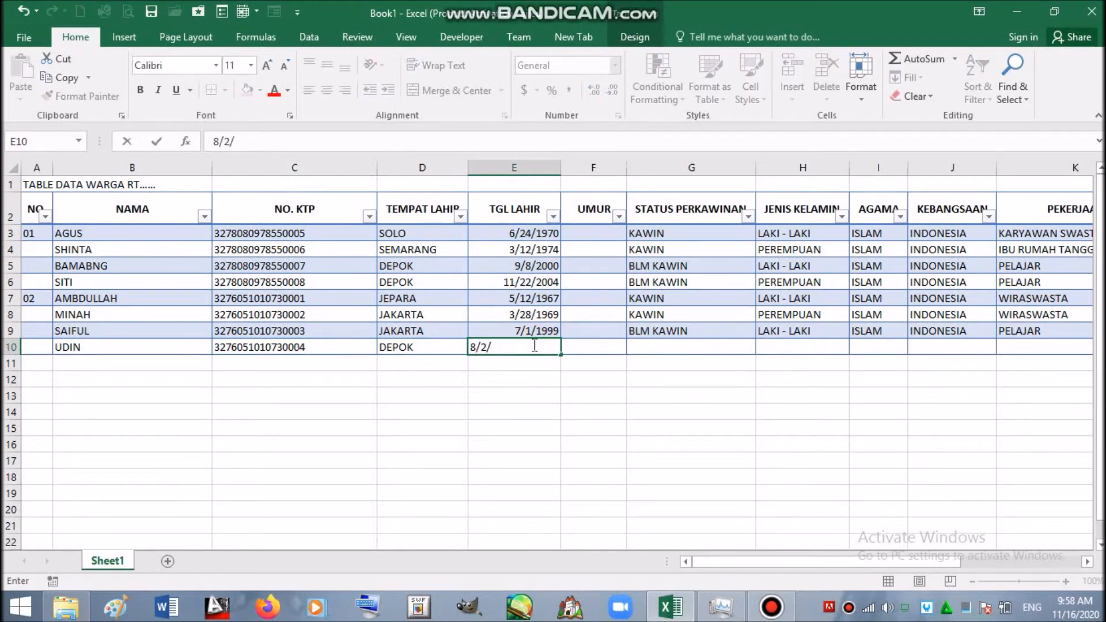
{"action": "type", "text": "2001"}
- Copy row 9's marital status through address details into G10:M10
{"action": "left_click", "coordinate": [653, 334]}
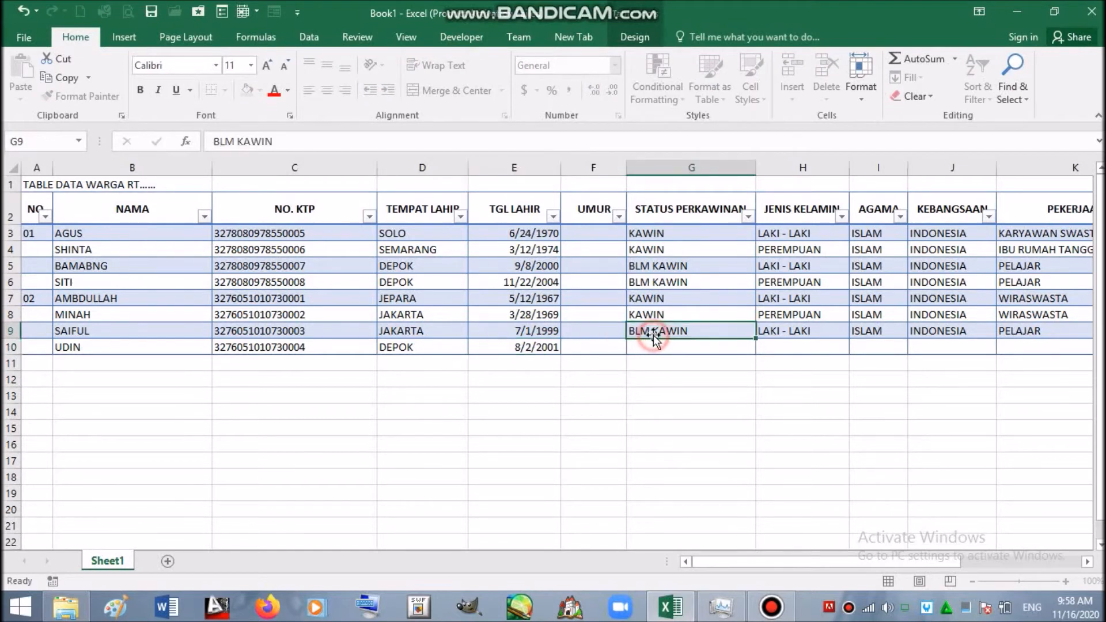
{"action": "key", "text": "ctrl+c"}
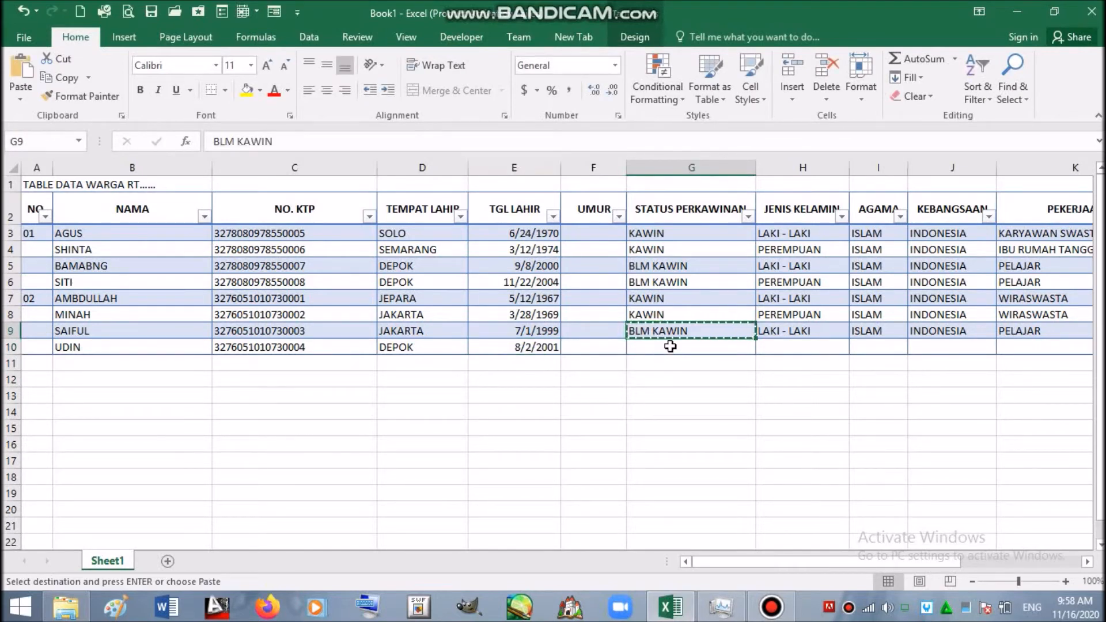
{"action": "key", "text": "shift+Right"}
{"action": "key", "text": "shift+Right"}
{"action": "key", "text": "shift+Right"}
{"action": "key", "text": "shift+Right"}
{"action": "key", "text": "shift+Right"}
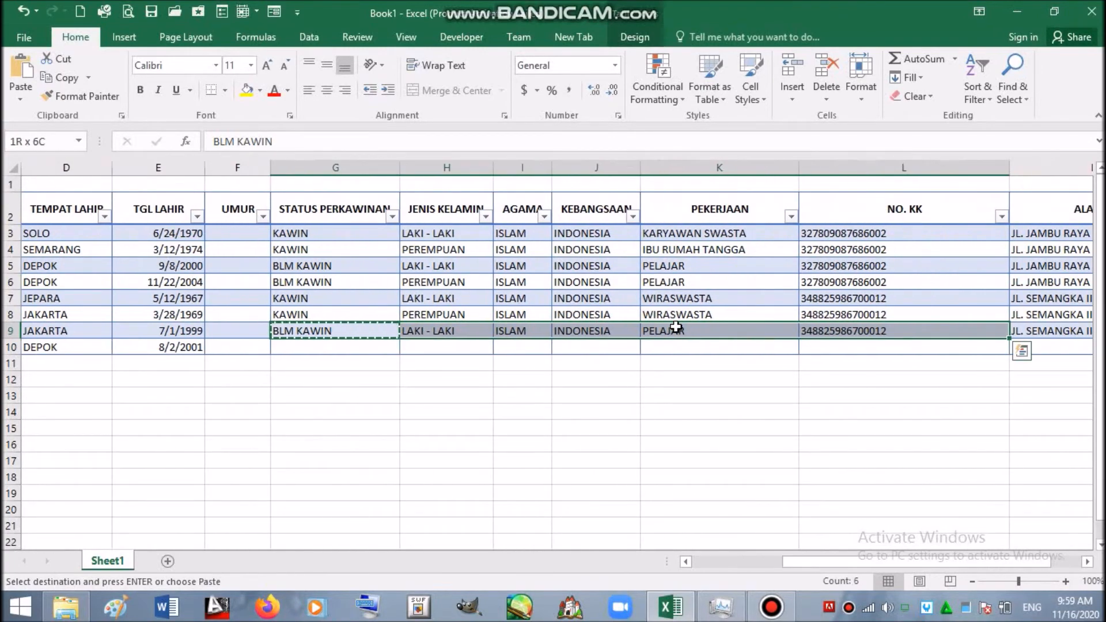
{"action": "key", "text": "shift+Right"}
{"action": "key", "text": "ctrl+c"}
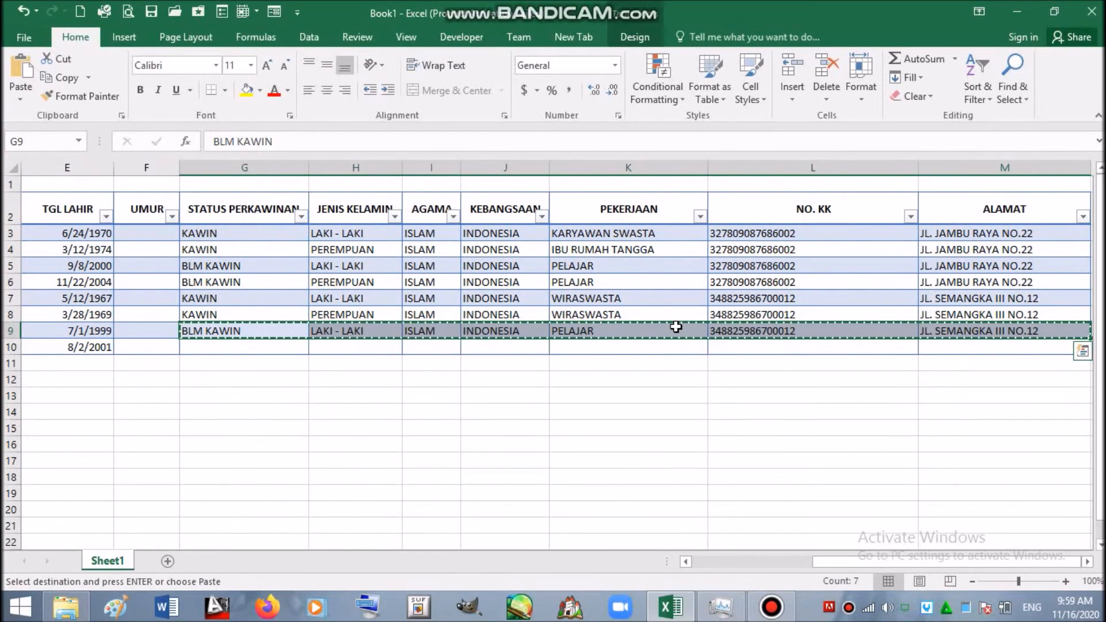
{"action": "key", "text": "Down"}
{"action": "key", "text": "Return"}
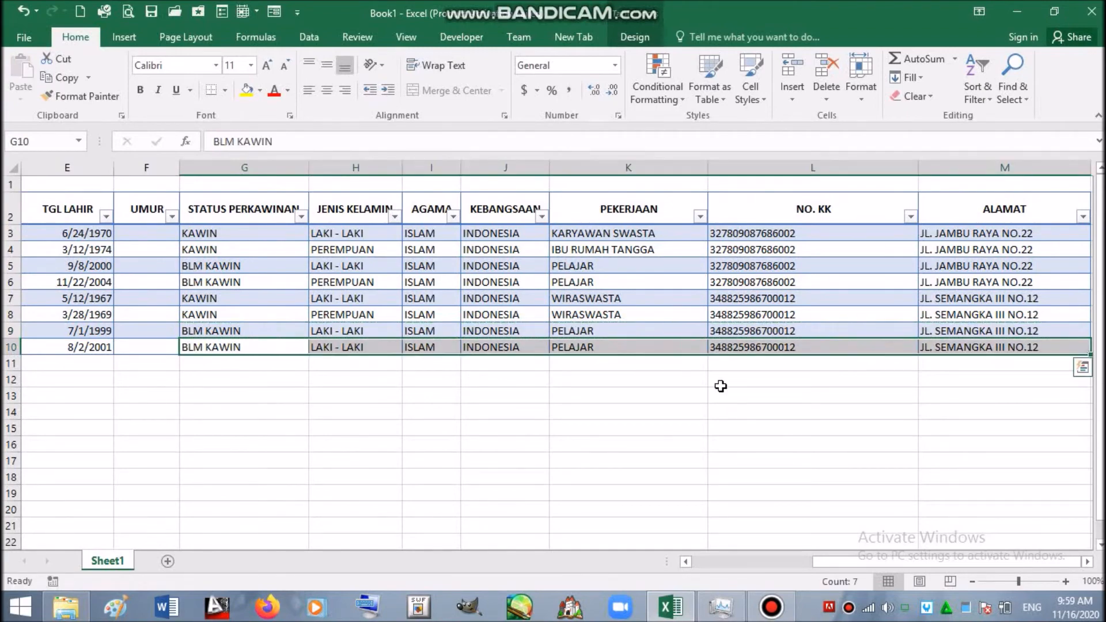
{"action": "key", "text": "Home"}
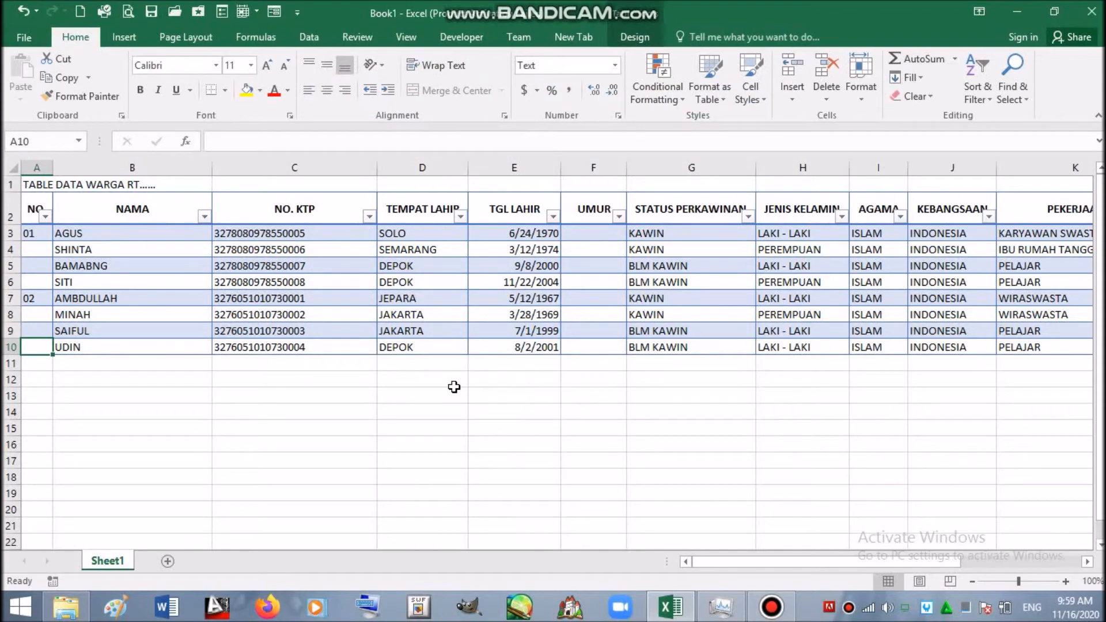
{"action": "left_click", "coordinate": [164, 365]}
{"action": "key", "text": "Right"}
{"action": "key", "text": "Right"}
{"action": "key", "text": "Right"}
{"action": "key", "text": "Right"}
{"action": "key", "text": "Right"}
{"action": "key", "text": "Right"}
{"action": "key", "text": "Right"}
{"action": "key", "text": "Right"}
{"action": "key", "text": "Right"}
{"action": "key", "text": "Right"}
{"action": "key", "text": "Right"}
{"action": "key", "text": "Right"}
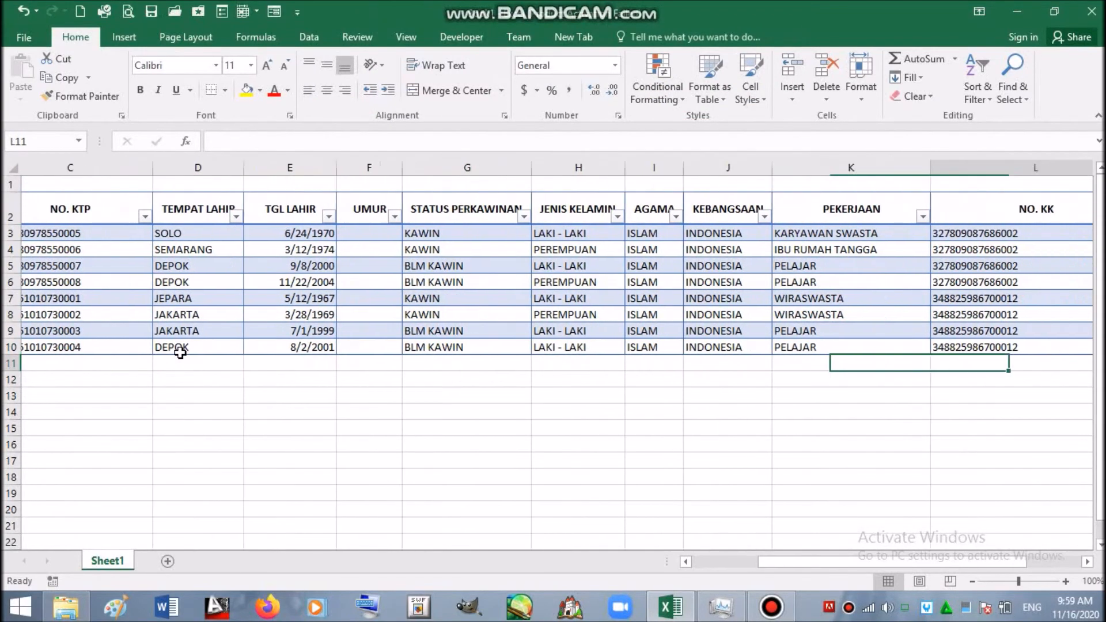
{"action": "key", "text": "Left"}
{"action": "key", "text": "Left"}
{"action": "key", "text": "Left"}
{"action": "key", "text": "Left"}
{"action": "key", "text": "Left"}
{"action": "key", "text": "Left"}
{"action": "key", "text": "Left"}
{"action": "key", "text": "Left"}
{"action": "key", "text": "Left"}
{"action": "key", "text": "Left"}
{"action": "key", "text": "Left"}
{"action": "key", "text": "Left"}
{"action": "key", "text": "Left"}
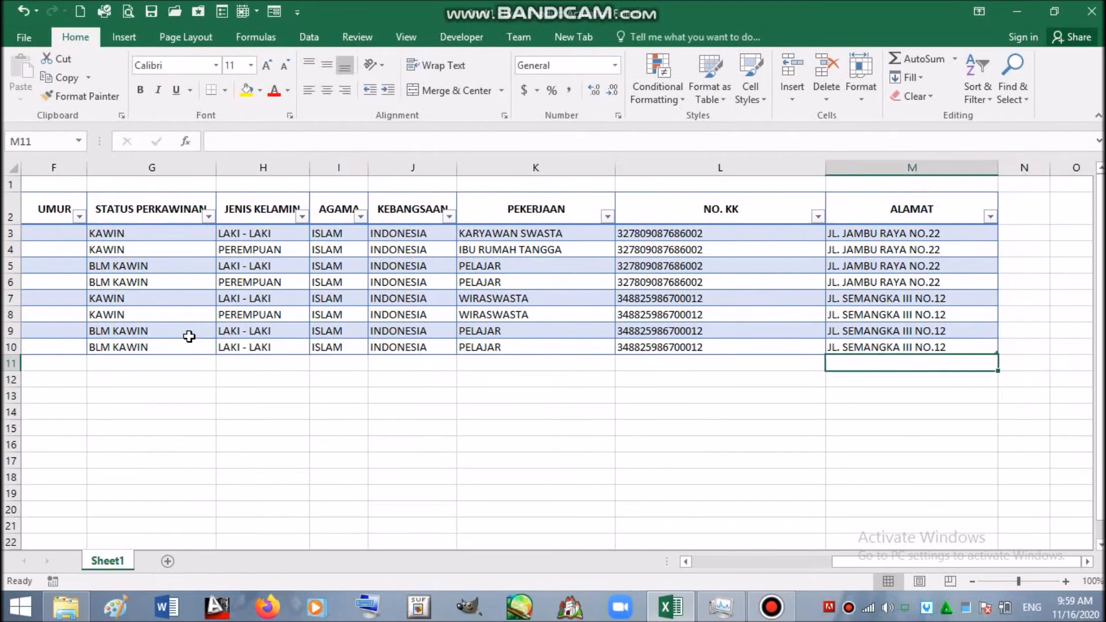
{"action": "key", "text": "Right"}
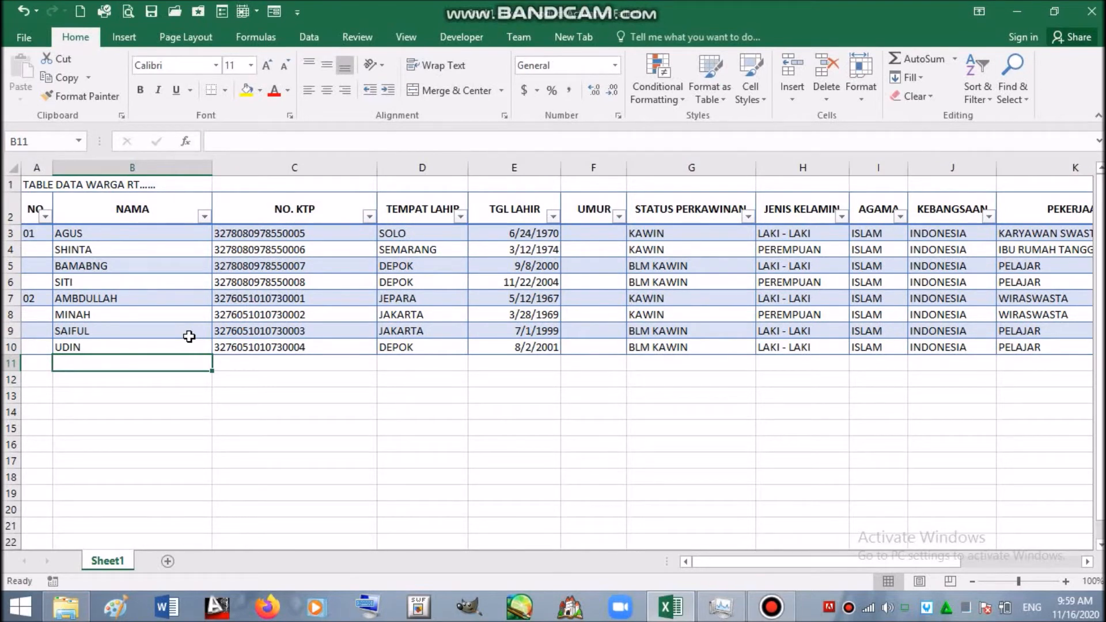
{"action": "key", "text": "Right"}
{"action": "key", "text": "Right"}
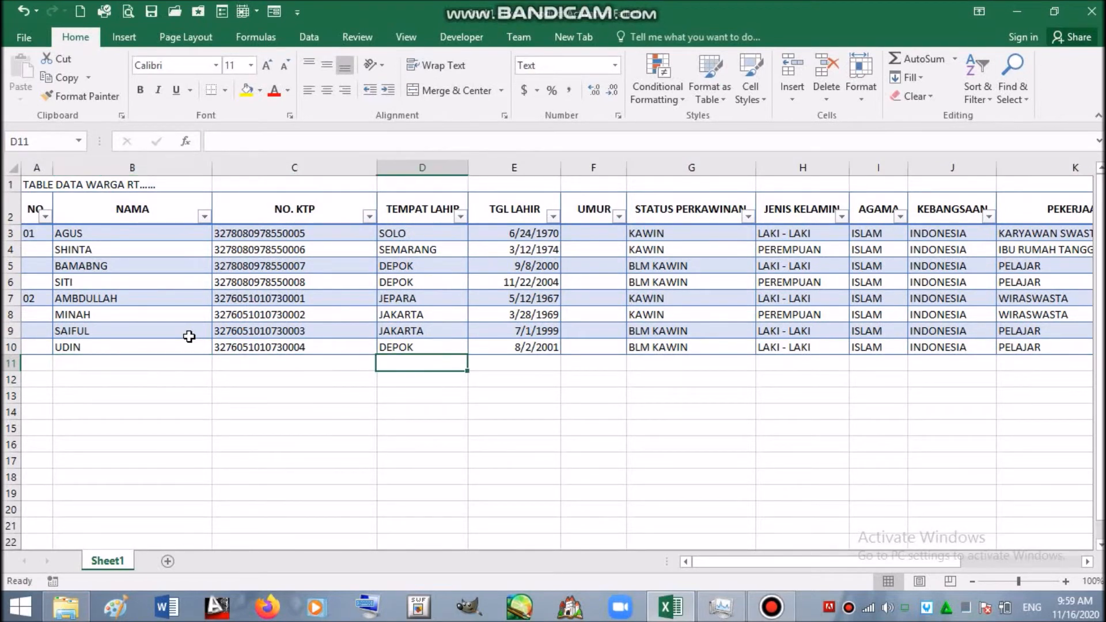
{"action": "key", "text": "Left"}
{"action": "key", "text": "Left"}
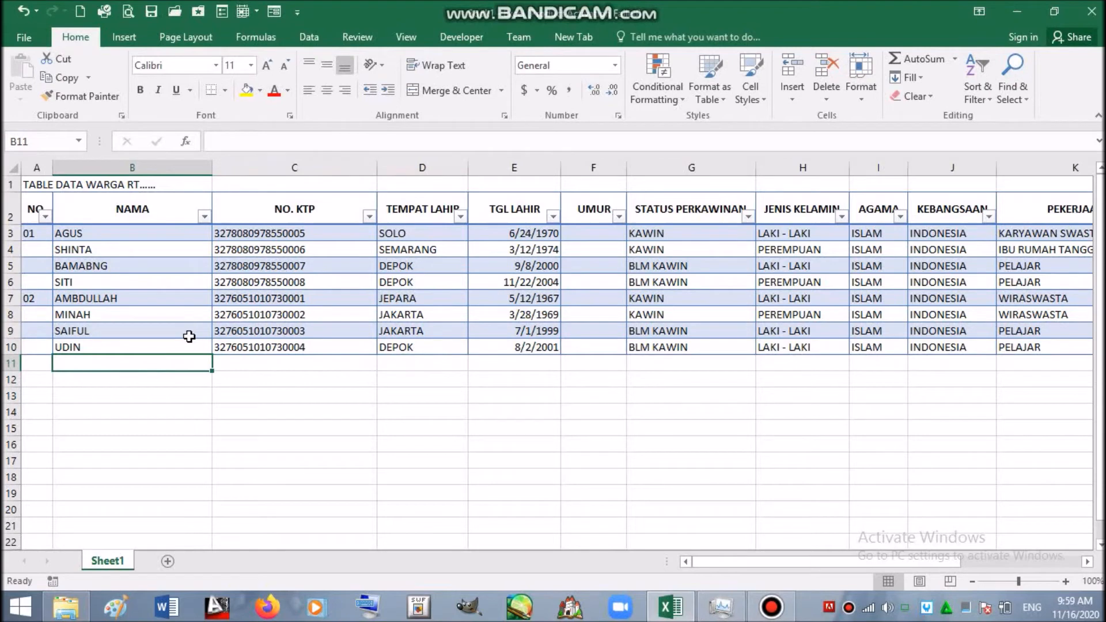
{"action": "key", "text": "Right"}
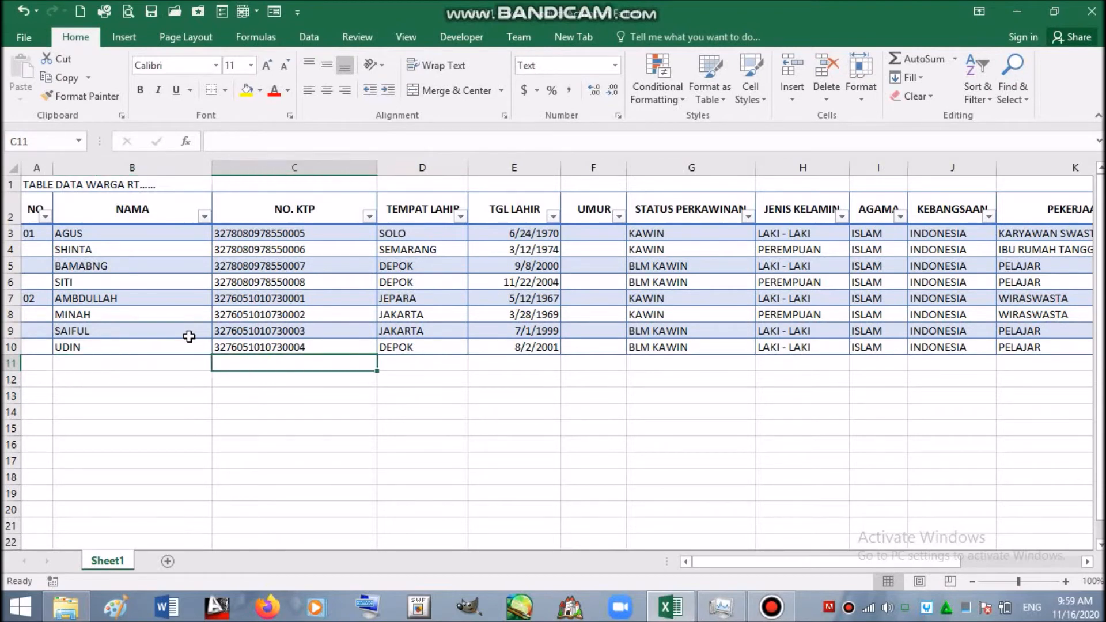
{"action": "key", "text": "Right"}
{"action": "key", "text": "Right"}
{"action": "key", "text": "Right"}
{"action": "key", "text": "Right"}
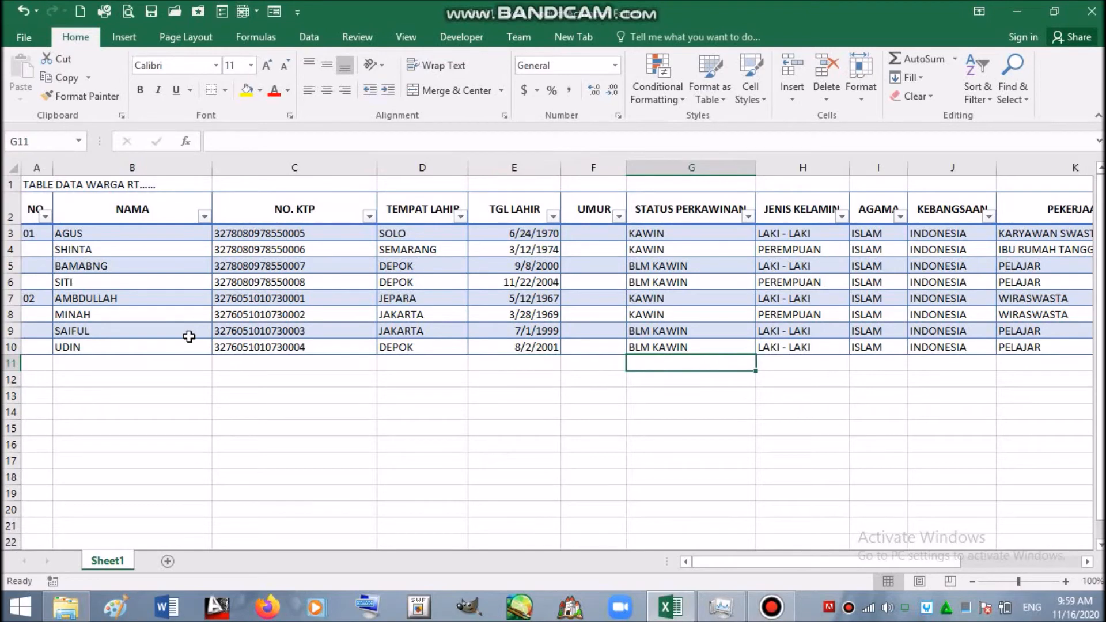
{"action": "key", "text": "Right"}
{"action": "key", "text": "Right"}
{"action": "key", "text": "Right"}
{"action": "key", "text": "Right"}
{"action": "key", "text": "Right"}
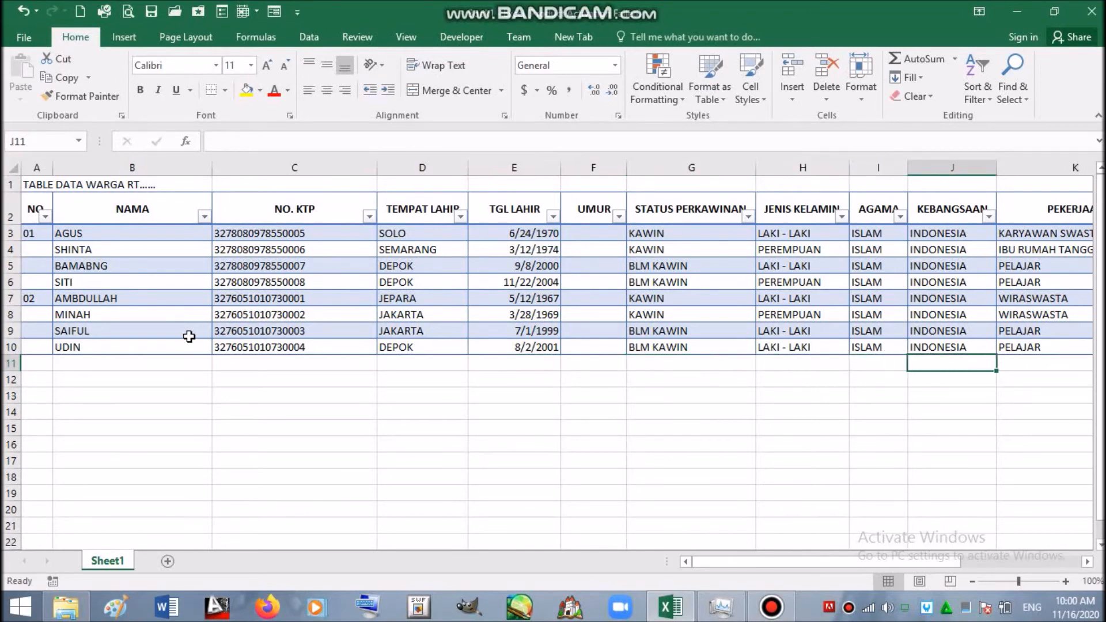
{"action": "key", "text": "Right"}
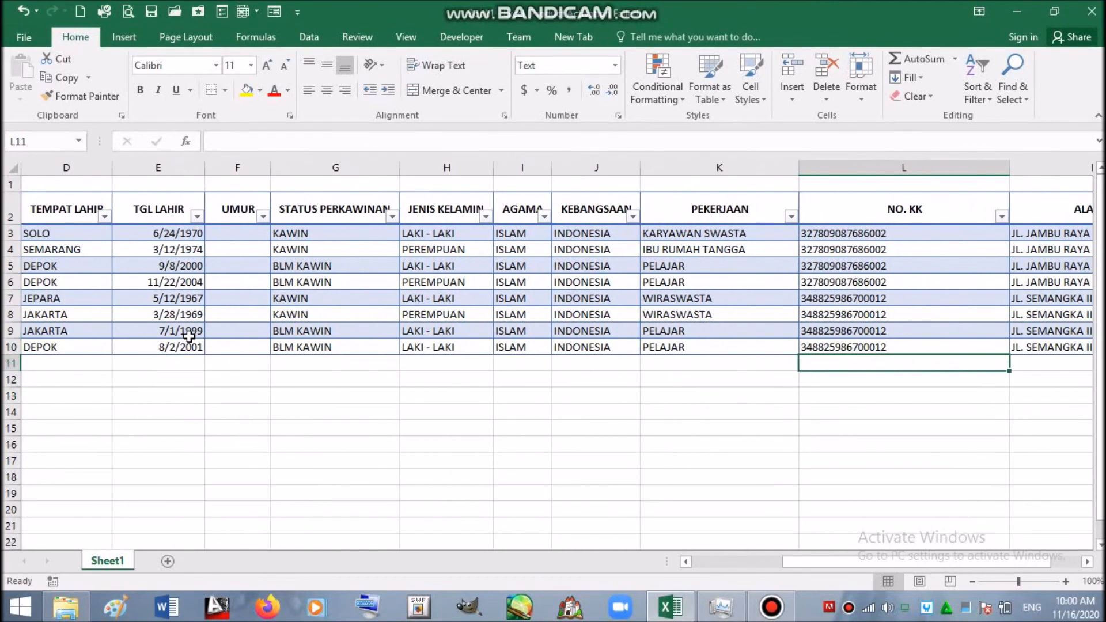
{"action": "key", "text": "Left"}
{"action": "key", "text": "Left"}
{"action": "key", "text": "Left"}
{"action": "key", "text": "Left"}
{"action": "key", "text": "Left"}
{"action": "key", "text": "Left"}
{"action": "key", "text": "Left"}
{"action": "key", "text": "Left"}
{"action": "key", "text": "Left"}
{"action": "key", "text": "Left"}
{"action": "key", "text": "Left"}
{"action": "key", "text": "Left"}
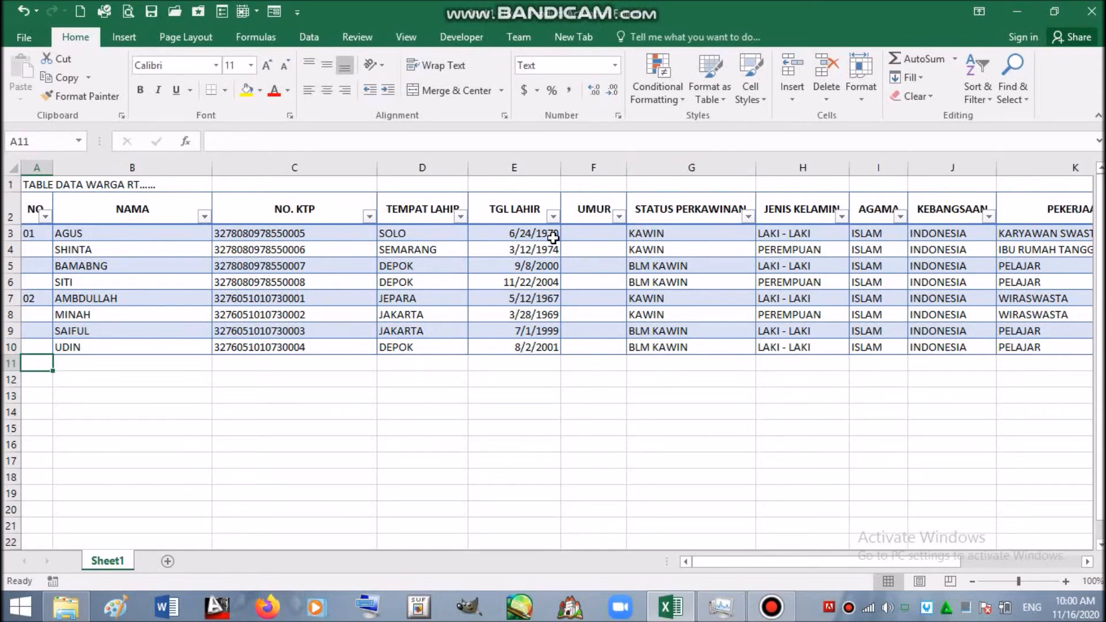
- Write the note 'TGL HARI INI - TGL LAHIR/365' in E14 and drag column F wider
{"action": "left_click", "coordinate": [503, 414]}
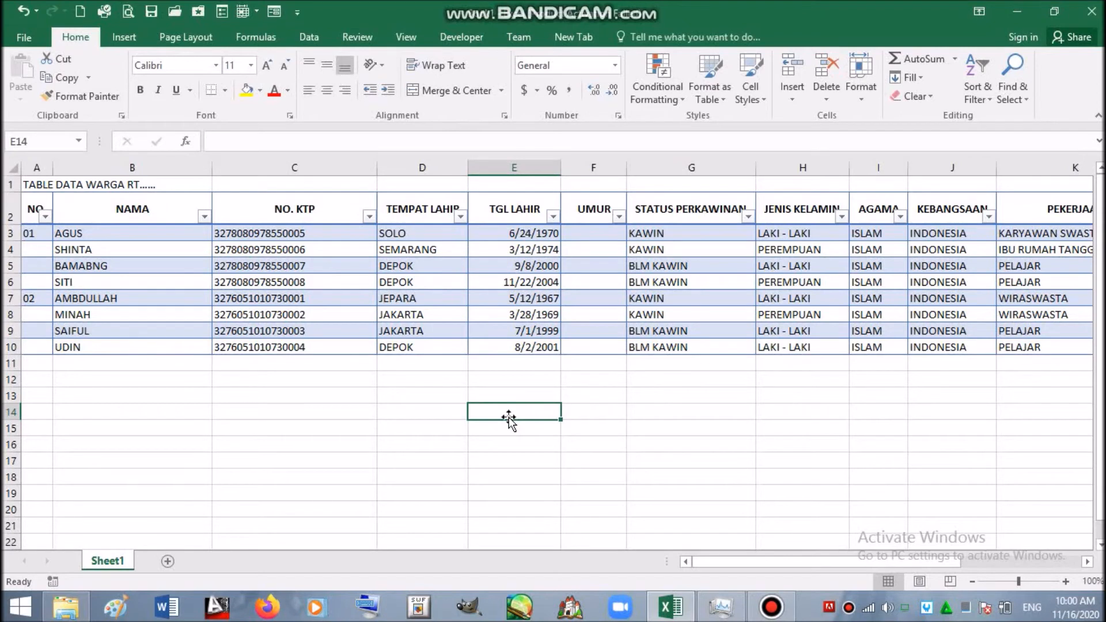
{"action": "type", "text": "TG"}
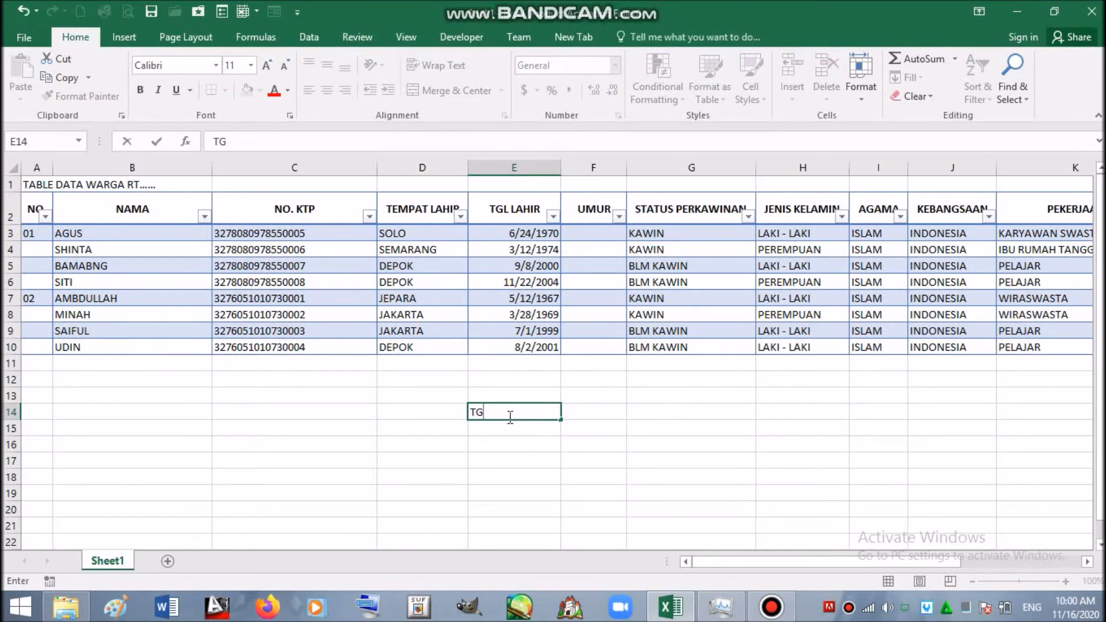
{"action": "type", "text": "L HARI INI - TGL"}
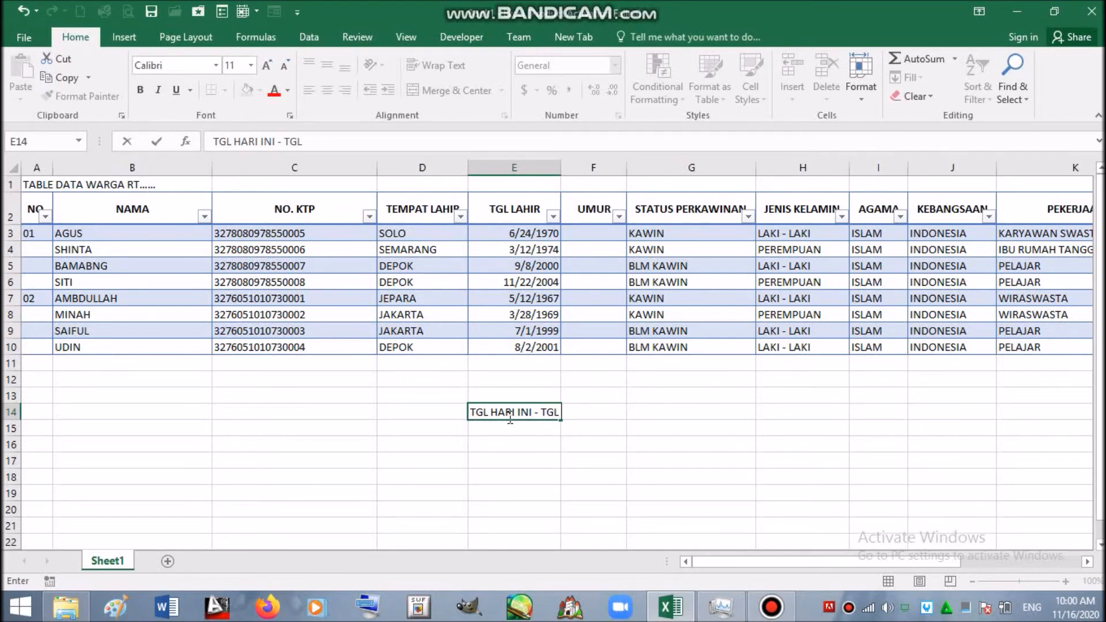
{"action": "type", "text": " LAHIR/365"}
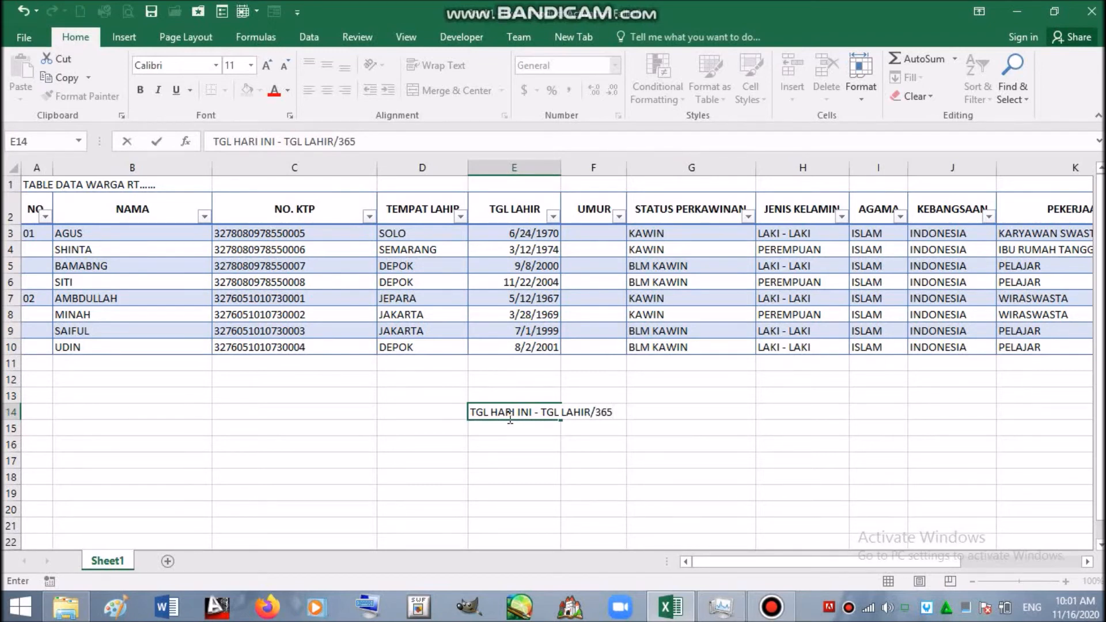
{"action": "left_click", "coordinate": [495, 441]}
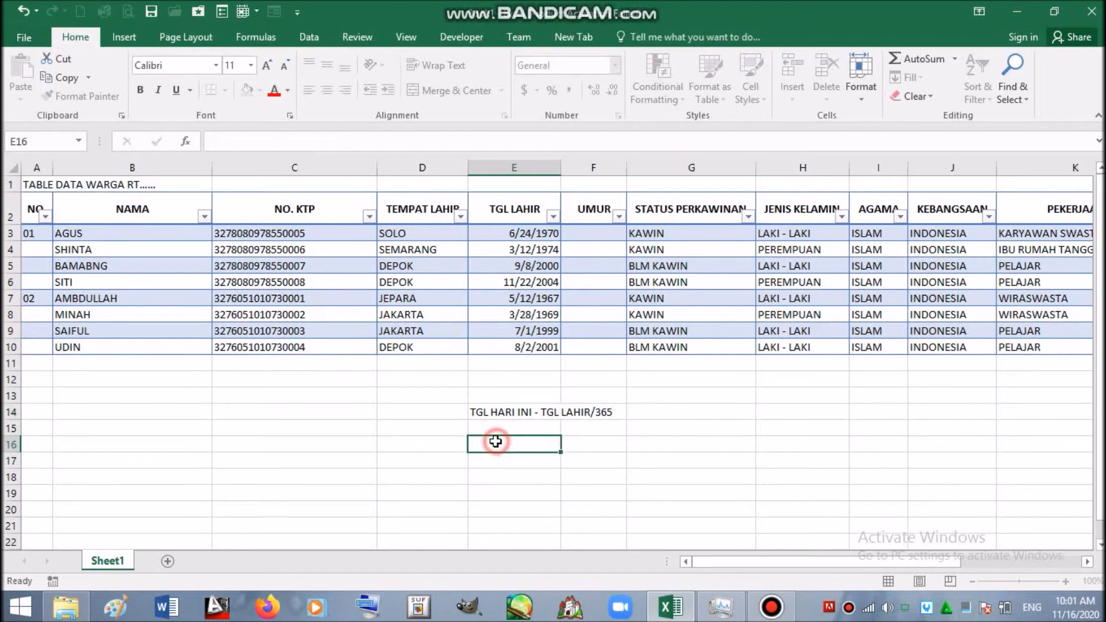
{"action": "left_click_drag", "start_coordinate": [629, 167], "coordinate": [680, 168]}
{"action": "left_click", "coordinate": [596, 234]}
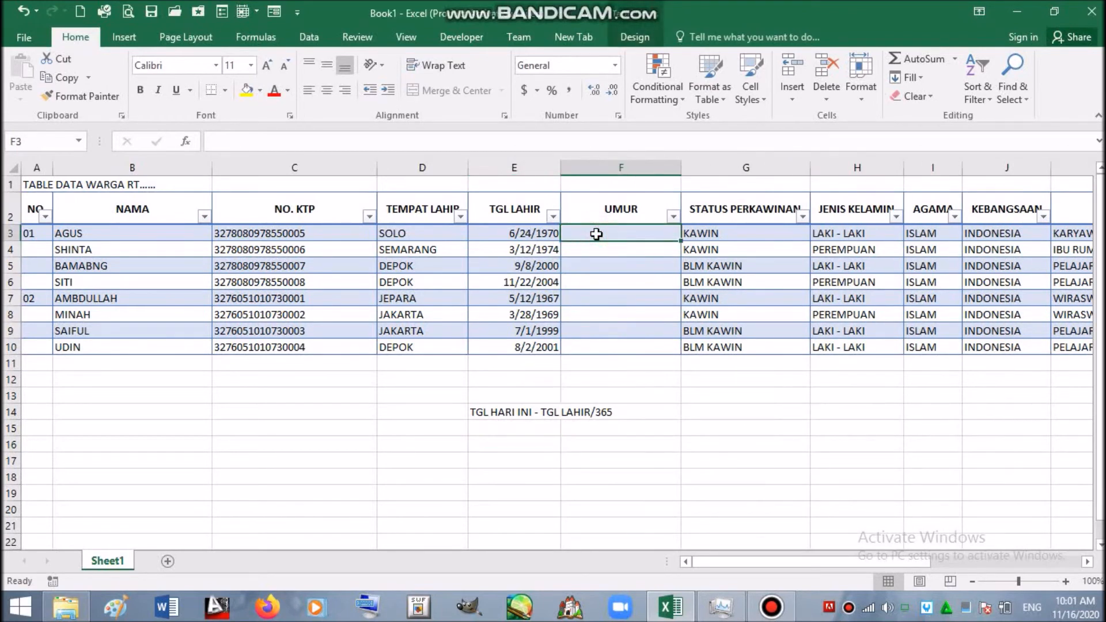
- Enter =(TODAY()-[@[TGL LAHIR]])/365 in F3 so the UMUR column auto-fills
{"action": "type", "text": "="}
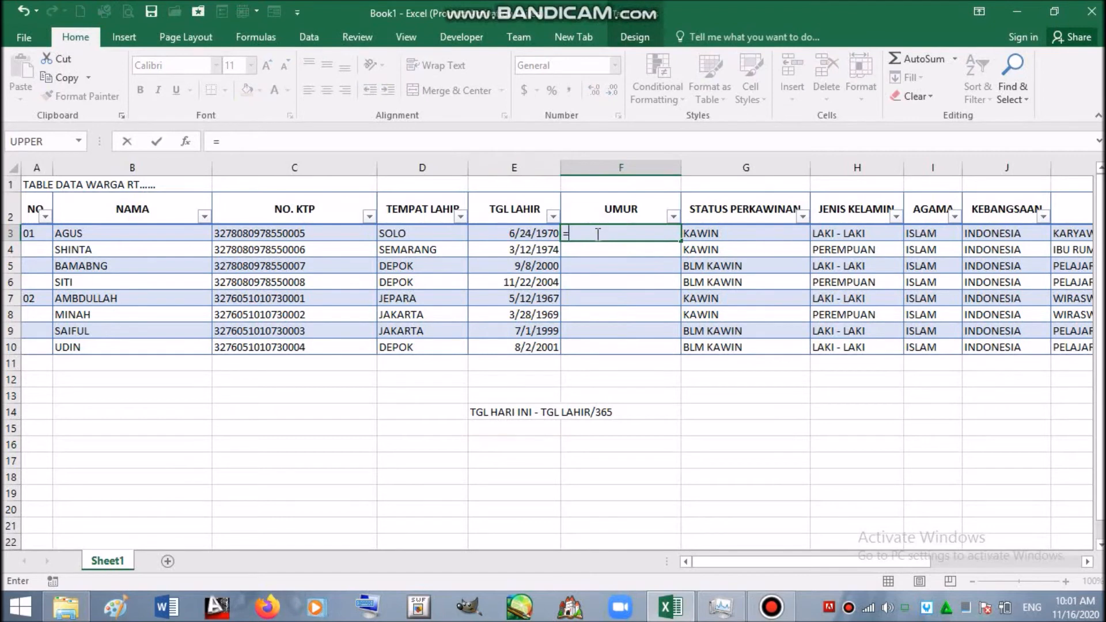
{"action": "type", "text": "TOD"}
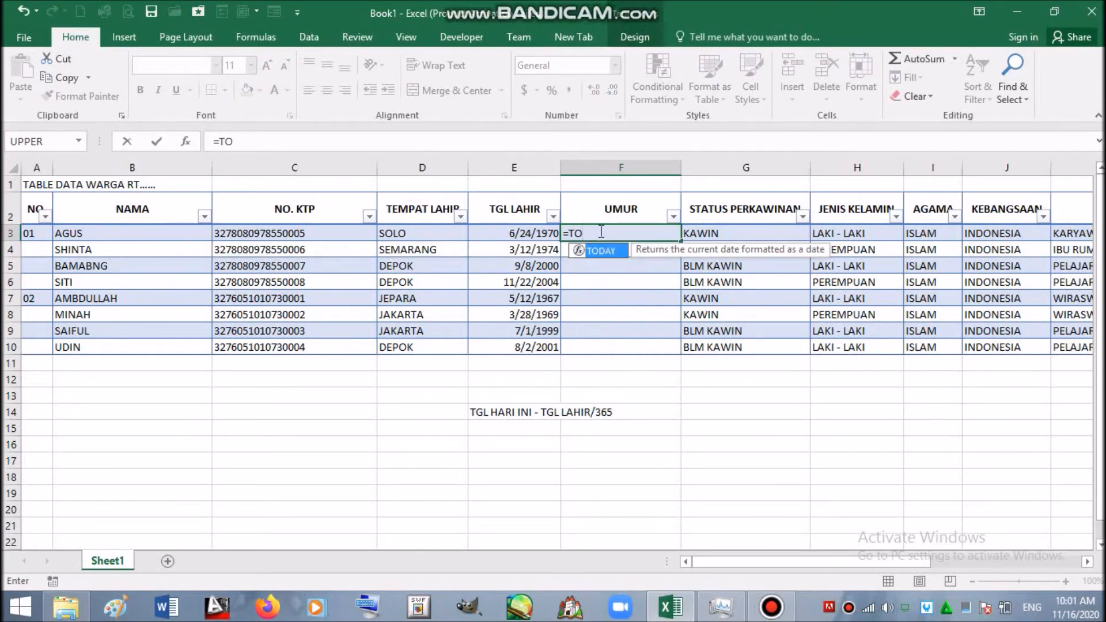
{"action": "double_click", "coordinate": [611, 249]}
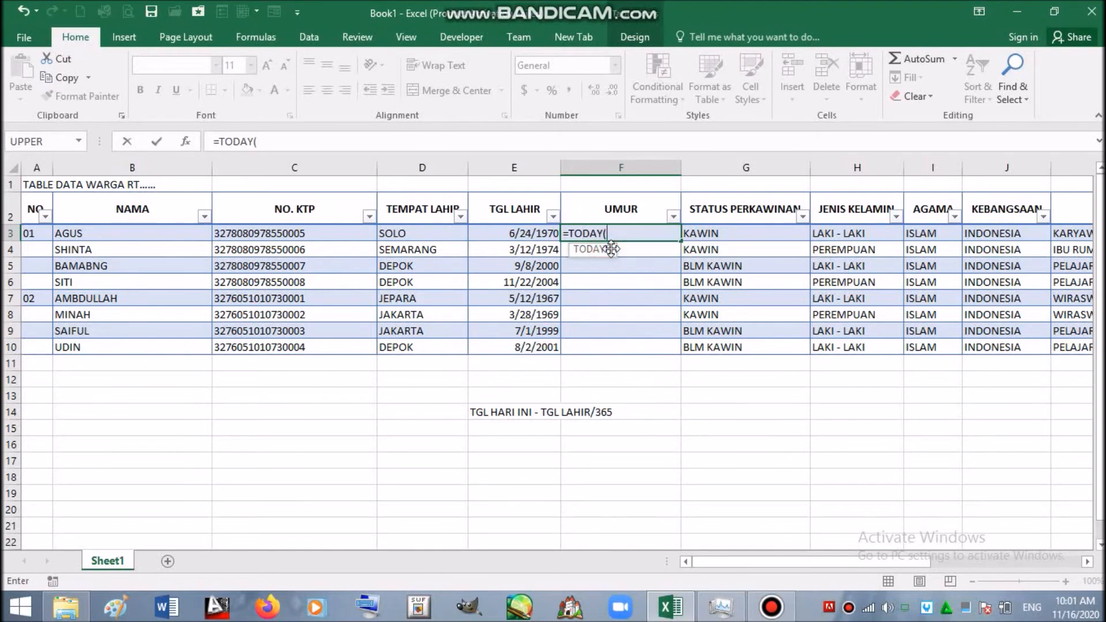
{"action": "type", "text": ")-"}
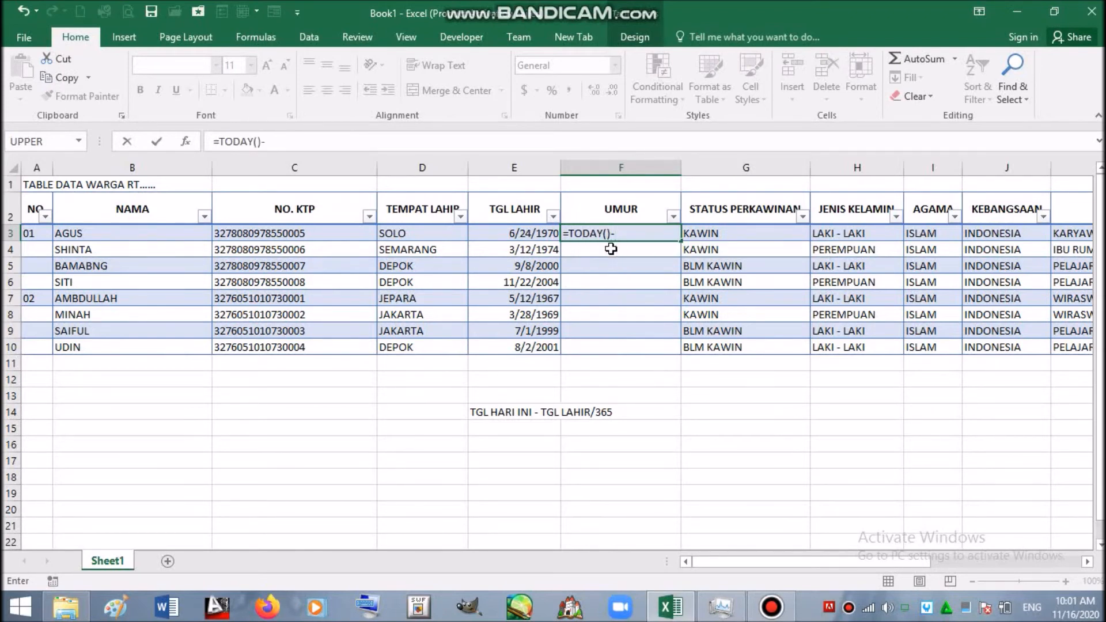
{"action": "left_click", "coordinate": [529, 229]}
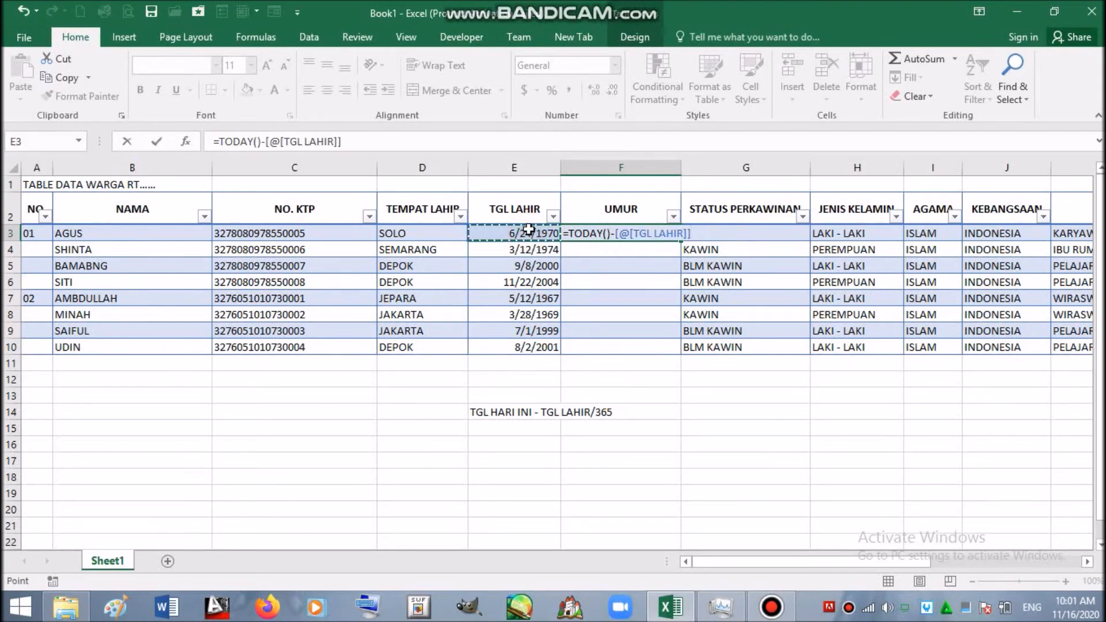
{"action": "left_click", "coordinate": [568, 233]}
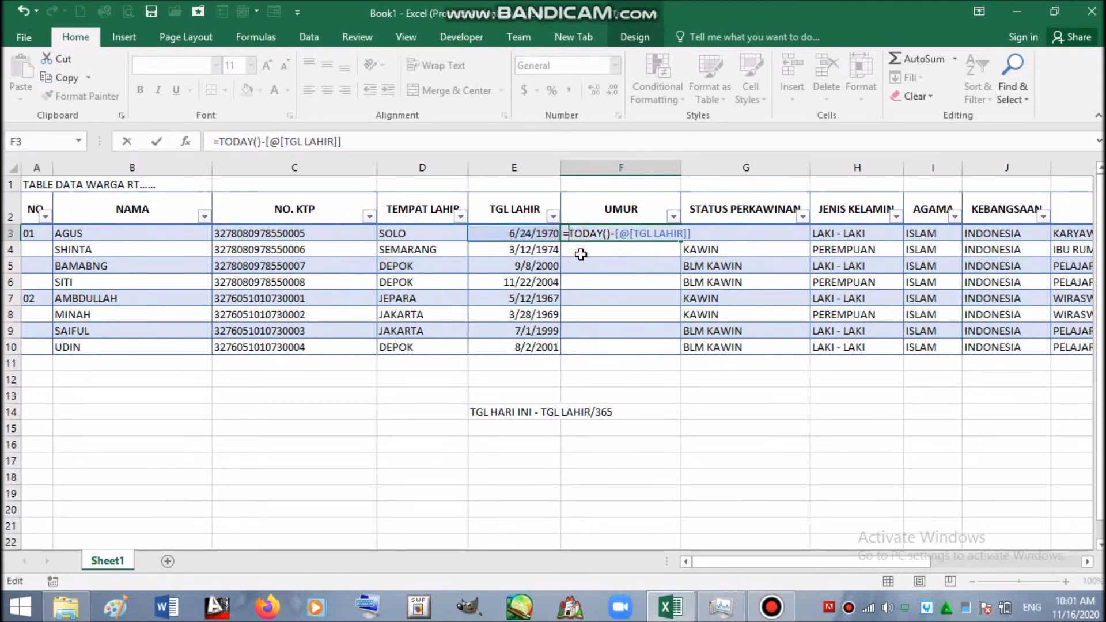
{"action": "type", "text": "("}
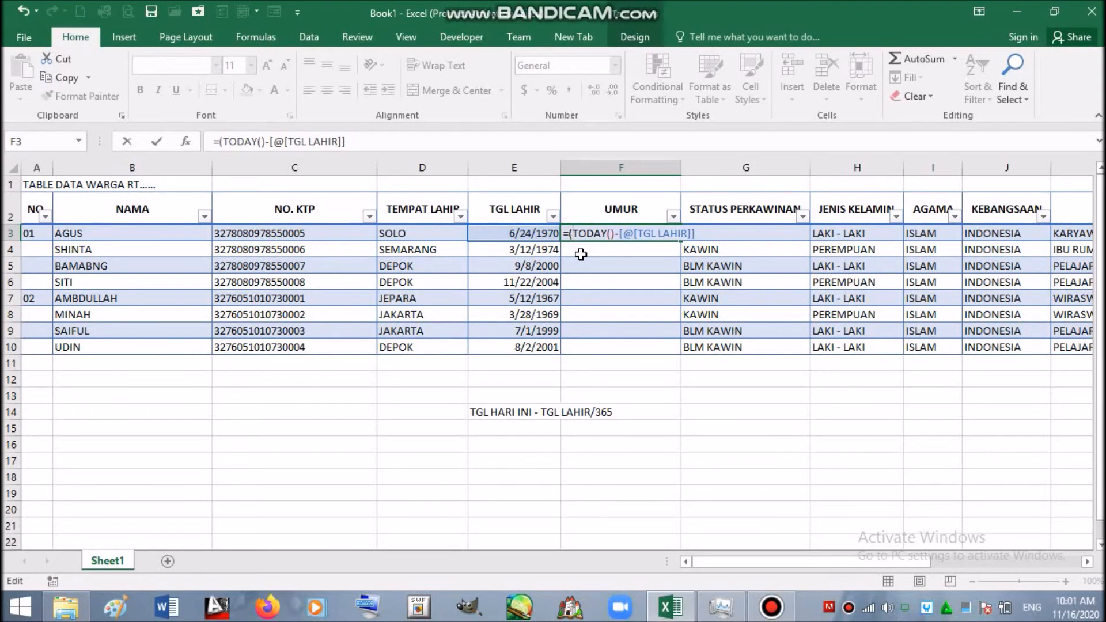
{"action": "left_click", "coordinate": [697, 233]}
{"action": "type", "text": ")"}
{"action": "type", "text": "/365"}
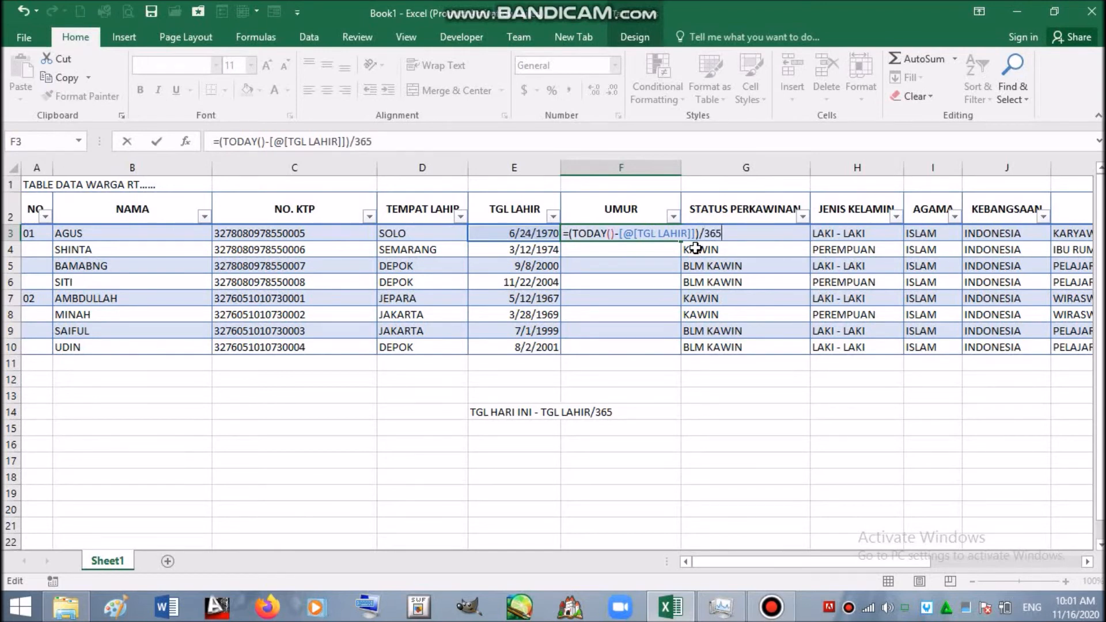
{"action": "key", "text": "Return"}
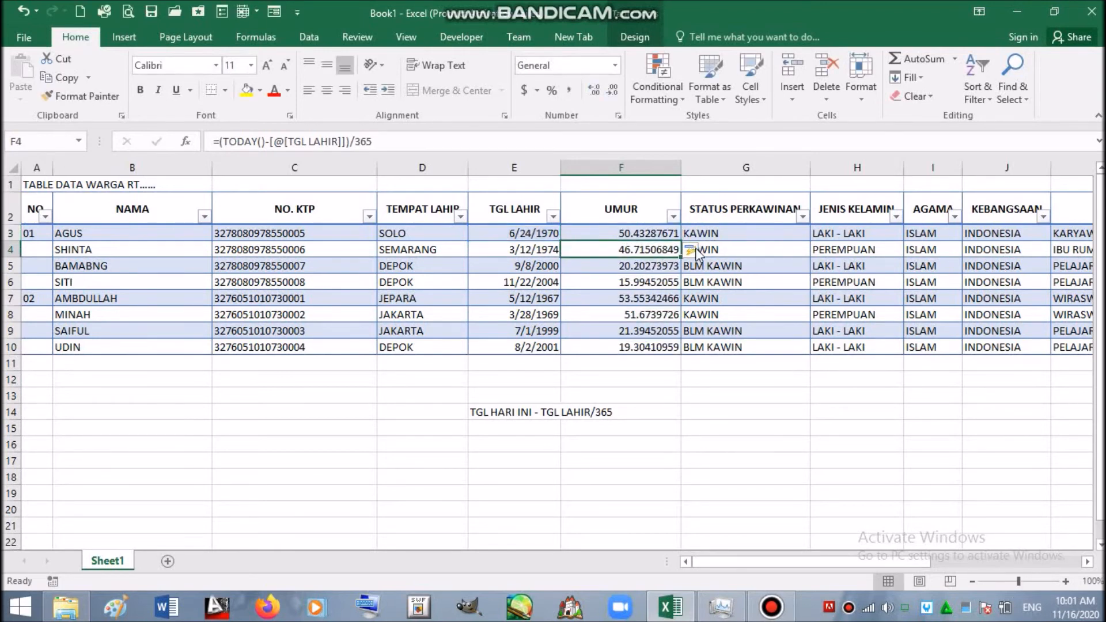
- Reduce F3's age to one decimal place and extend that format down the UMUR column
{"action": "left_click", "coordinate": [618, 234]}
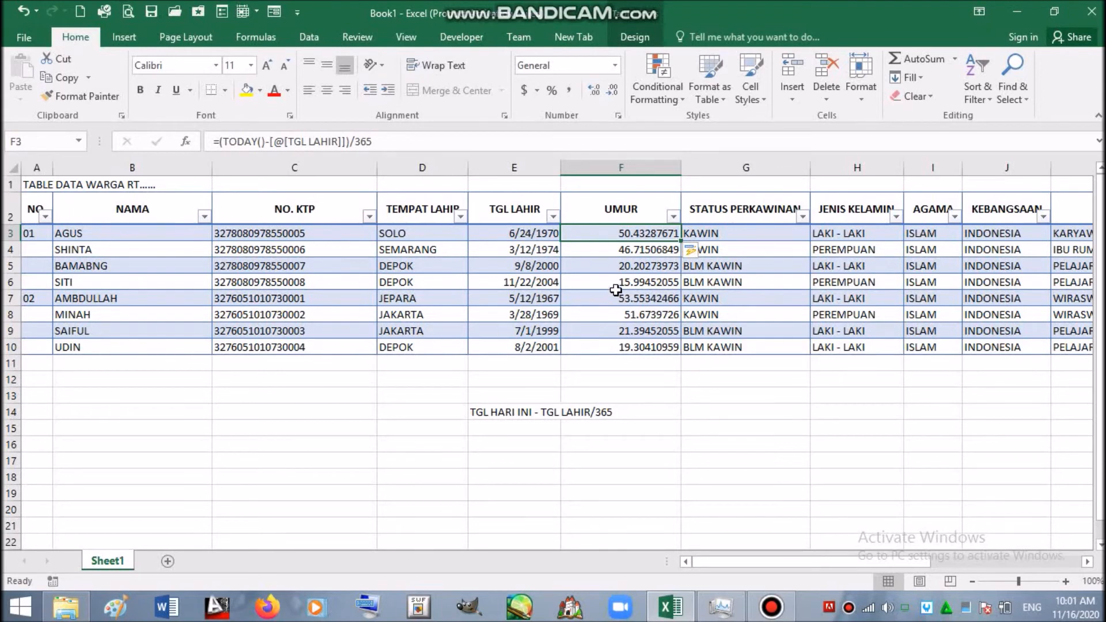
{"action": "left_click", "coordinate": [635, 234]}
{"action": "left_click", "coordinate": [613, 90]}
{"action": "left_click", "coordinate": [614, 90]}
{"action": "left_click", "coordinate": [614, 90]}
{"action": "left_click", "coordinate": [614, 90]}
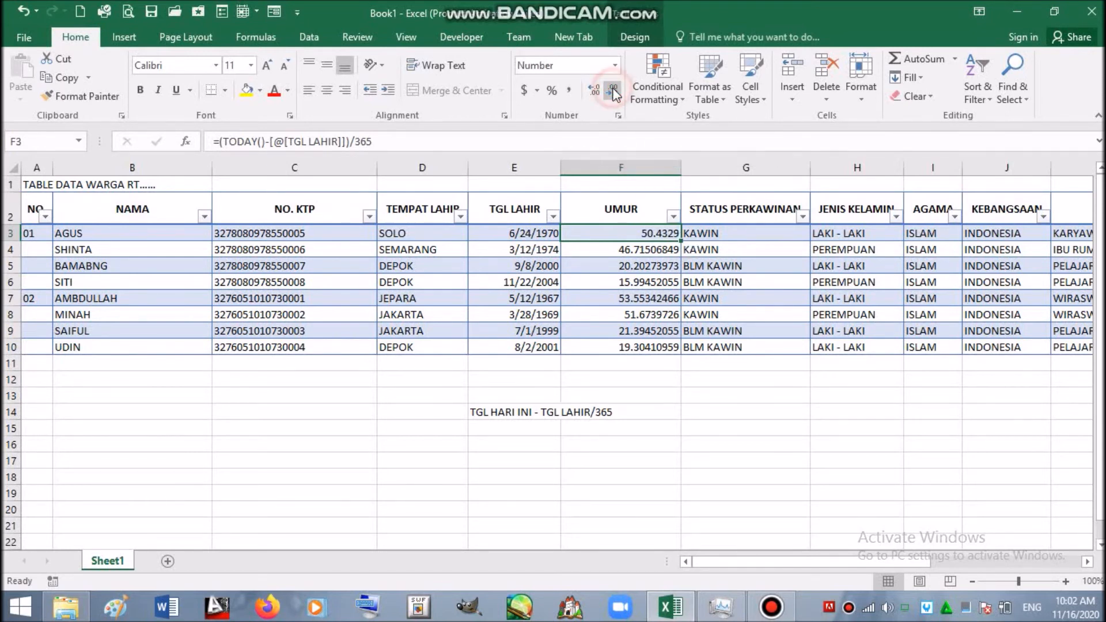
{"action": "left_click", "coordinate": [613, 90]}
{"action": "left_click", "coordinate": [613, 90]}
{"action": "left_click", "coordinate": [614, 90]}
{"action": "left_click_drag", "start_coordinate": [681, 240], "coordinate": [680, 352]}
{"action": "left_click", "coordinate": [664, 393]}
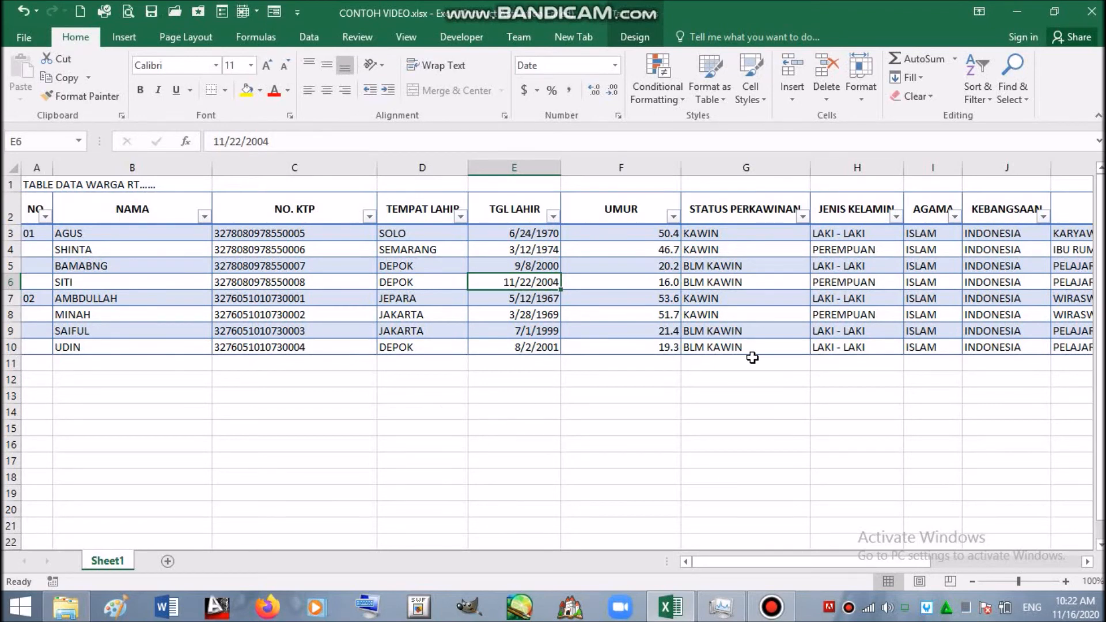
{"action": "left_click", "coordinate": [672, 217]}
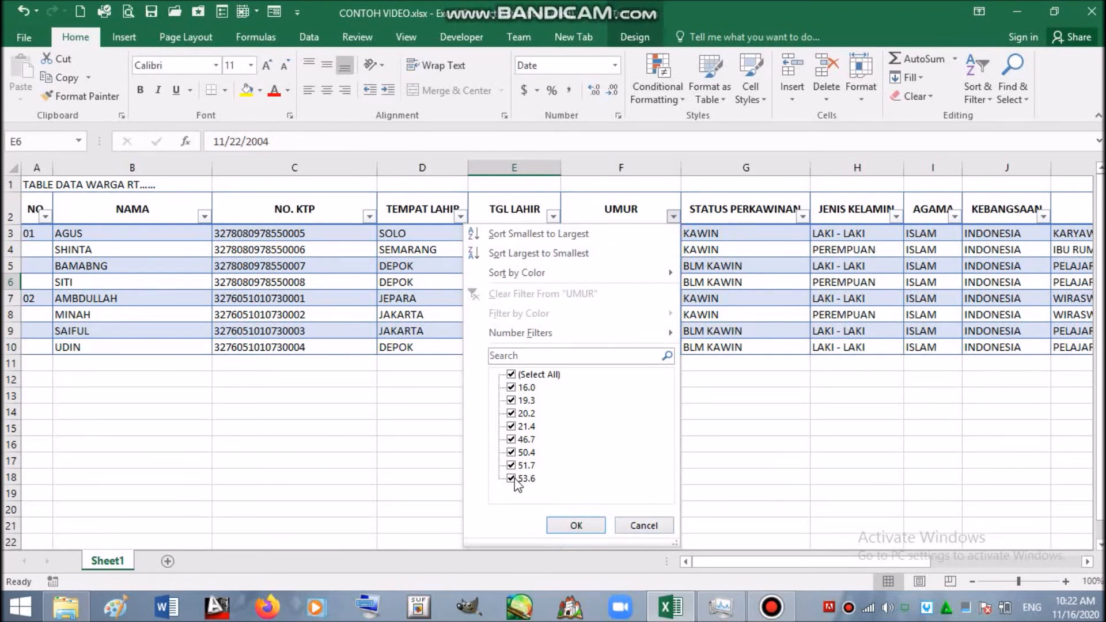
{"action": "left_click", "coordinate": [511, 439]}
{"action": "left_click", "coordinate": [512, 426]}
{"action": "left_click", "coordinate": [513, 413]}
{"action": "left_click", "coordinate": [511, 399]}
{"action": "left_click", "coordinate": [511, 387]}
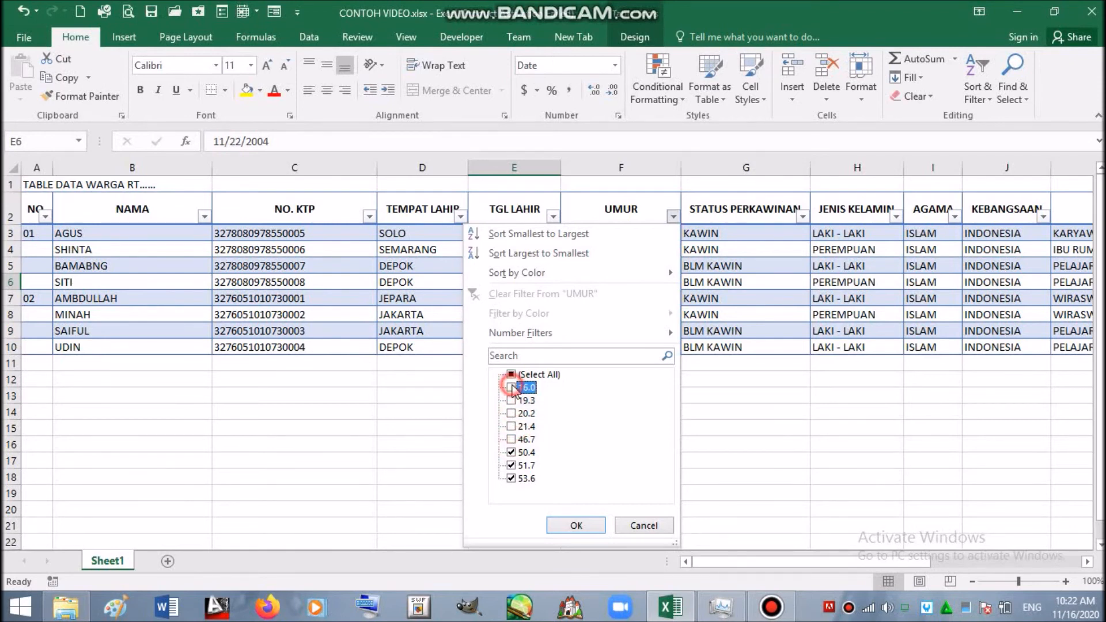
{"action": "left_click", "coordinate": [576, 525]}
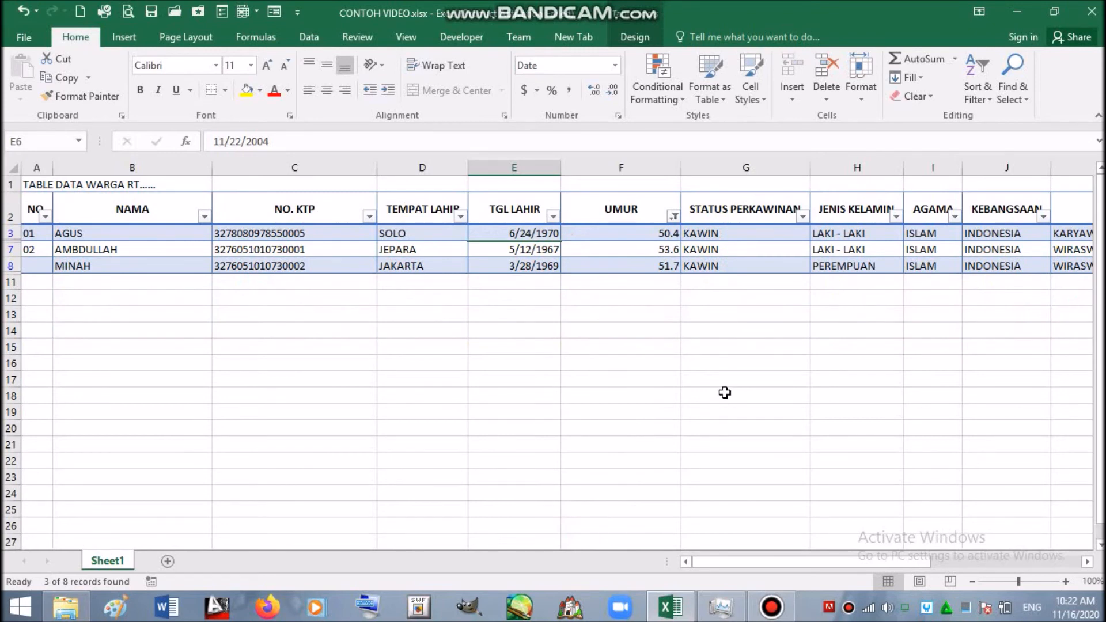
{"action": "left_click", "coordinate": [632, 281]}
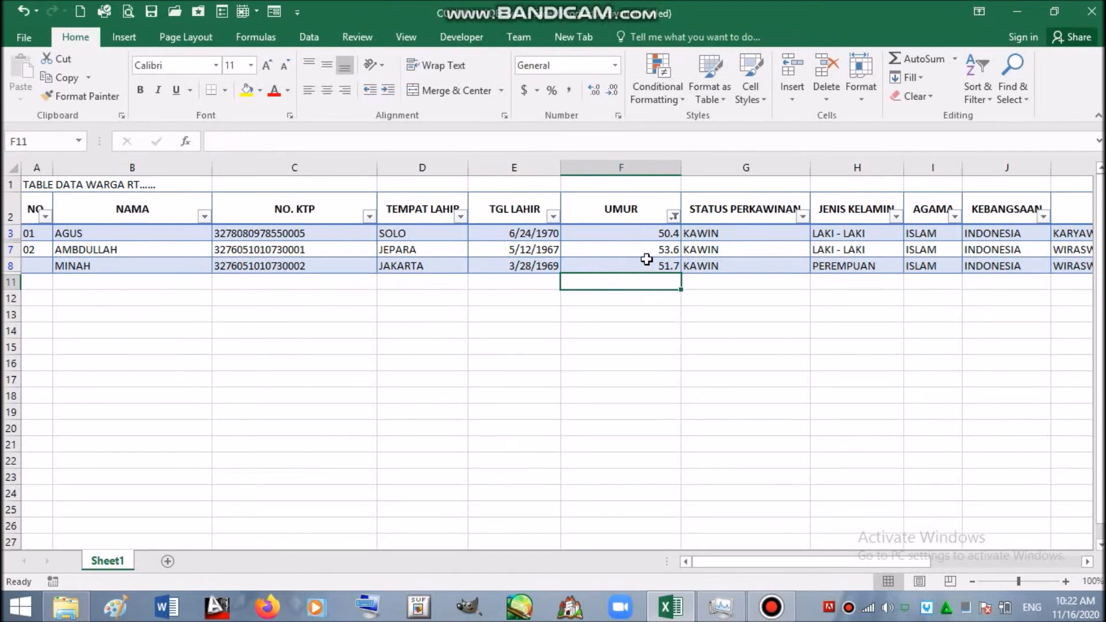
{"action": "left_click", "coordinate": [673, 216]}
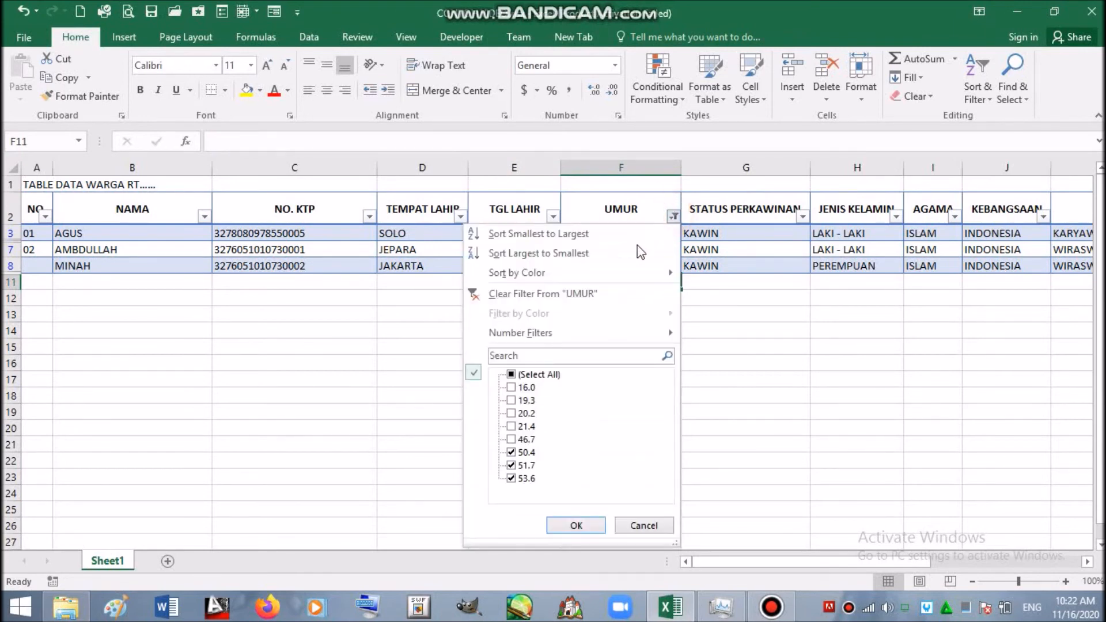
{"action": "left_click", "coordinate": [540, 374]}
{"action": "left_click", "coordinate": [596, 526]}
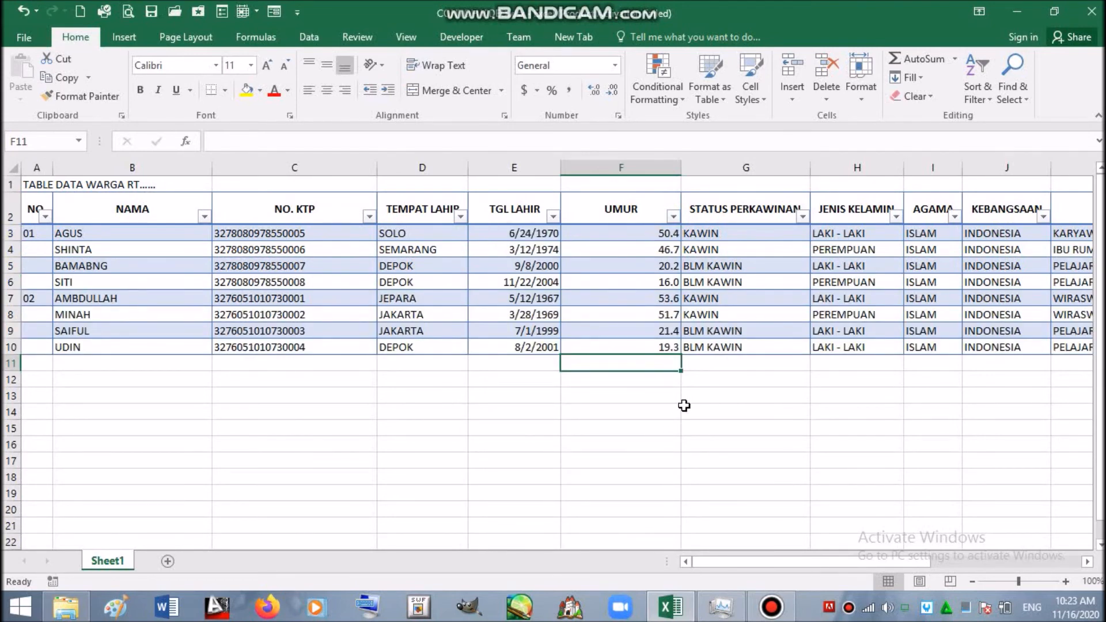
{"action": "left_click", "coordinate": [658, 392]}
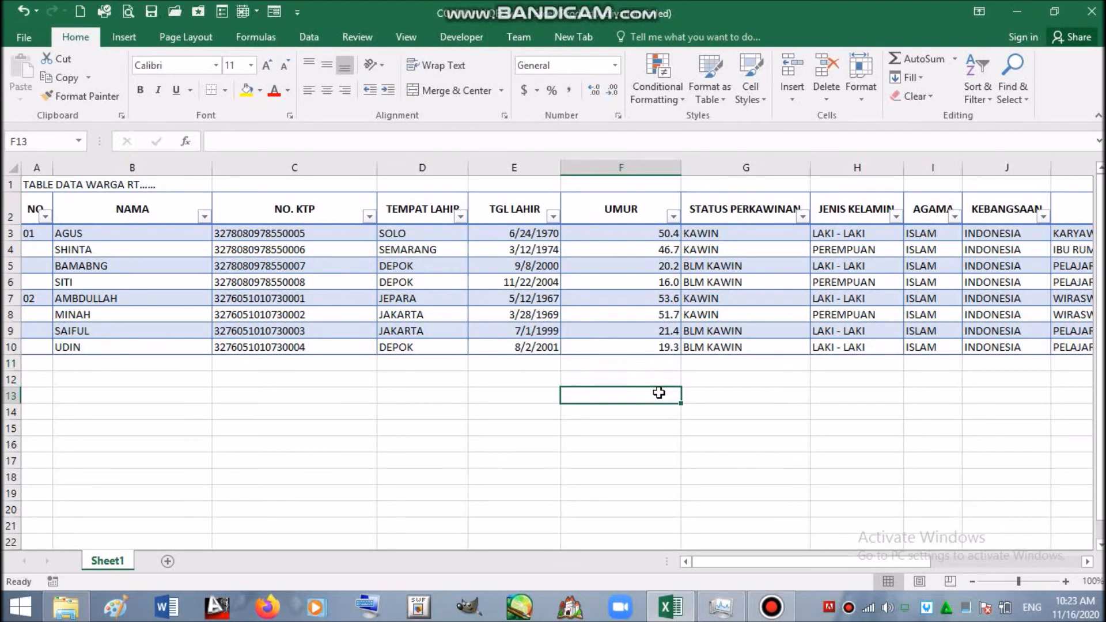
- Type the label JUMLAH in E12
{"action": "left_click", "coordinate": [507, 383]}
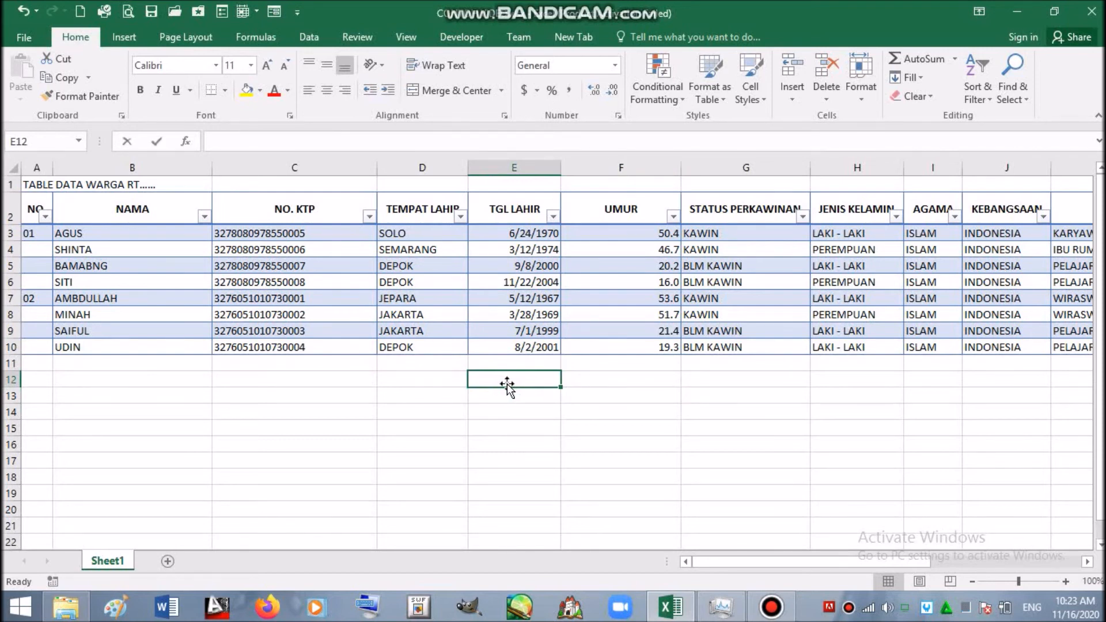
{"action": "type", "text": "JUMLAH"}
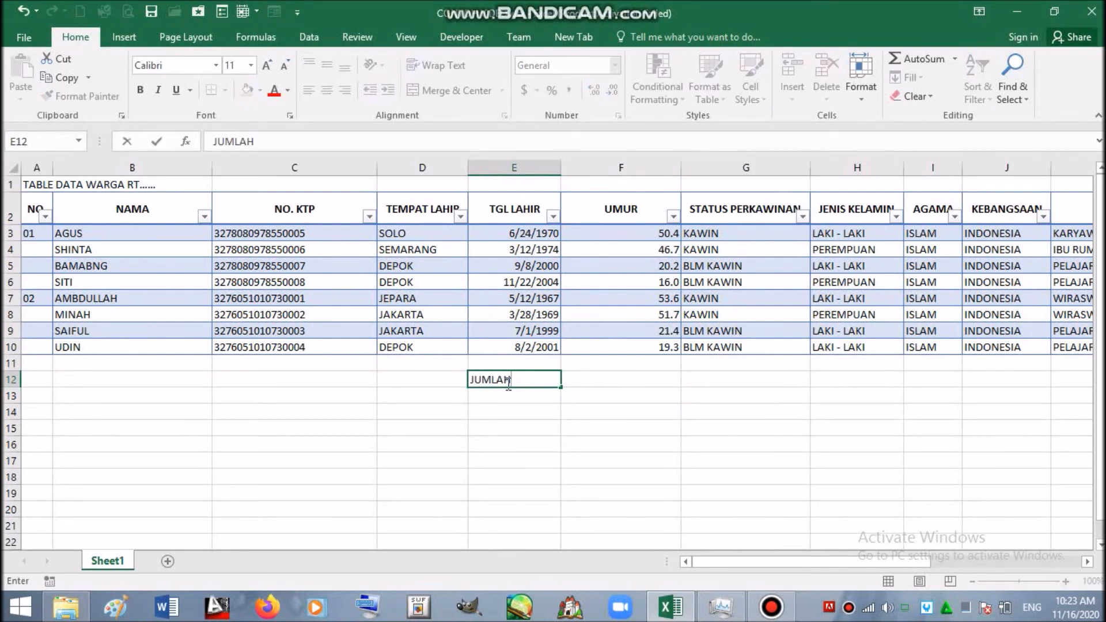
{"action": "left_click", "coordinate": [656, 377]}
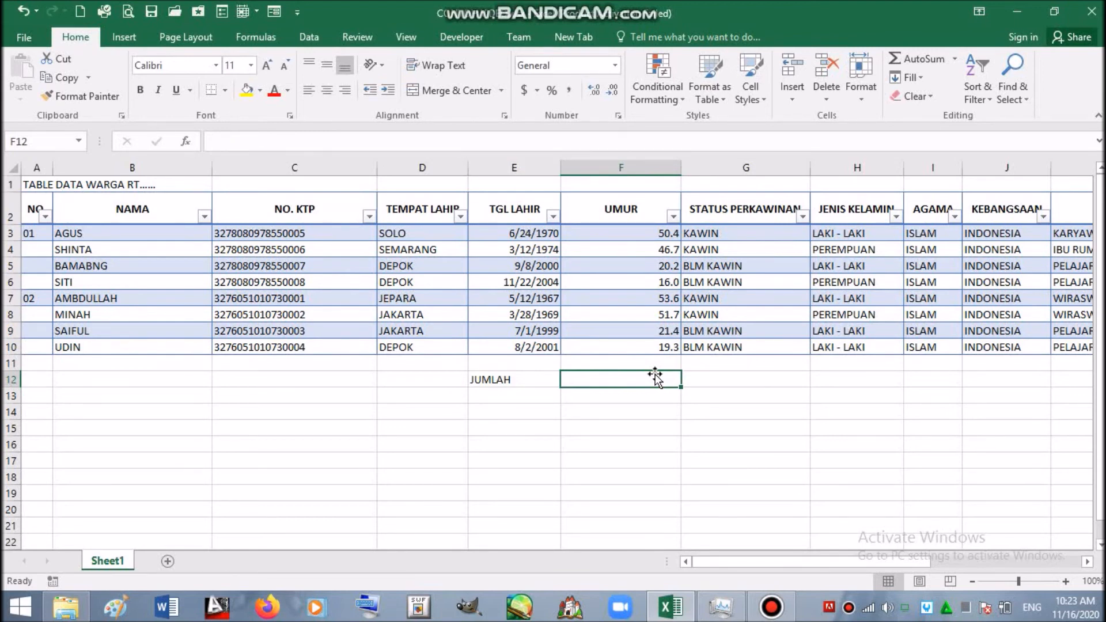
- Enter =SUBTOTAL(3,Table1[UMUR]) in F12 to count the residents, giving 8
{"action": "type", "text": "=SUB"}
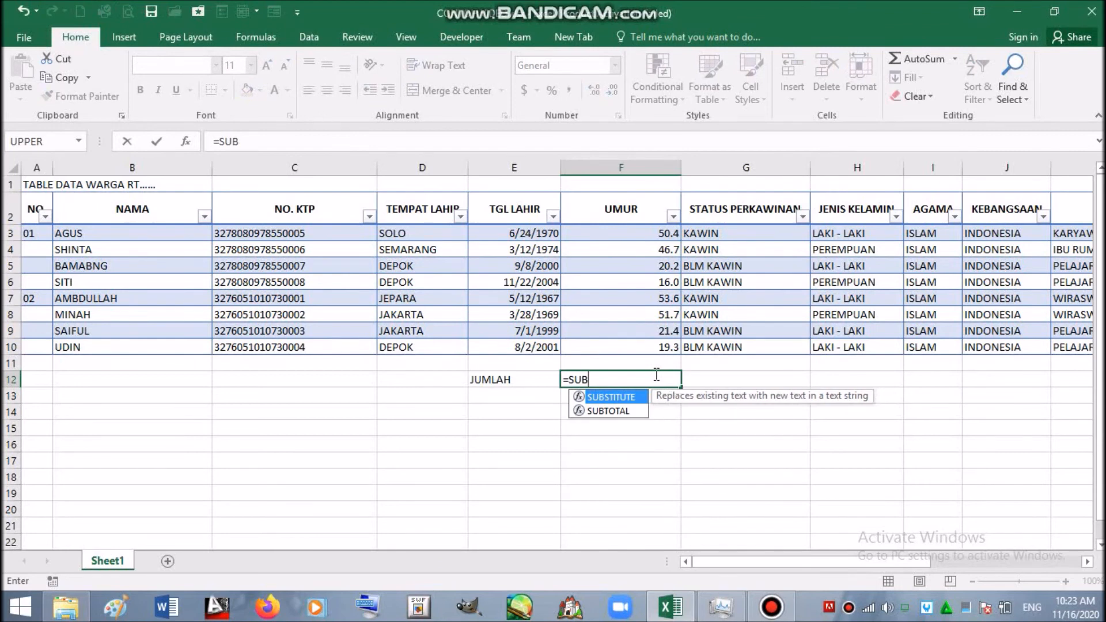
{"action": "double_click", "coordinate": [623, 411]}
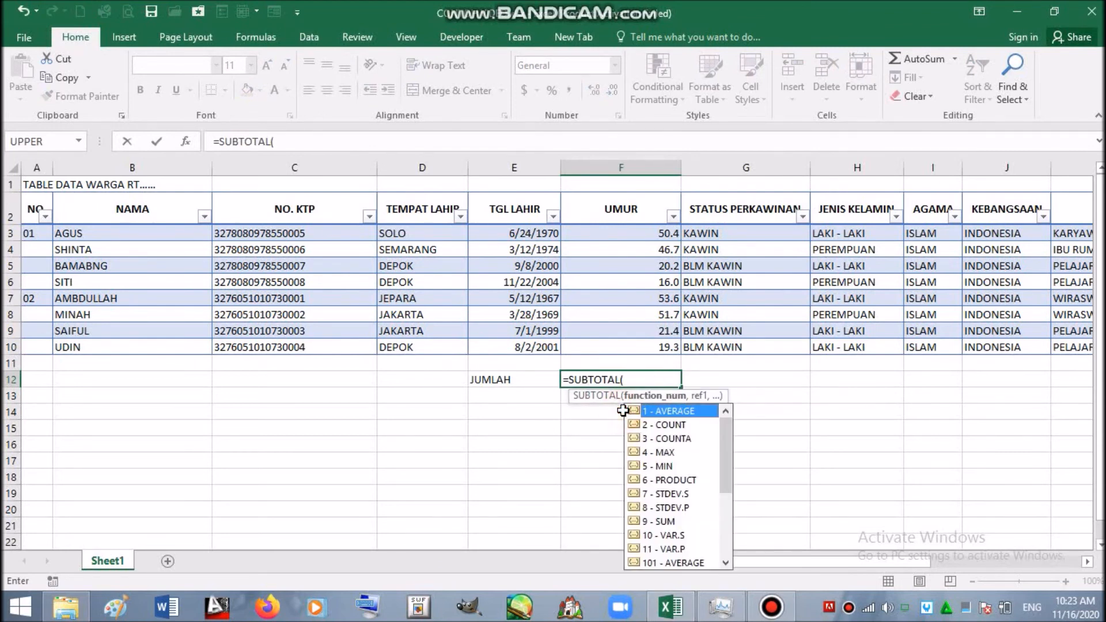
{"action": "double_click", "coordinate": [685, 440]}
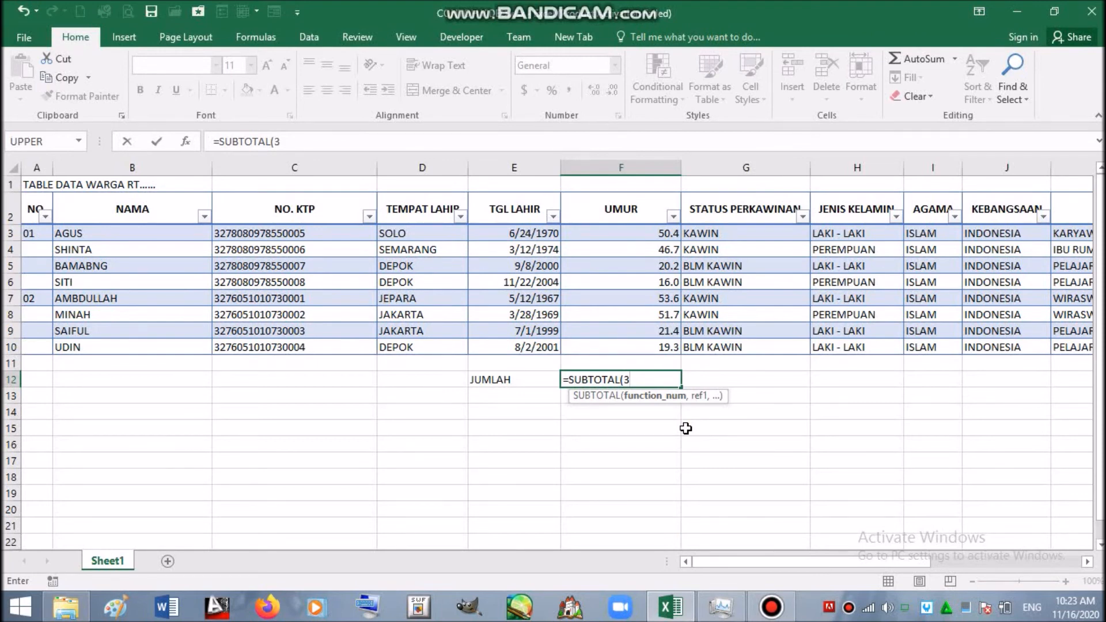
{"action": "type", "text": ","}
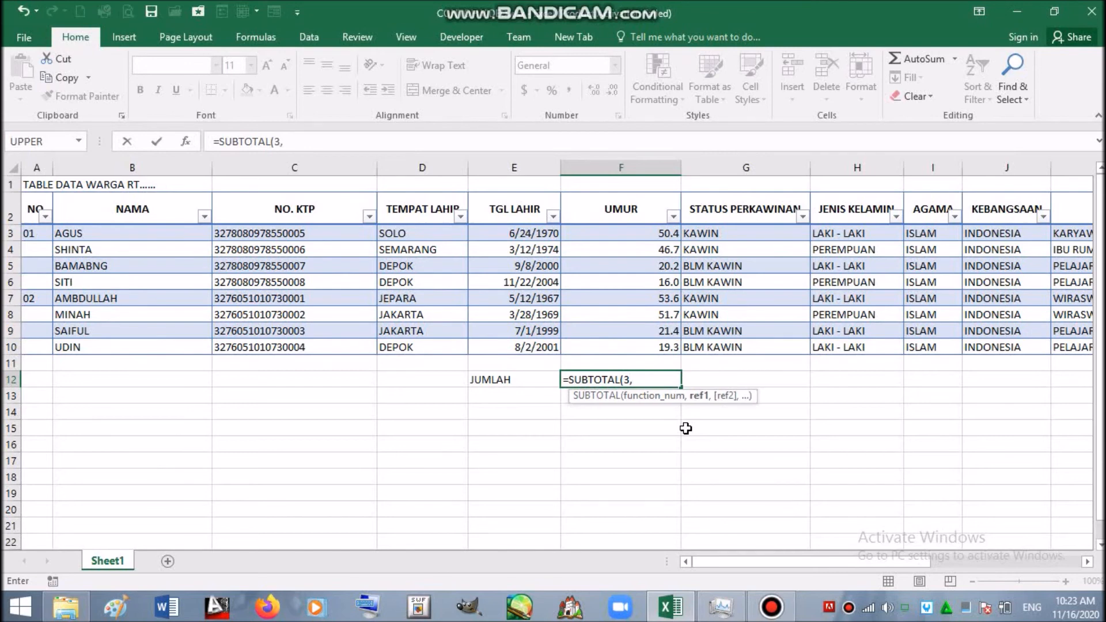
{"action": "left_click", "coordinate": [663, 233]}
{"action": "left_click_drag", "start_coordinate": [662, 233], "coordinate": [638, 352]}
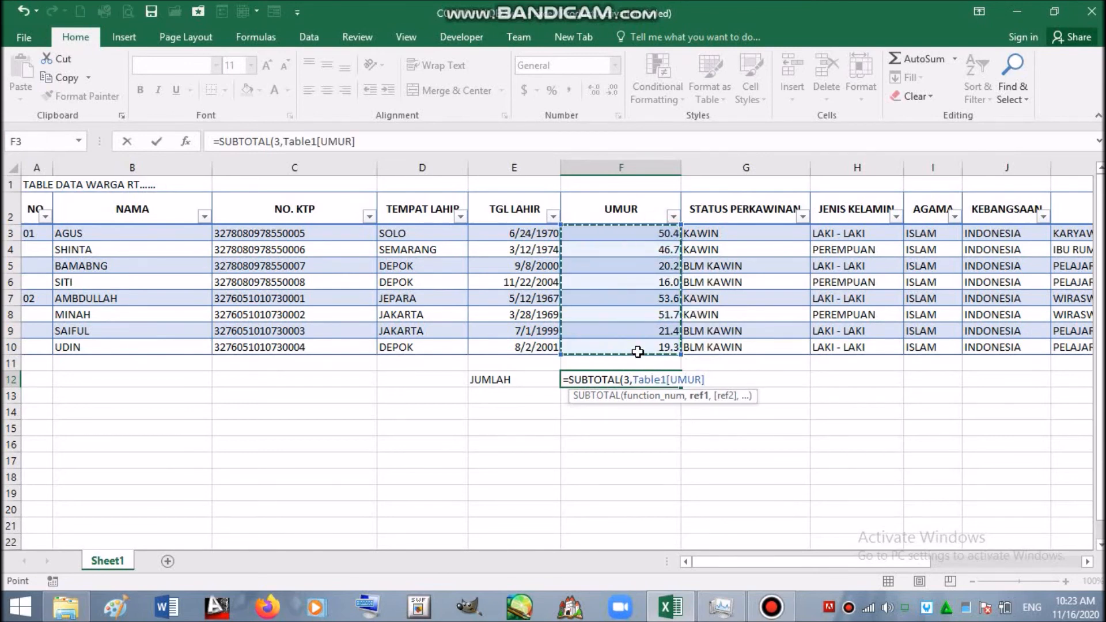
{"action": "key", "text": "Return"}
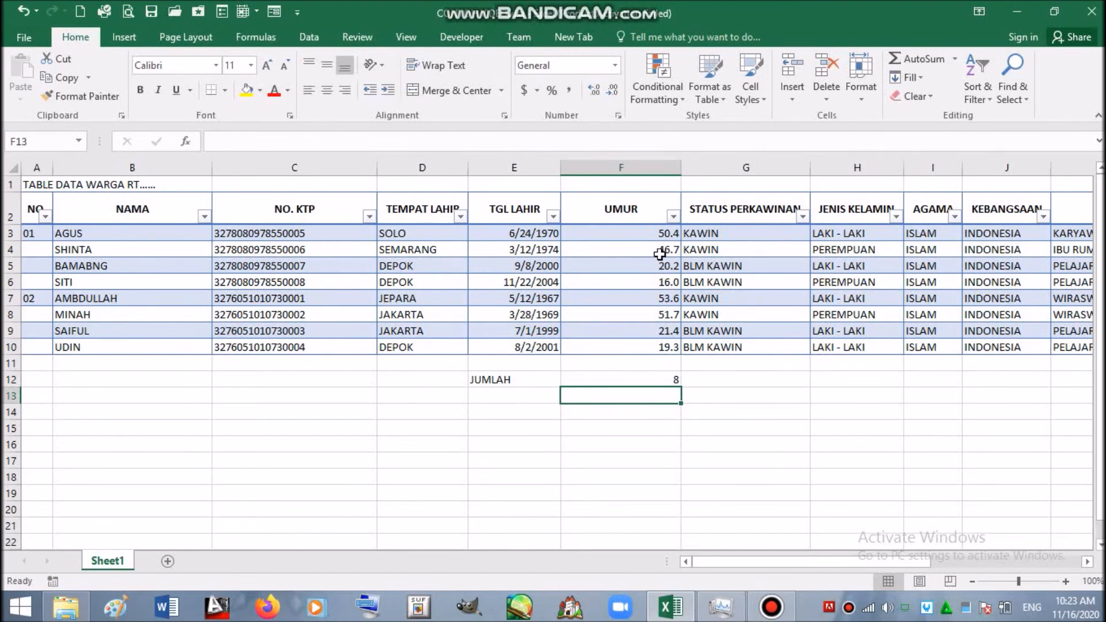
{"action": "left_click", "coordinate": [673, 217]}
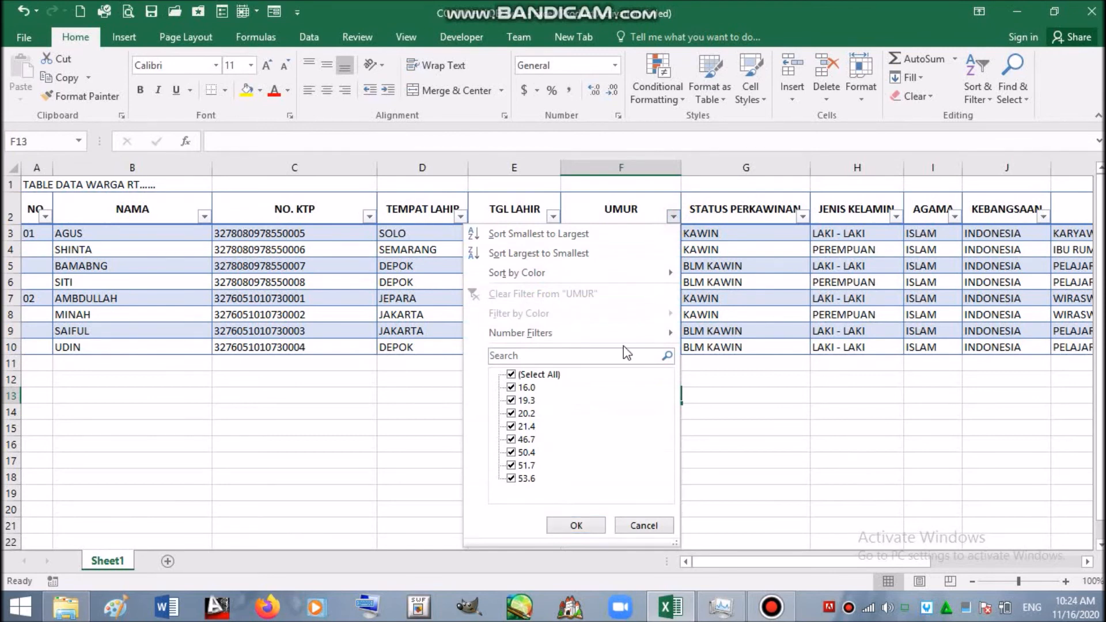
{"action": "left_click", "coordinate": [512, 388]}
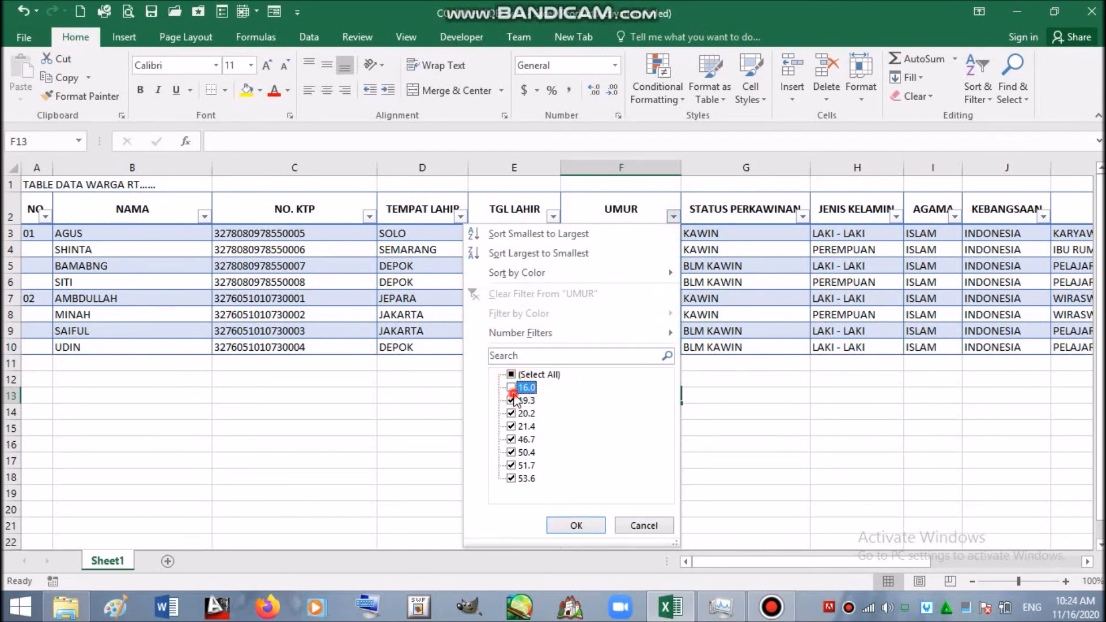
{"action": "left_click", "coordinate": [512, 401]}
{"action": "left_click", "coordinate": [512, 413]}
{"action": "left_click", "coordinate": [512, 426]}
{"action": "left_click", "coordinate": [511, 439]}
{"action": "left_click", "coordinate": [575, 525]}
{"action": "left_click", "coordinate": [668, 307]}
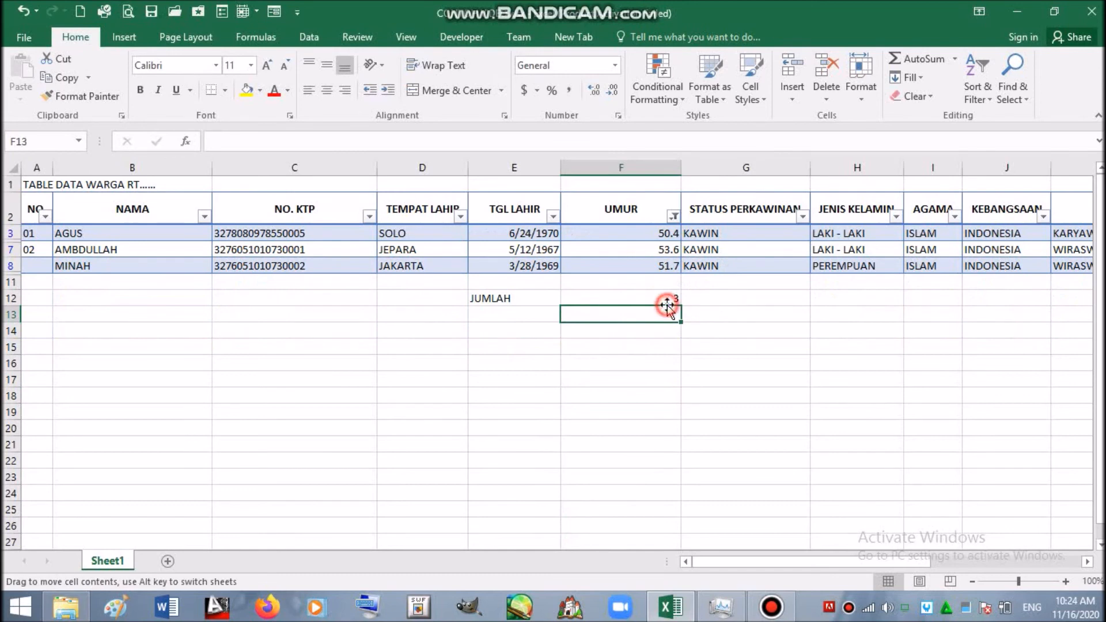
{"action": "left_click", "coordinate": [667, 300]}
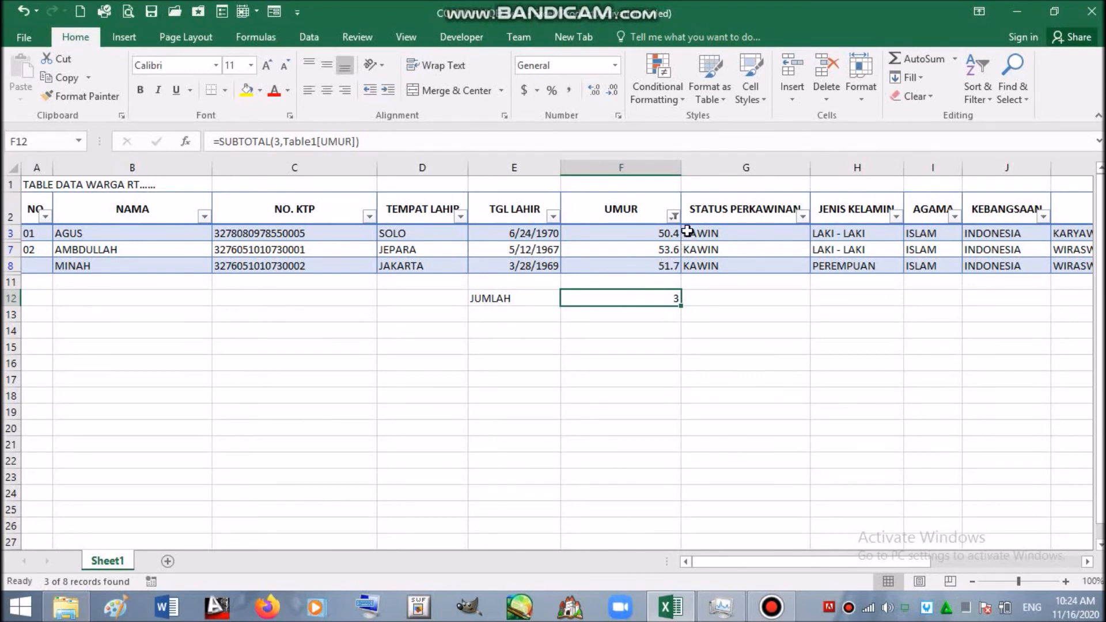
{"action": "left_click", "coordinate": [674, 216]}
{"action": "left_click", "coordinate": [553, 375]}
{"action": "left_click", "coordinate": [575, 524]}
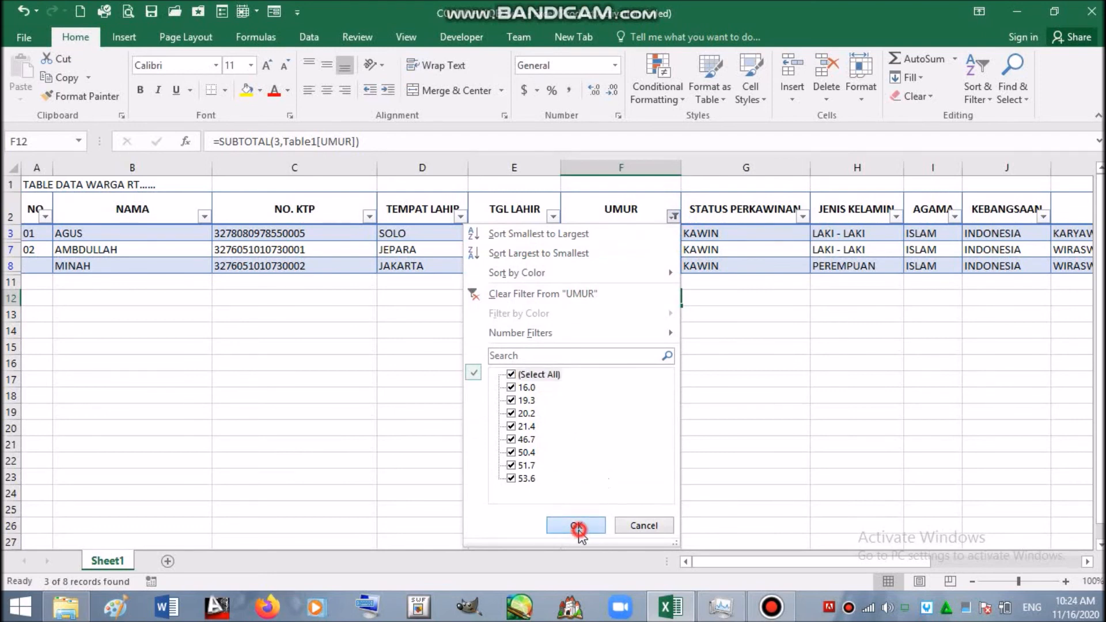
{"action": "left_click", "coordinate": [429, 395]}
- Type 'WARGA UMUR DIATAS 50 THN' in D13 and commit it
{"action": "type", "text": "WARGA"}
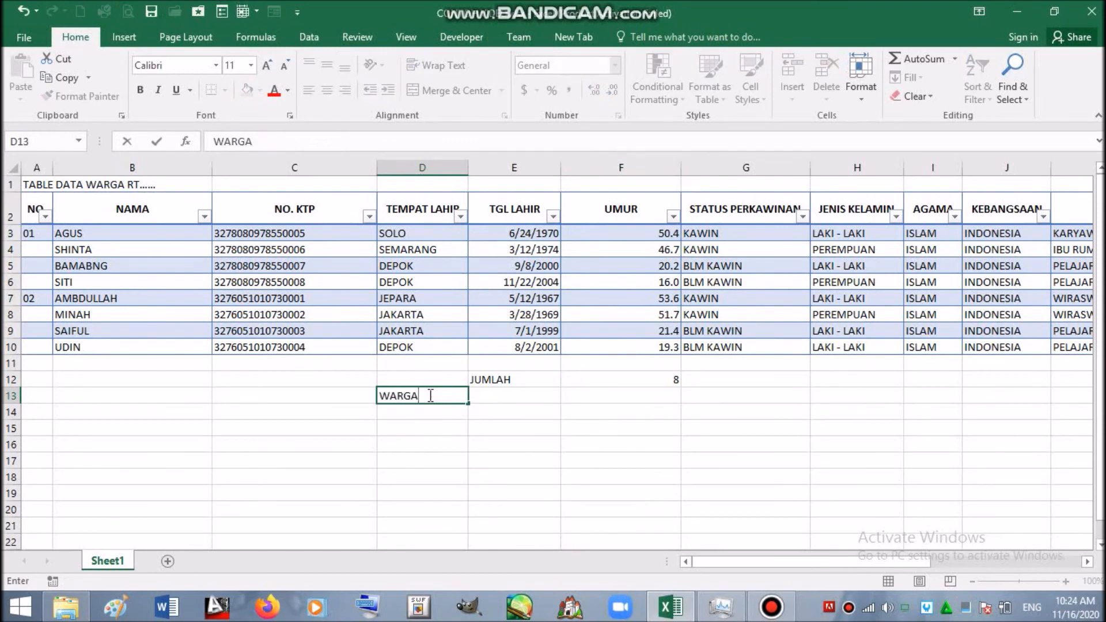
{"action": "type", "text": " UMUR DIATAS 50 THN"}
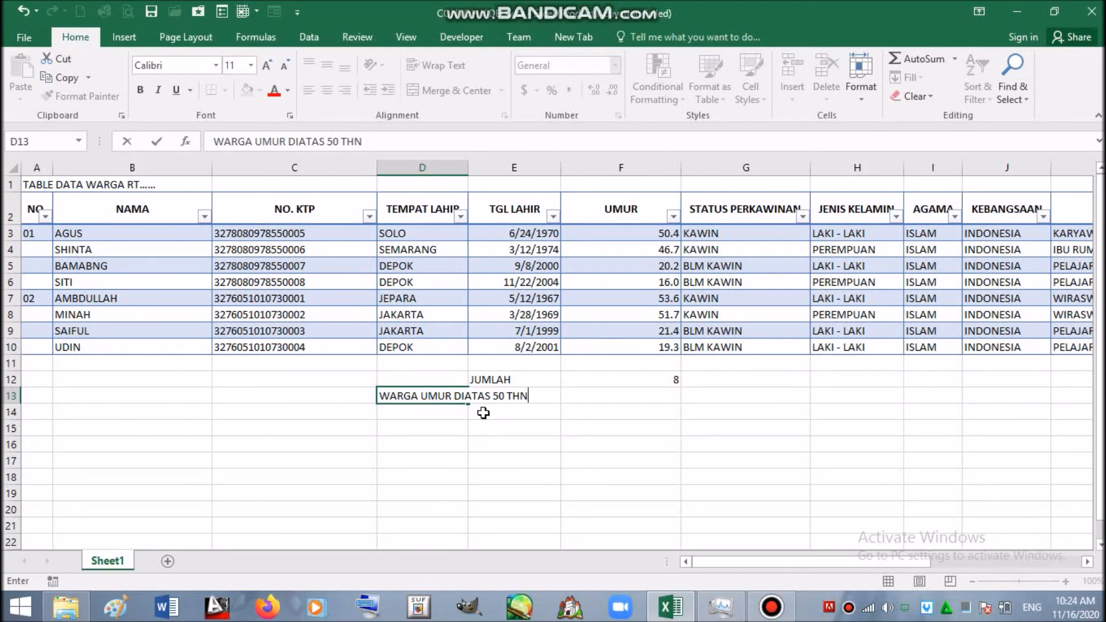
{"action": "left_click", "coordinate": [635, 391]}
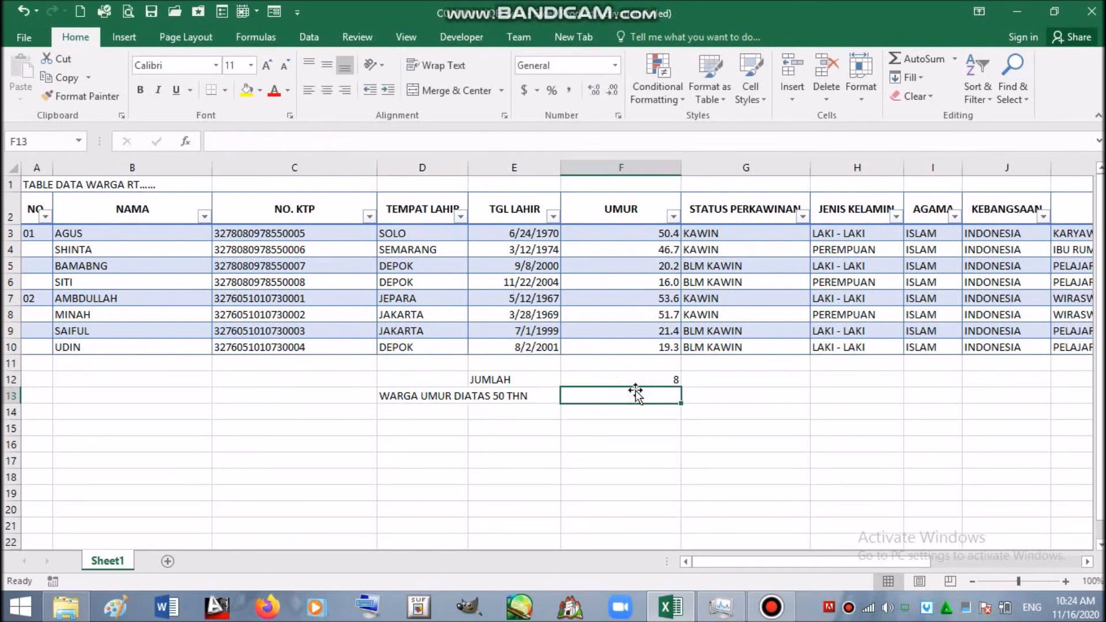
- Enter =COUNTIFS(Table1[UMUR],"<=50") in F13
{"action": "type", "text": "="}
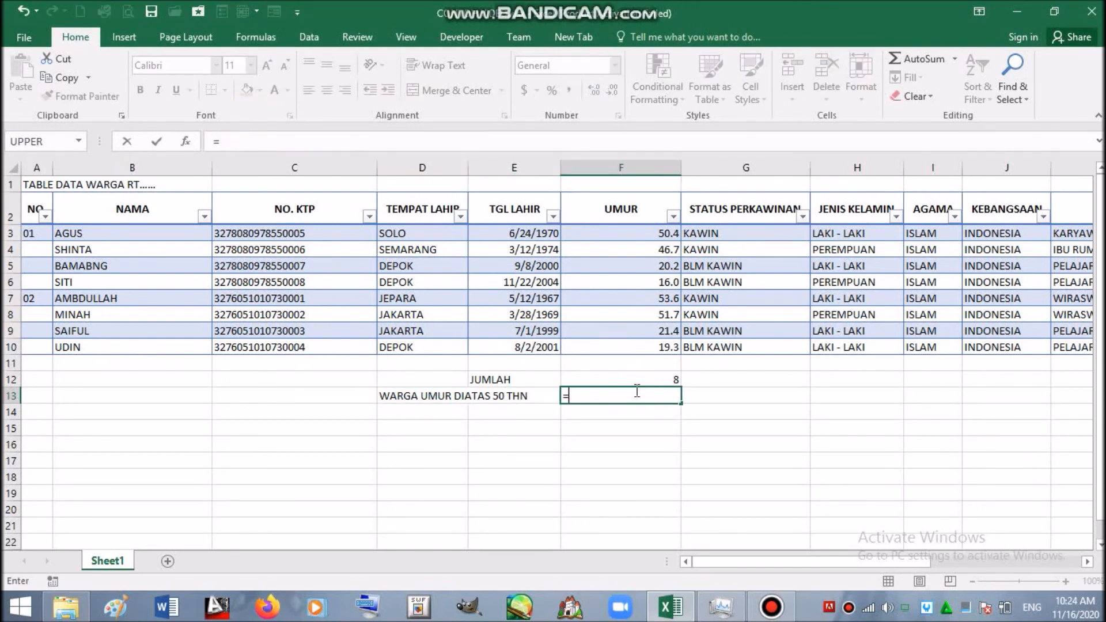
{"action": "type", "text": "COU"}
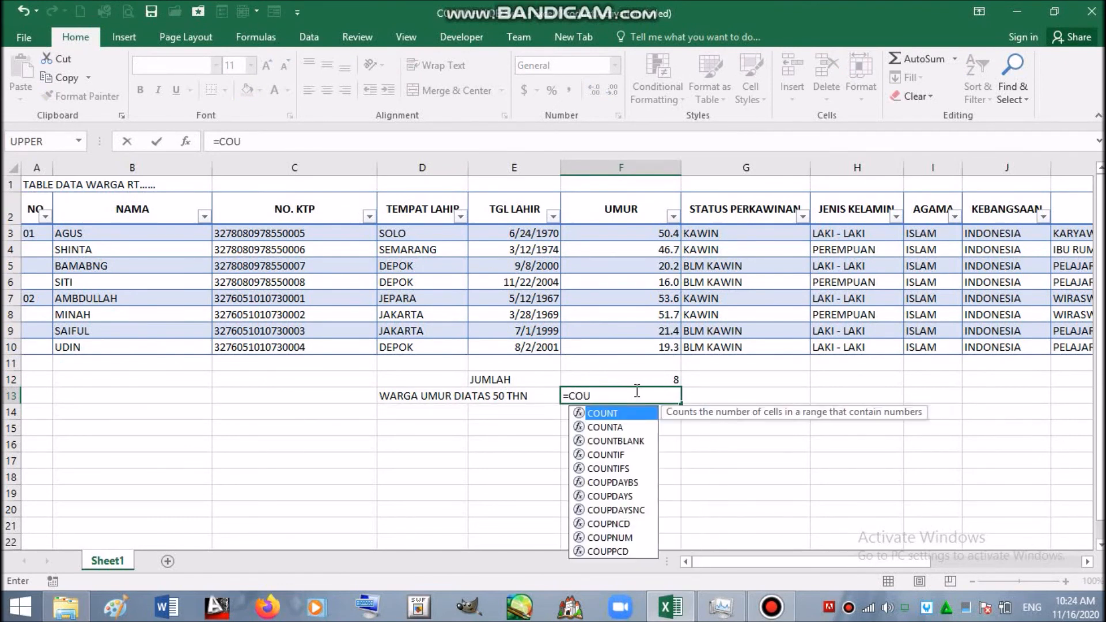
{"action": "double_click", "coordinate": [623, 470]}
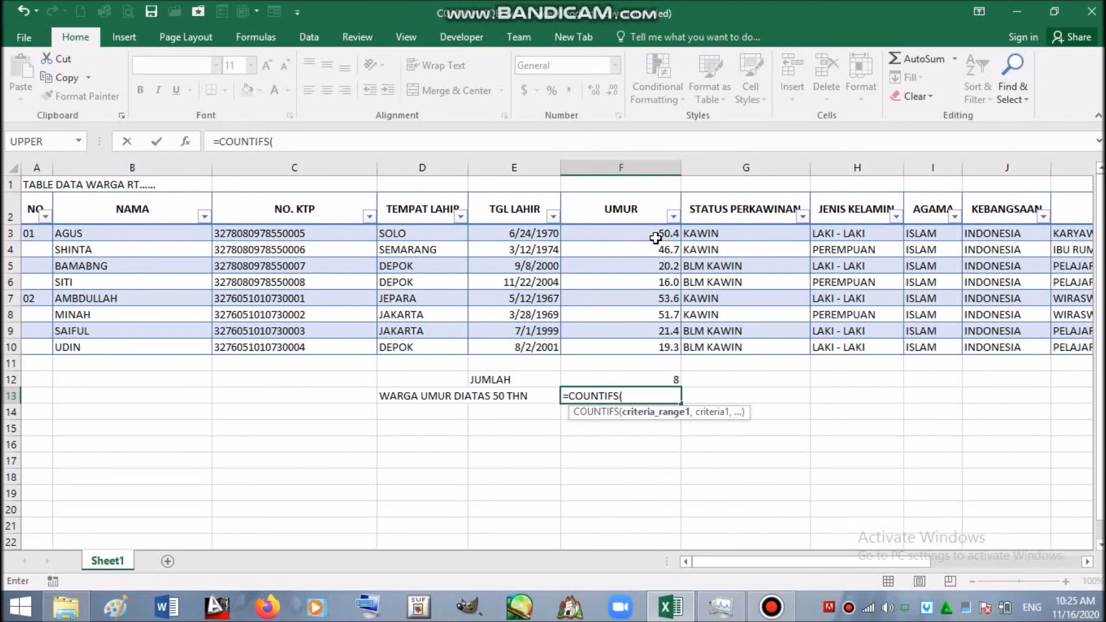
{"action": "left_click_drag", "start_coordinate": [655, 237], "coordinate": [640, 352]}
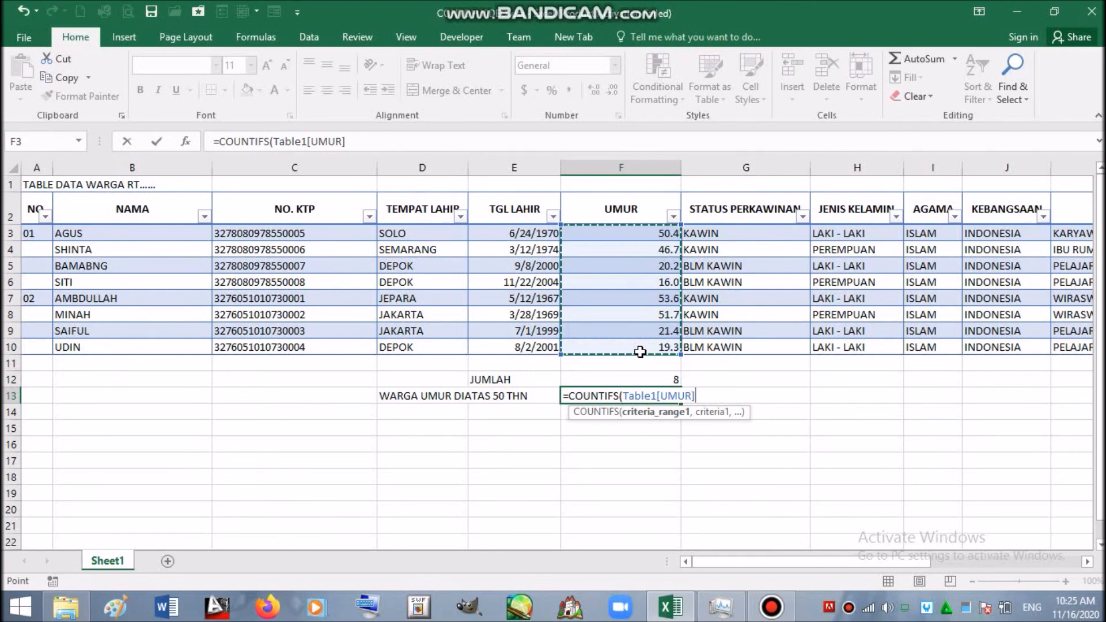
{"action": "type", "text": ","}
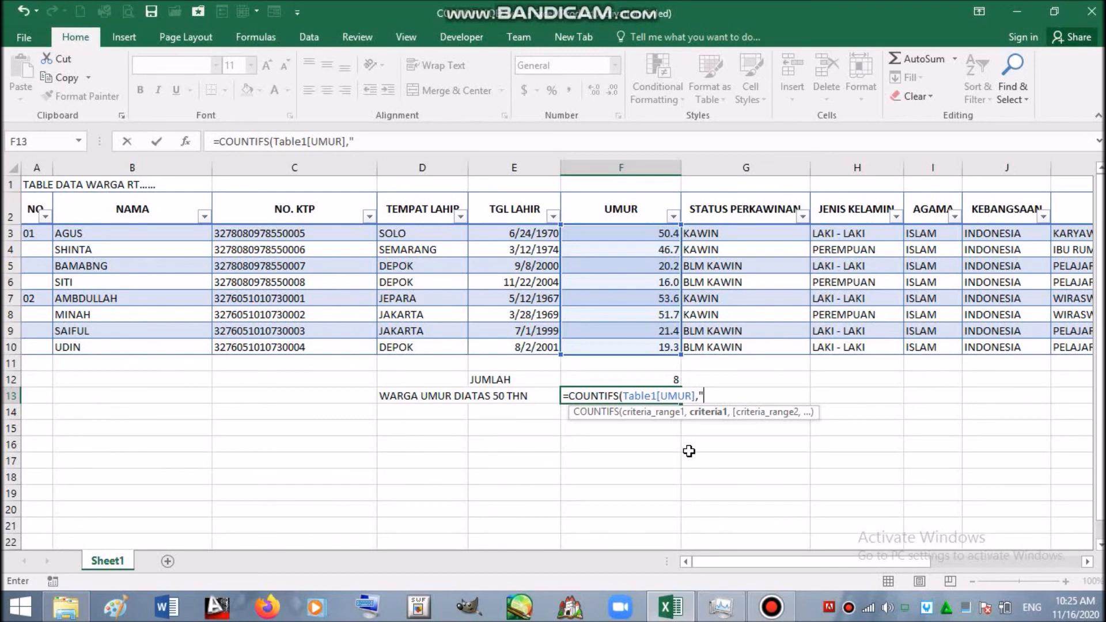
{"action": "type", "text": "<=50\")"}
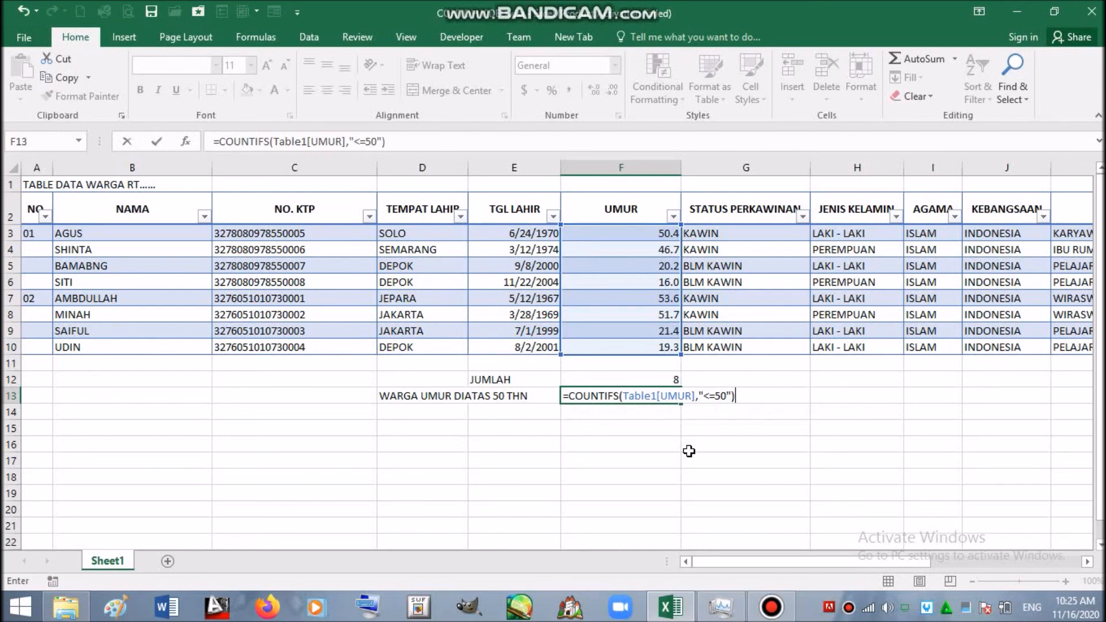
{"action": "key", "text": "Return"}
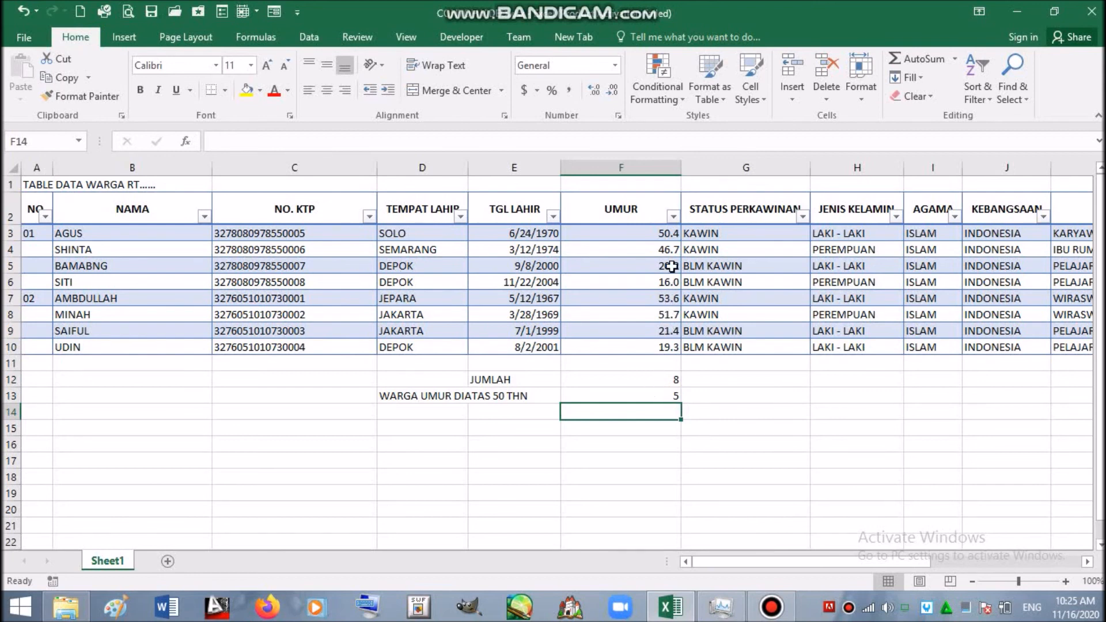
- Change the COUNTIFS criterion to ">=50" so F13 counts 3 residents
{"action": "left_click", "coordinate": [626, 396]}
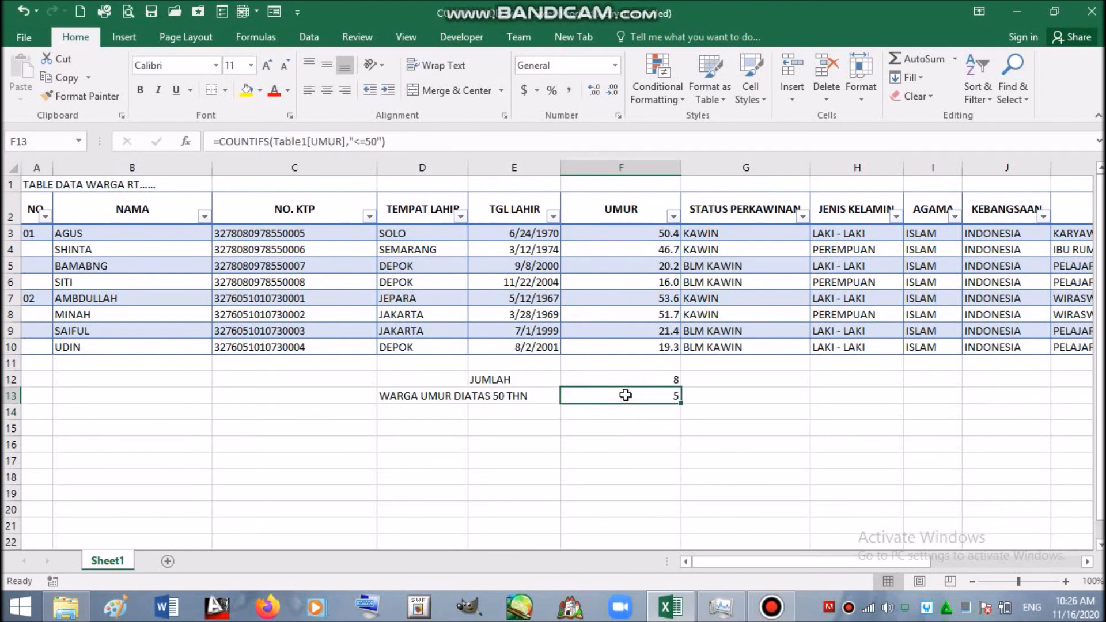
{"action": "double_click", "coordinate": [625, 395]}
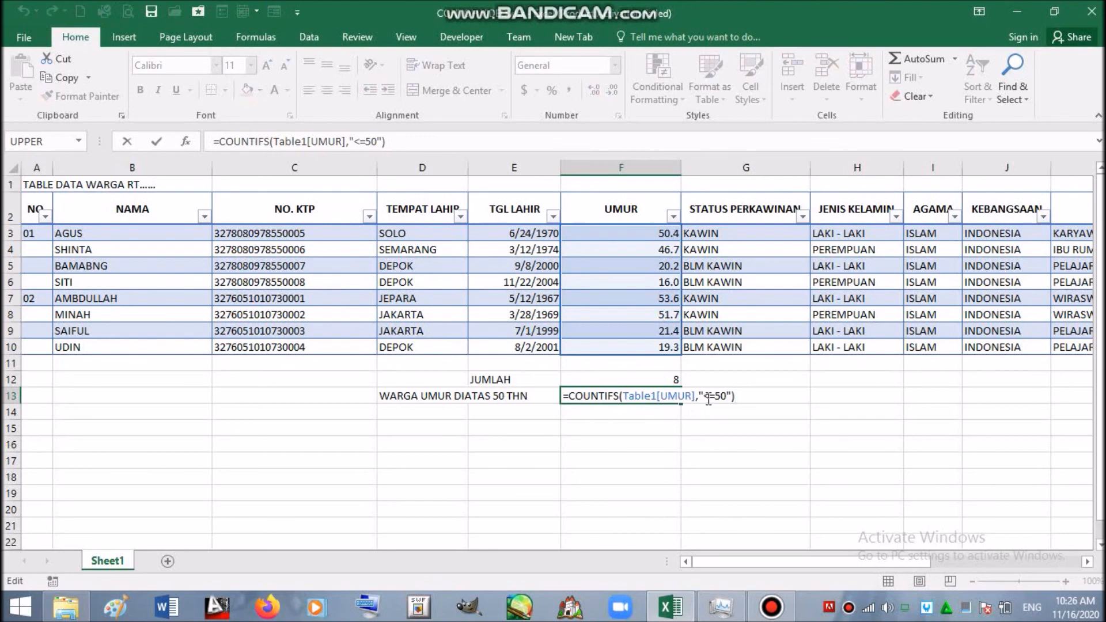
{"action": "left_click_drag", "start_coordinate": [708, 398], "coordinate": [703, 397]}
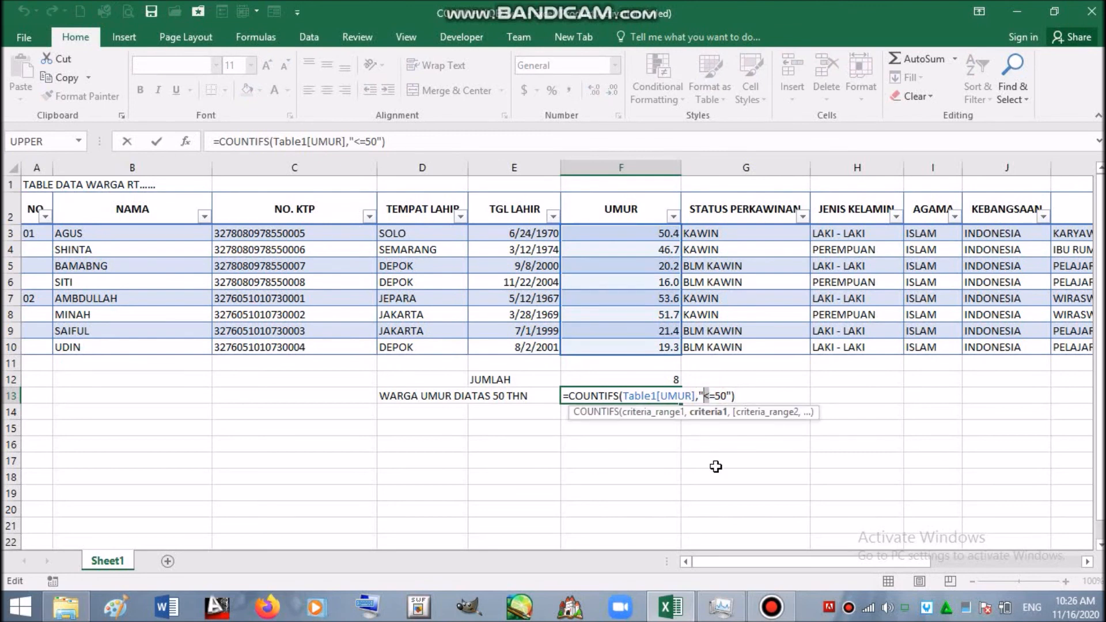
{"action": "type", "text": ">"}
{"action": "key", "text": "Return"}
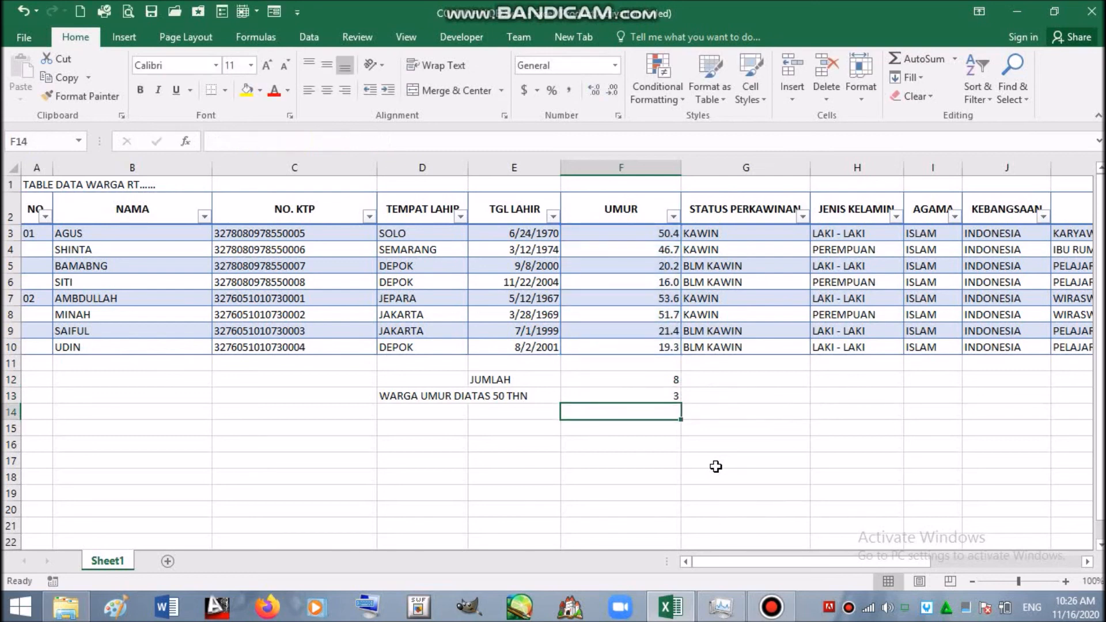
{"action": "left_click", "coordinate": [662, 394]}
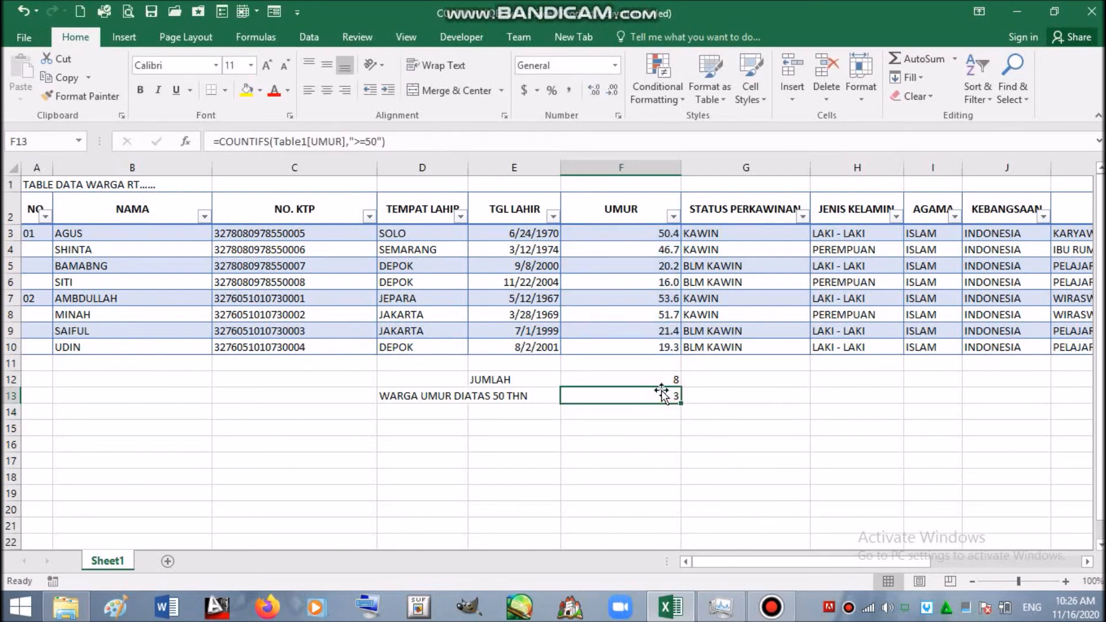
- Label D14 'WARGA UMUR DIBAWAH 50 THN' by changing DIATAS to DIBAWAH in the AutoCompleted over-50 text
{"action": "left_click", "coordinate": [395, 412]}
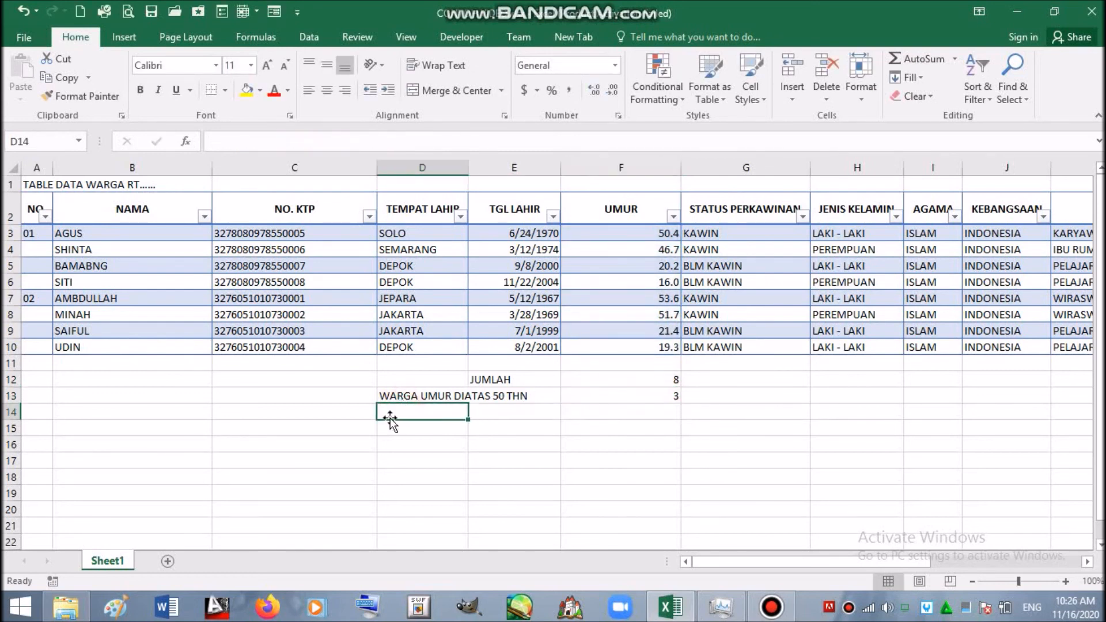
{"action": "left_click", "coordinate": [387, 396]}
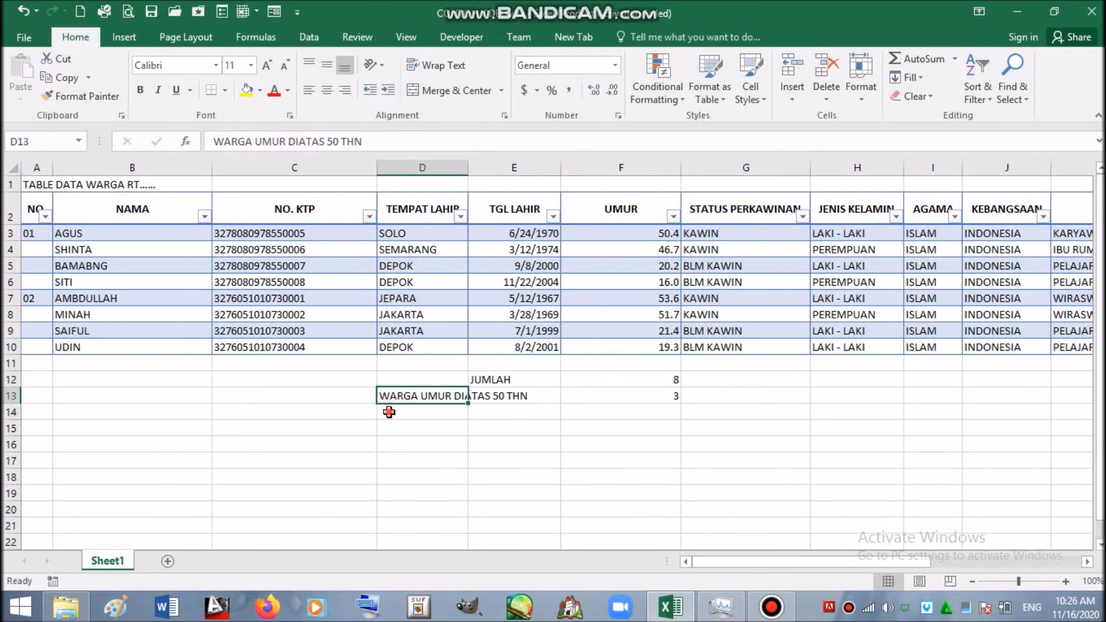
{"action": "left_click", "coordinate": [389, 412]}
{"action": "type", "text": "WARGA"}
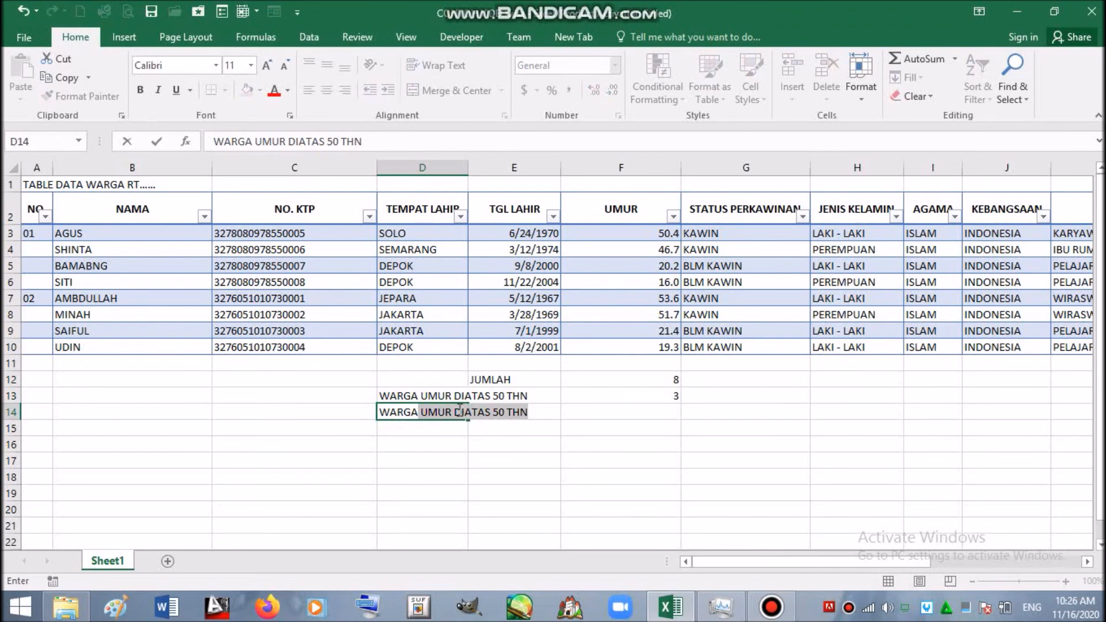
{"action": "left_click_drag", "start_coordinate": [454, 413], "coordinate": [489, 413]}
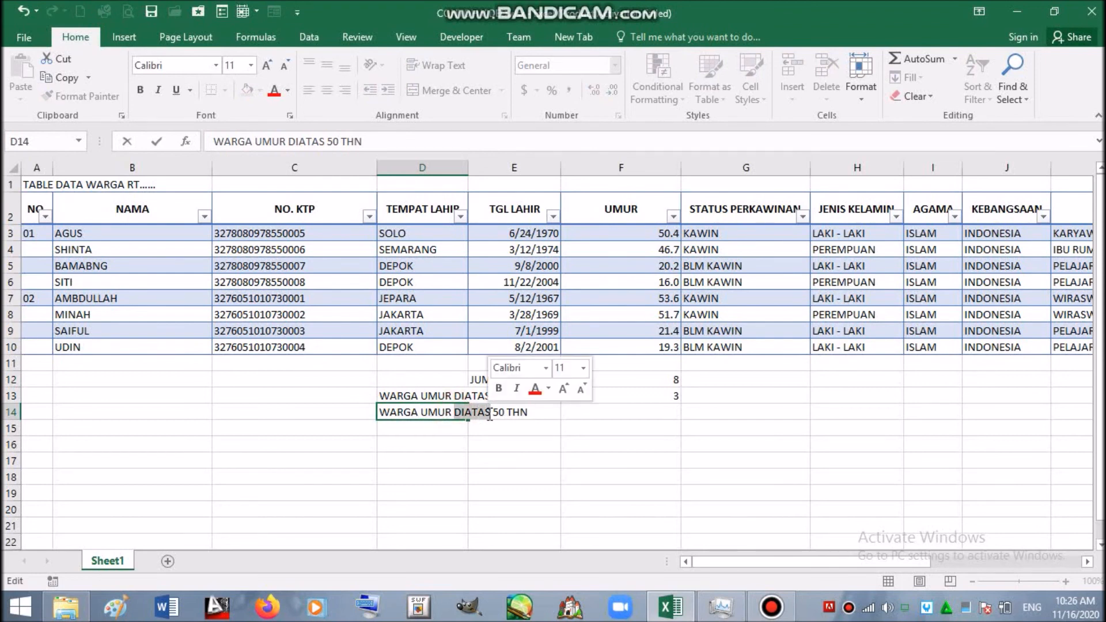
{"action": "type", "text": "DIBAWAH"}
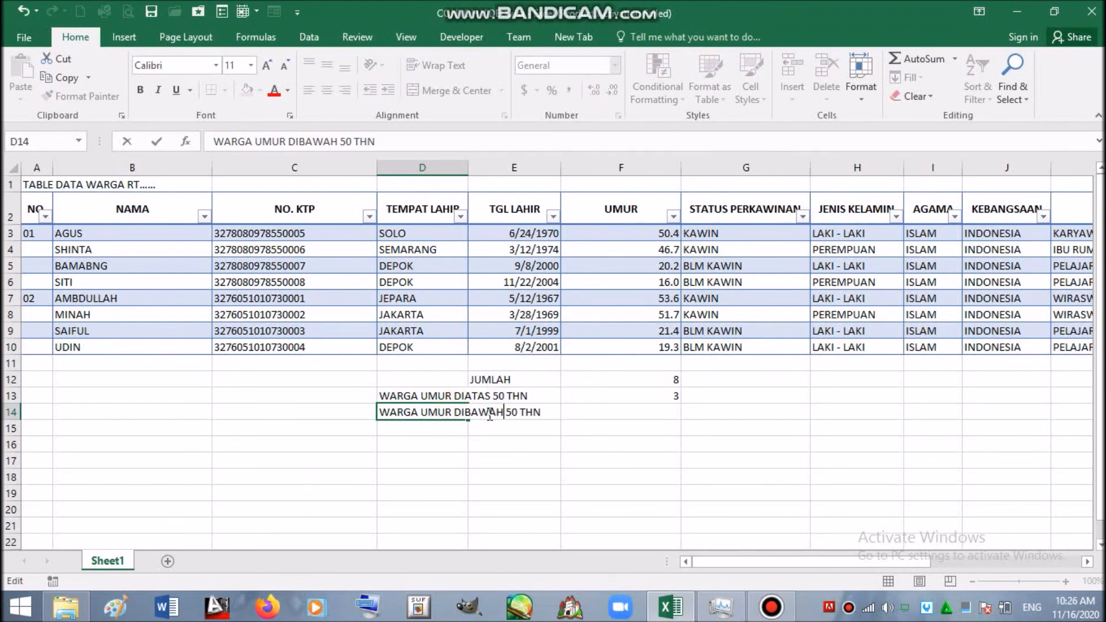
{"action": "left_click", "coordinate": [673, 410]}
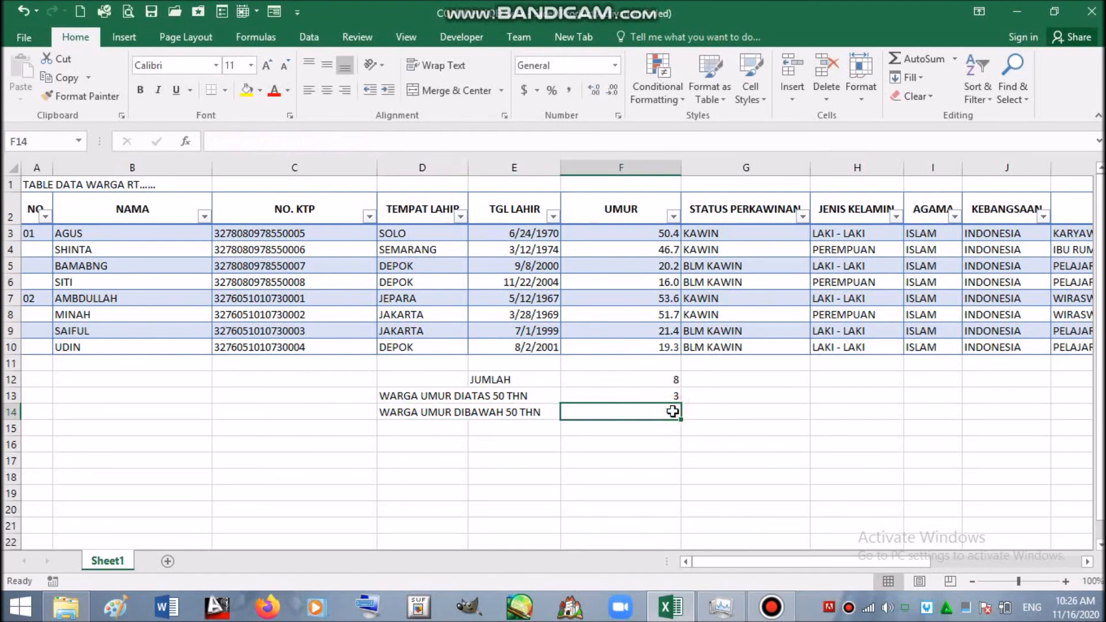
{"action": "left_click", "coordinate": [666, 394]}
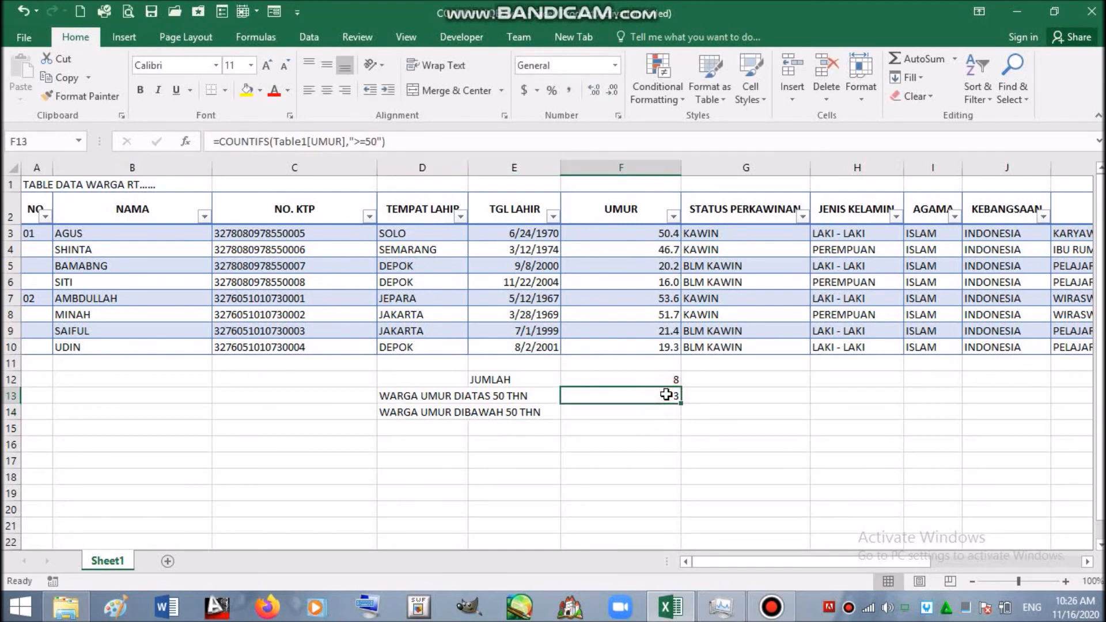
- Enter =COUNTIFS(Table1[UMUR],"<=50") in F14, returning a count of 5
{"action": "left_click", "coordinate": [661, 412]}
{"action": "type", "text": "="}
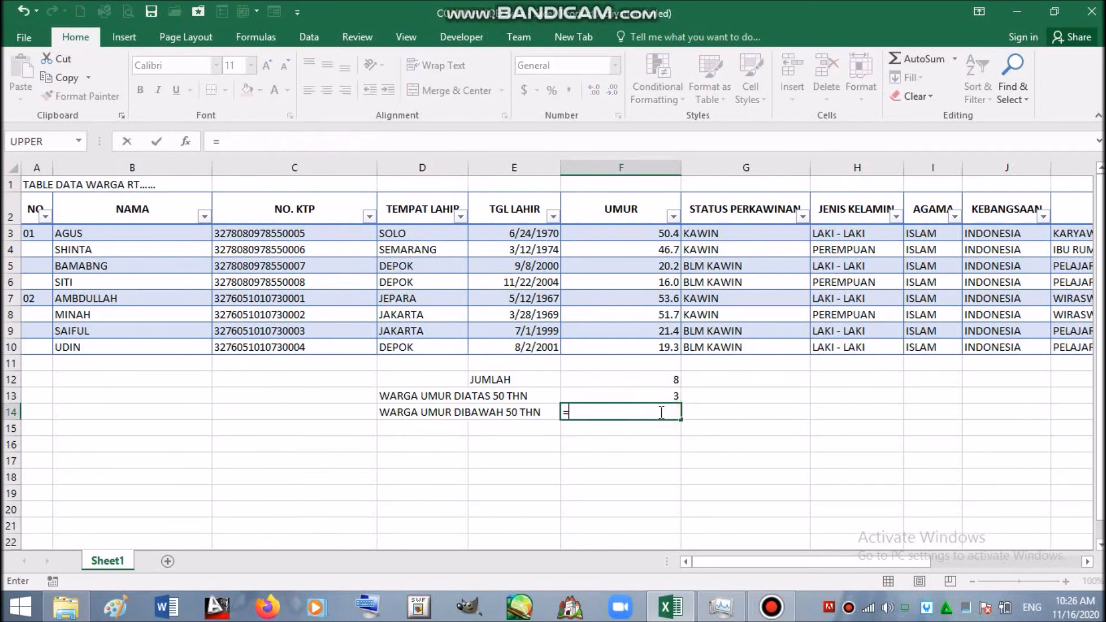
{"action": "type", "text": "COU"}
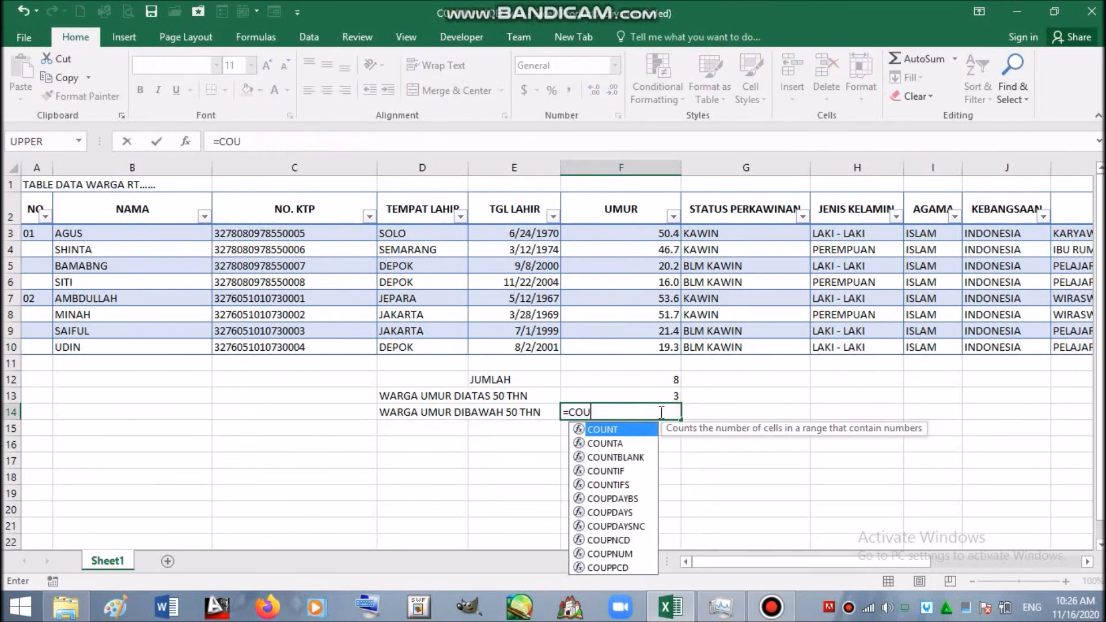
{"action": "left_click", "coordinate": [624, 484]}
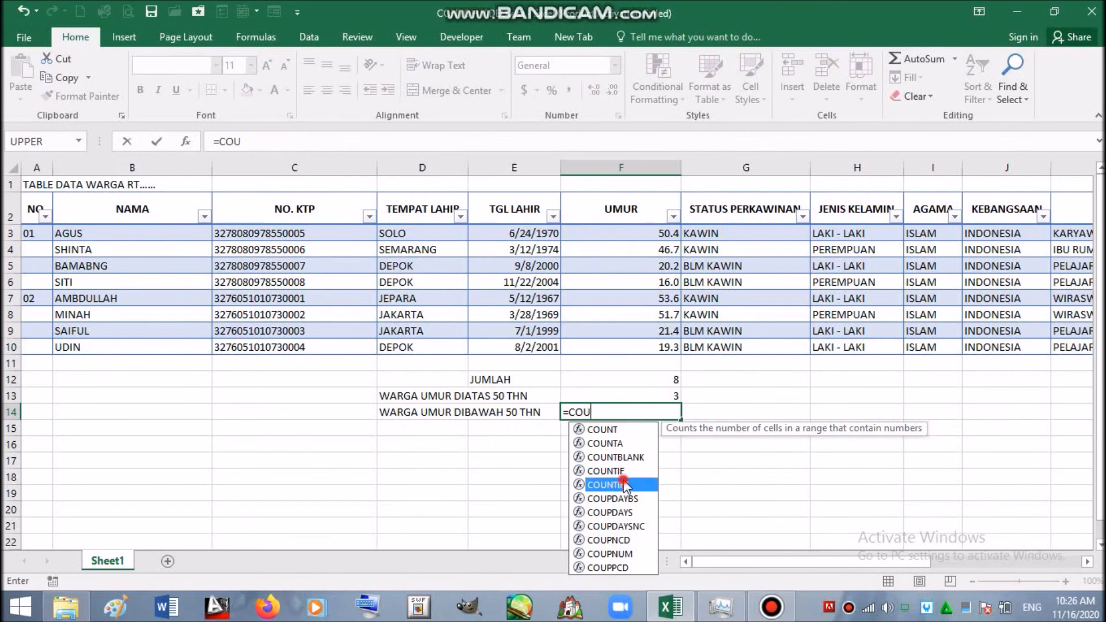
{"action": "double_click", "coordinate": [624, 484]}
{"action": "left_click_drag", "start_coordinate": [667, 232], "coordinate": [651, 346]}
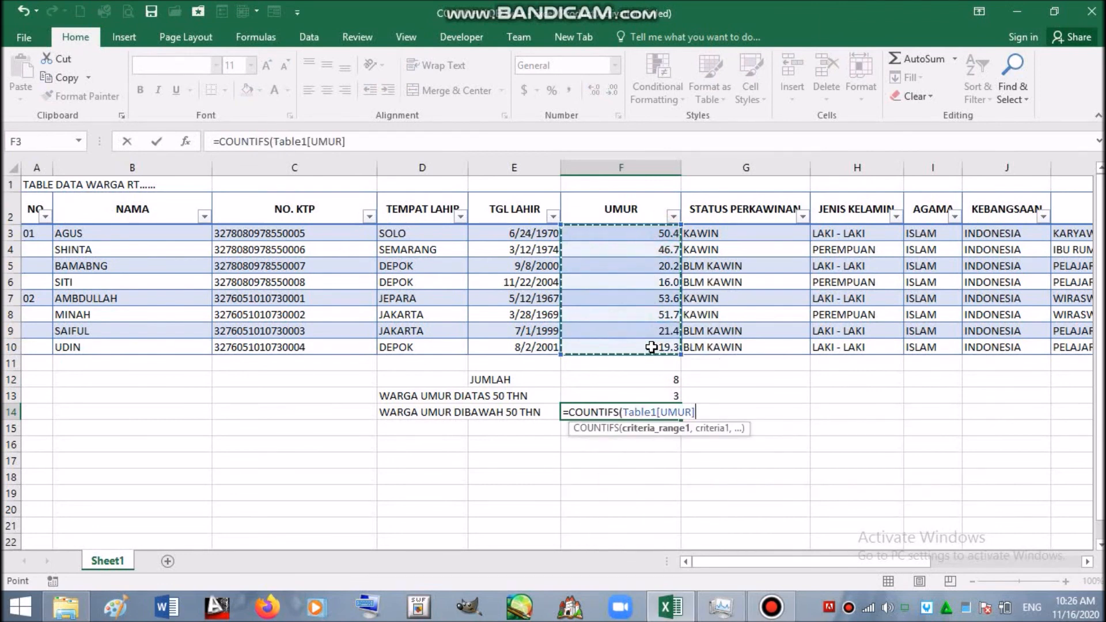
{"action": "type", "text": ","}
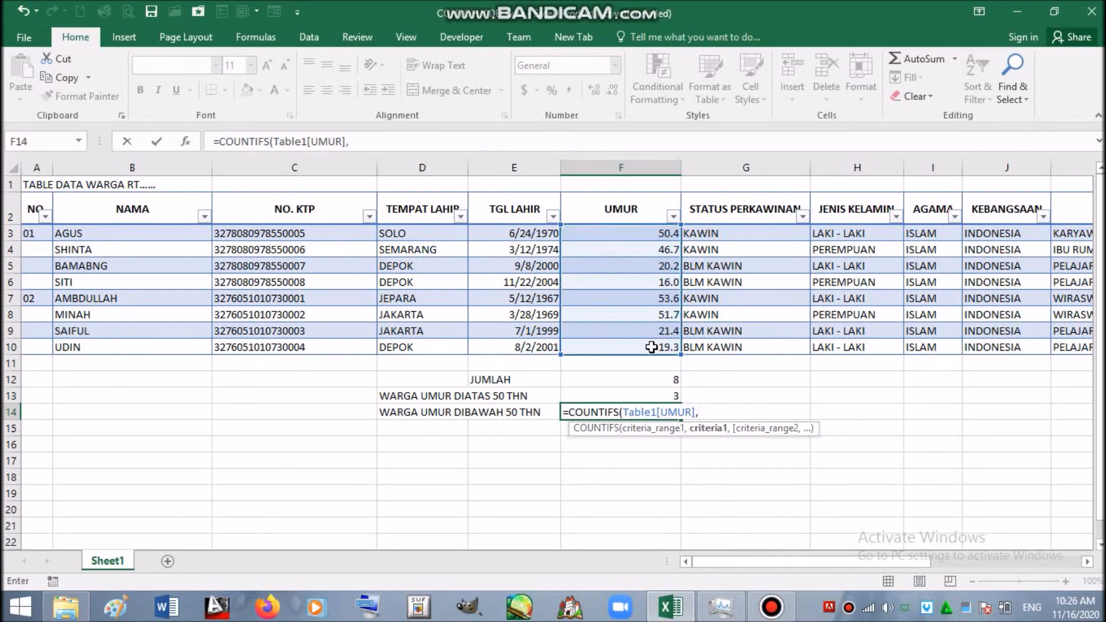
{"action": "type", "text": "\"<=50\")"}
{"action": "key", "text": "Return"}
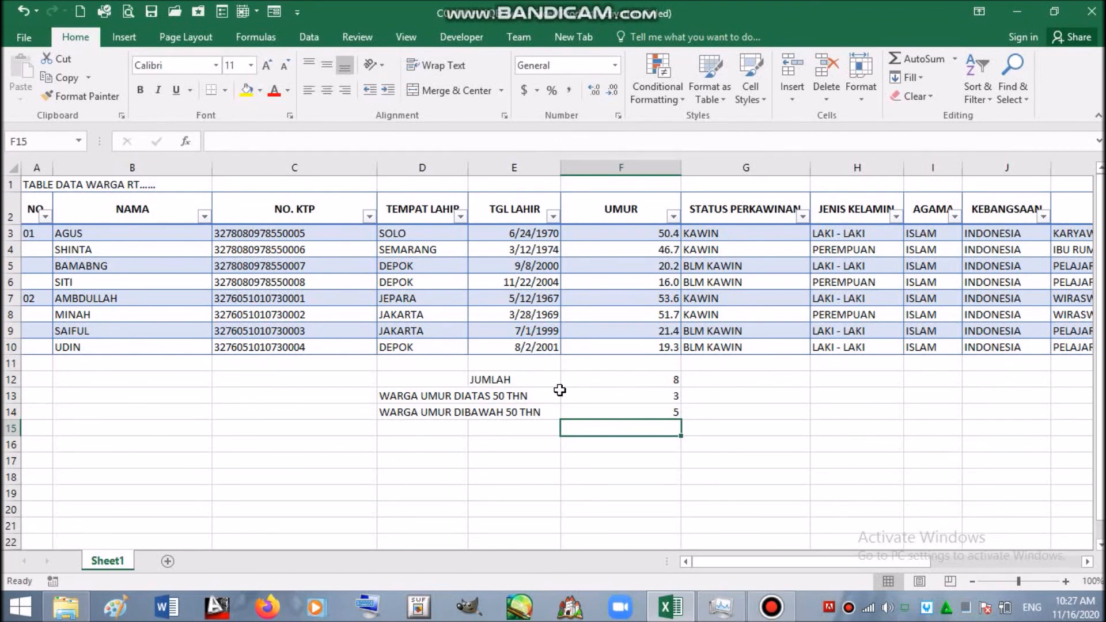
{"action": "left_click", "coordinate": [647, 374]}
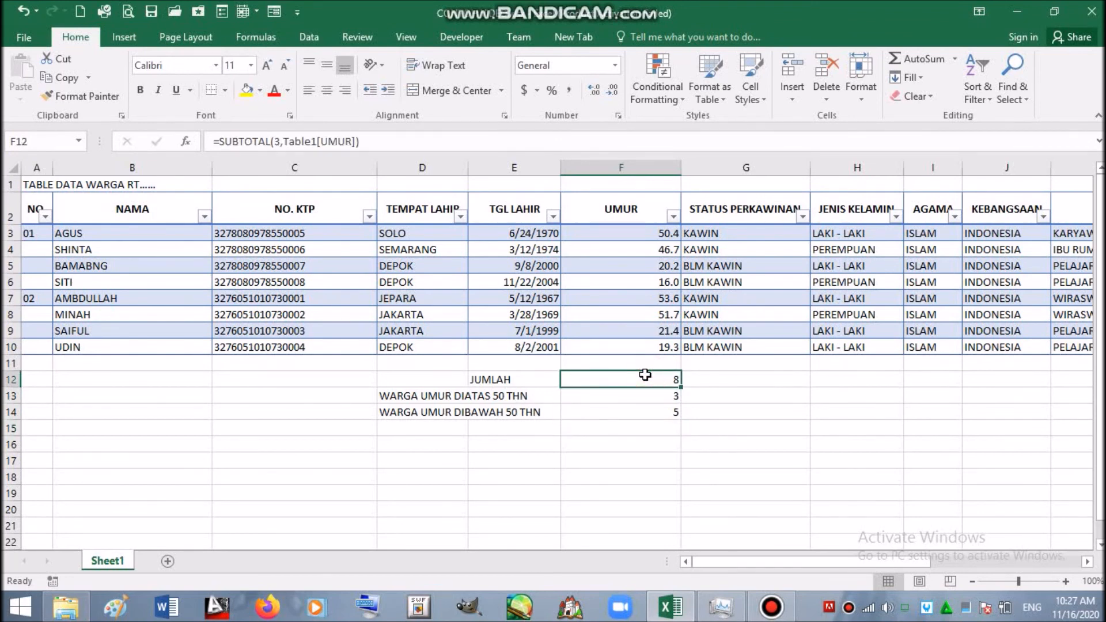
{"action": "left_click", "coordinate": [606, 396]}
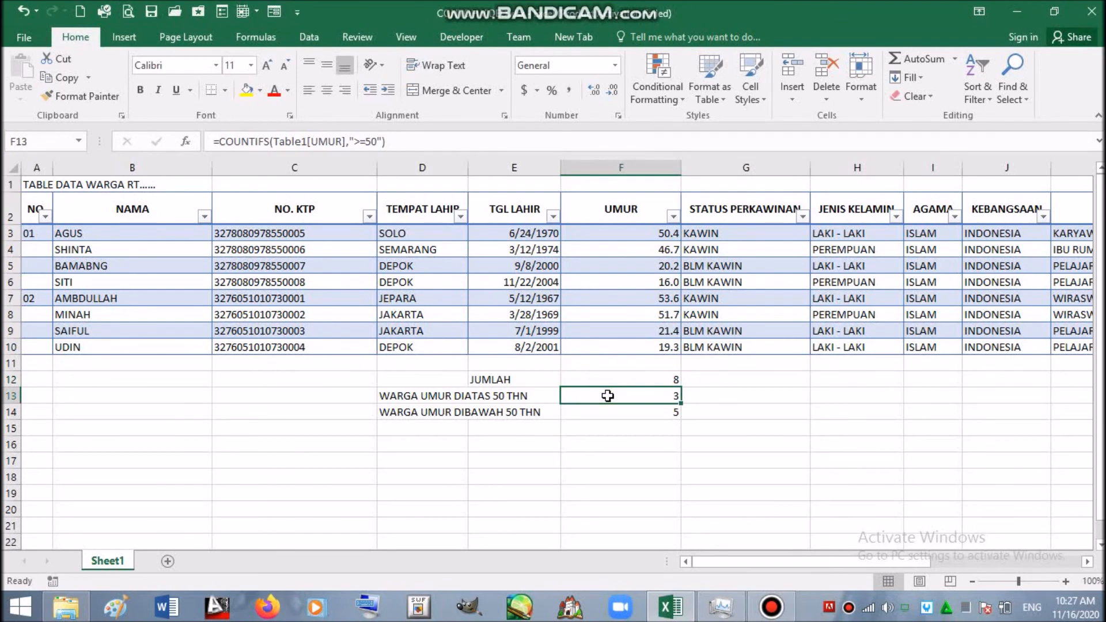
{"action": "key", "text": "Right"}
{"action": "key", "text": "Right"}
{"action": "key", "text": "Right"}
{"action": "key", "text": "Right"}
{"action": "key", "text": "Right"}
{"action": "key", "text": "Right"}
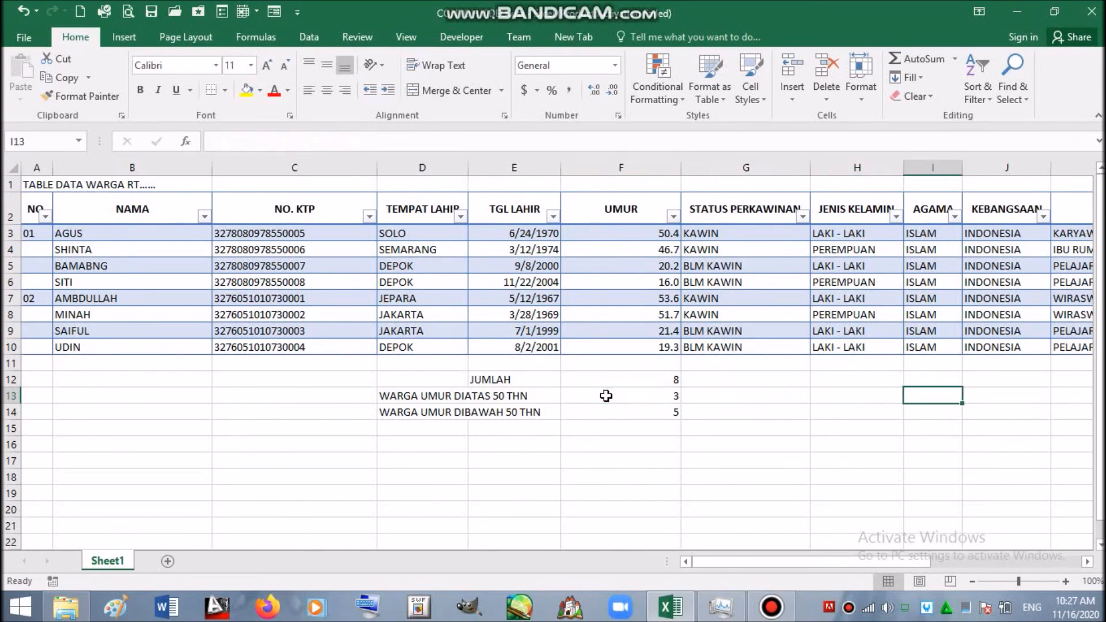
{"action": "key", "text": "Right"}
{"action": "key", "text": "Left"}
{"action": "key", "text": "Left"}
{"action": "key", "text": "Left"}
{"action": "key", "text": "Left"}
{"action": "key", "text": "Left"}
{"action": "key", "text": "Left"}
{"action": "key", "text": "Left"}
{"action": "key", "text": "Left"}
{"action": "key", "text": "Left"}
{"action": "key", "text": "Left"}
{"action": "key", "text": "Left"}
{"action": "key", "text": "Left"}
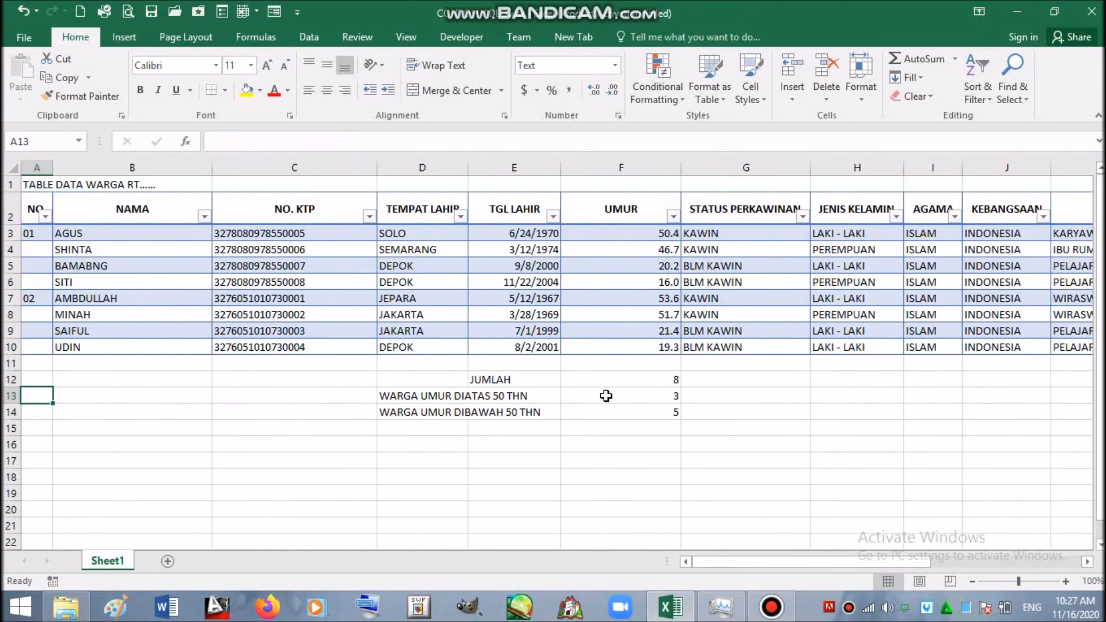